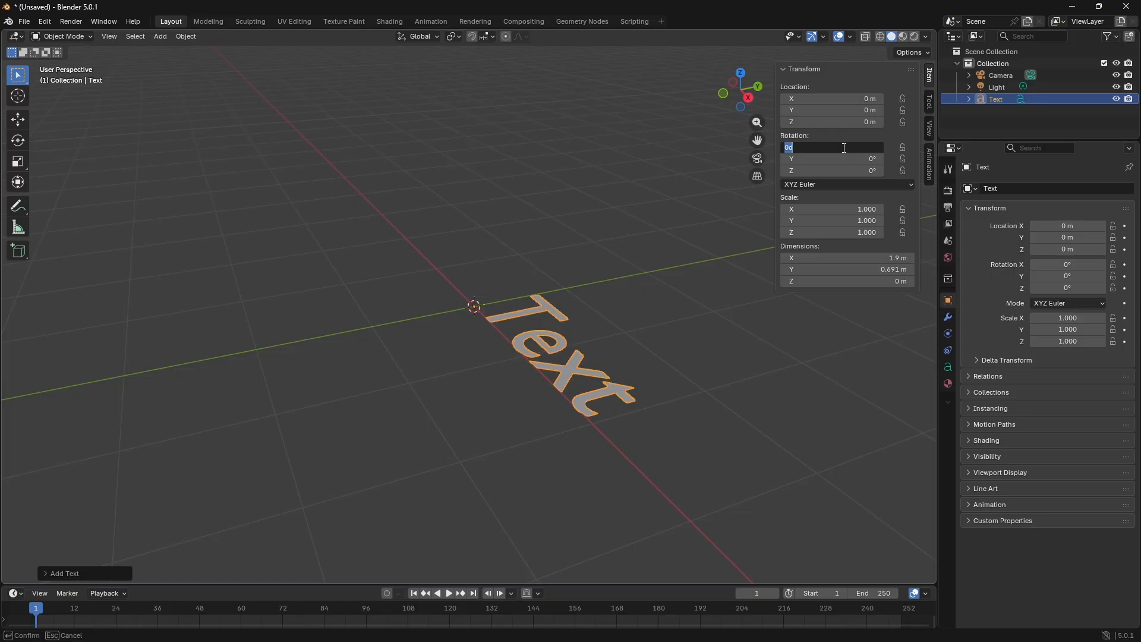
Step: Stand the text object upright by setting its X rotation to 90°
type("90")
key("Return")
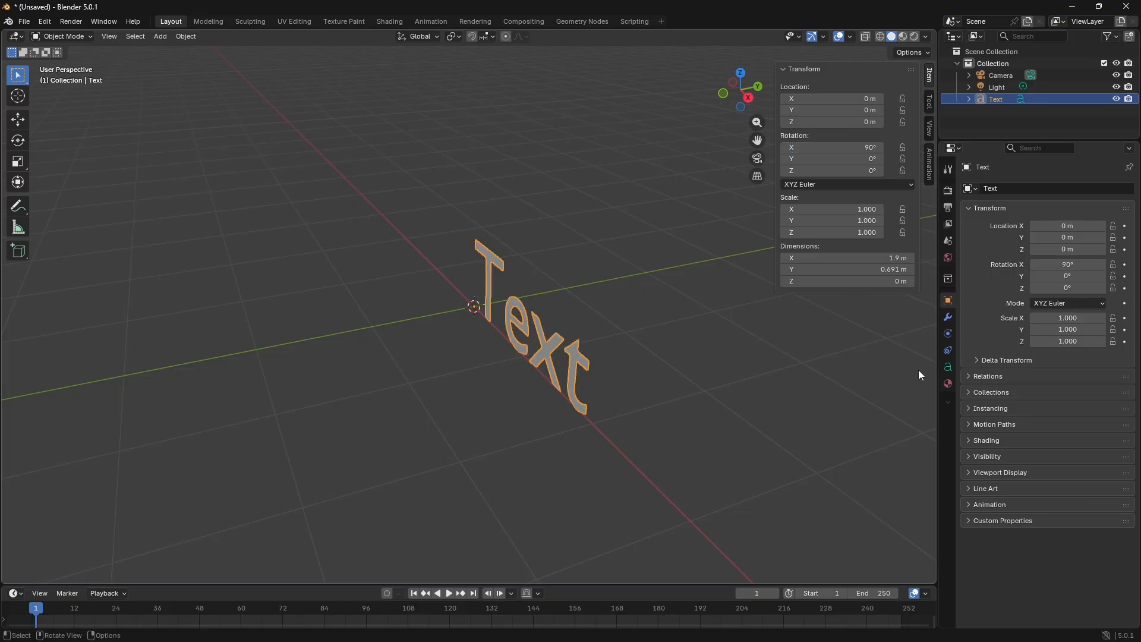
Step: Load Century Gothic Bold Italic from the Windows fonts folder as the text object's regular font
left_click(948, 367)
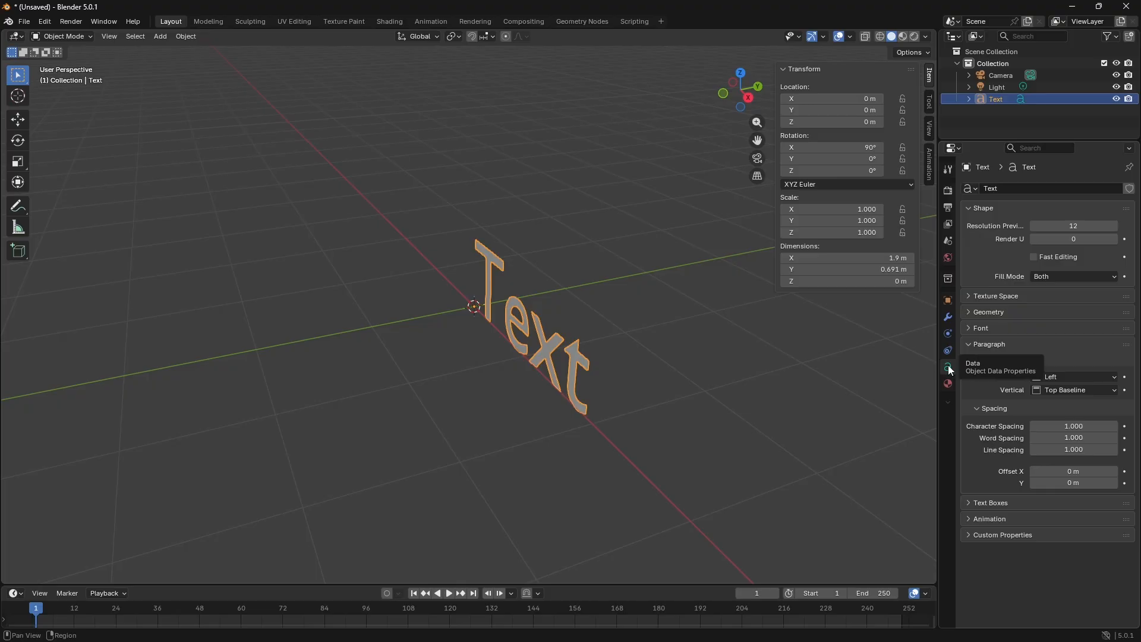
left_click(966, 345)
left_click(965, 328)
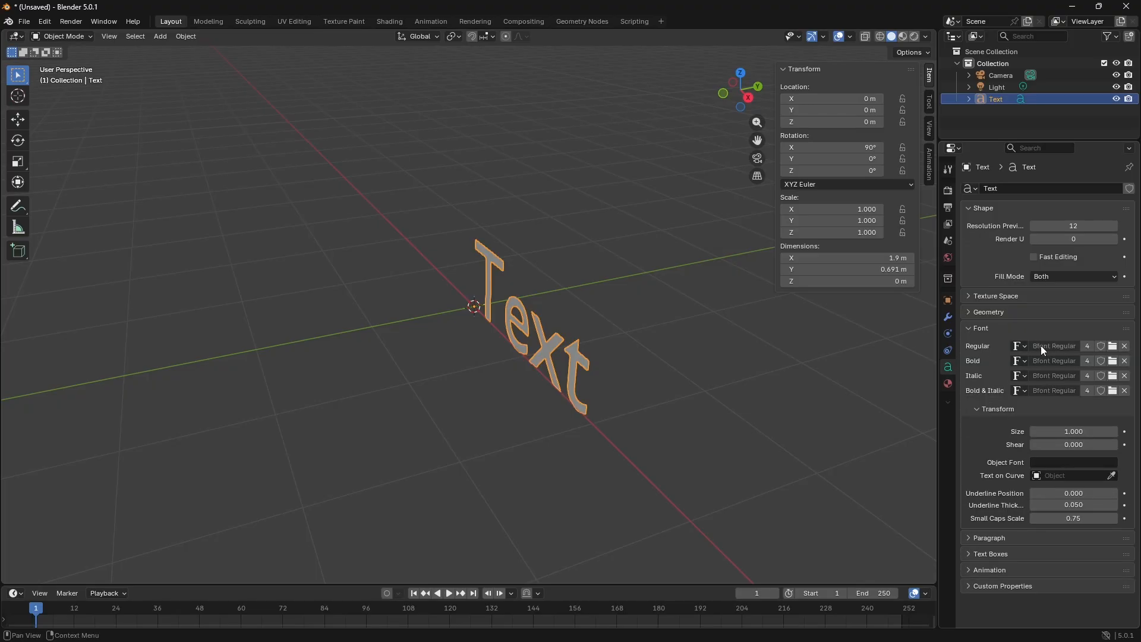
left_click(1113, 350)
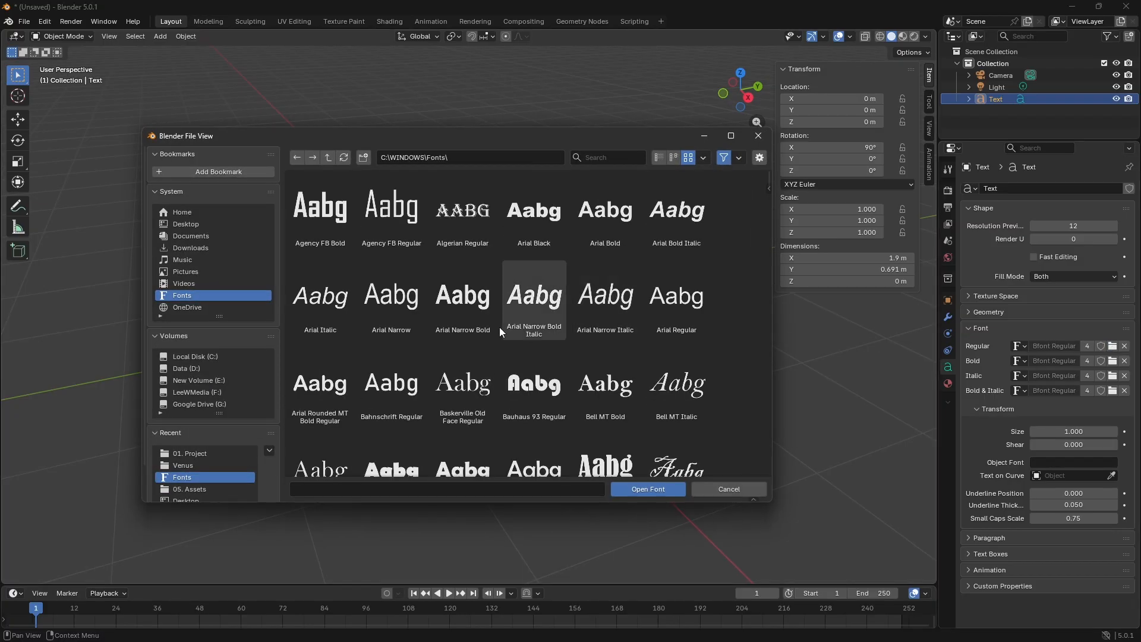
scroll(449, 328, "down", 4)
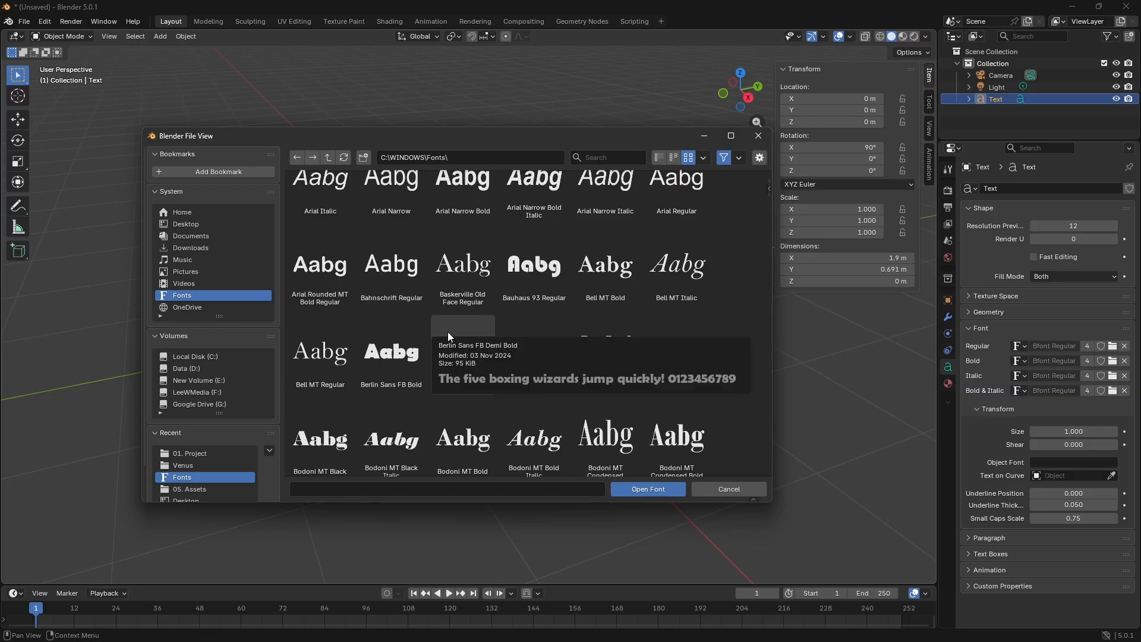
scroll(389, 218, "down", 6)
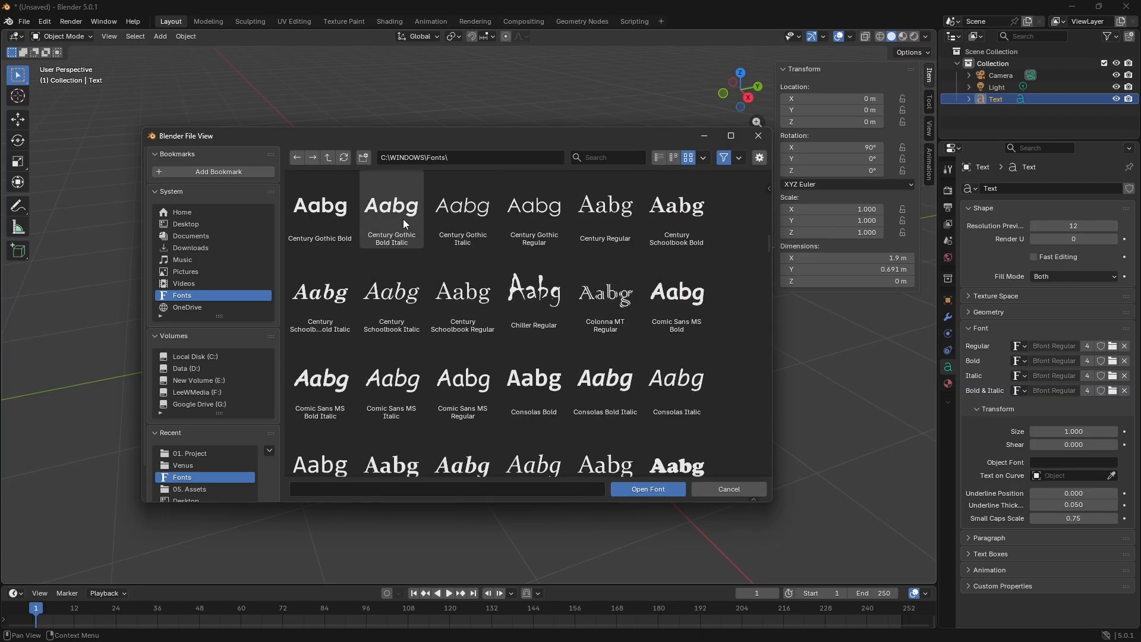
left_click(395, 216)
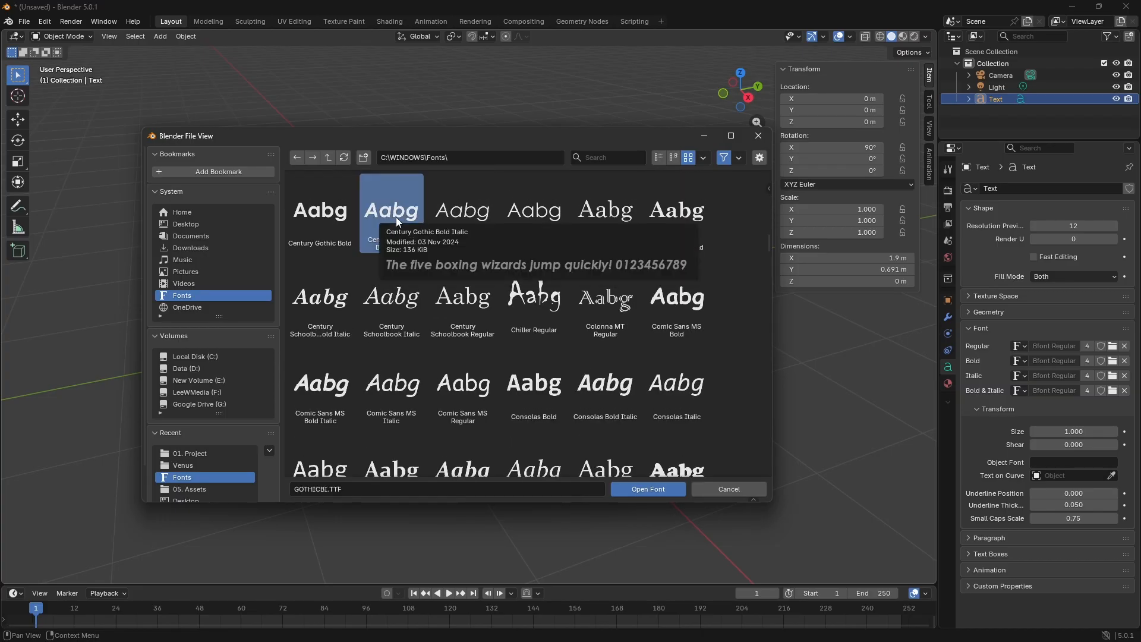
left_click(654, 489)
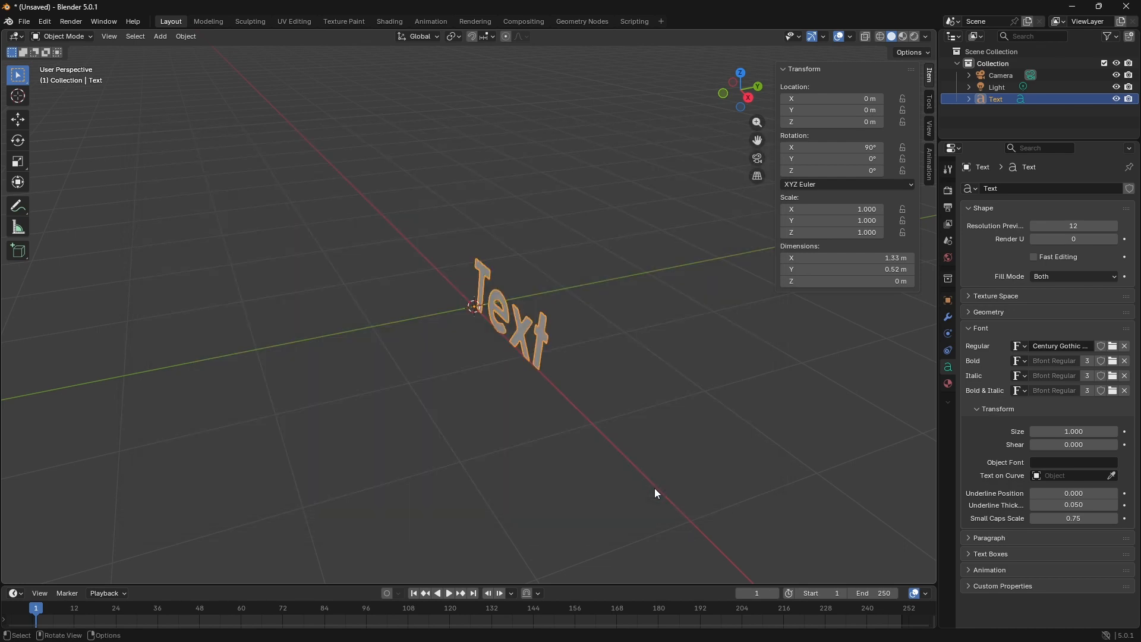
Step: Replace the text object's default wording with VENUS in Edit Mode and return to Object Mode
left_click(66, 35)
left_click(70, 63)
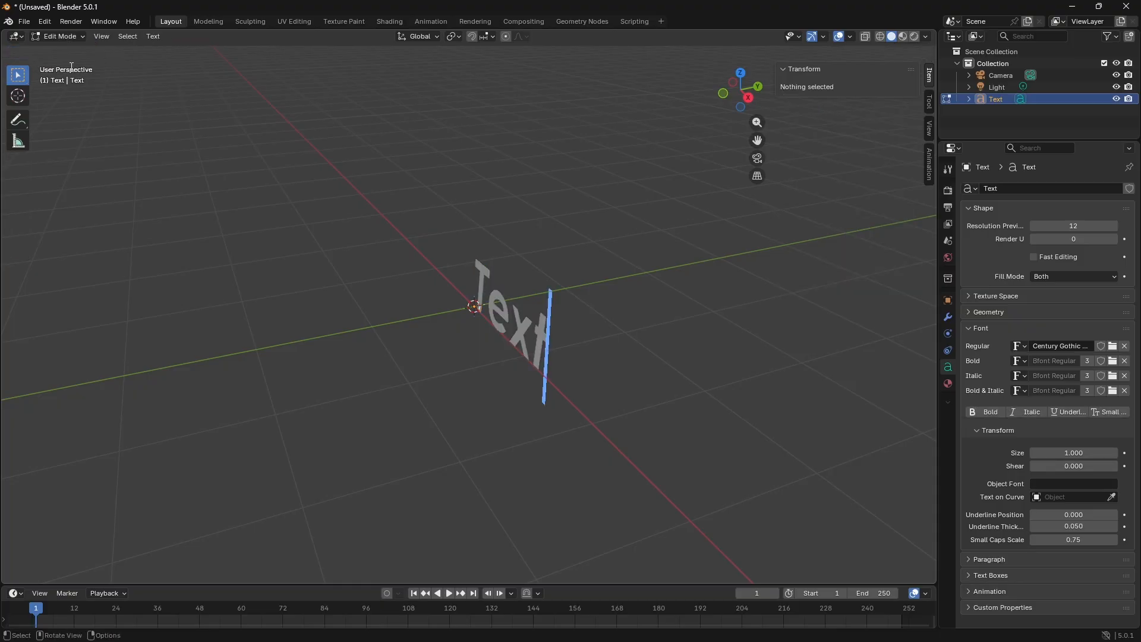
left_click_drag(550, 343, 441, 313)
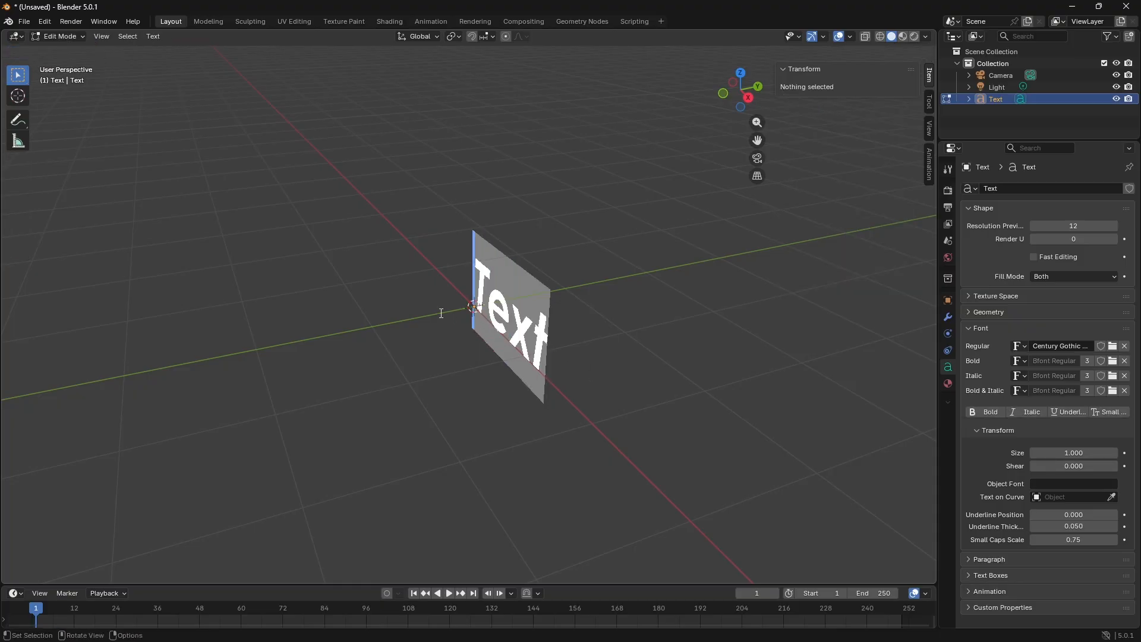
type("V")
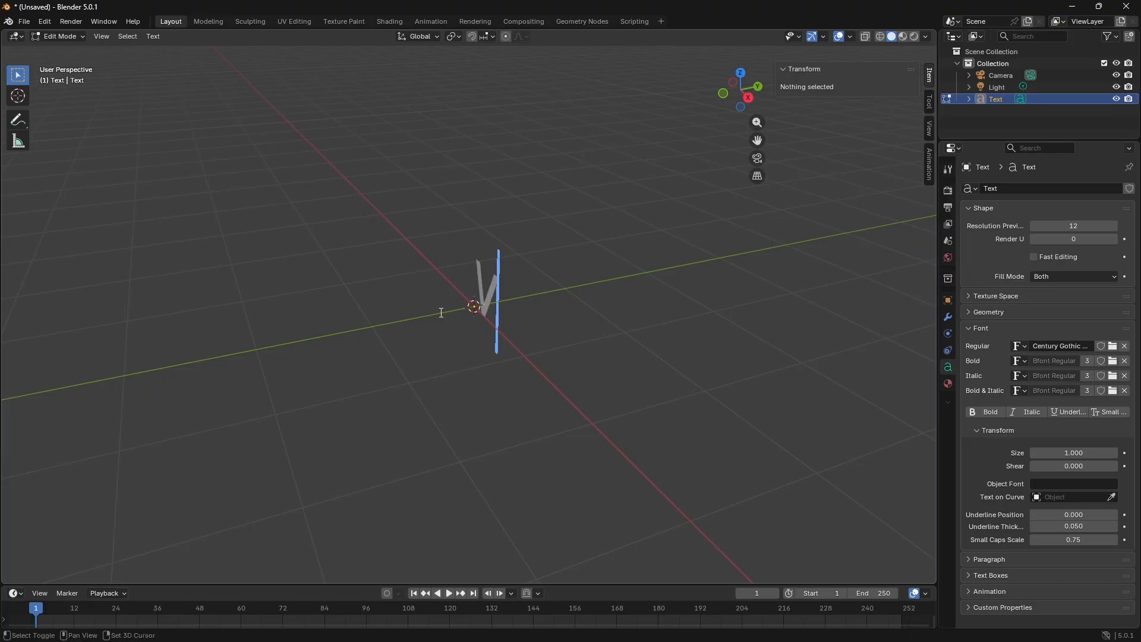
type("ENUS")
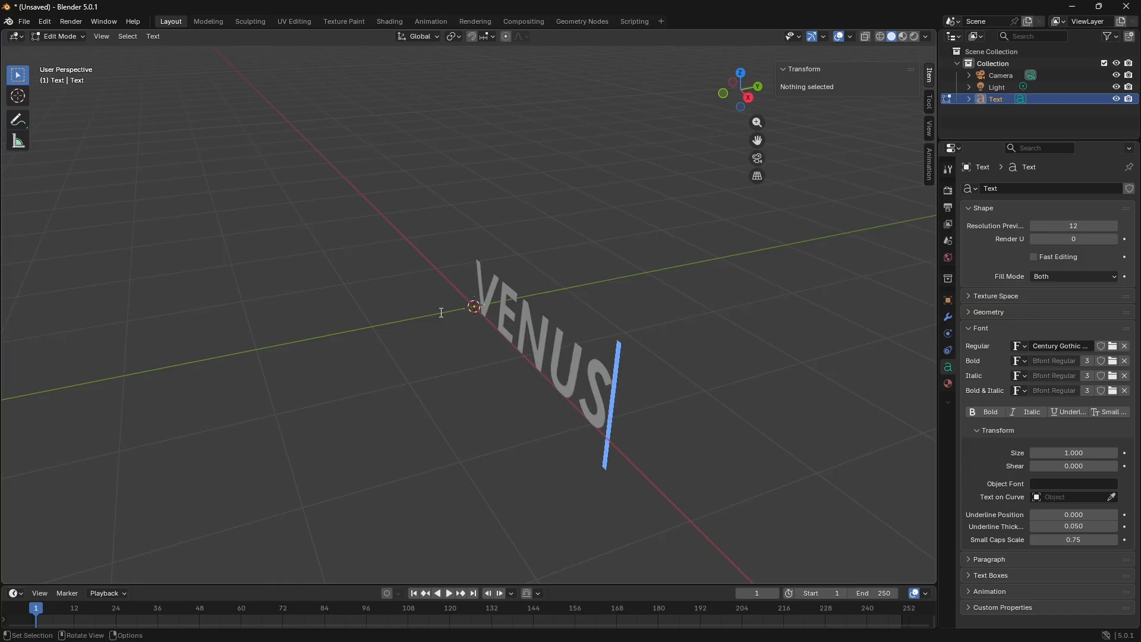
left_click(65, 36)
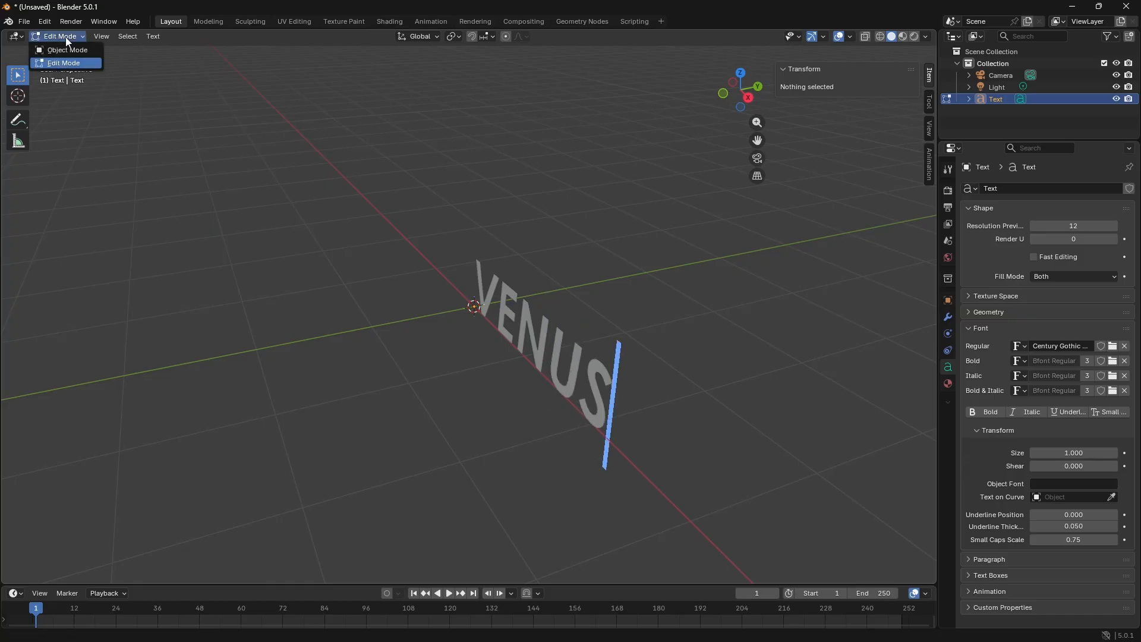
left_click(69, 51)
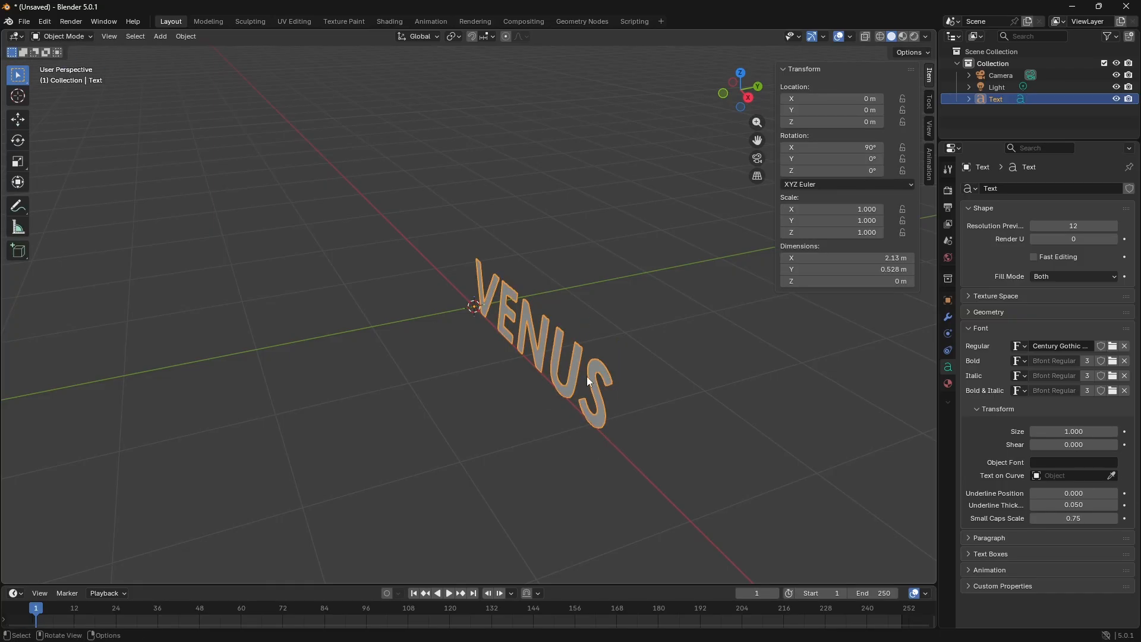
Step: Set the scene's length unit to Centimeters
middle_click_drag(654, 374, 737, 386)
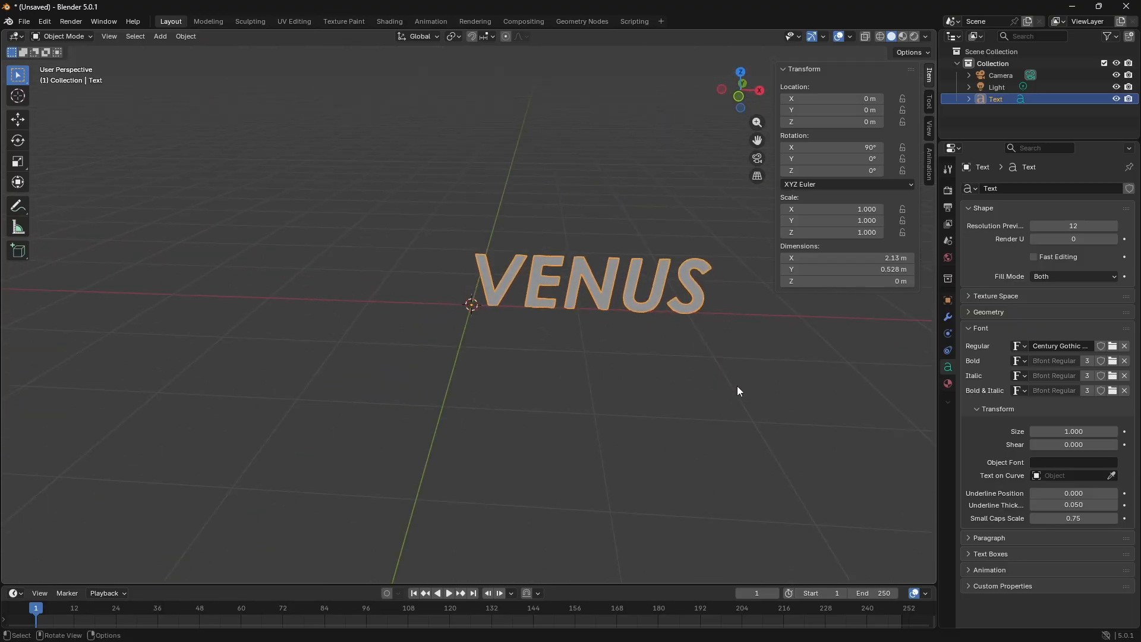
scroll(737, 386, "up", 4)
scroll(636, 374, "down", 4)
middle_click_drag(631, 370, 481, 410, "shift")
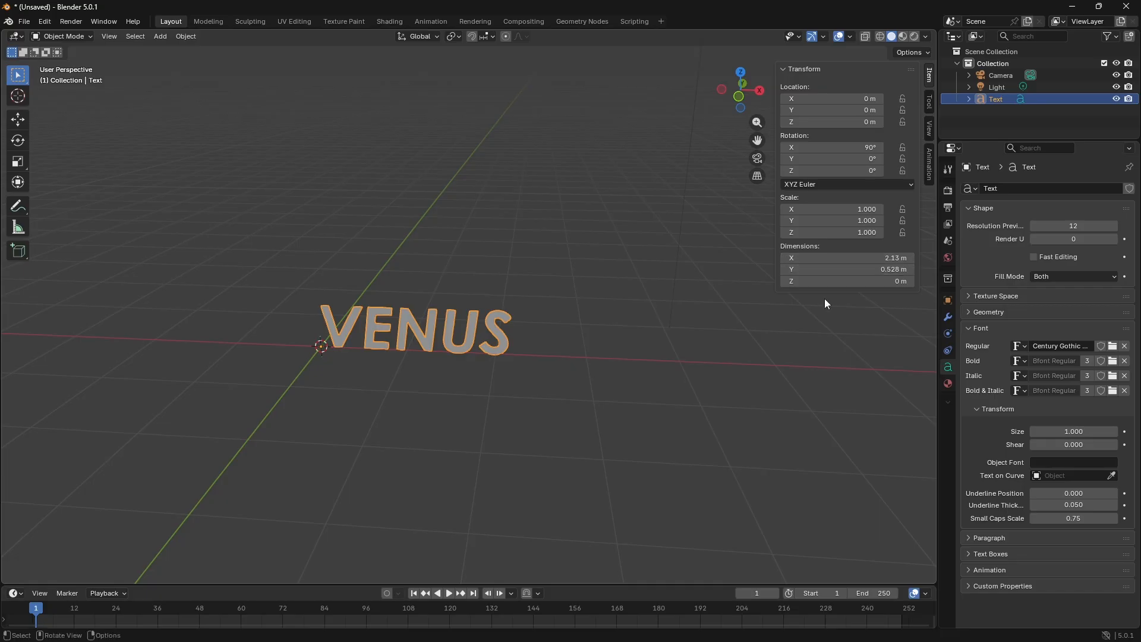
left_click(948, 241)
left_click(976, 276)
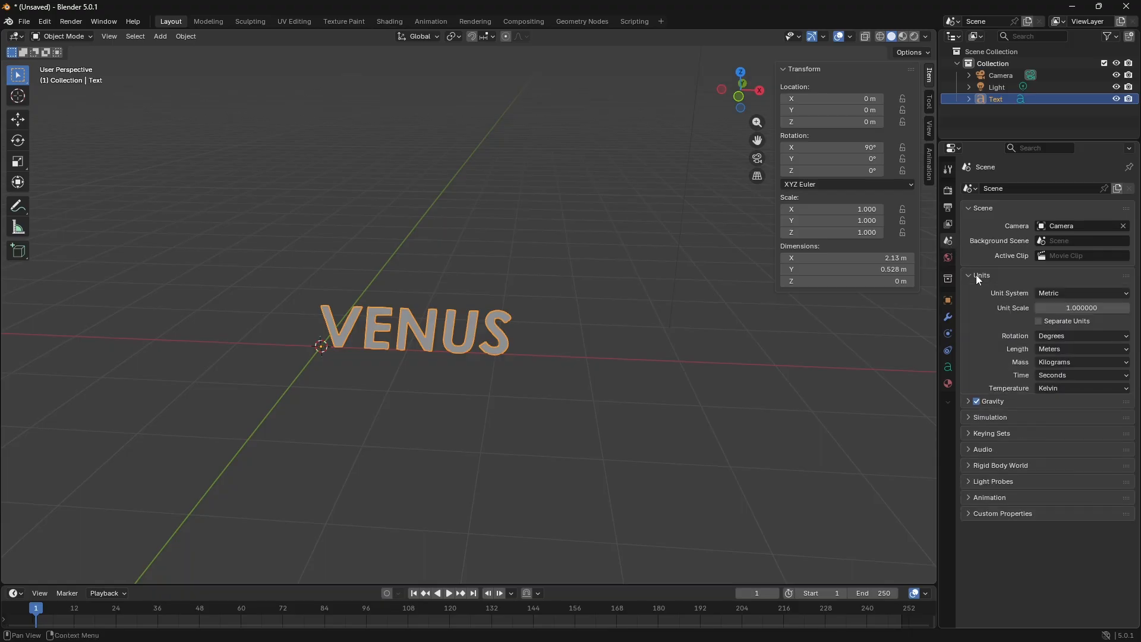
left_click(1051, 351)
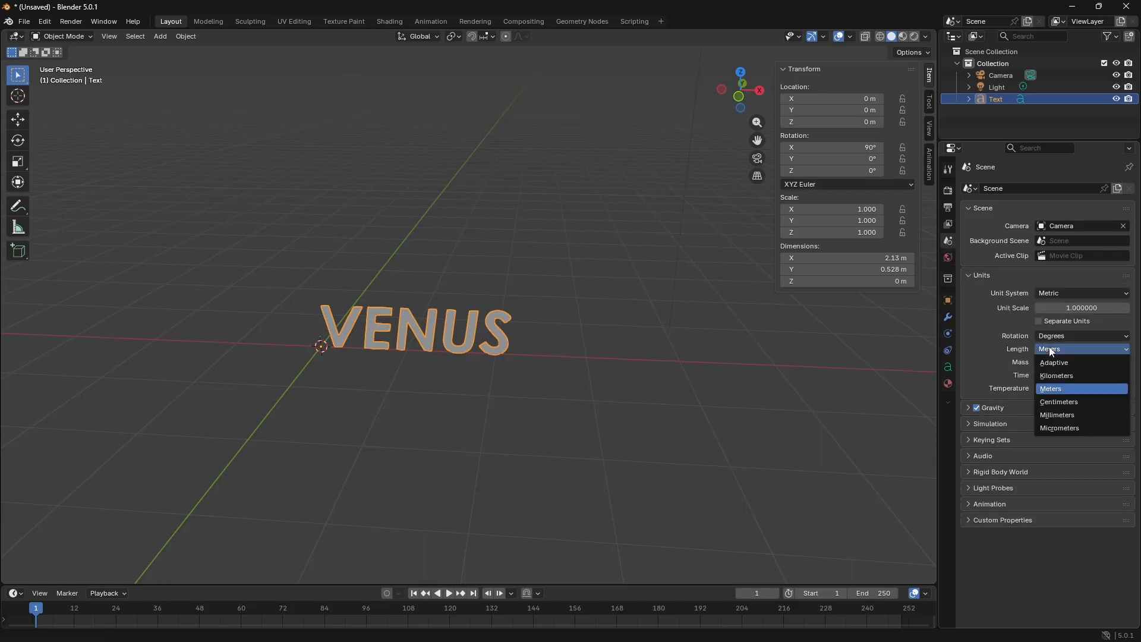
left_click(1058, 398)
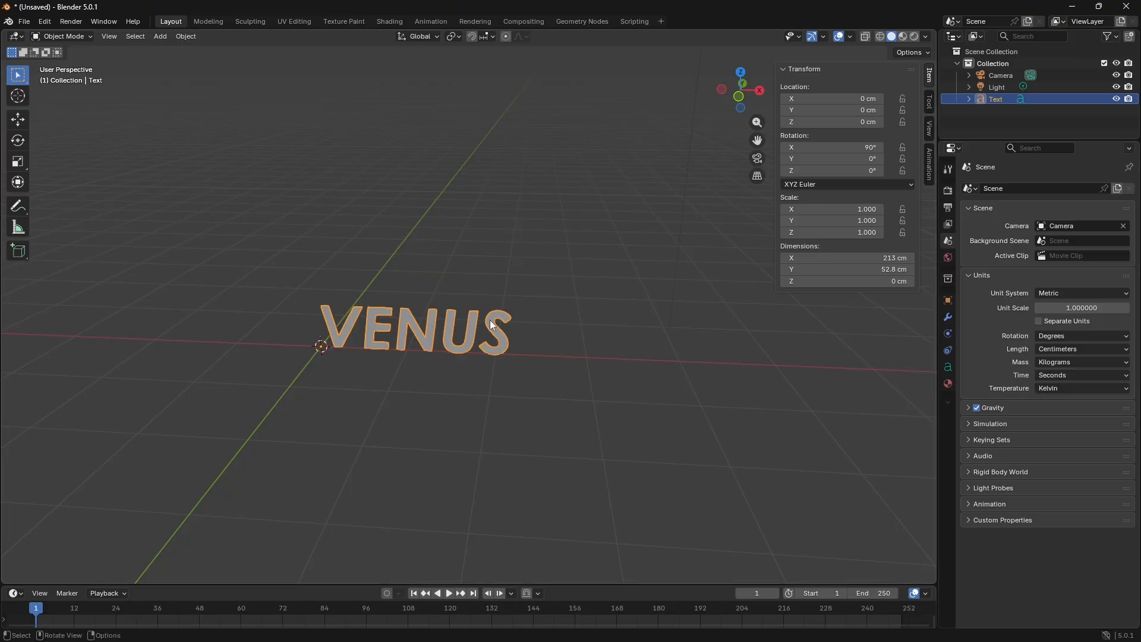
Step: Scale the VENUS text up uniformly to about 3.4 on all axes
key("s")
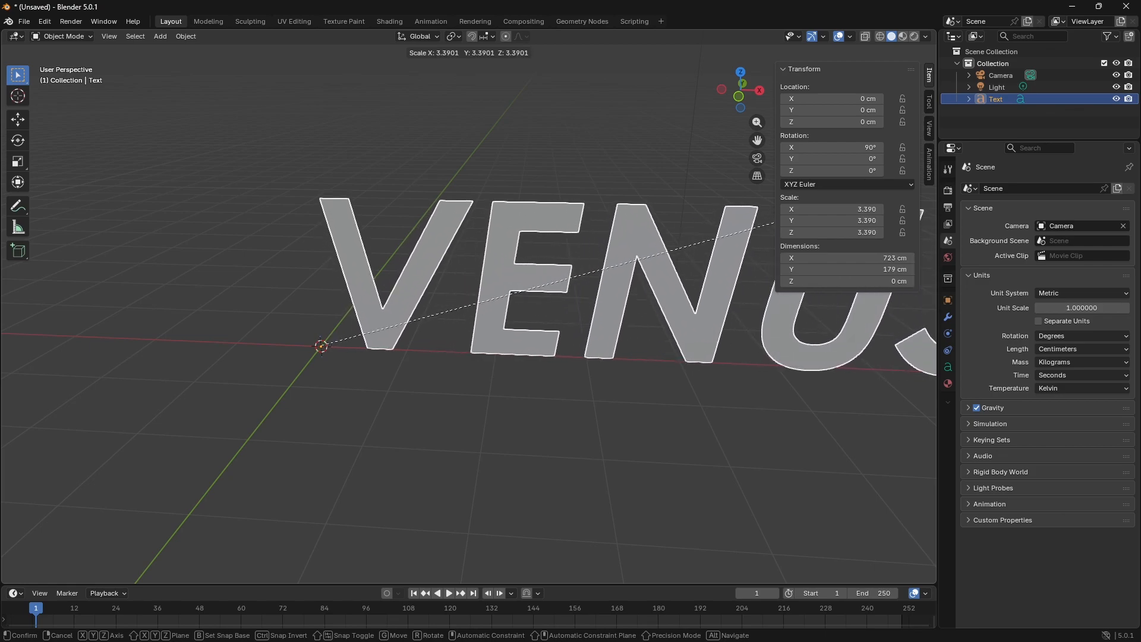
left_click(882, 194)
key("KP_Decimal")
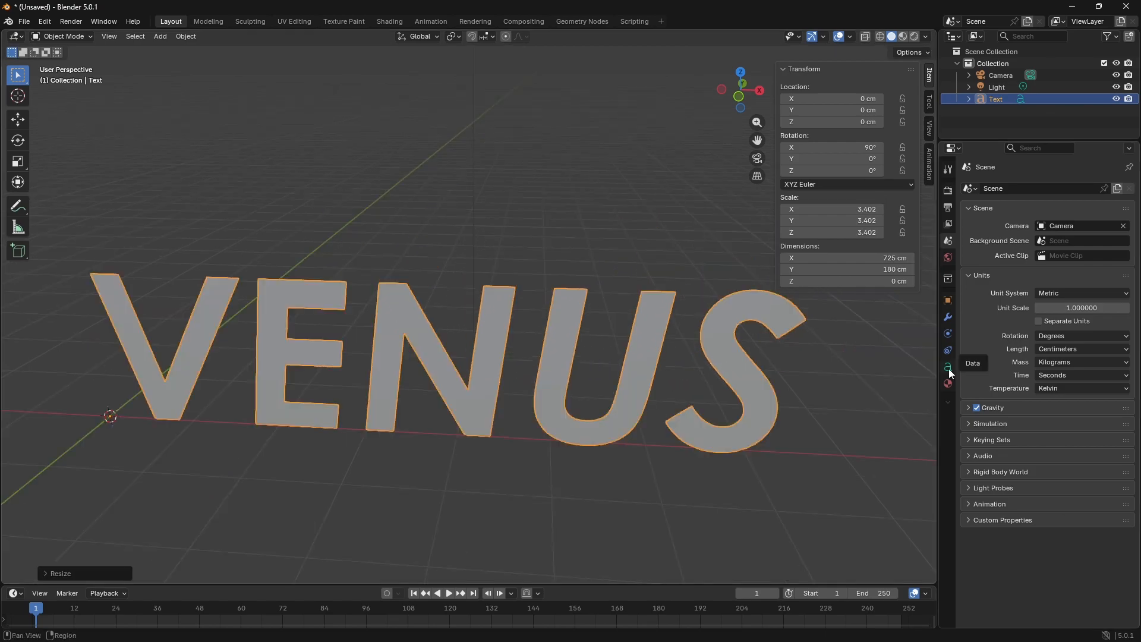
Step: Extrude the VENUS text by 5 cm in its geometry settings
left_click(948, 367)
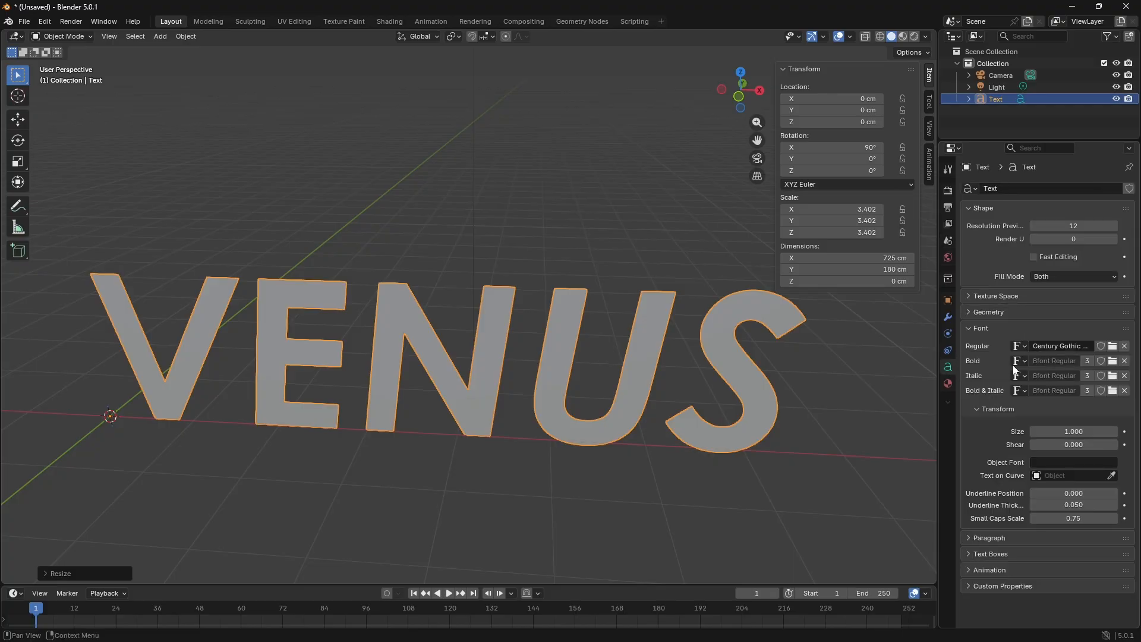
left_click(968, 328)
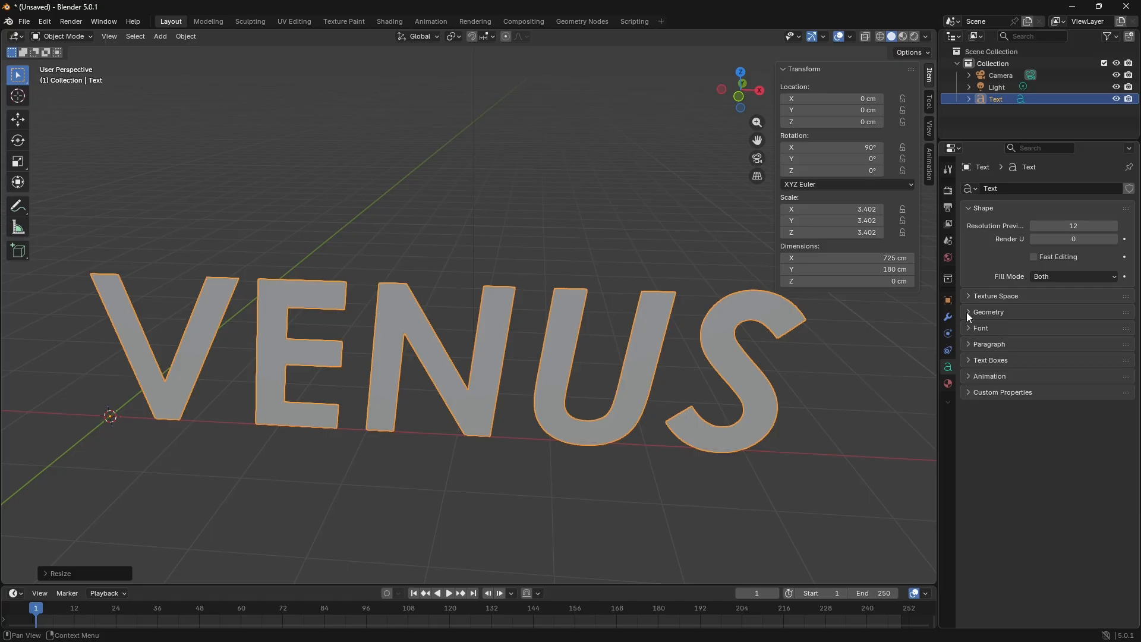
left_click(967, 310)
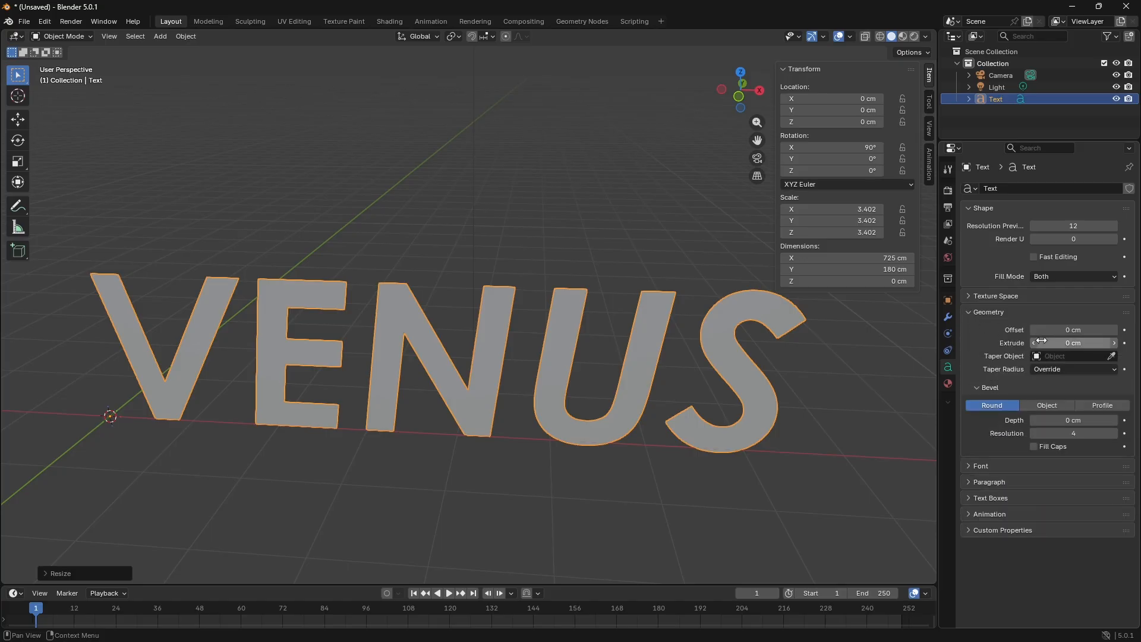
left_click(1063, 344)
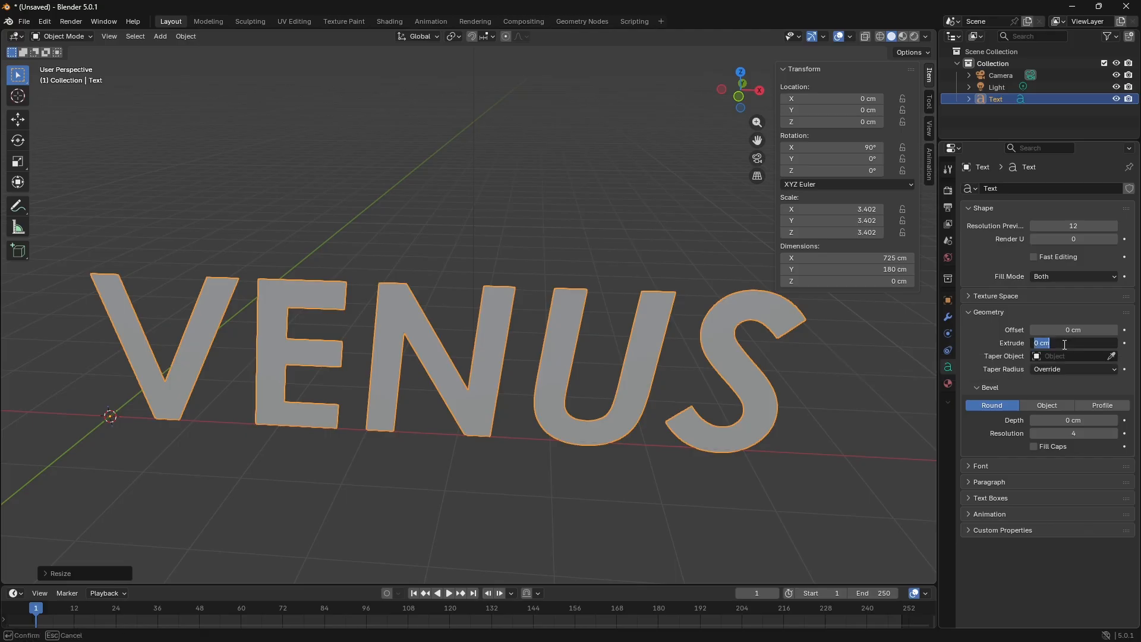
type("5")
key("Return")
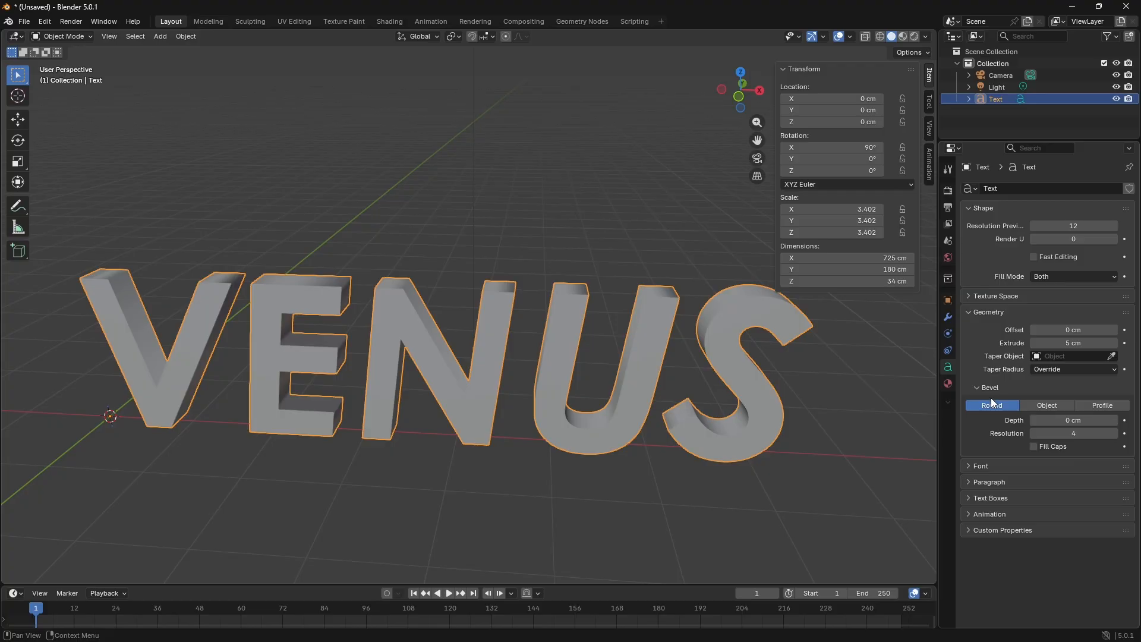
Step: Switch the text's bevel type to Profile and set the bevel depth to 1 cm
left_click(1100, 406)
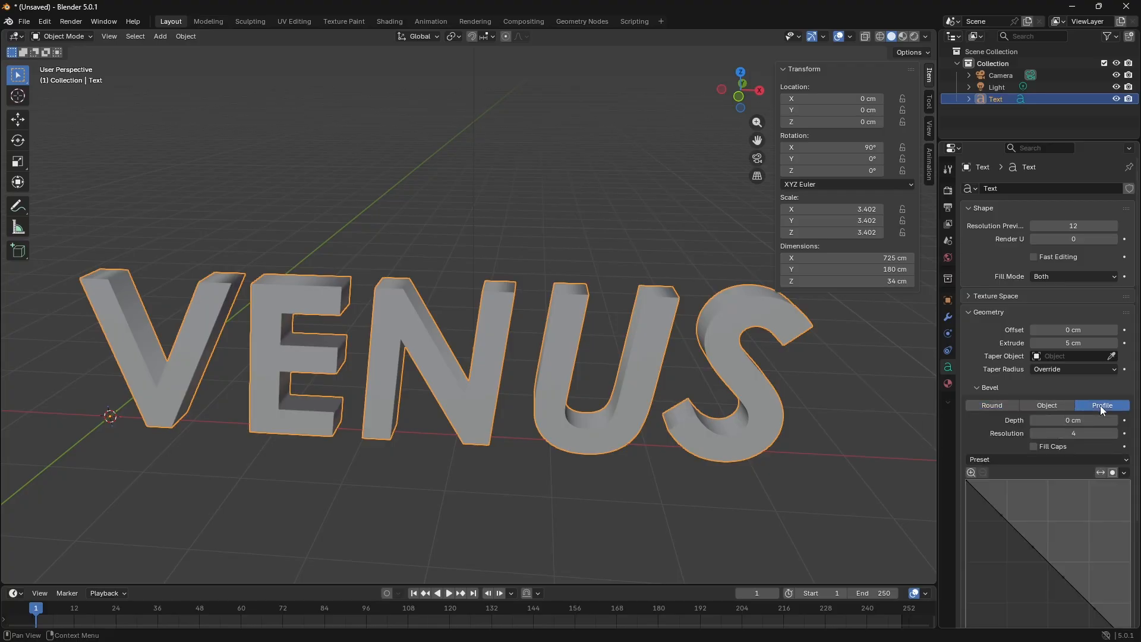
scroll(1047, 390, "down", 4)
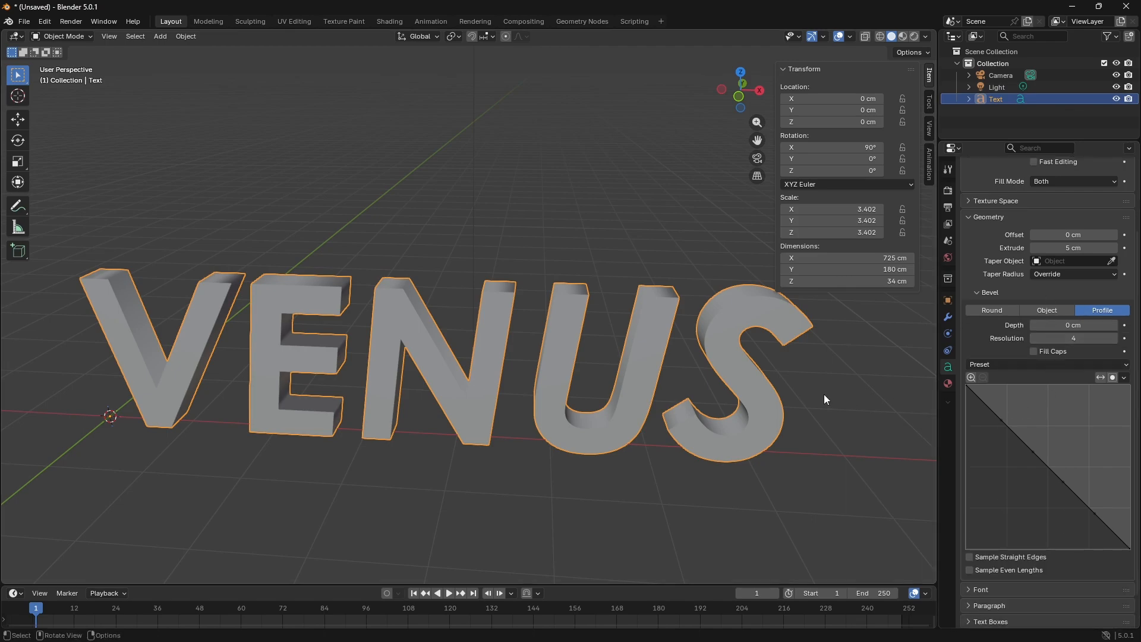
left_click(1076, 325)
type("1")
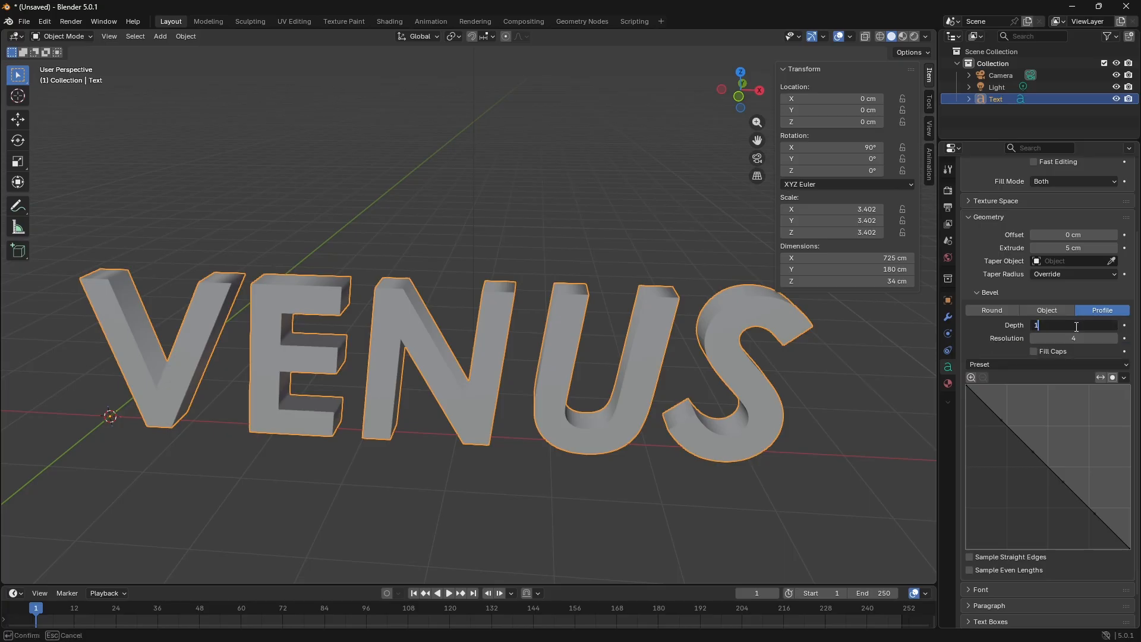
key("Return")
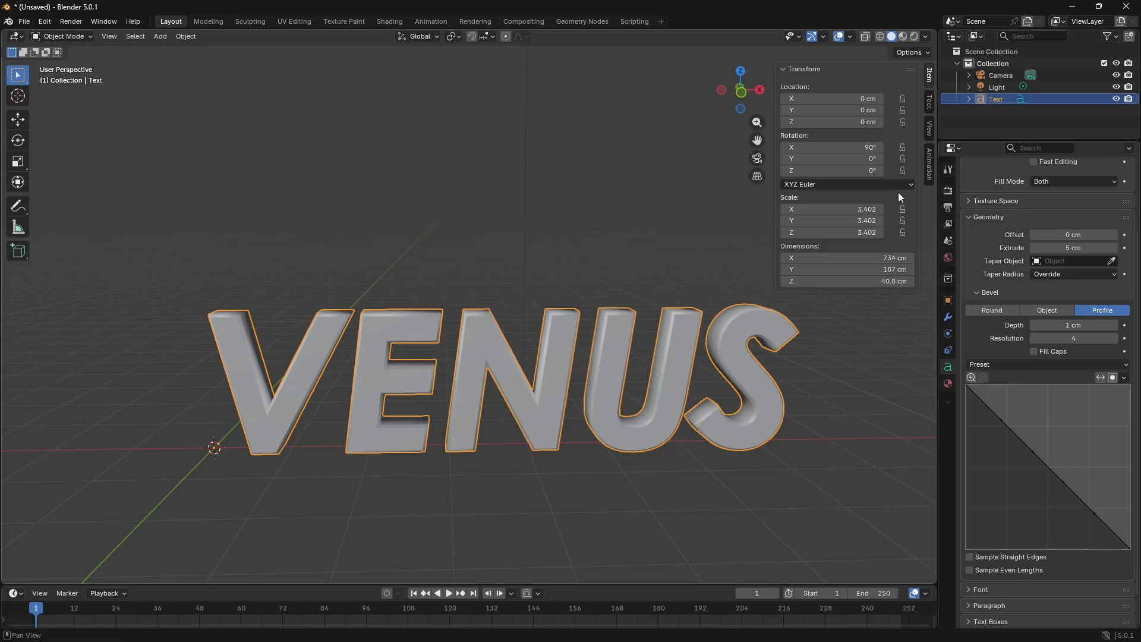
Step: Lay the VENUS text flat by setting its X rotation to 0°
left_click(866, 147)
type("0")
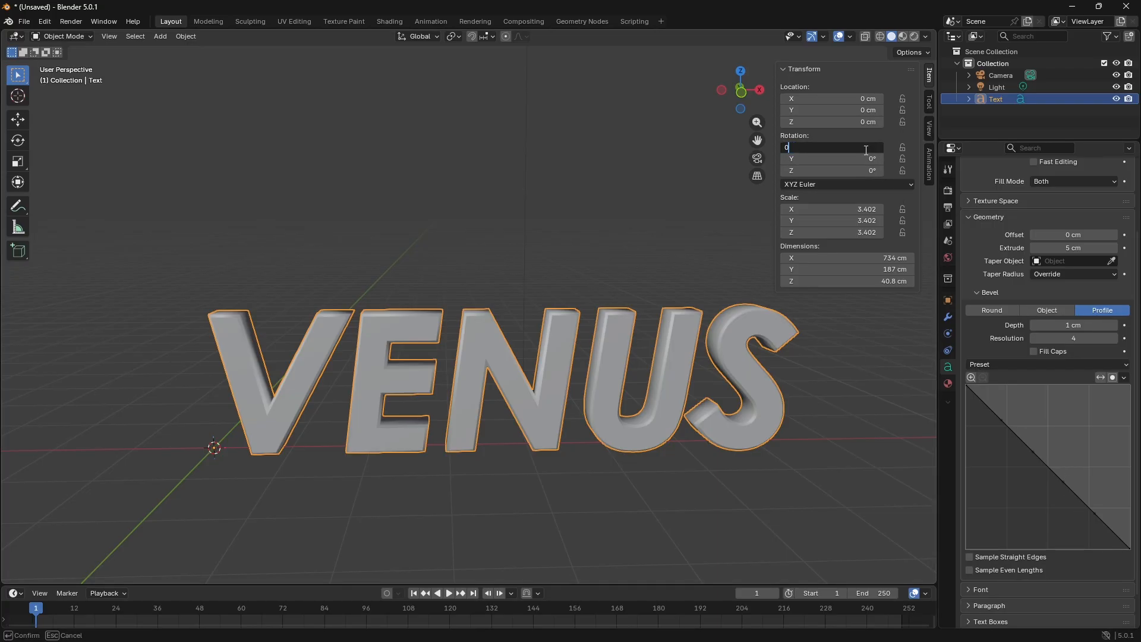
key("Return")
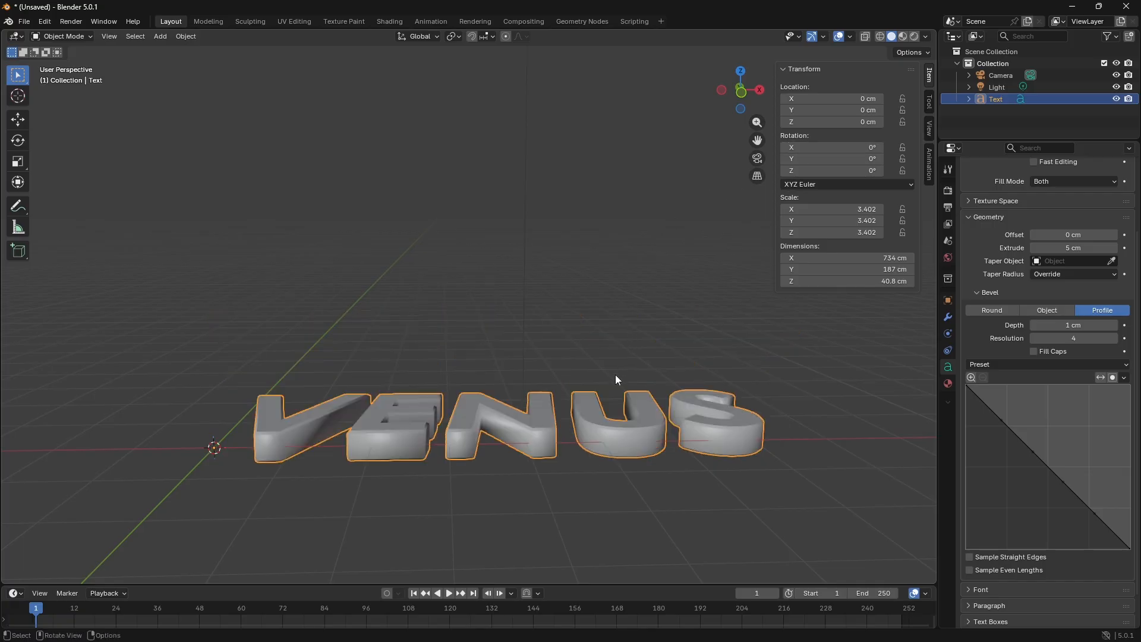
Step: Reshape the text's bevel profile into a stepped curve by adding points, including ones near (0.31, 0.38) and (0.71, 0.17)
scroll(620, 449, "up", 4)
middle_click_drag(612, 443, 565, 514)
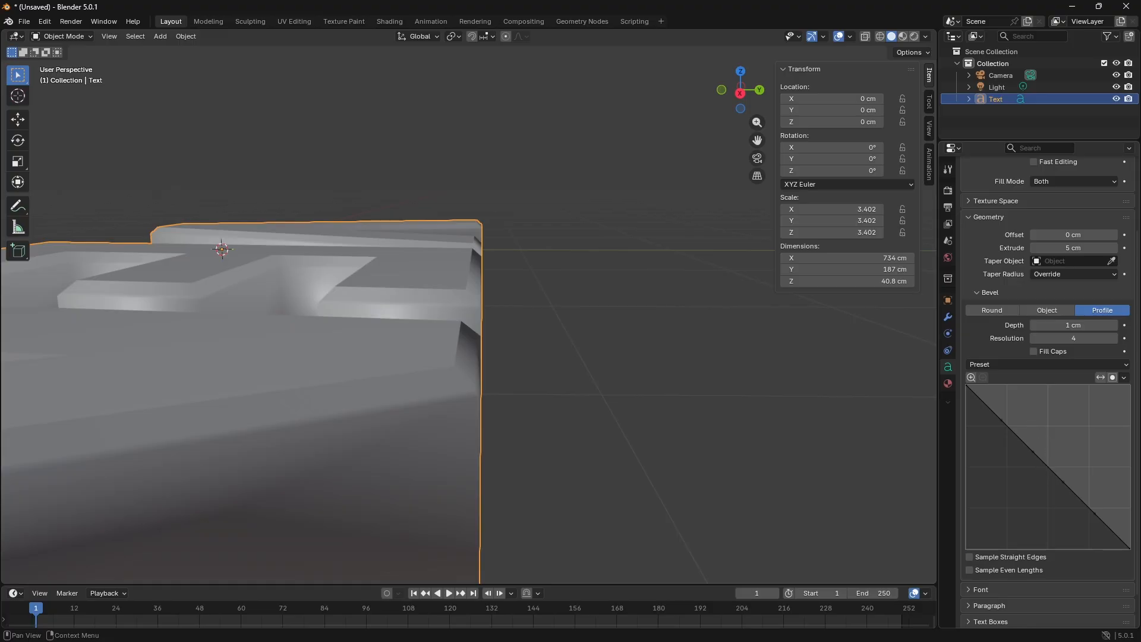
left_click_drag(1045, 465, 1016, 486)
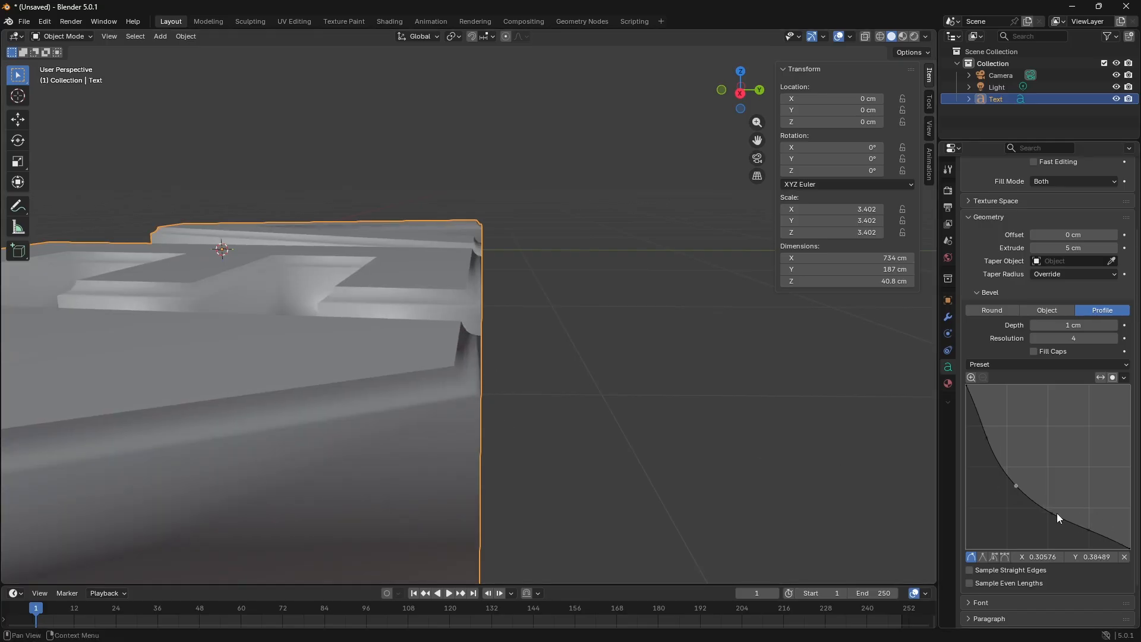
mouse_move(1057, 513)
left_mouse_down()
mouse_move(1073, 483)
mouse_move(1107, 514)
mouse_move(1083, 522)
left_mouse_up()
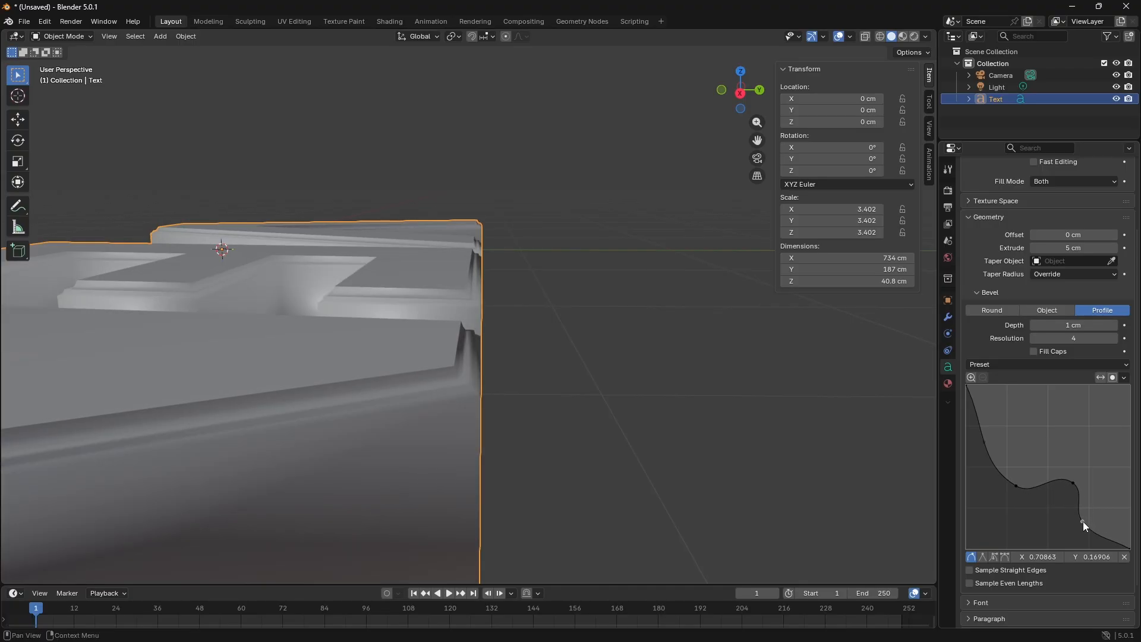
Step: Apply the Cornice Molding preset to the text's bevel profile and set the bevel resolution to 20
left_click(1033, 365)
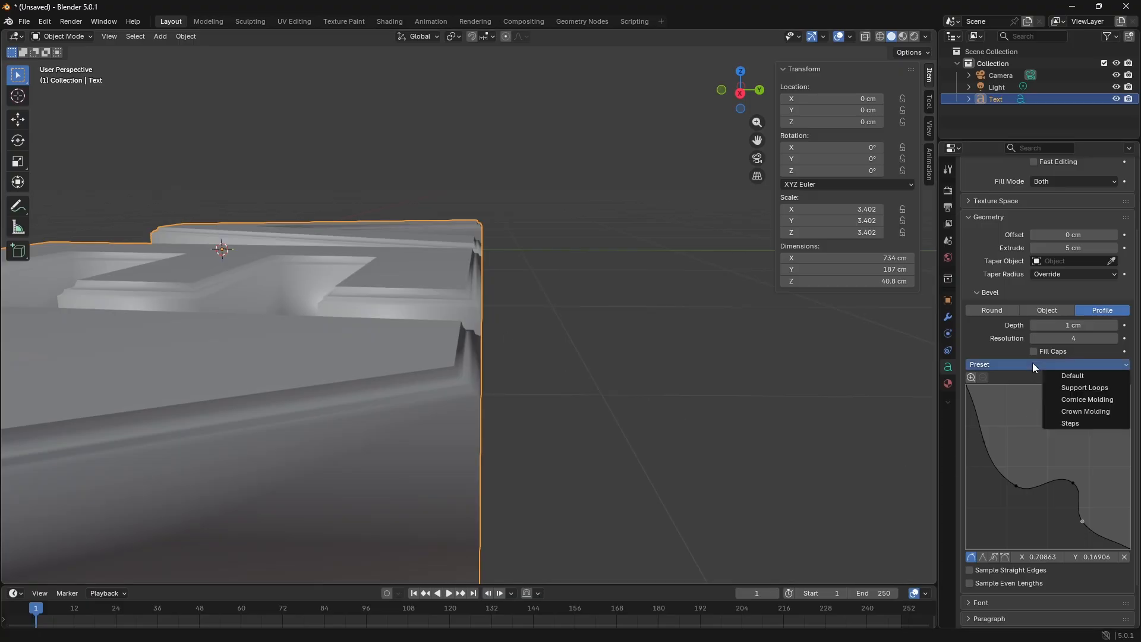
left_click(1086, 400)
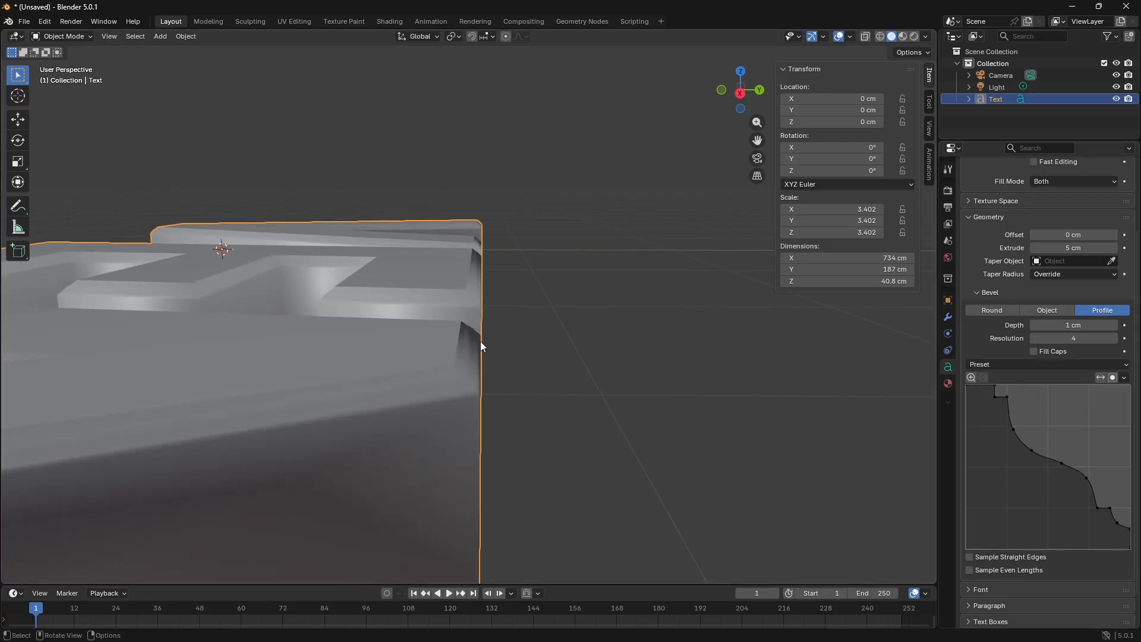
left_click(1070, 340)
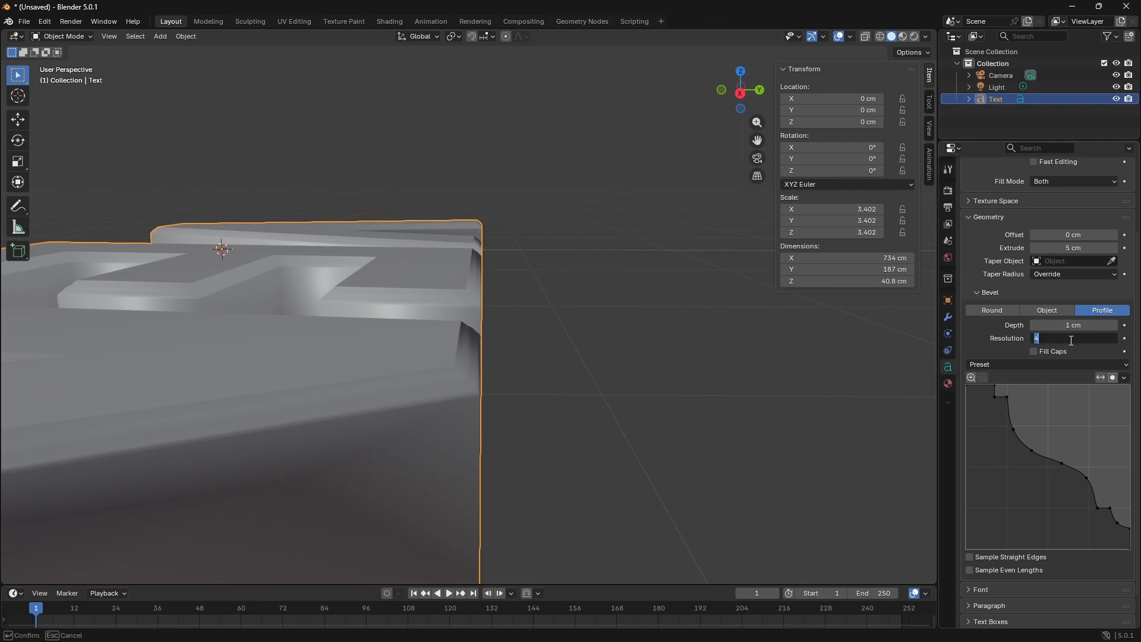
type("20")
key("Return")
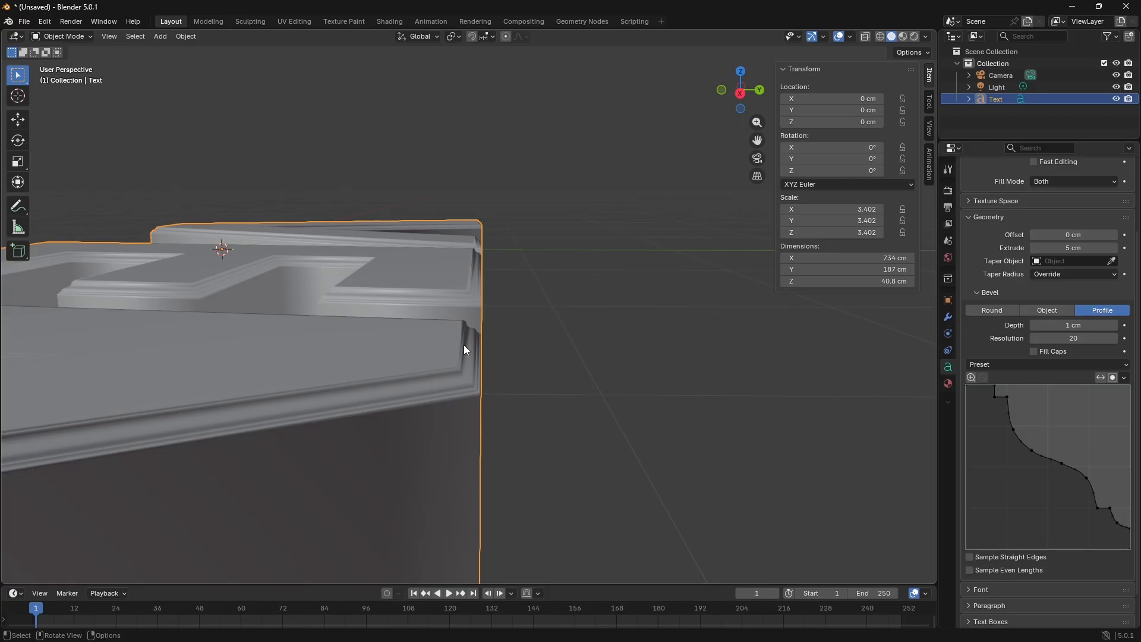
Step: Refine the text's bevel further by setting its resolution to 24
left_click(1075, 342)
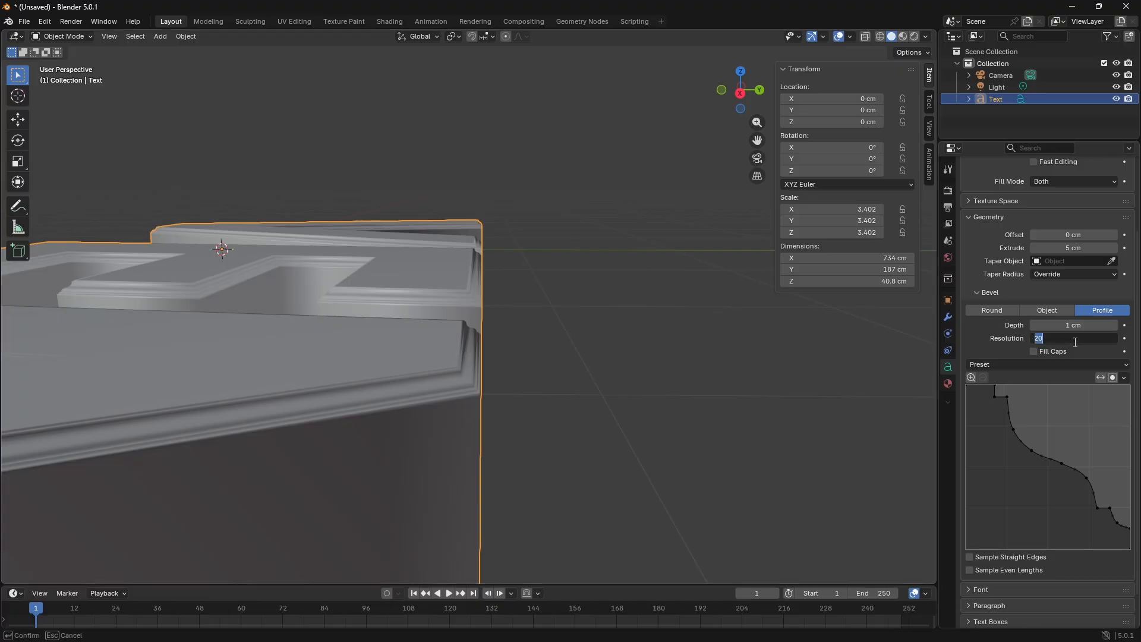
type("24")
key("Return")
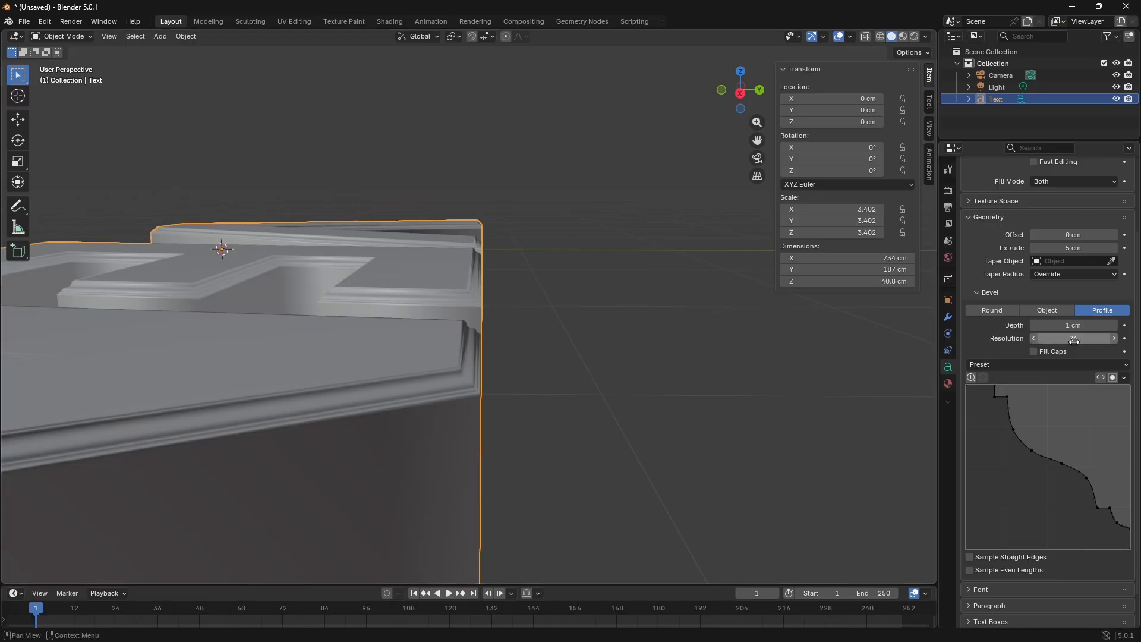
Step: Stand the VENUS text upright by setting its X rotation to 90°
left_click(856, 147)
type("90")
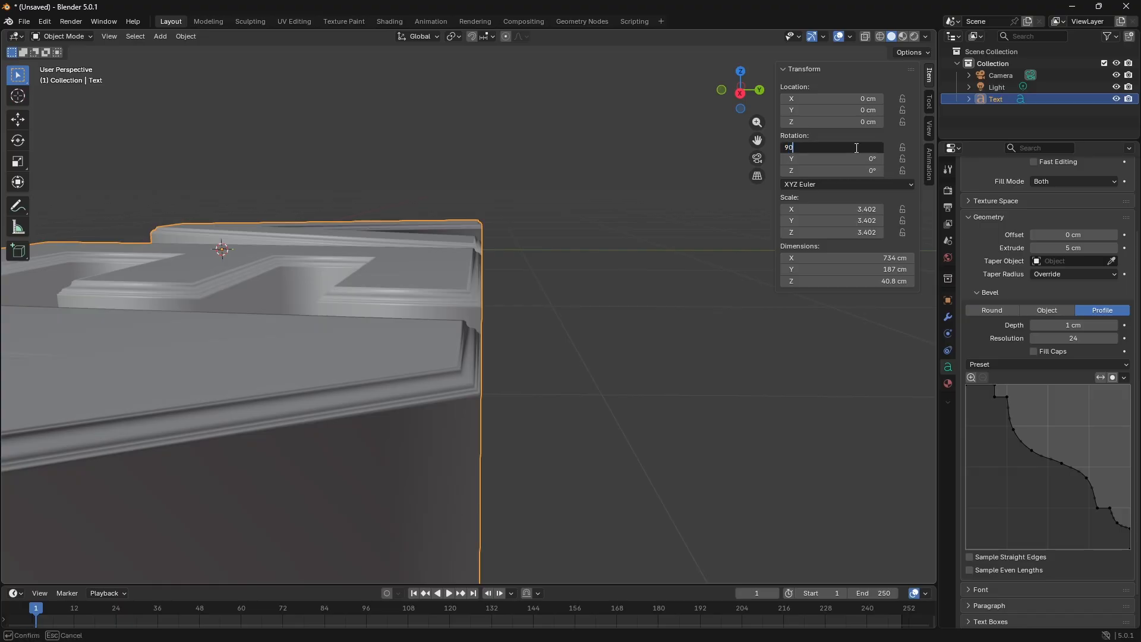
key("Return")
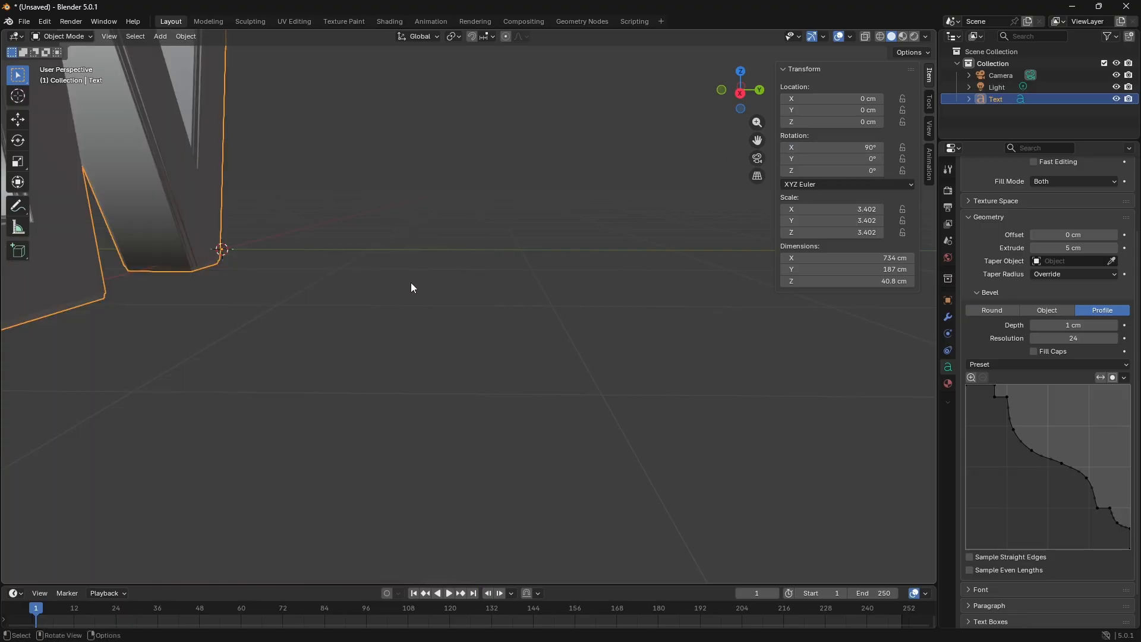
Step: Inspect the molded edges of the letters and set the text's bevel depth to 2 cm
middle_click_drag(411, 283, 574, 284)
scroll(565, 299, "down", 4)
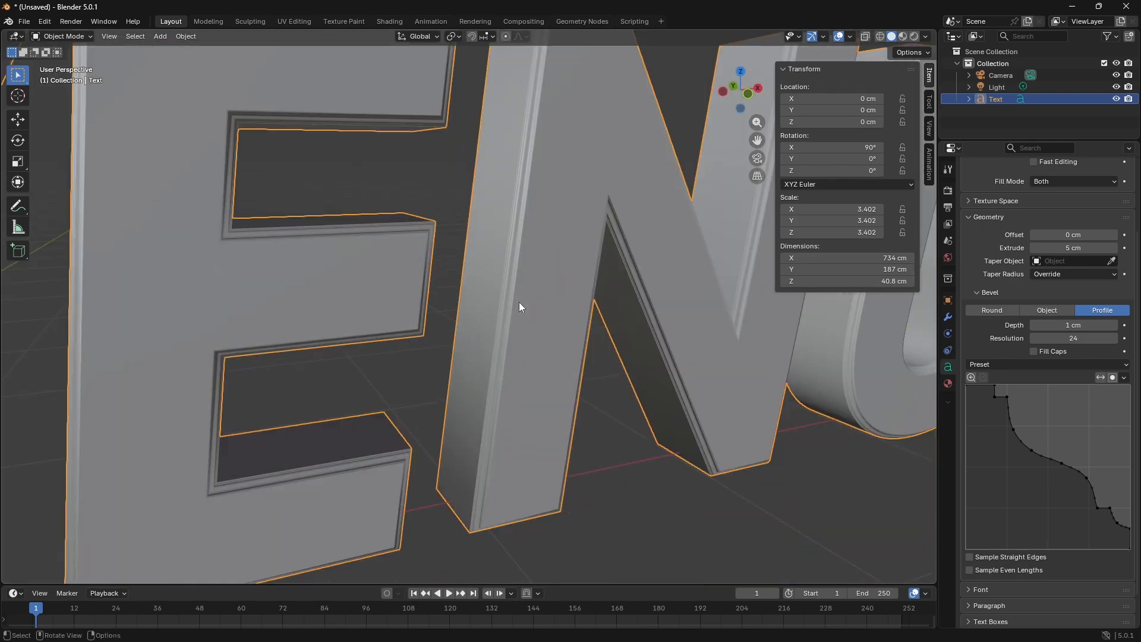
scroll(518, 303, "down", 6)
scroll(518, 303, "up", 6)
middle_click_drag(515, 309, 495, 332)
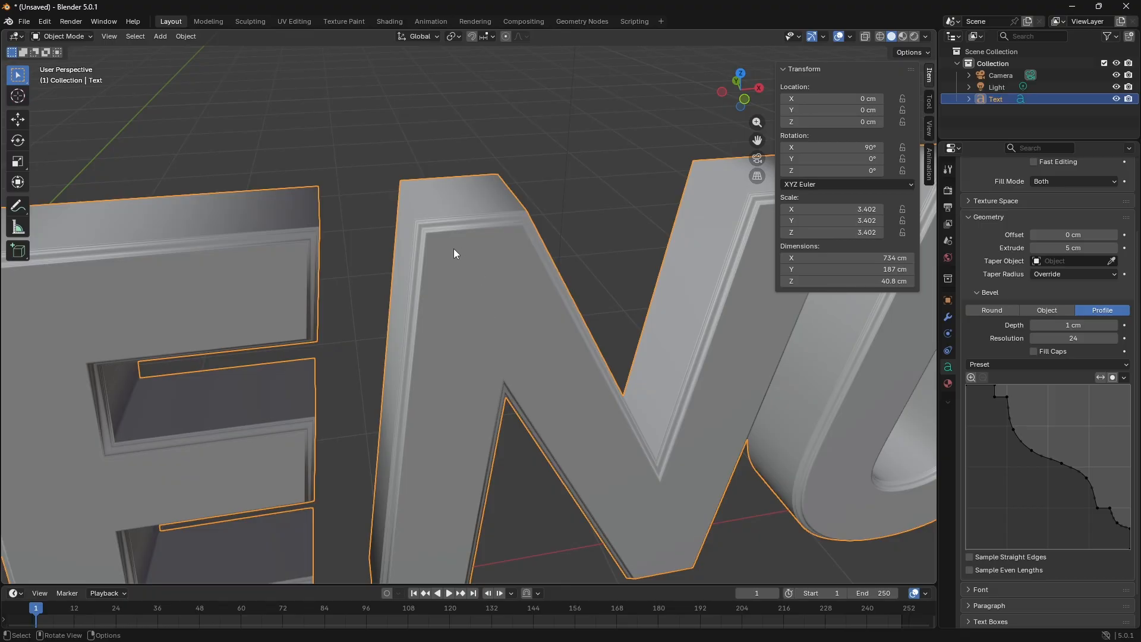
scroll(1022, 302, "up", 3)
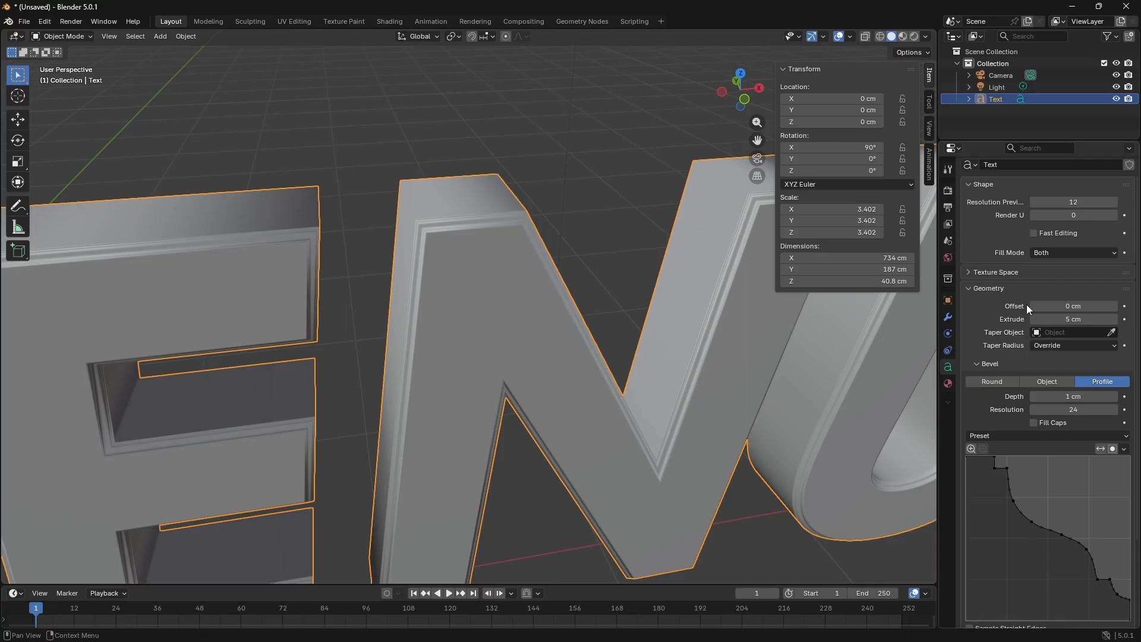
scroll(1026, 304, "up", 1)
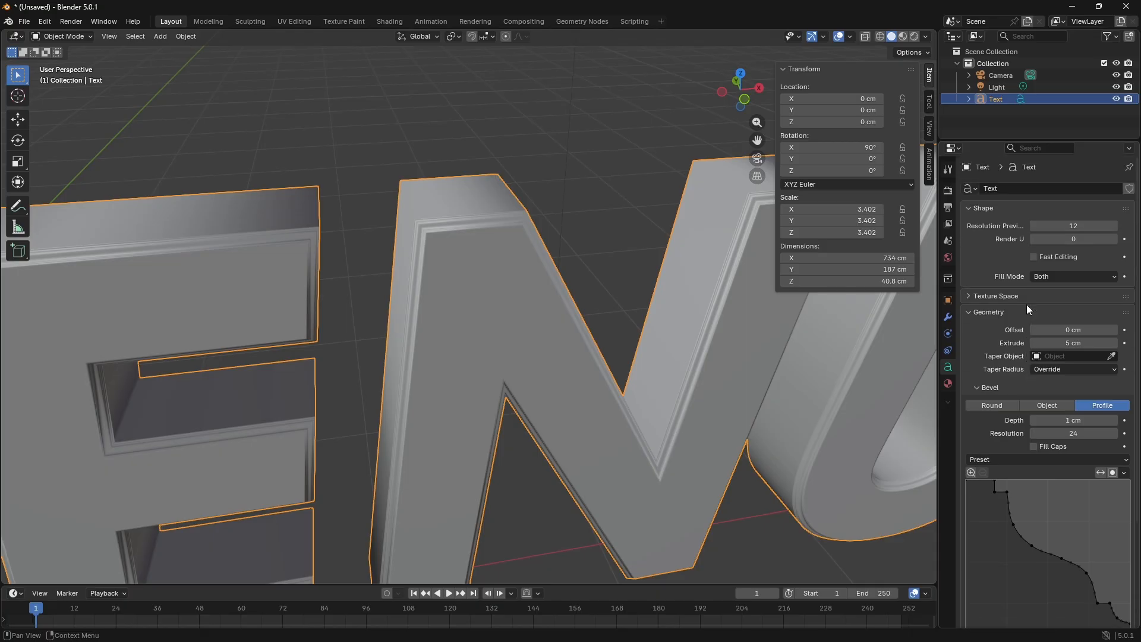
left_click(1068, 420)
type("2")
key("Return")
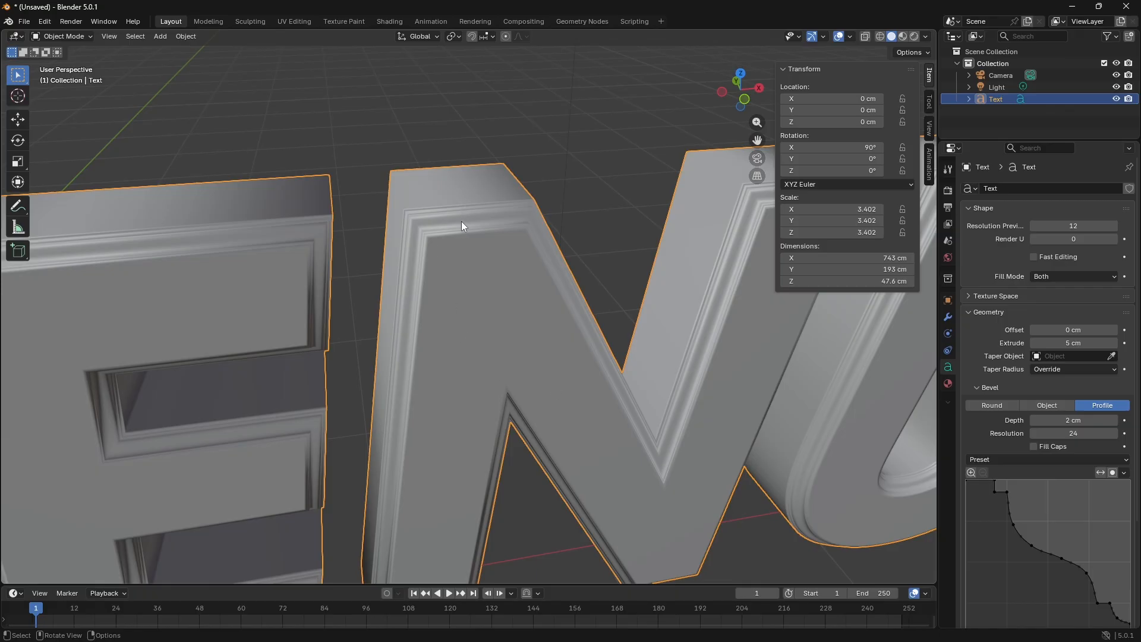
Step: Set the text's geometry offset to -1 cm
left_click(1068, 330)
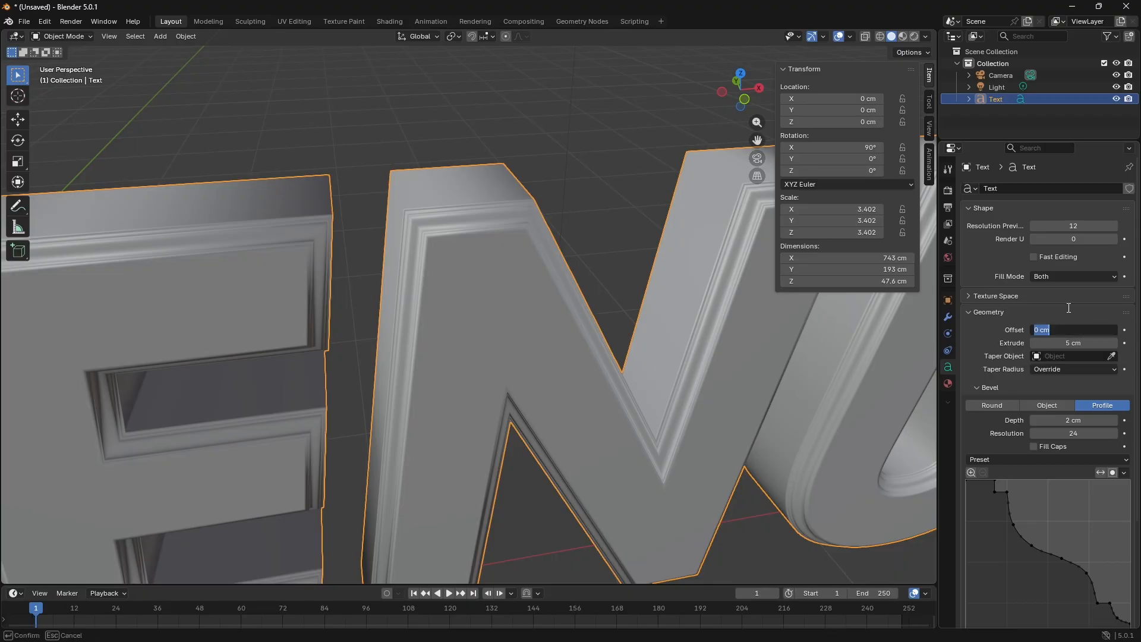
type("-1")
key("Return")
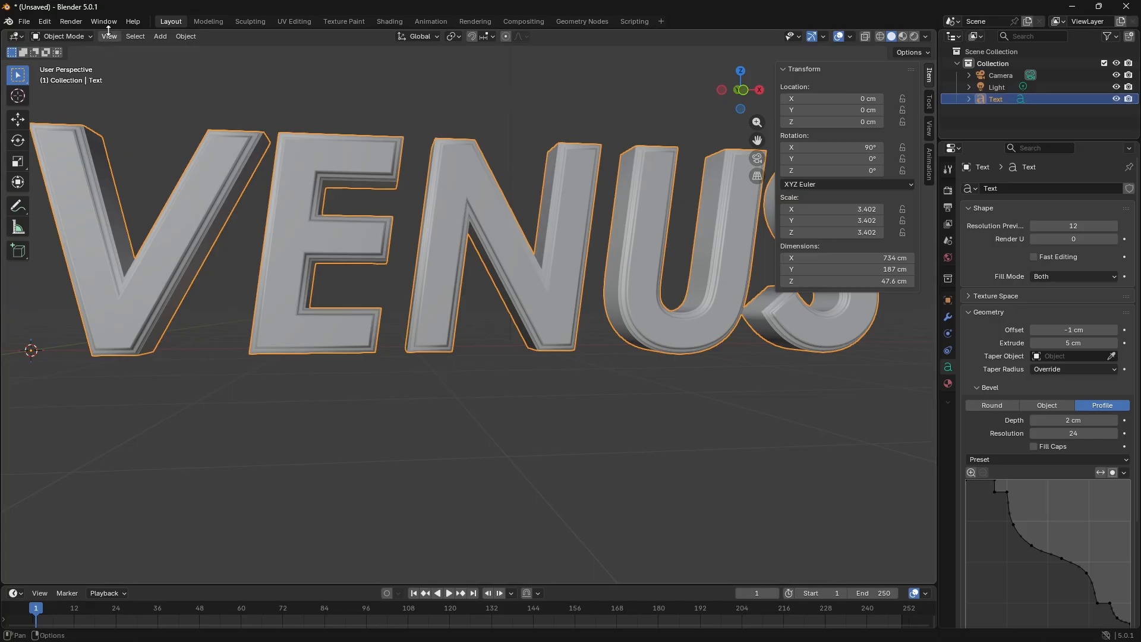
Step: Delete the letters ENUS from the text in Edit Mode, leaving only V, and return to Object Mode
left_click(70, 37)
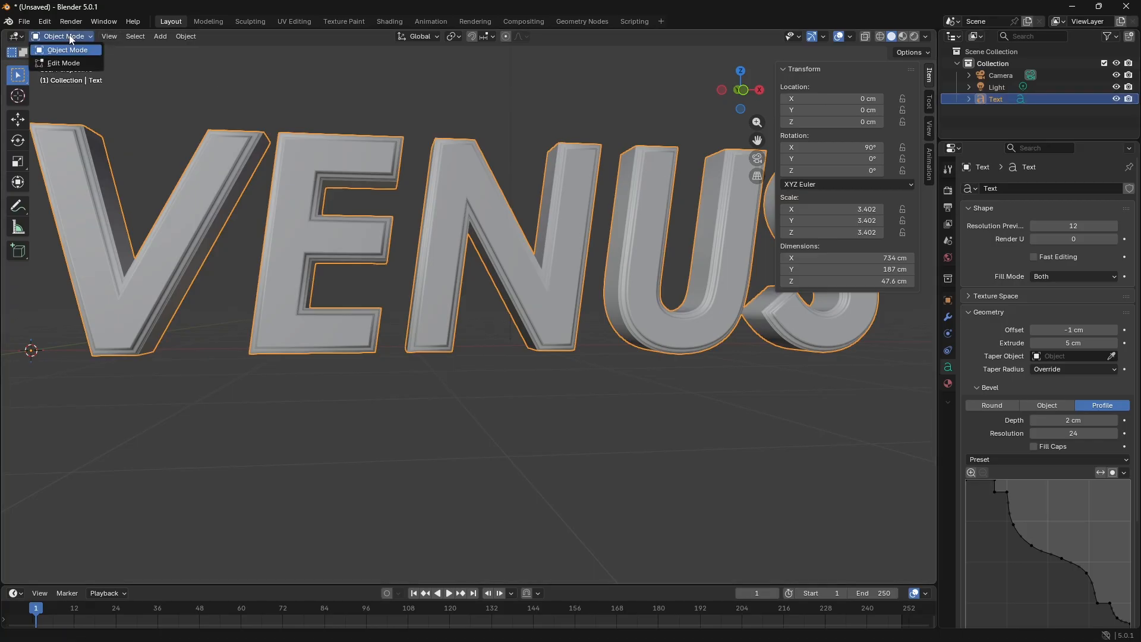
left_click(72, 64)
left_click_drag(259, 267, 1099, 318)
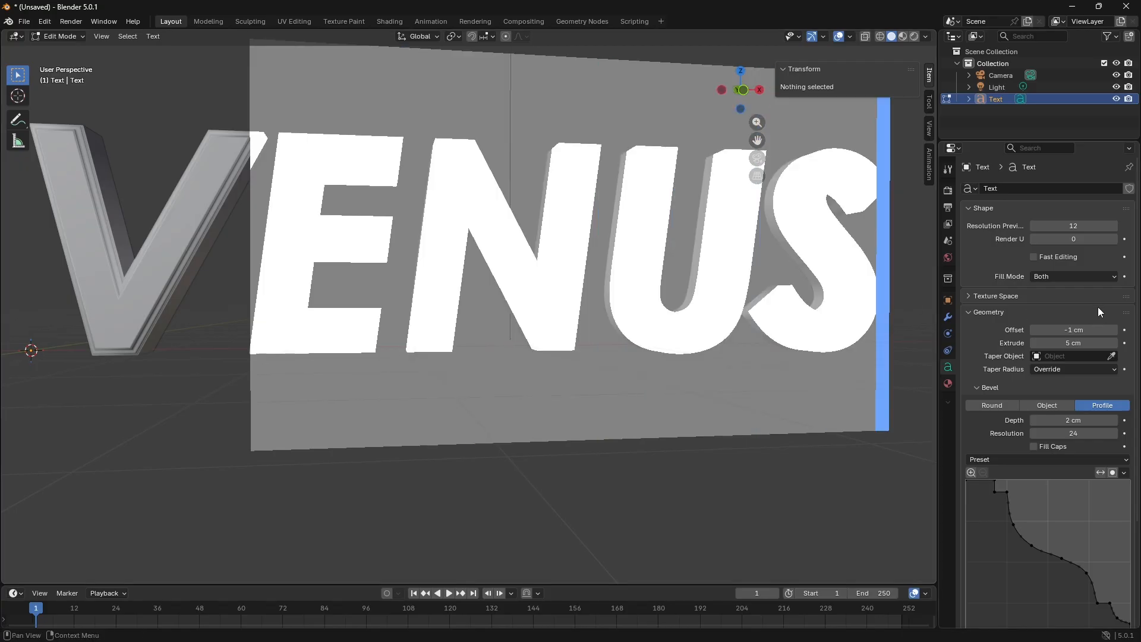
key("BackSpace")
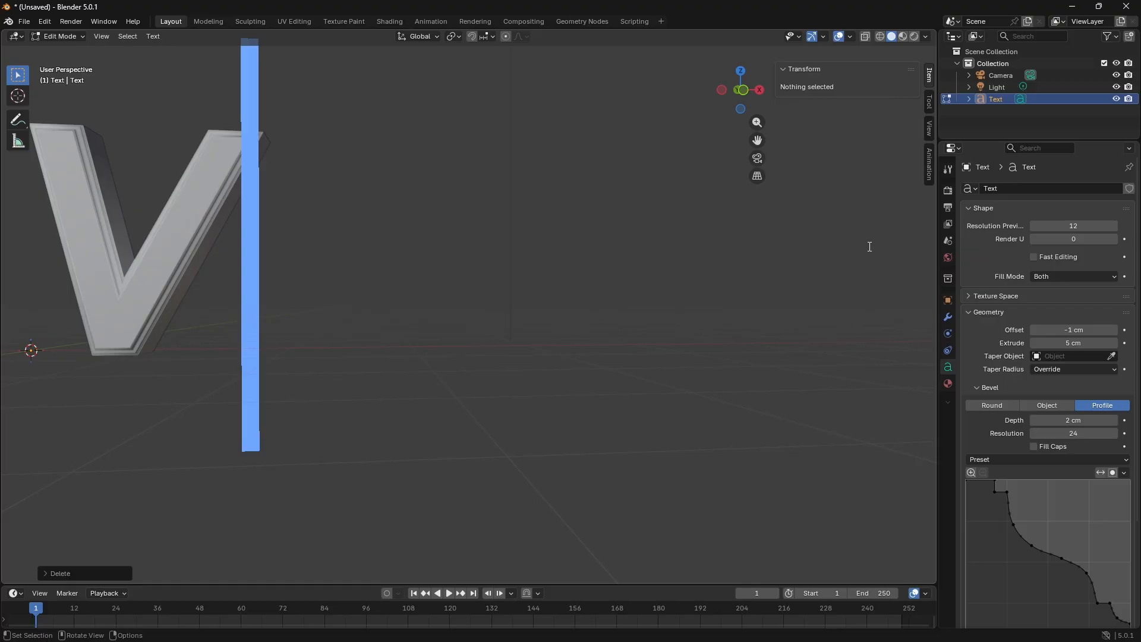
left_click(59, 36)
left_click(66, 50)
Step: Copy the V text object, paste four duplicates of it, and enlarge the Outliner to fit the full object list
left_click(982, 100)
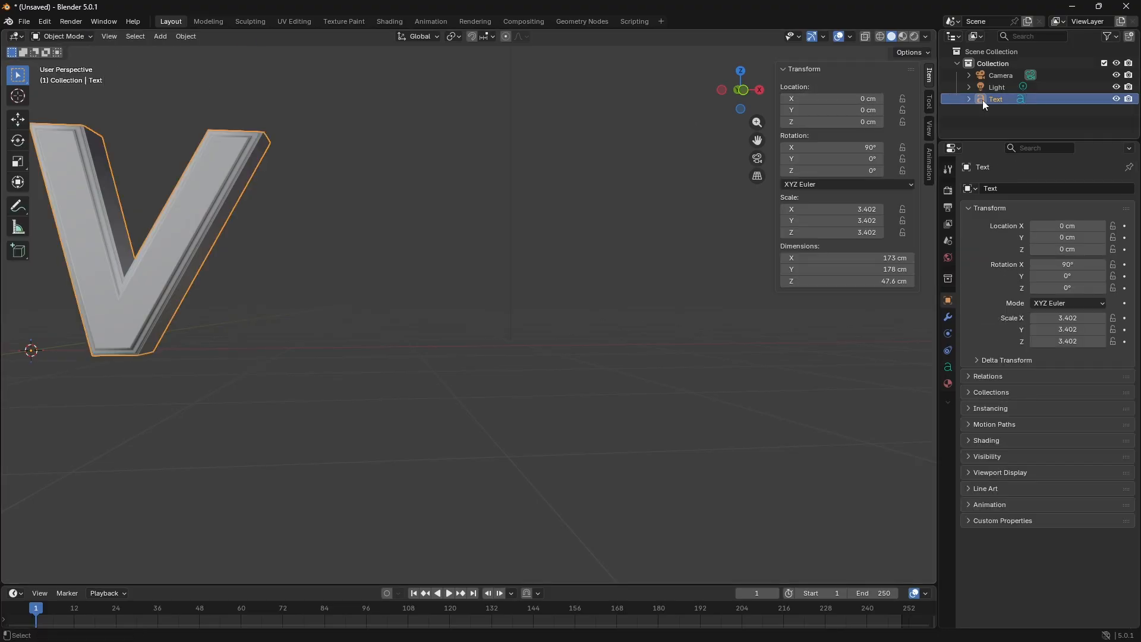
key("ctrl+c")
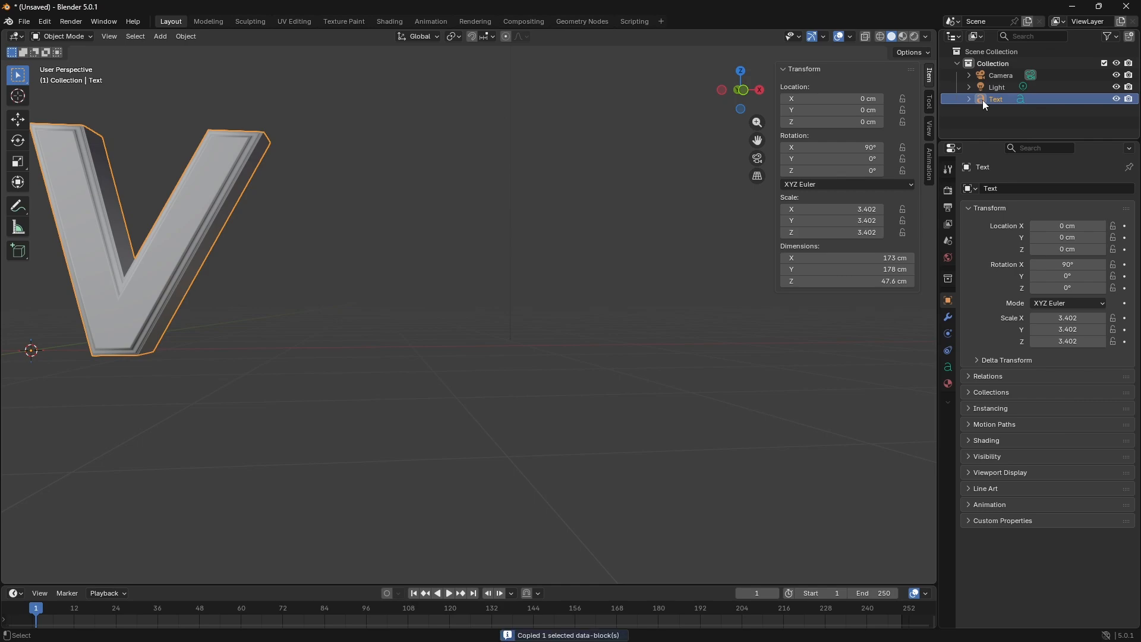
key("ctrl+v")
key("ctrl+v")
key("ctrl+v")
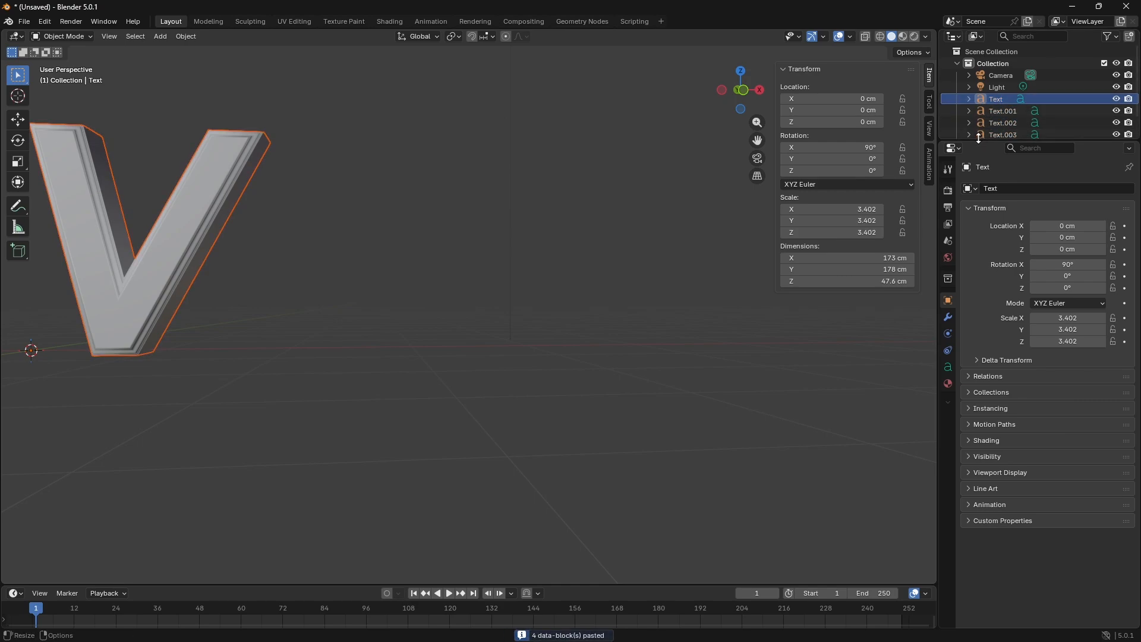
left_click_drag(979, 143, 977, 216)
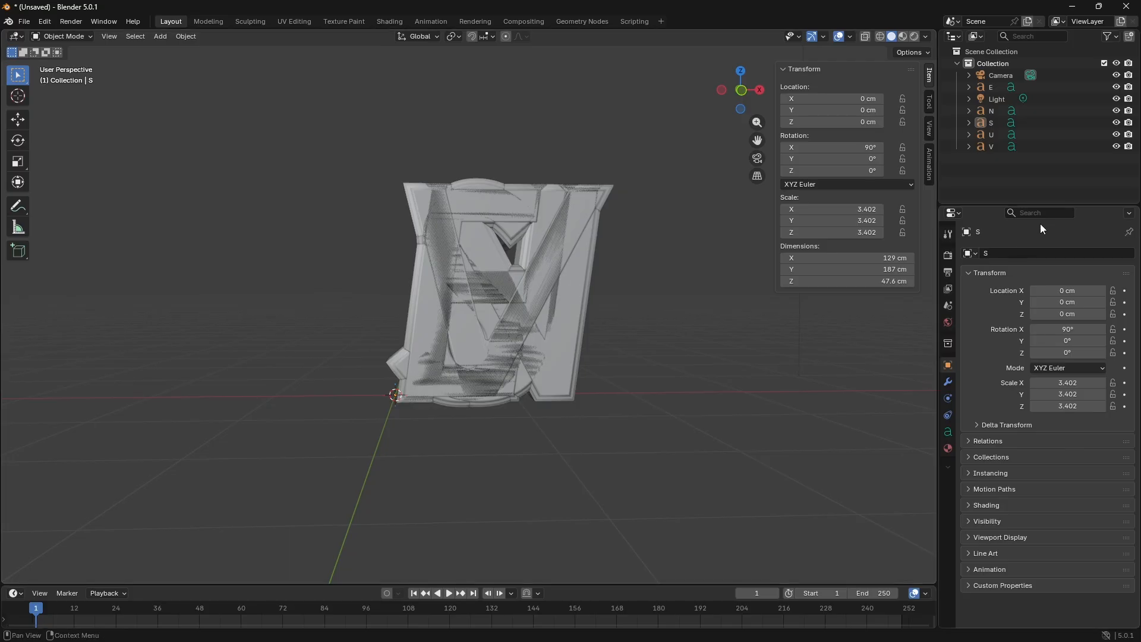
Step: Delete the Light and Camera objects from the scene
left_click(993, 99)
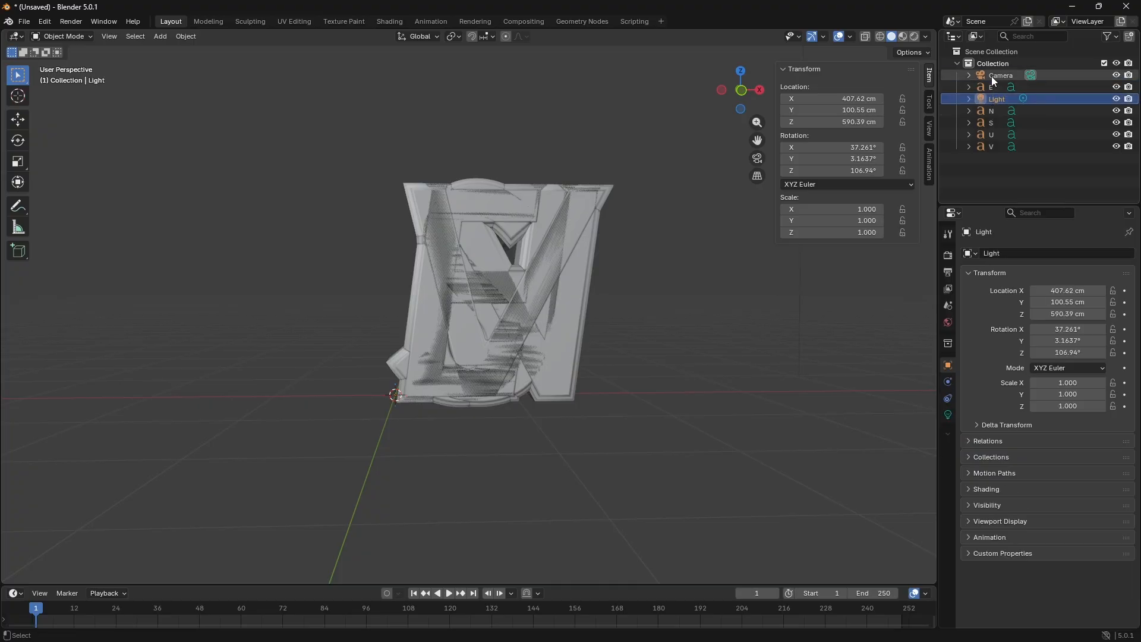
left_click(991, 76, "ctrl")
key("Delete")
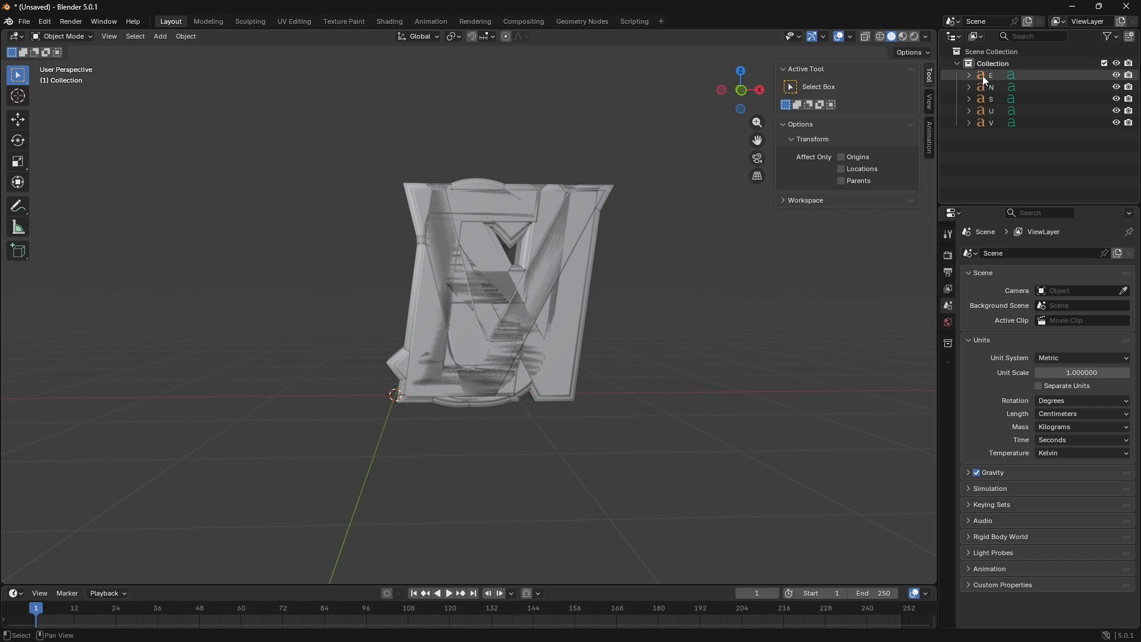
Step: Select all five letter objects, E, N, S, U and V, and convert them to meshes
left_click(983, 74)
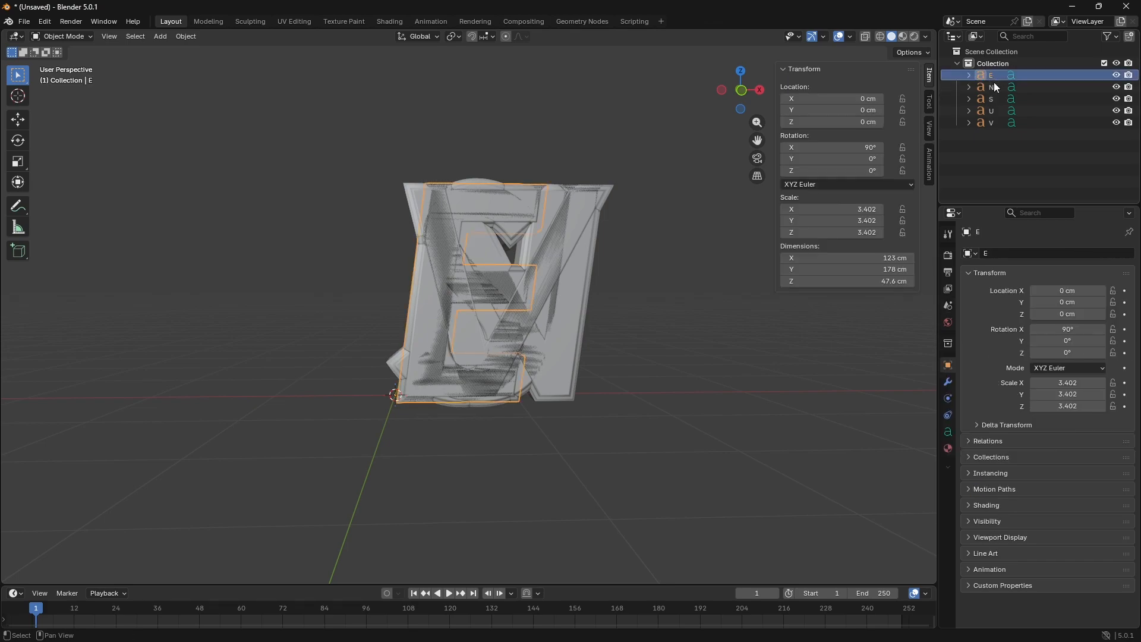
left_click(995, 123, "shift")
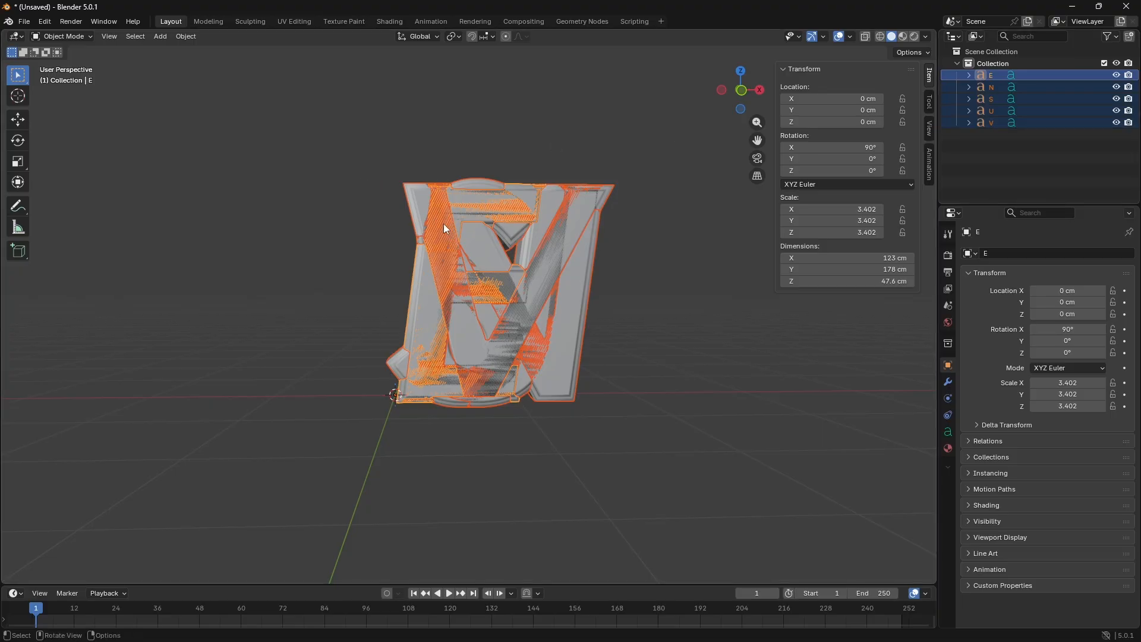
left_click(184, 37)
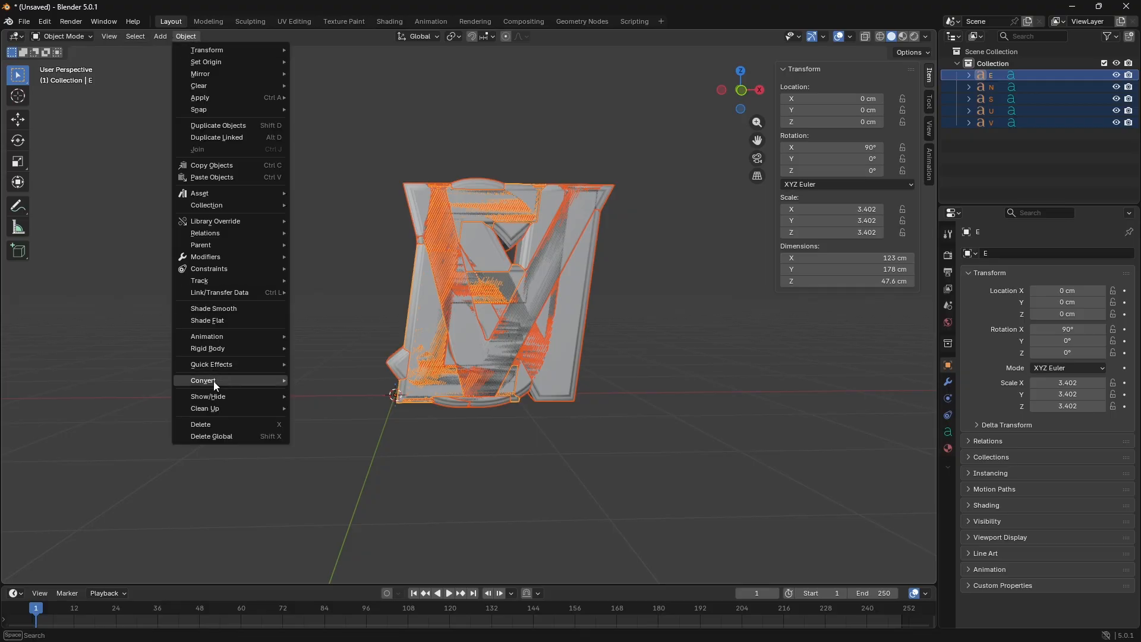
mouse_move(212, 381)
left_click(317, 380)
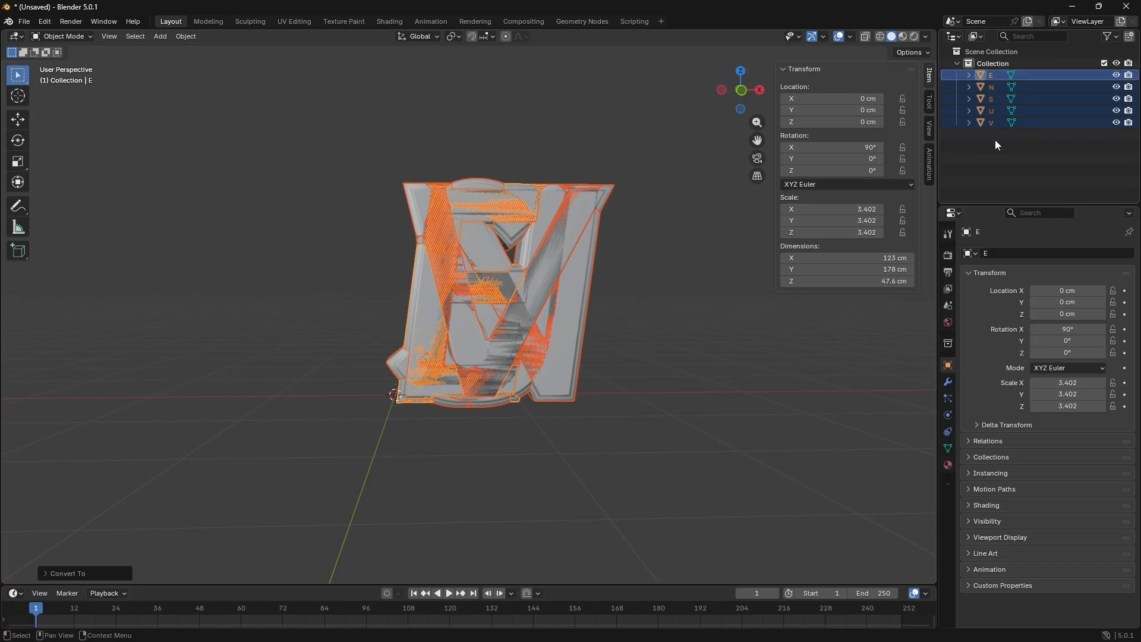
Step: Export the letter meshes in FBX format to the Desktop folder under the file name venus
left_click(26, 22)
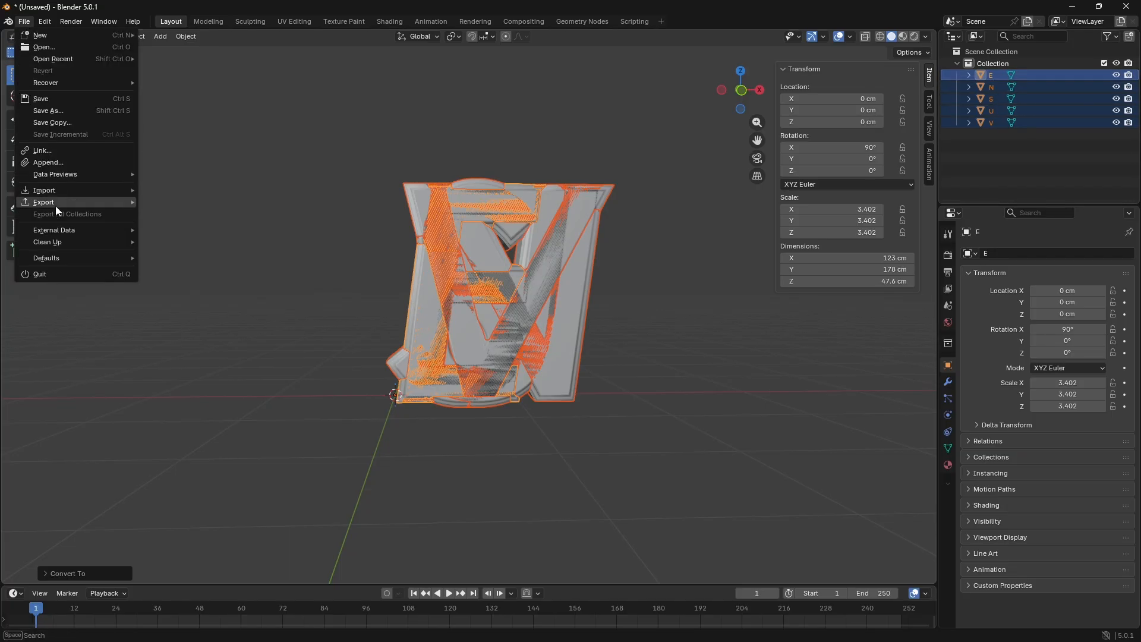
mouse_move(59, 201)
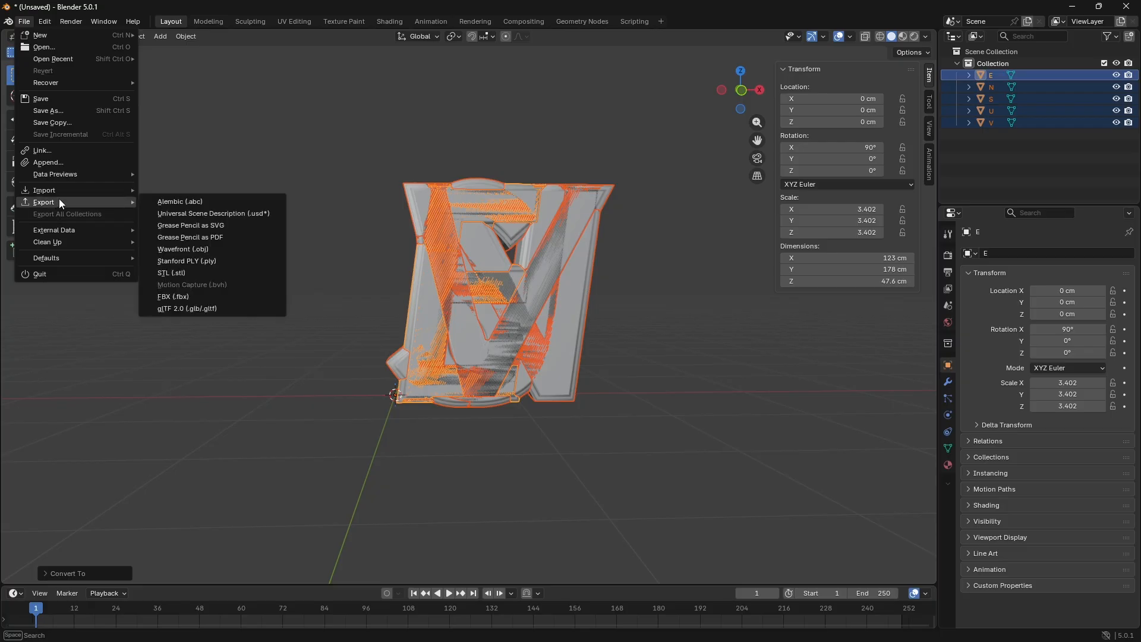
left_click(198, 296)
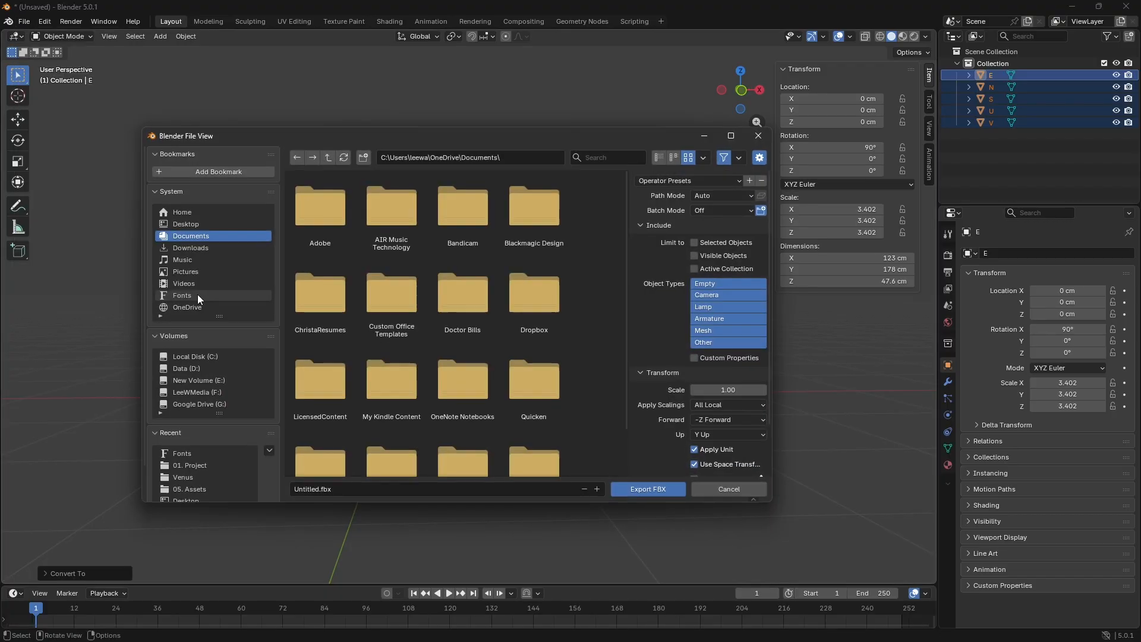
left_click(193, 224)
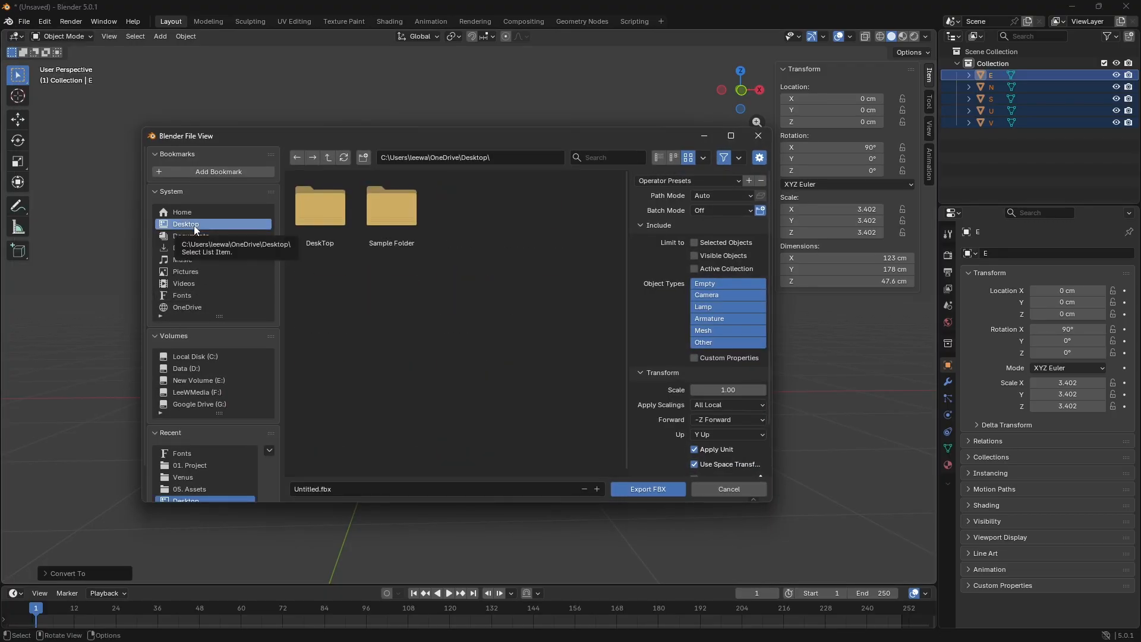
left_click(347, 488)
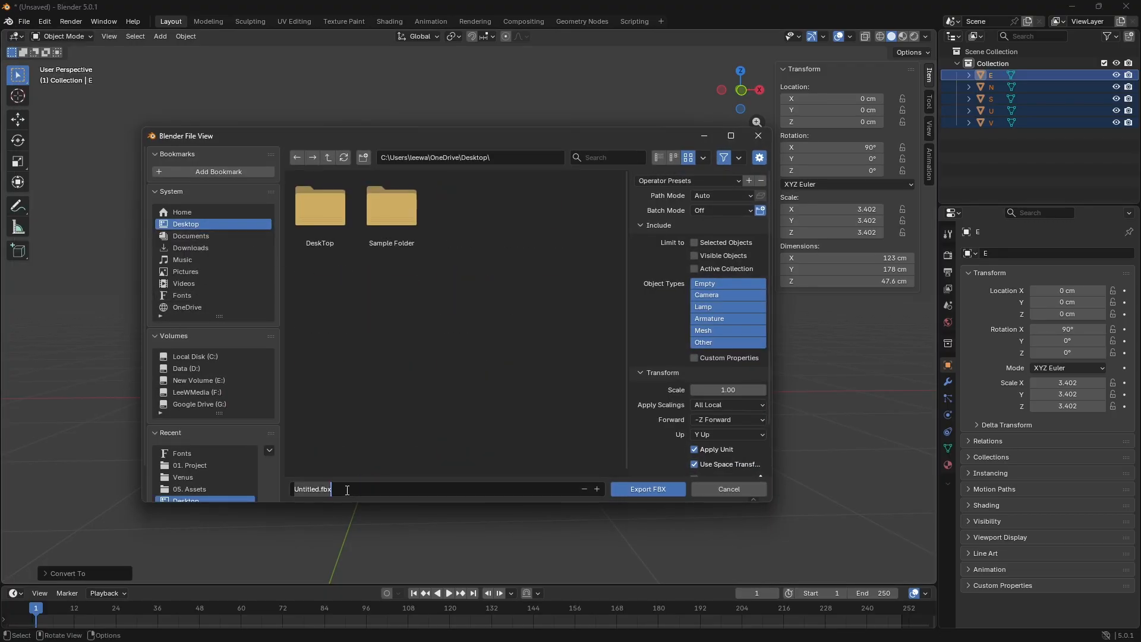
type("venus")
key("Return")
left_click(650, 489)
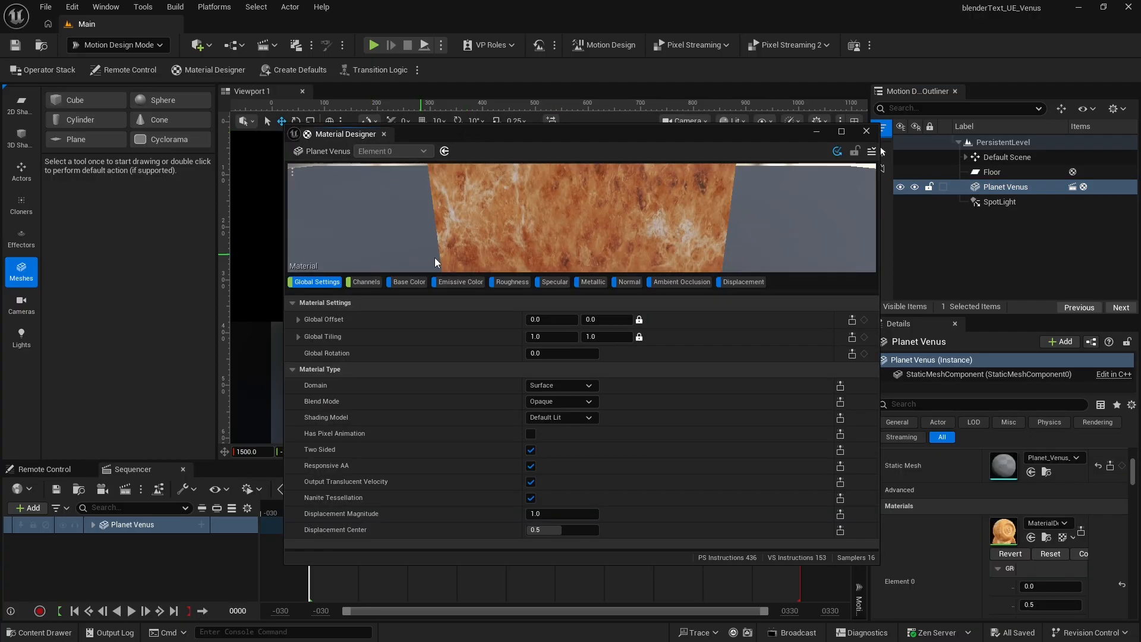
Step: Switch to Unreal Engine and show the Emissive Color channel of the Planet Venus material in Material Designer
left_click(458, 282)
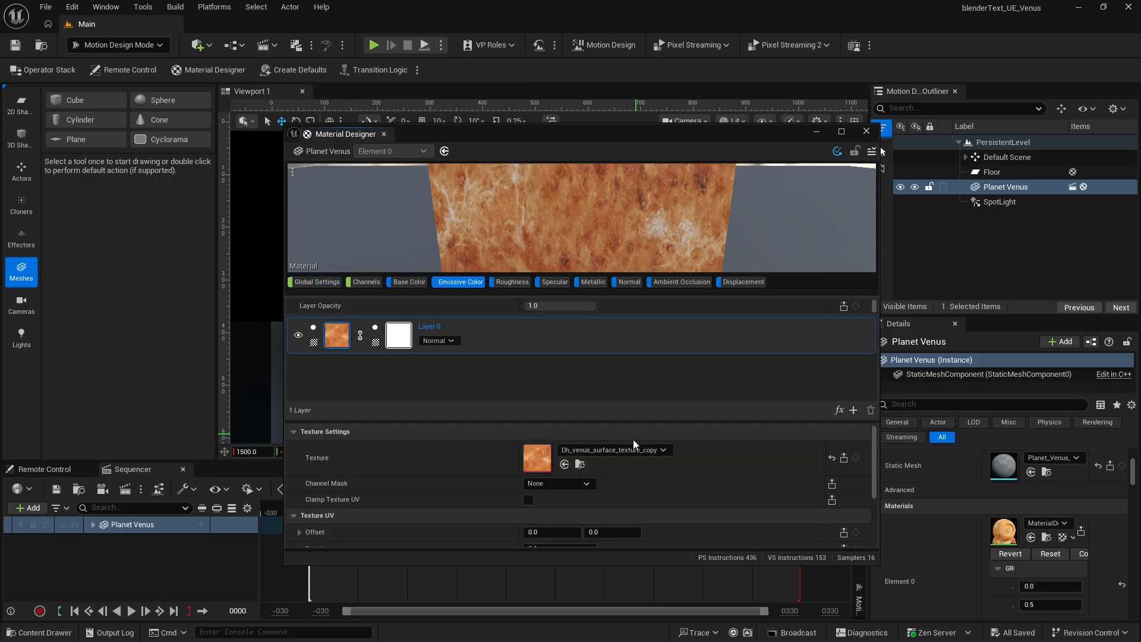
Step: Inspect the emissive texture Dh_venus_surface_texture_copy of the Planet Venus material, and view the material's channel overview
double_click(540, 459)
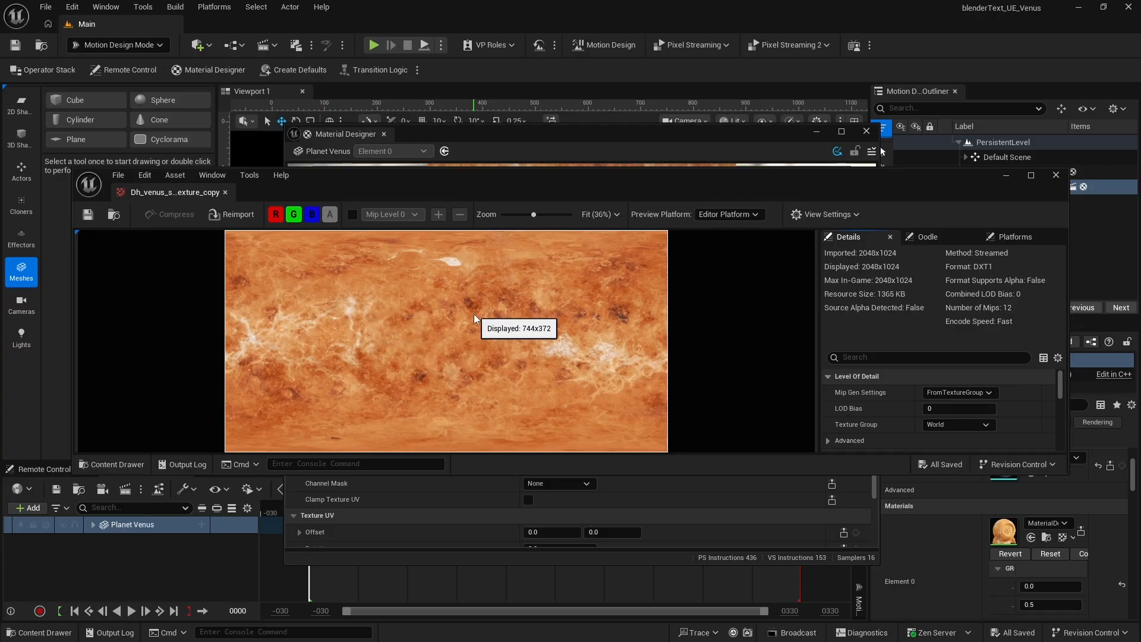
left_click(1055, 175)
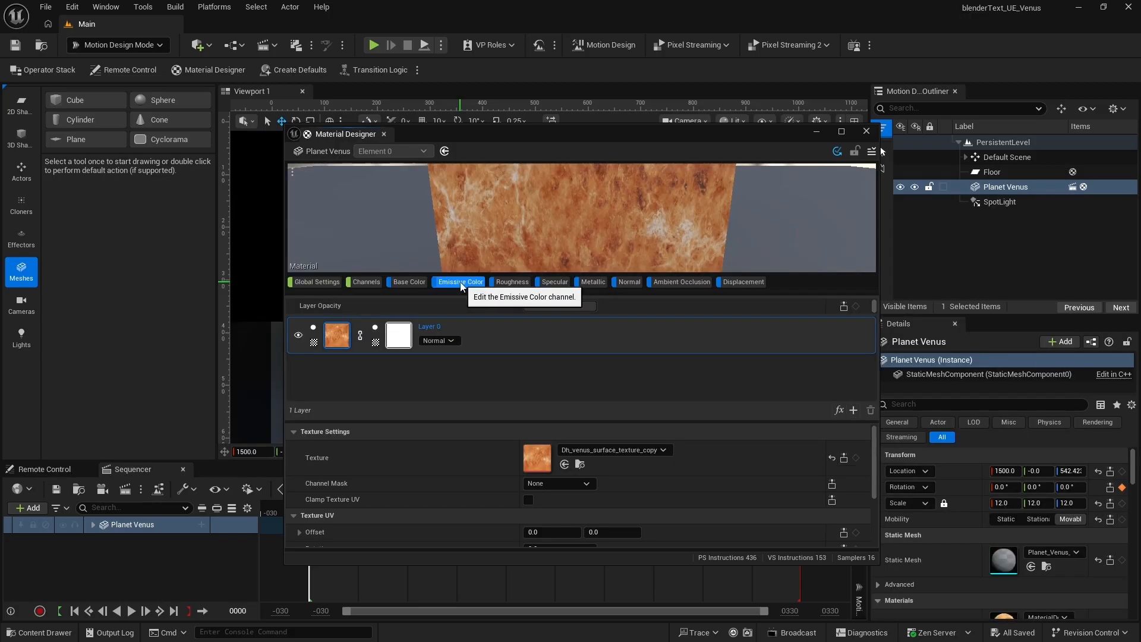
left_click(365, 282)
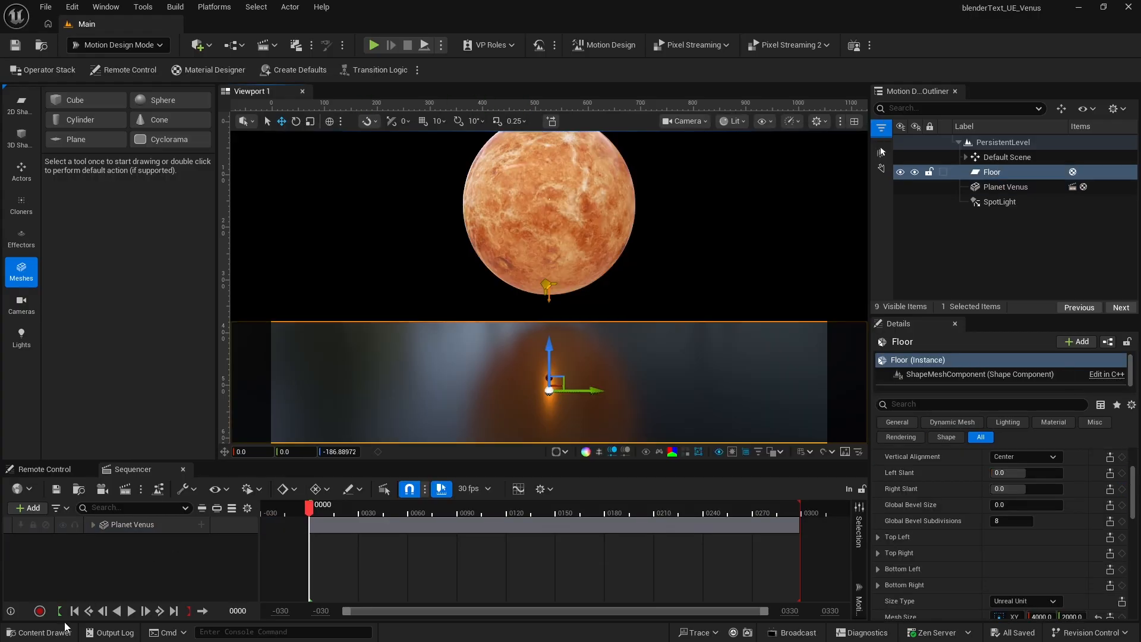
Step: Inspect the Base Color layer of the Floor material in Material Designer, and select the spotlight beneath the planet
left_click(218, 71)
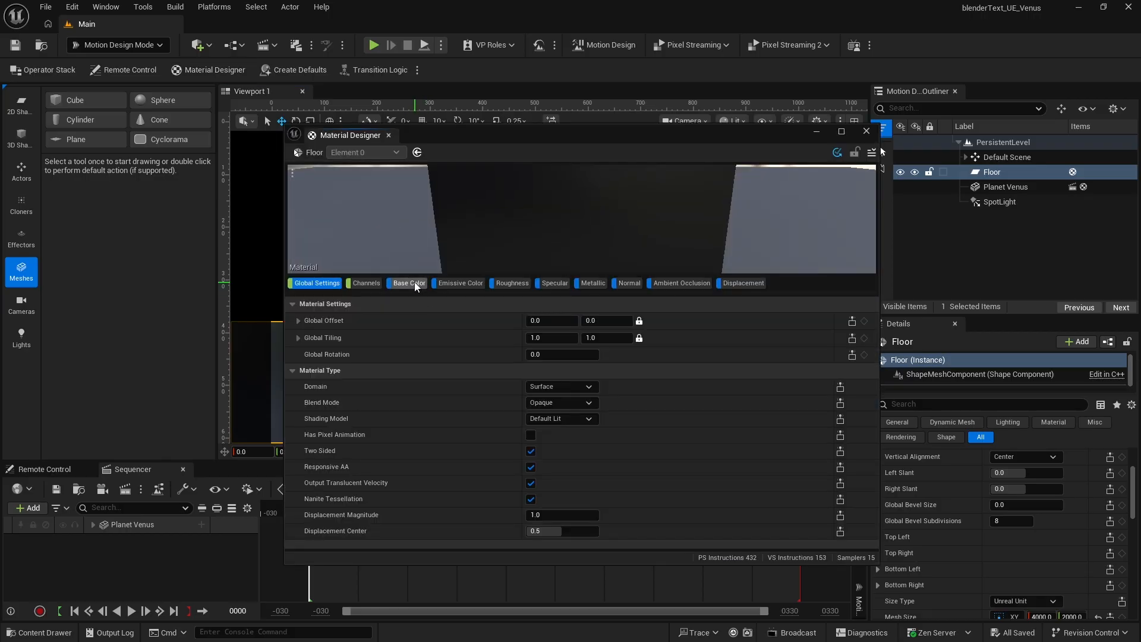
left_click(412, 283)
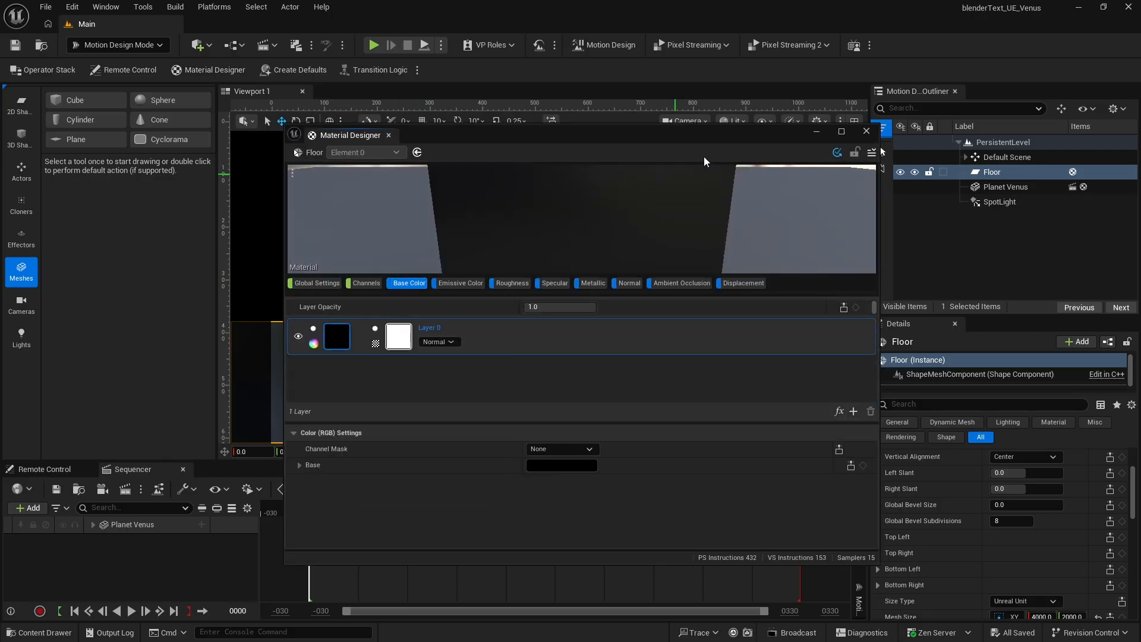
left_click(866, 131)
left_click(547, 288)
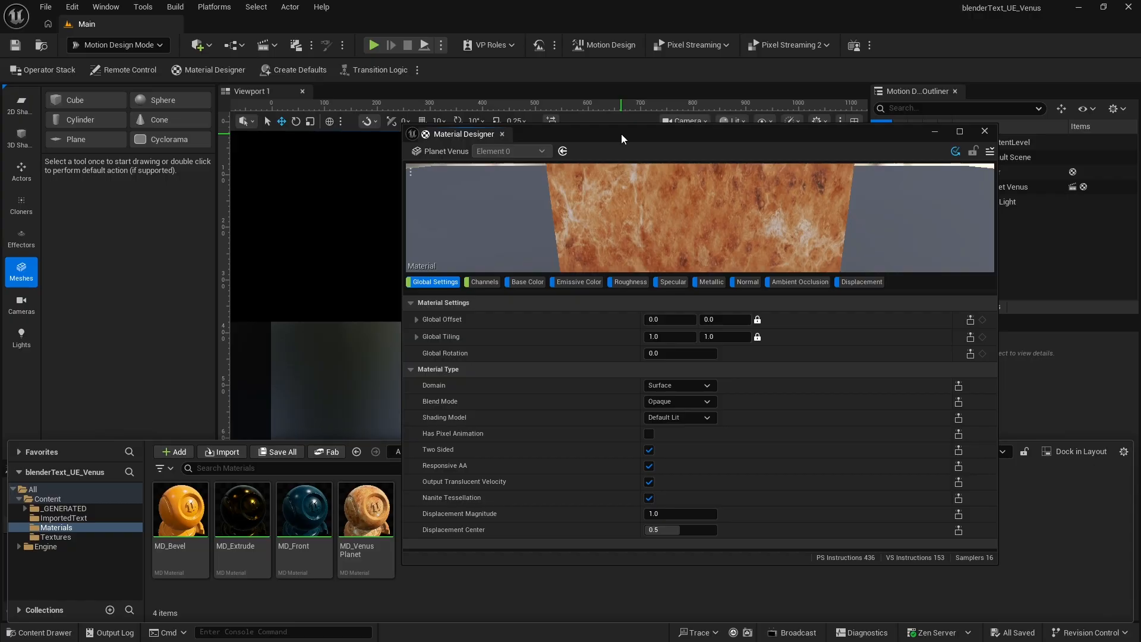
Step: Open the MD_Front material and show the texture settings of the Multiply layer in its Base Color channel
left_click(303, 511)
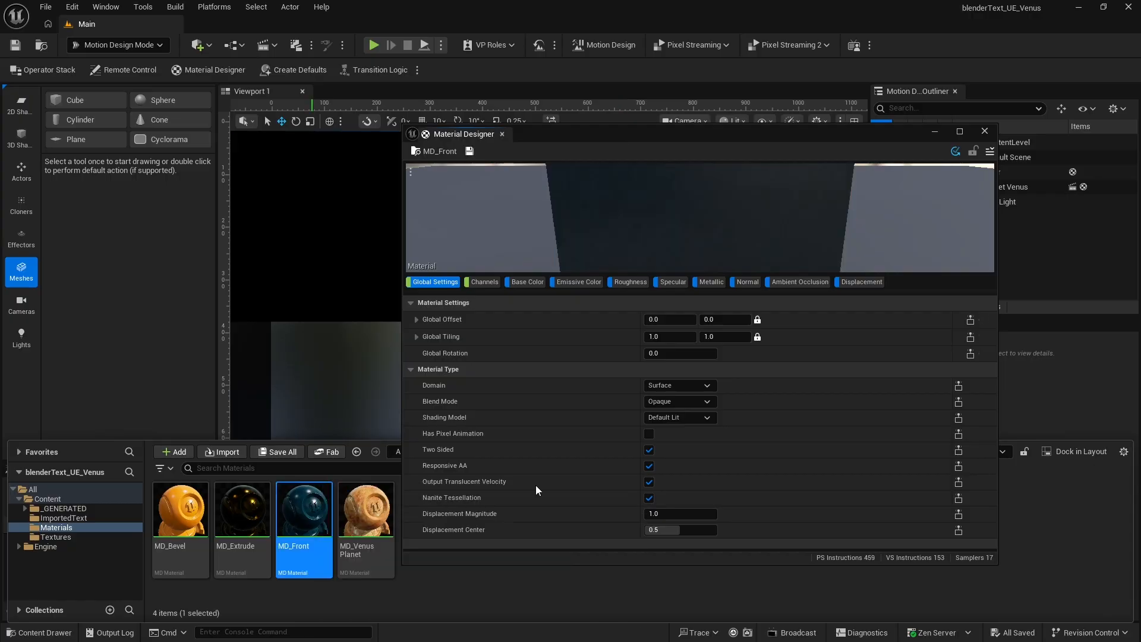
left_click(529, 281)
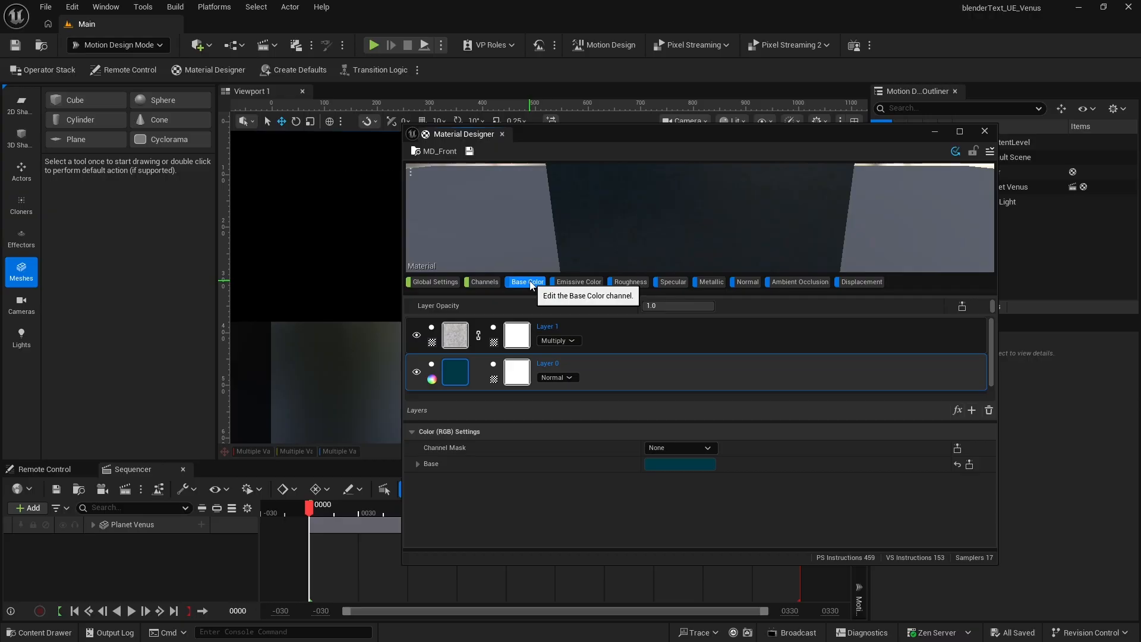
left_click(601, 335)
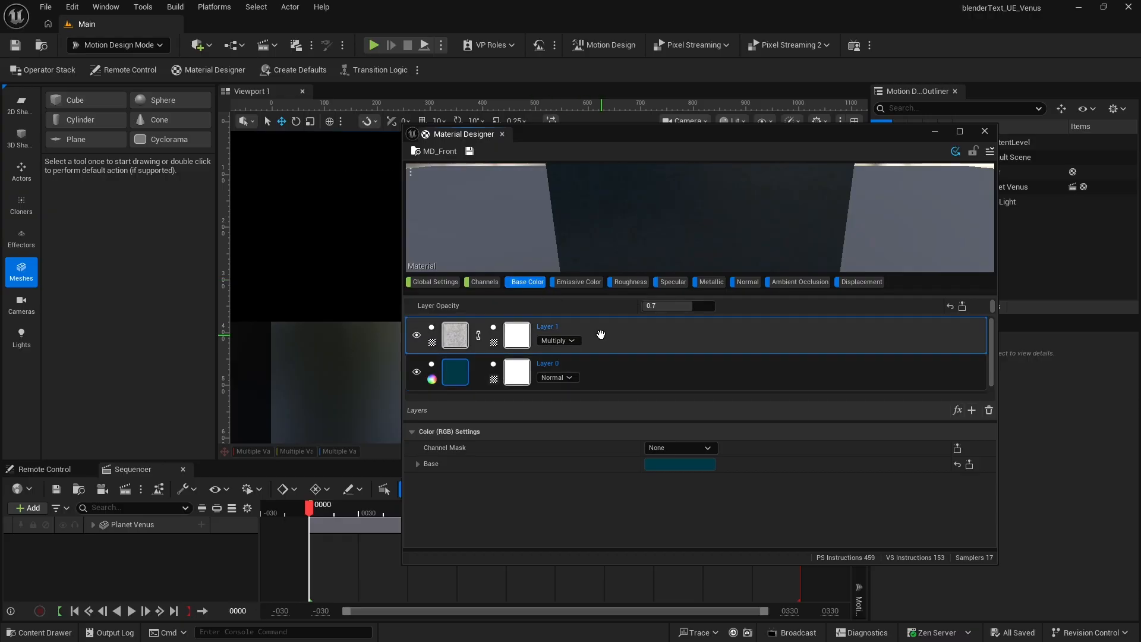
left_click(446, 336)
mouse_move(444, 335)
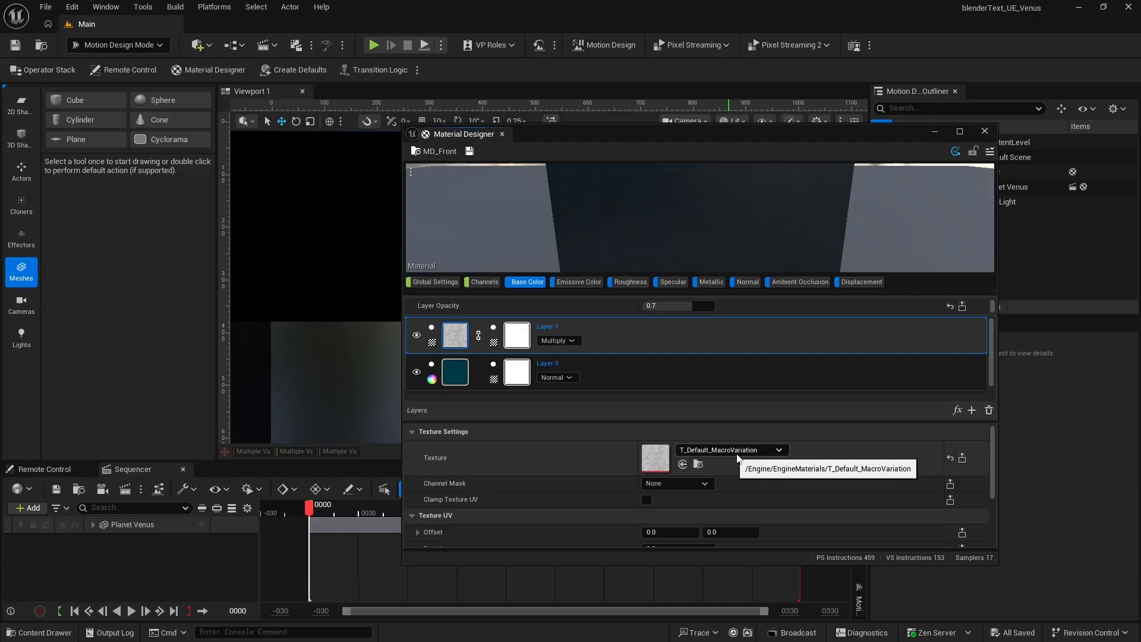
Step: Inspect the hex colour value of MD_Front's Layer 0 in the Color Picker
left_click(612, 372)
left_click(455, 380)
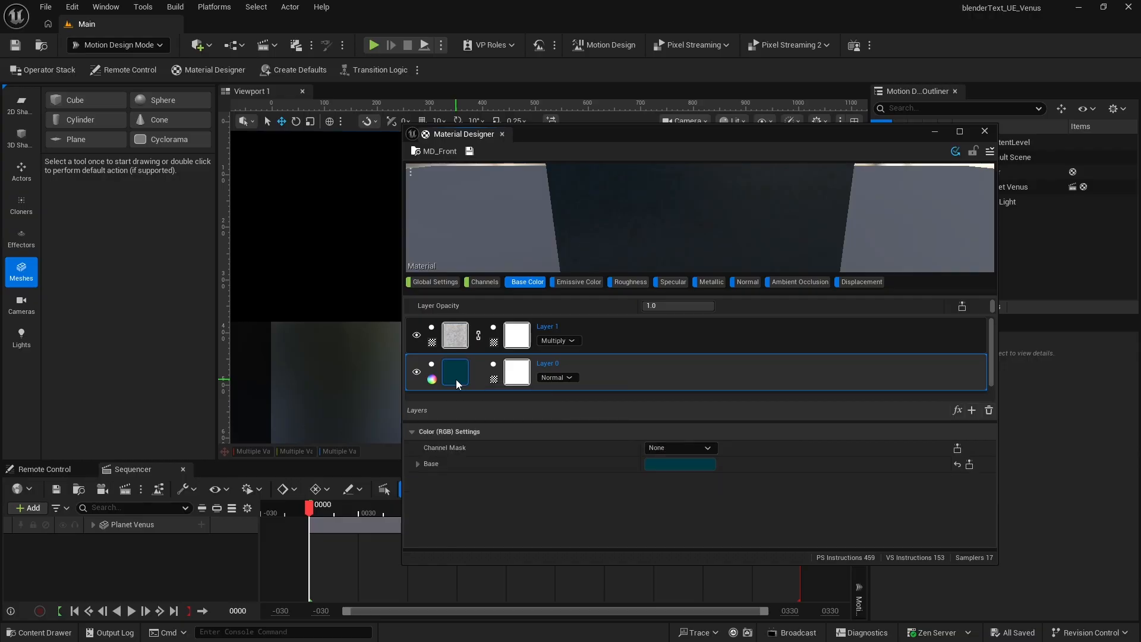
left_click(674, 466)
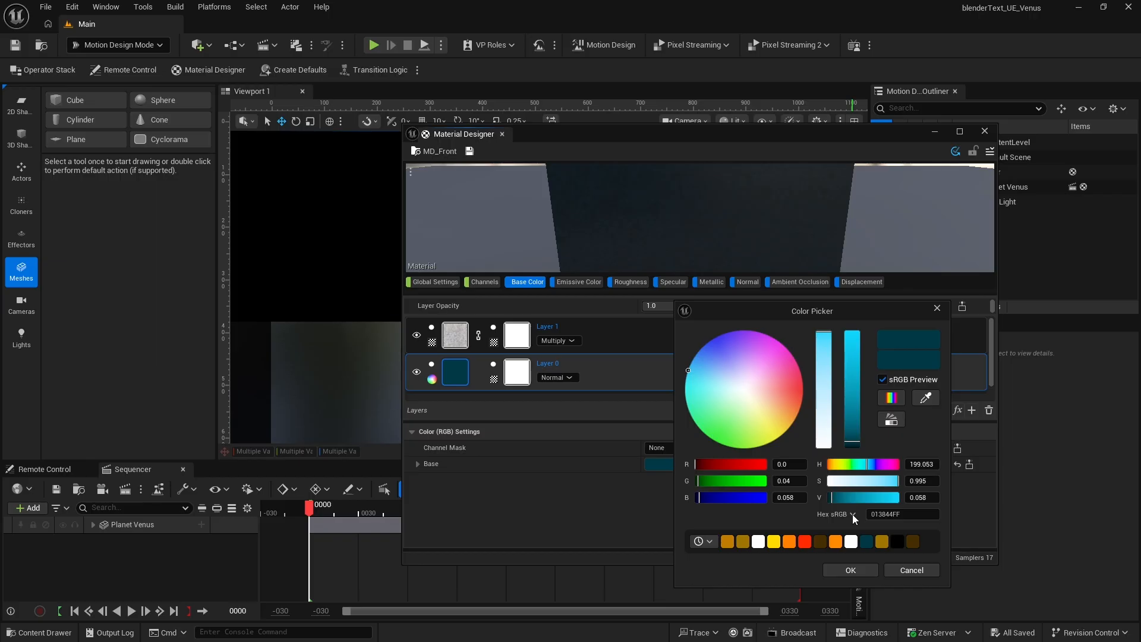
left_click(851, 570)
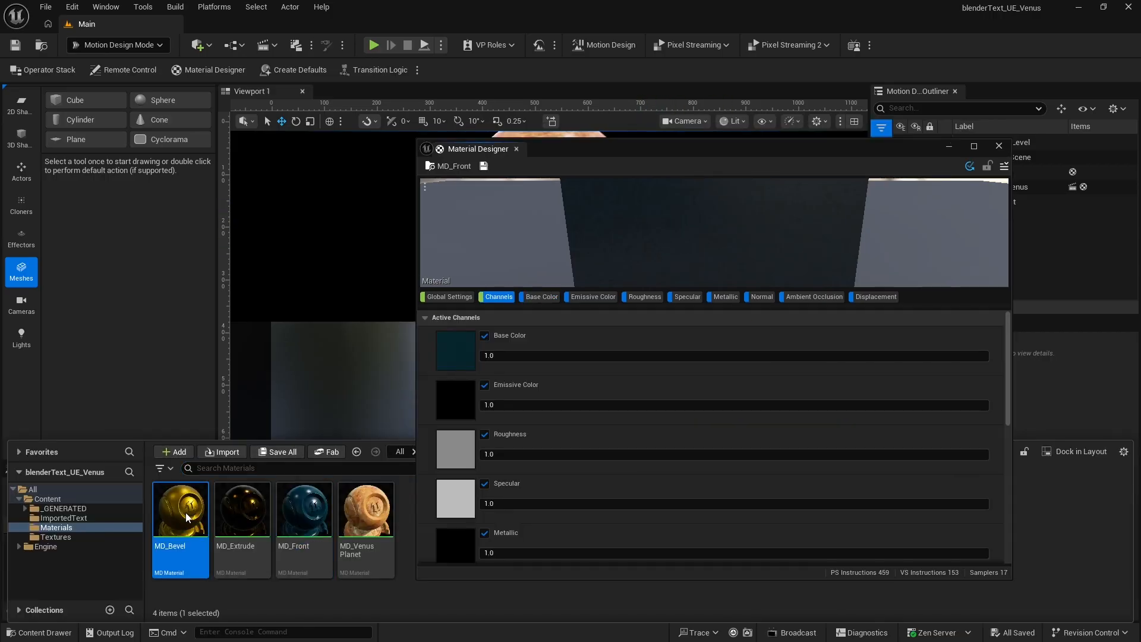
Step: Open the MD_Bevel material and inspect its Base Color hex value in the Color Picker
double_click(186, 517)
left_click(541, 298)
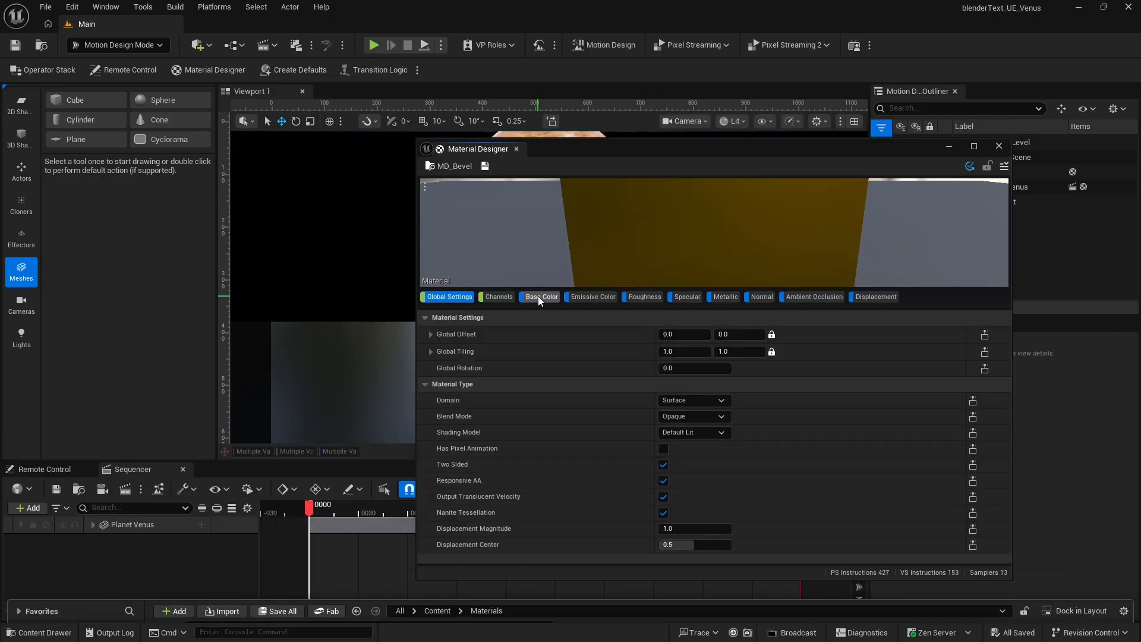
mouse_move(466, 361)
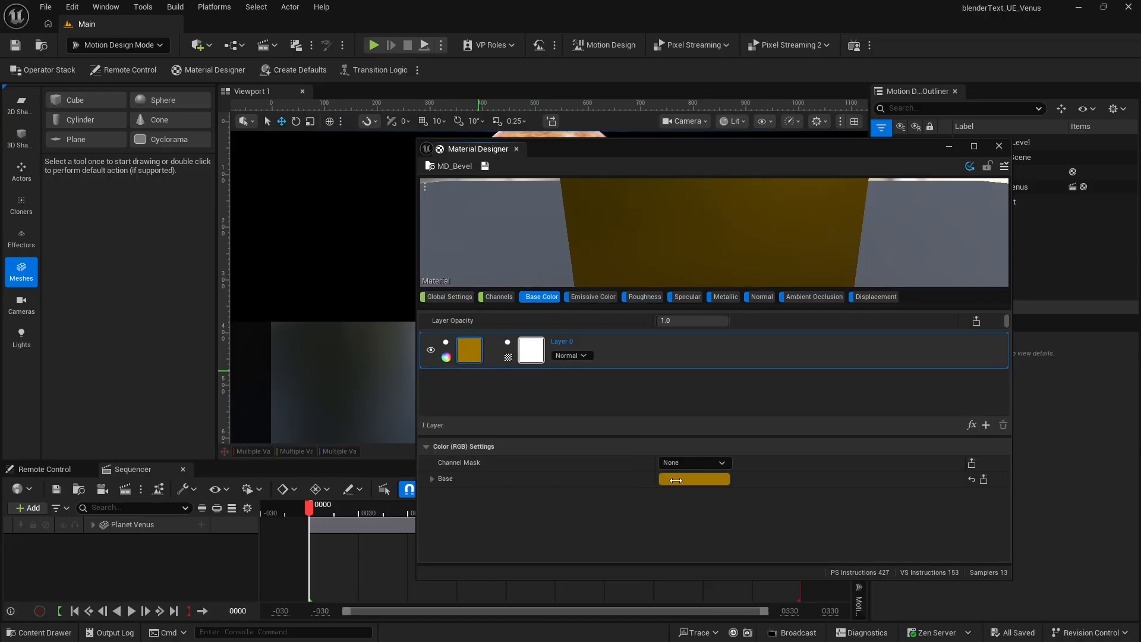
left_click(703, 478)
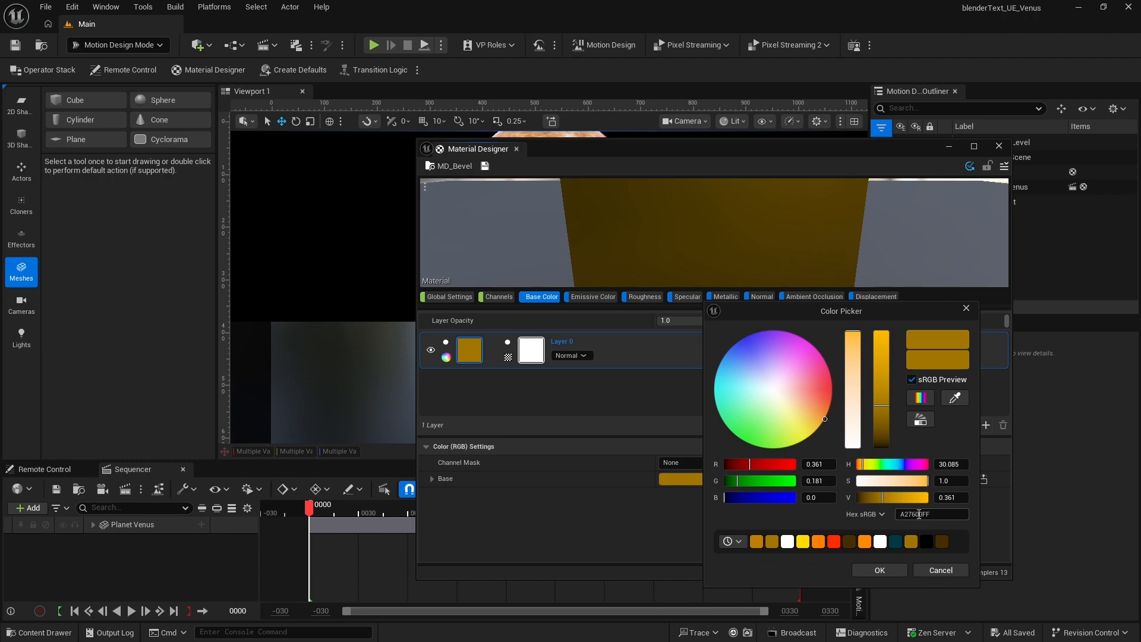
left_click(883, 568)
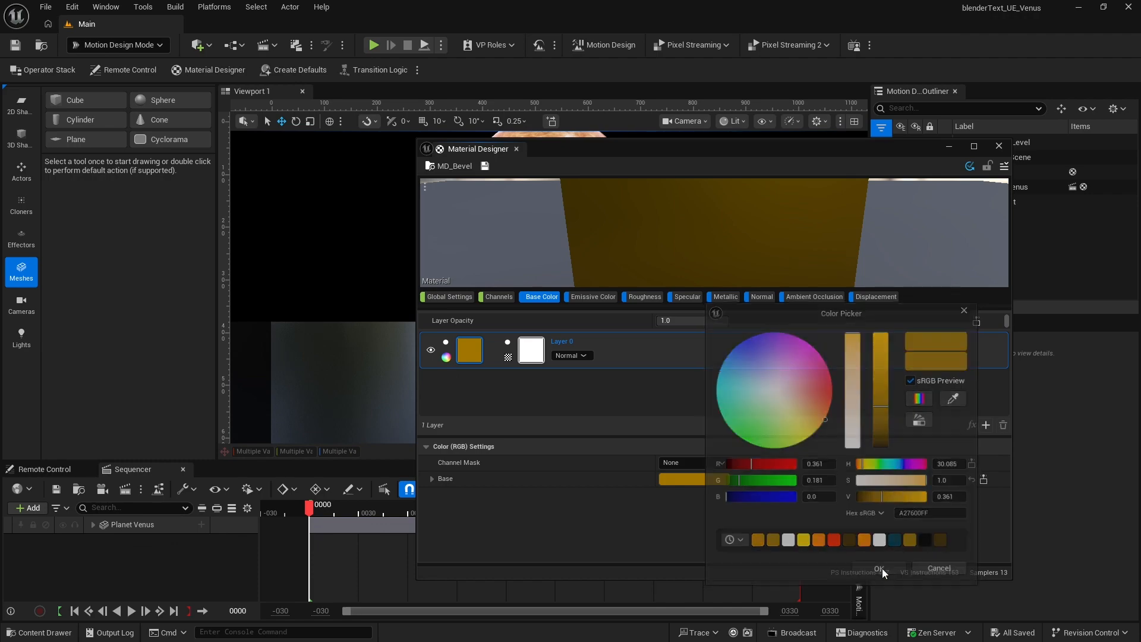
Step: Review MD_Bevel's Roughness layer and channel strengths, and show the option to save it as a new Material Designer asset
left_click(638, 295)
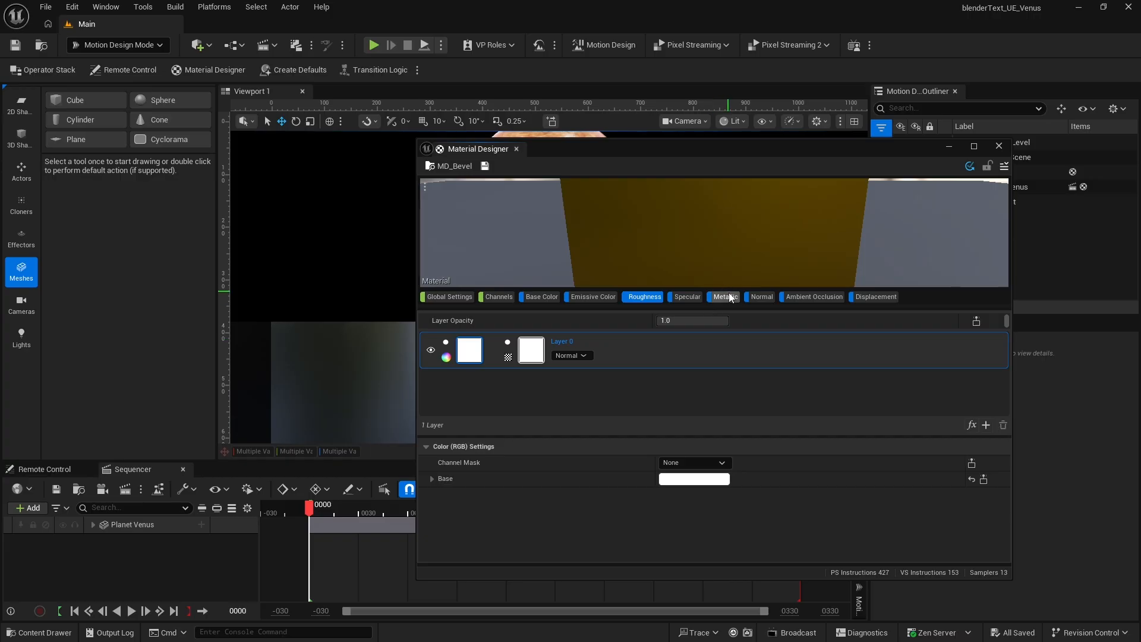
left_click(491, 297)
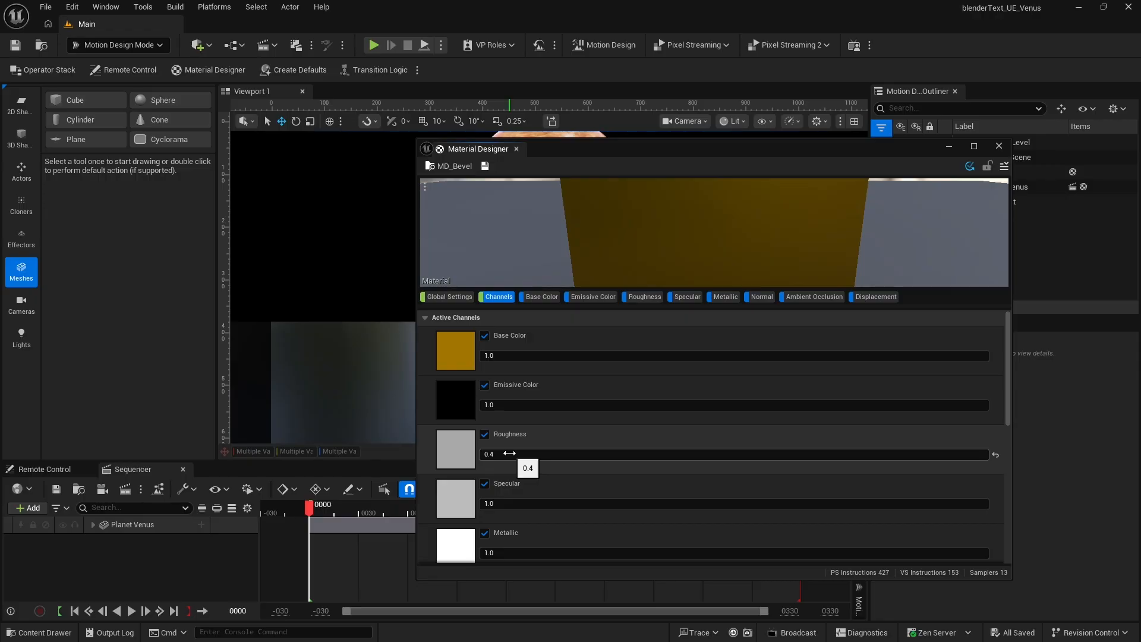
left_click(1004, 166)
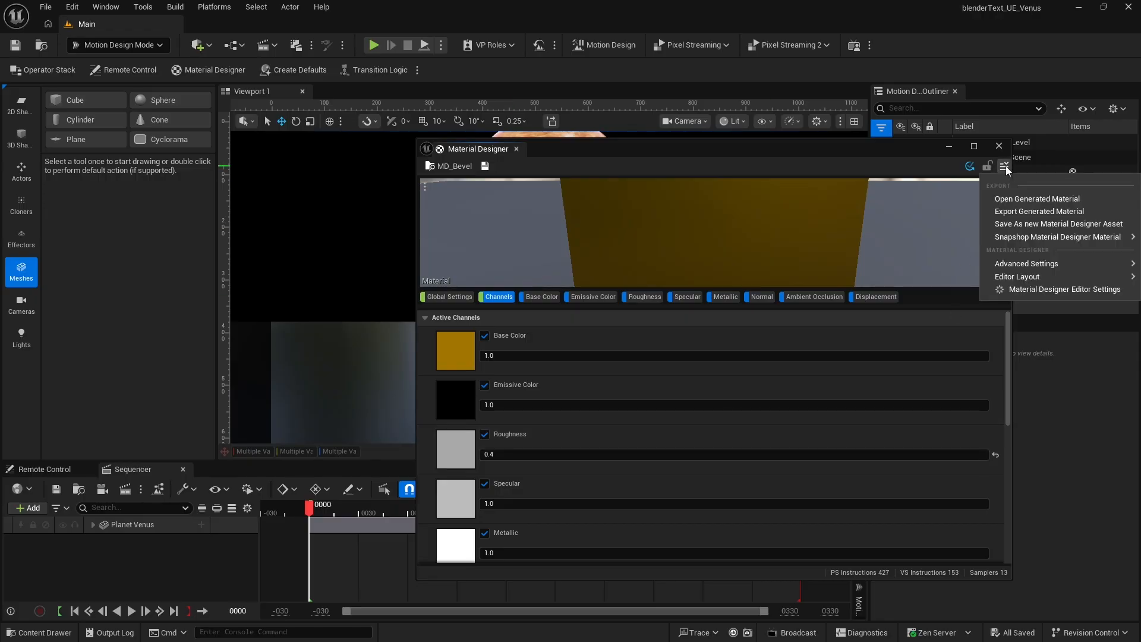
left_click(1010, 224)
Step: Open the MD_Extrude material from the Materials folder and inspect its Base Color hex value in the Color Picker
left_click(46, 633)
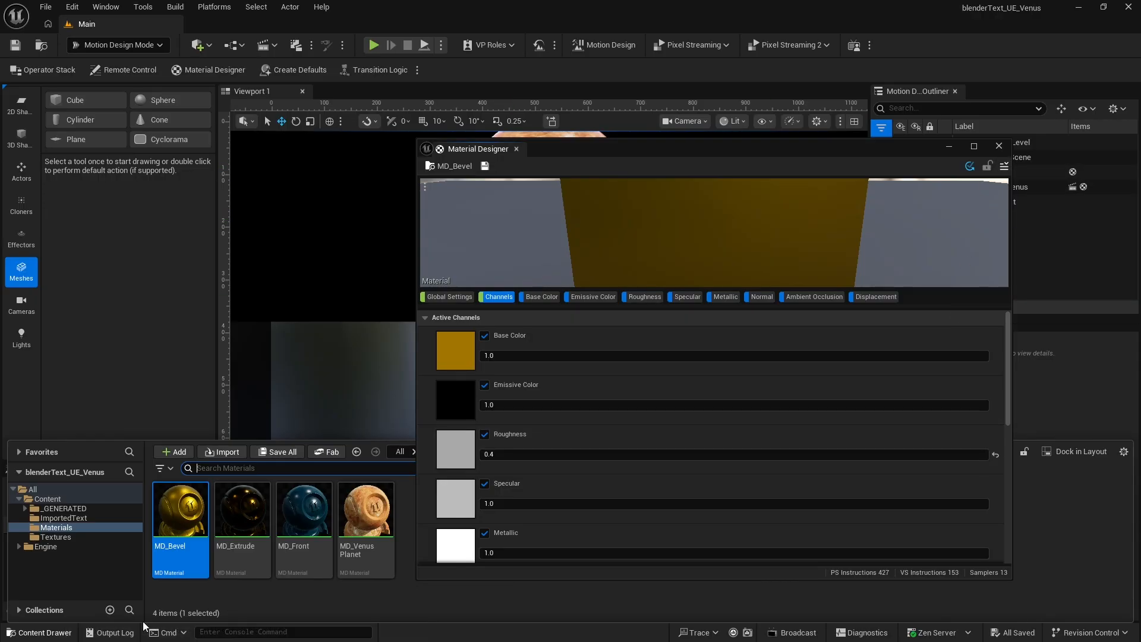
left_click(246, 519)
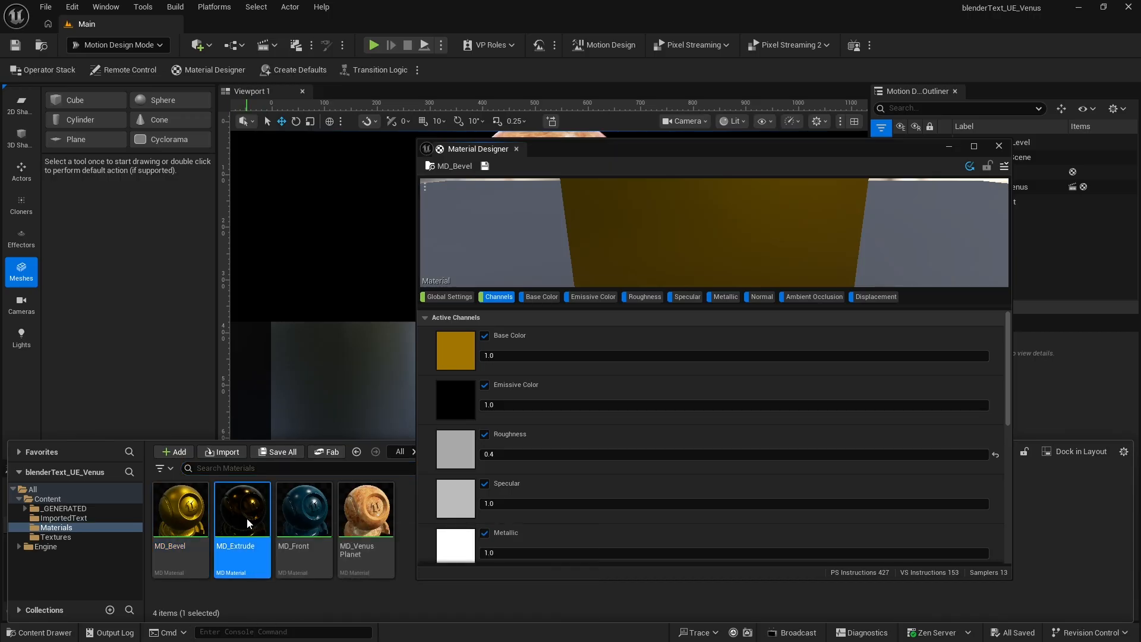
left_click(544, 298)
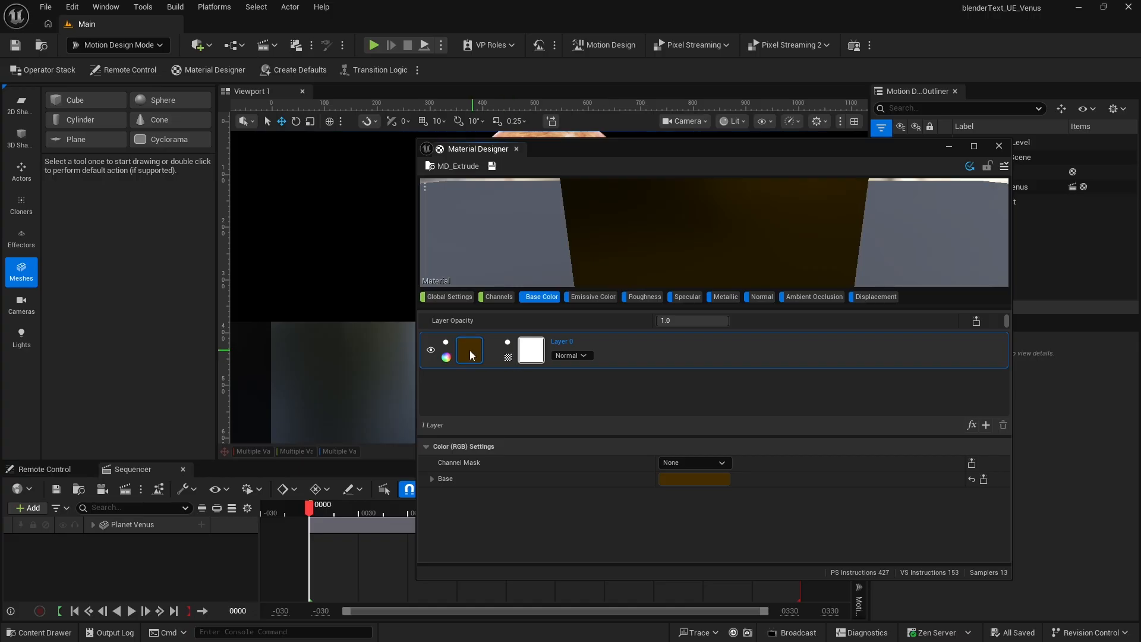
left_click(699, 479)
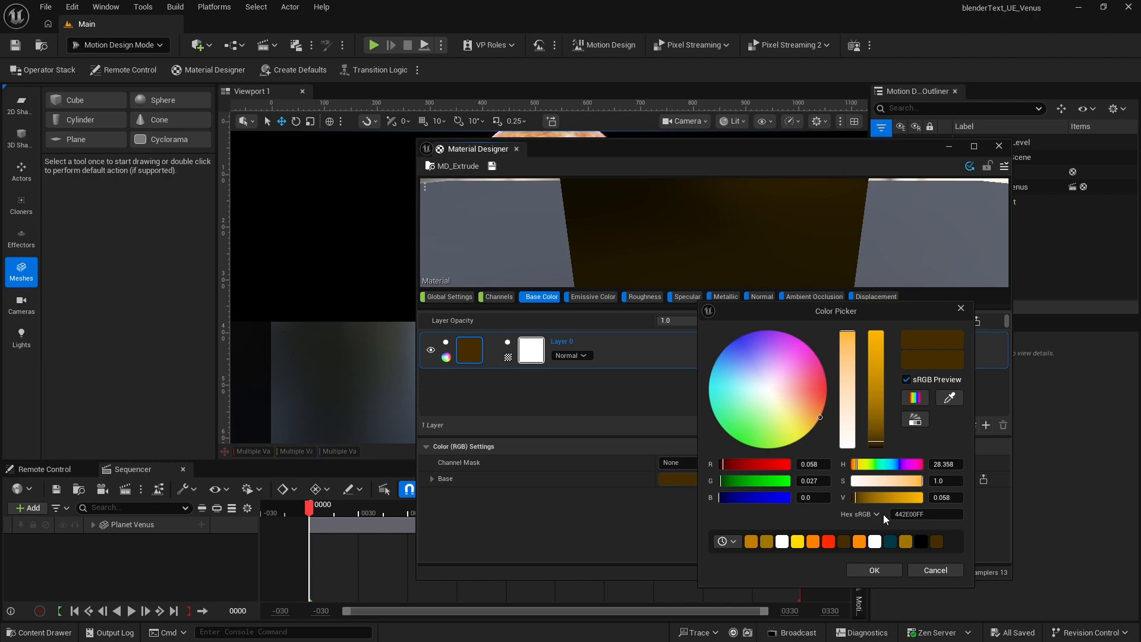
left_click(879, 569)
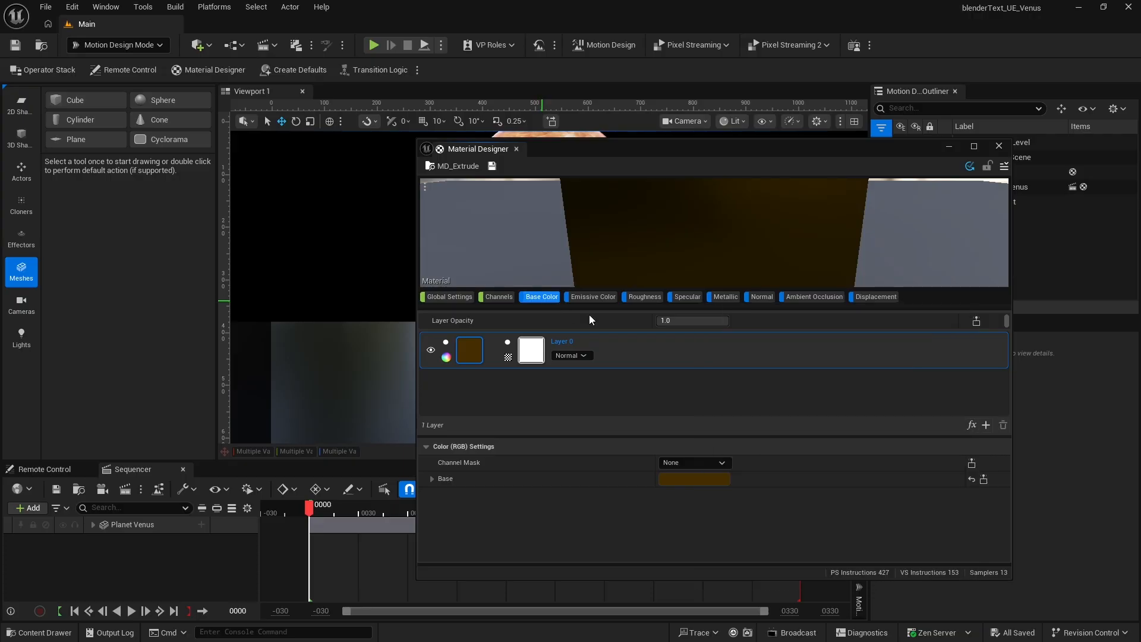
Step: Review MD_Extrude's Roughness and Metallic layers, channel strengths and export options, and close Material Designer
left_click(640, 301)
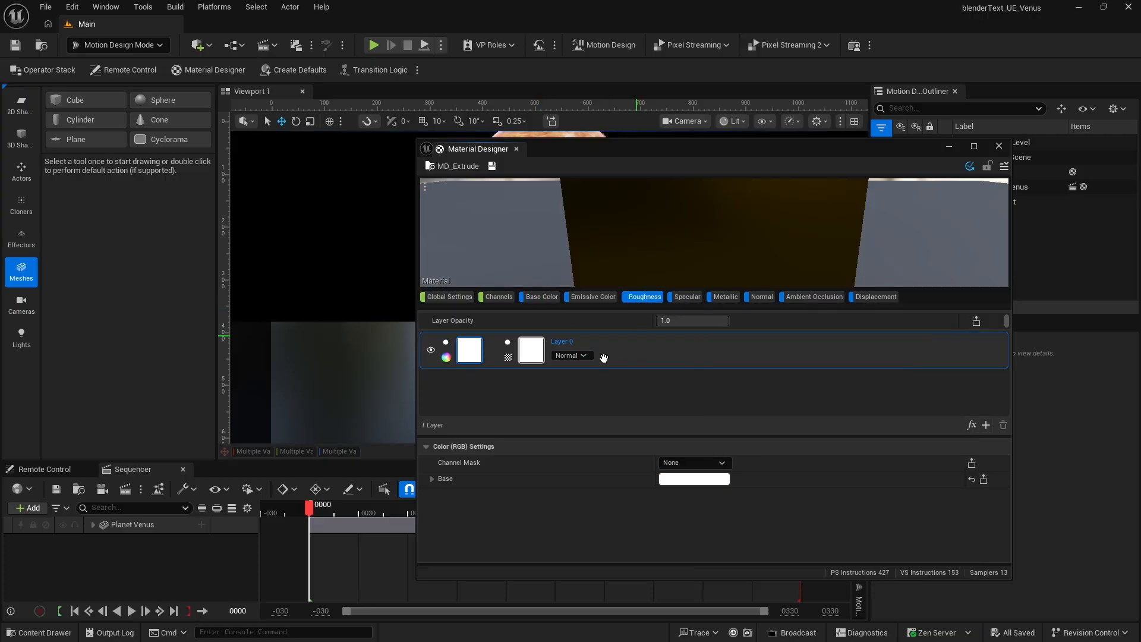
mouse_move(470, 356)
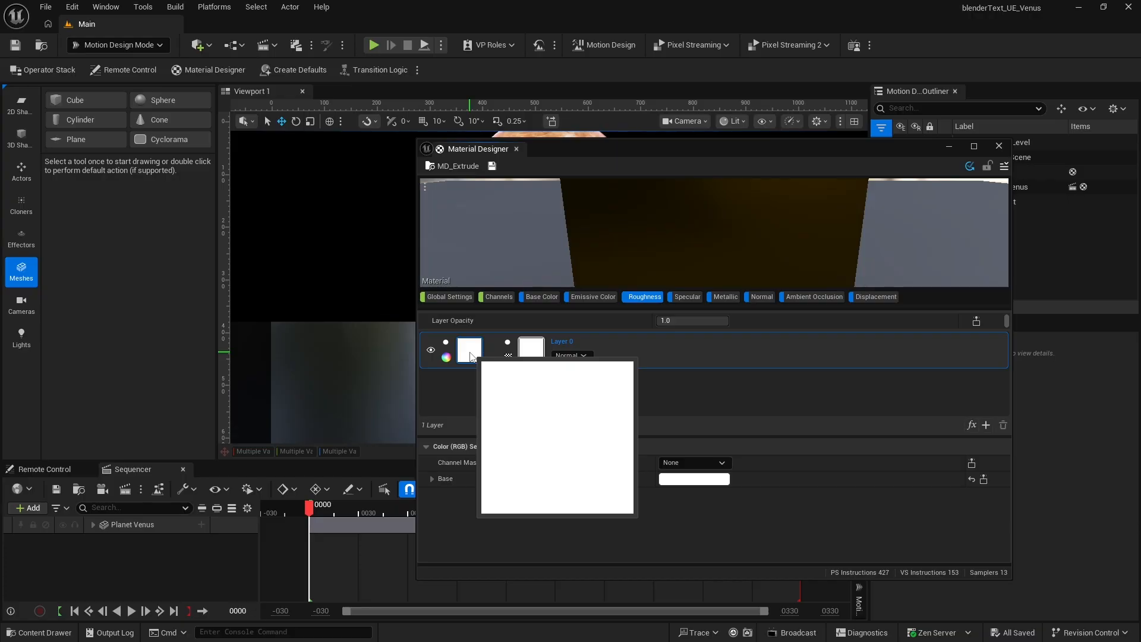
left_click(720, 296)
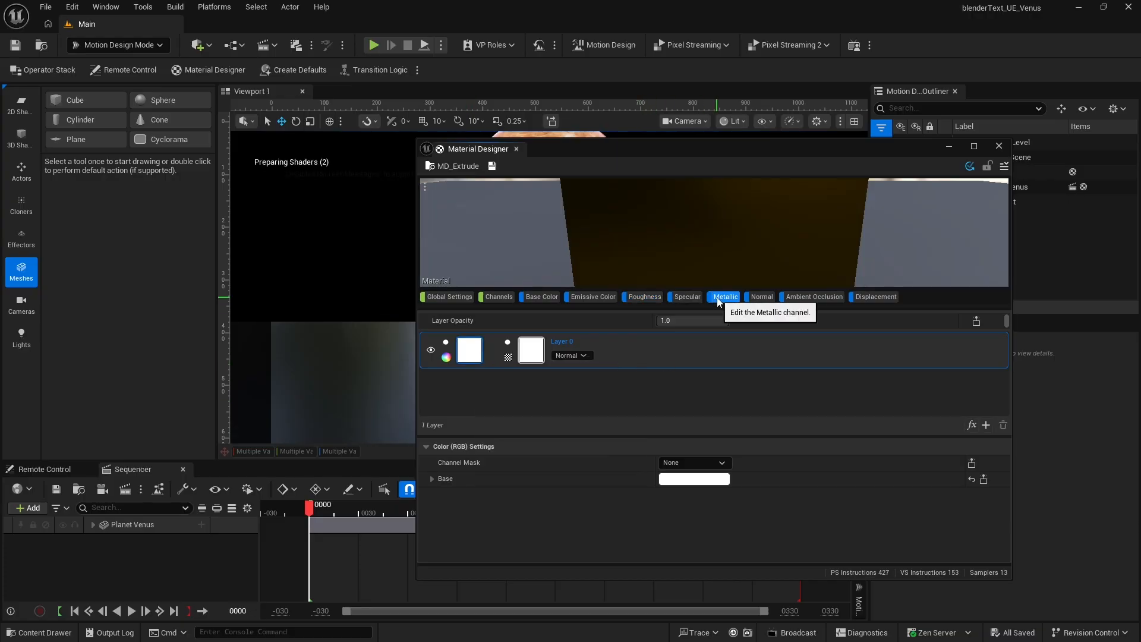
left_click(499, 297)
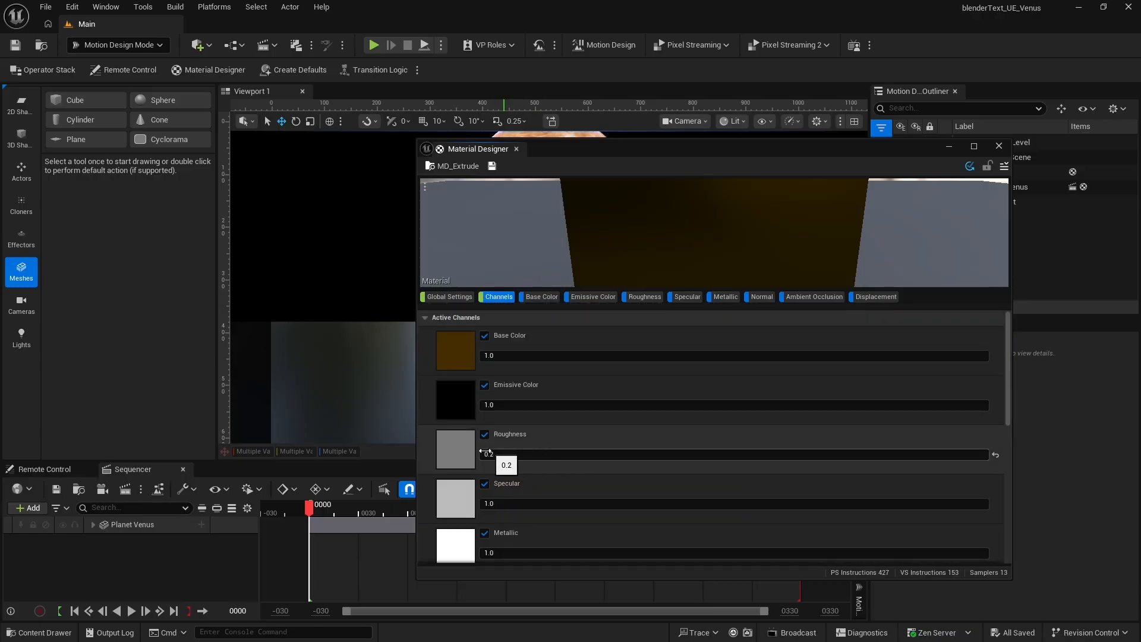
left_click(1005, 167)
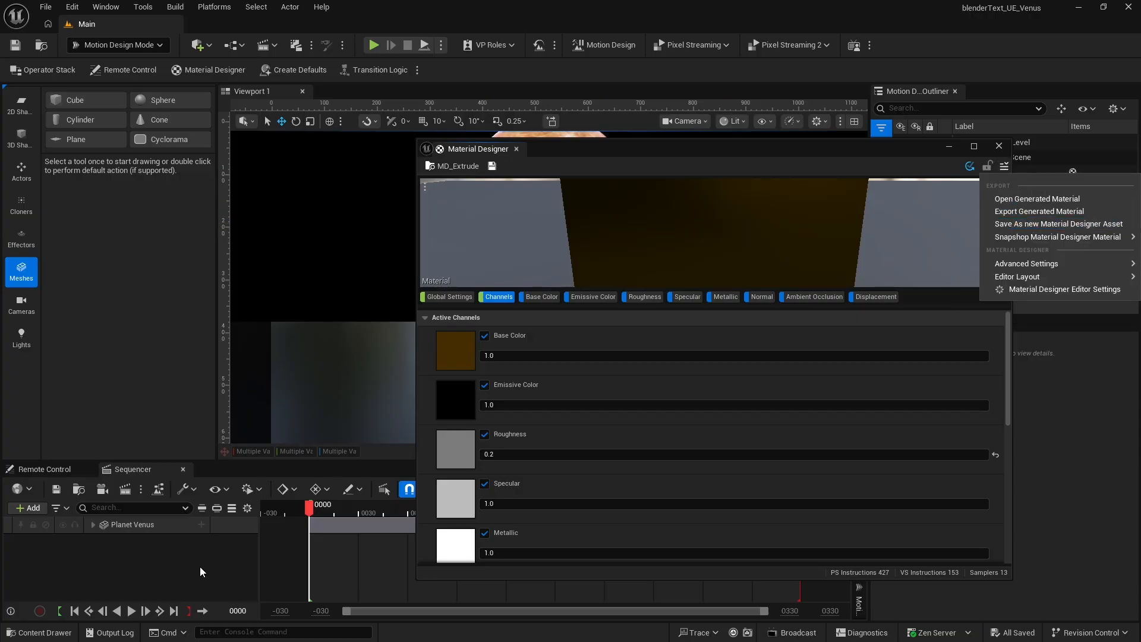
left_click(997, 147)
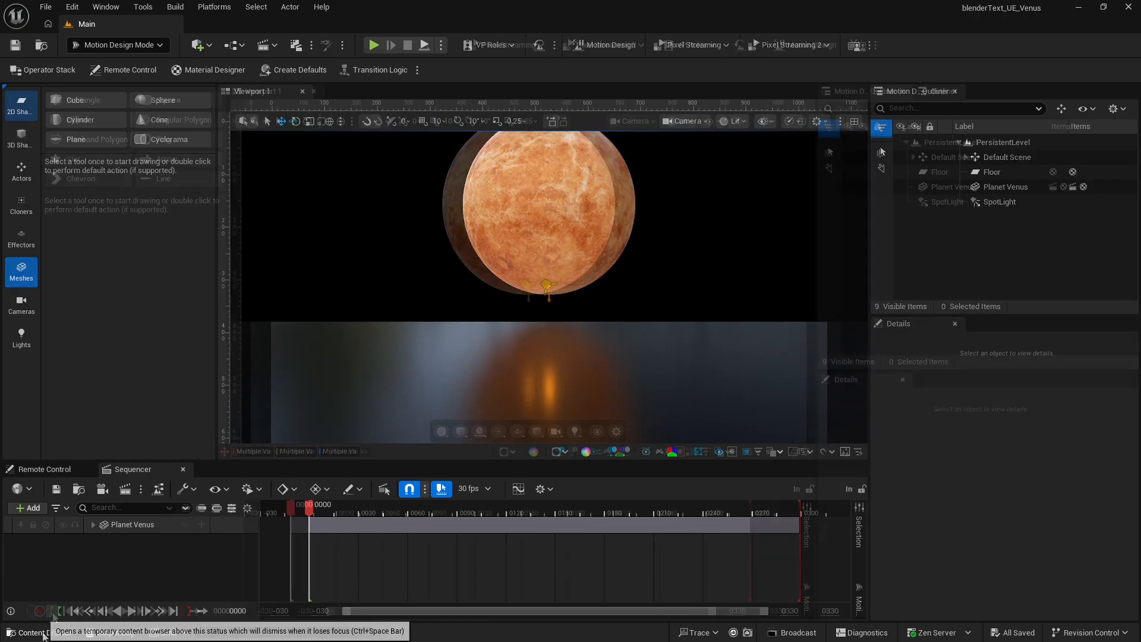
Step: Create a new folder named Importedmeshes inside the project's Content folder
left_click(36, 633)
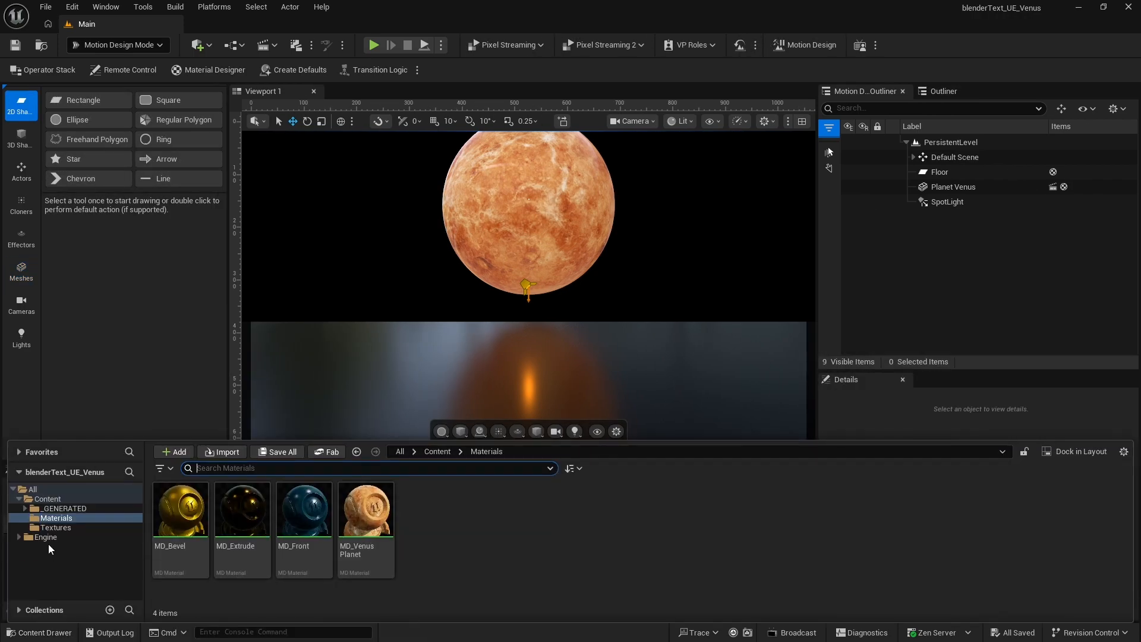
left_click(47, 500)
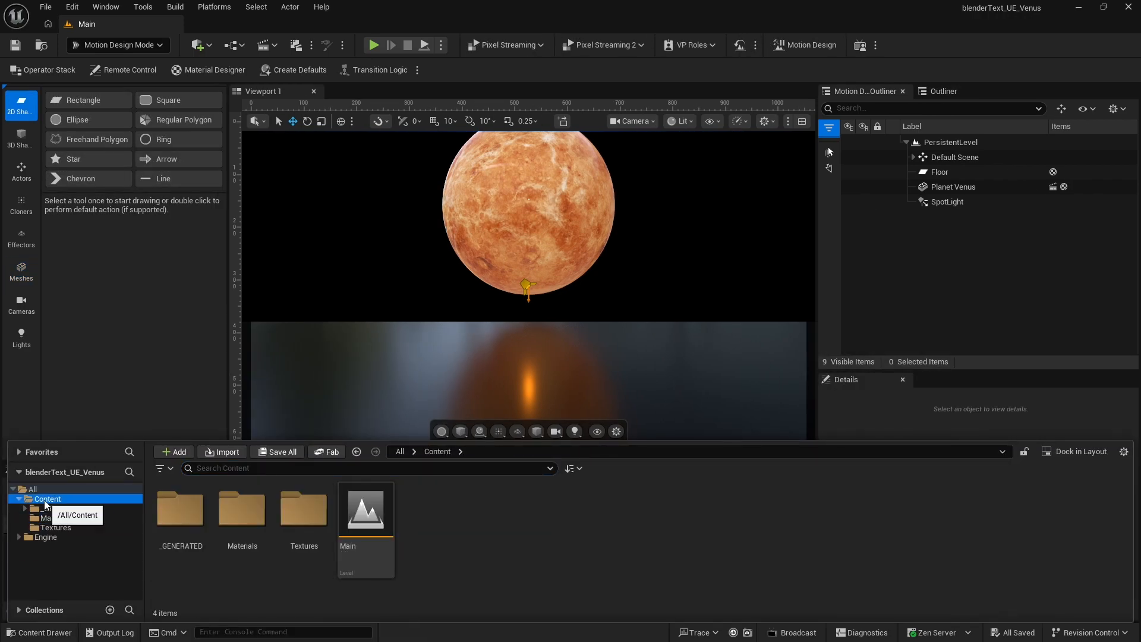
right_click(461, 522)
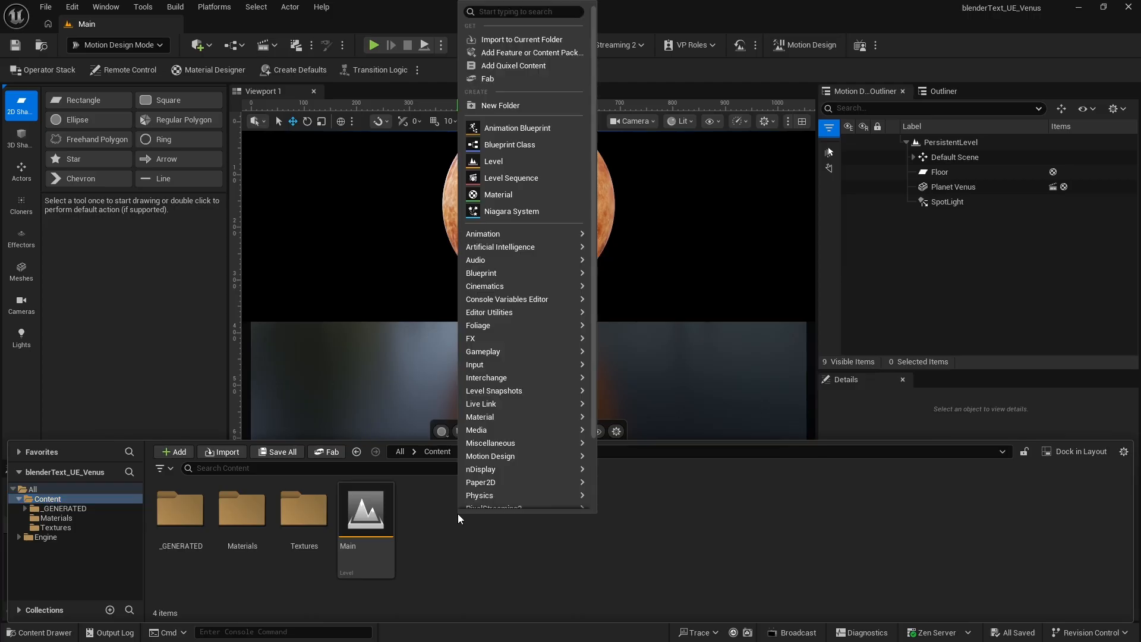
left_click(501, 106)
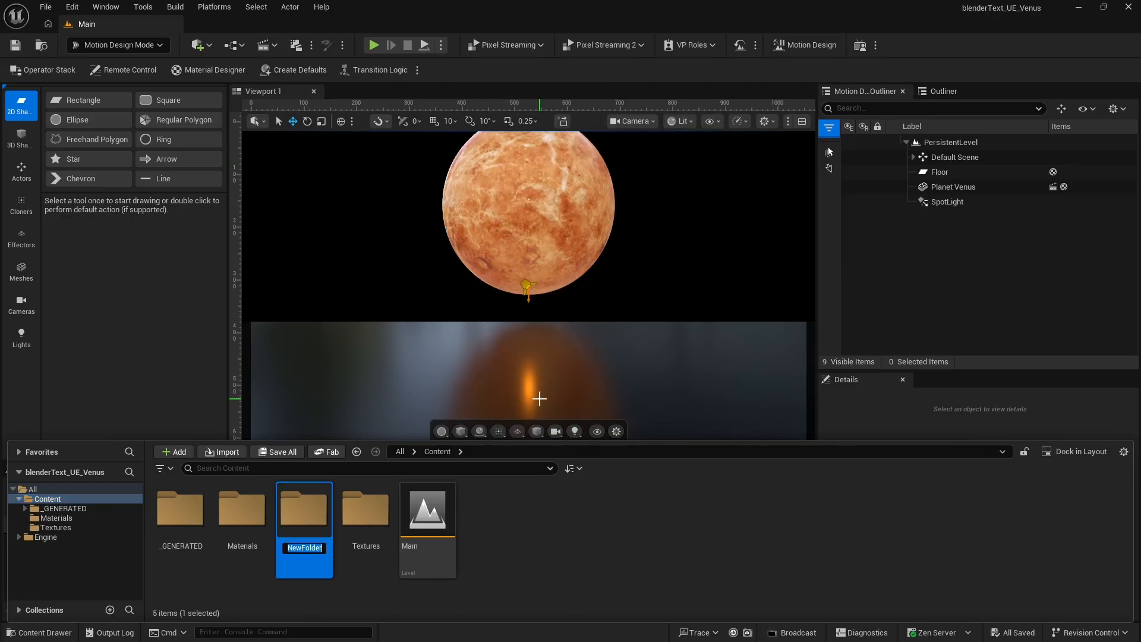
type("Importe")
type("dmes")
type("hes")
key("Return")
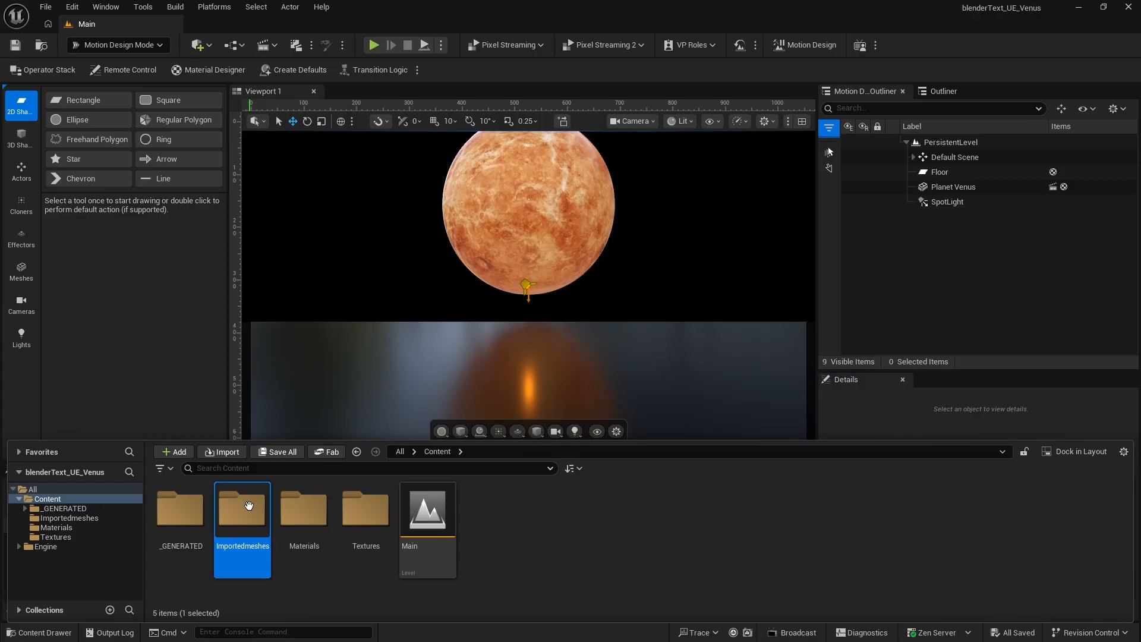
Step: Import venus.fbx from the Desktop into the Importedmeshes folder with a 90° Z Offset Rotation, and save the imported meshes
double_click(248, 505)
right_click(286, 526)
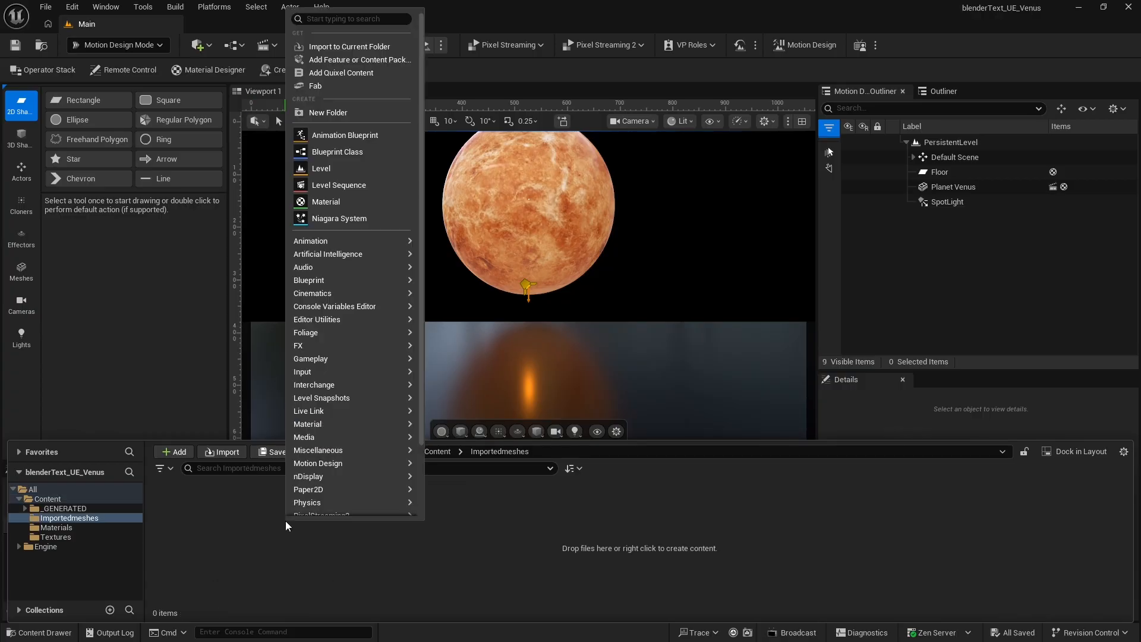
left_click(330, 48)
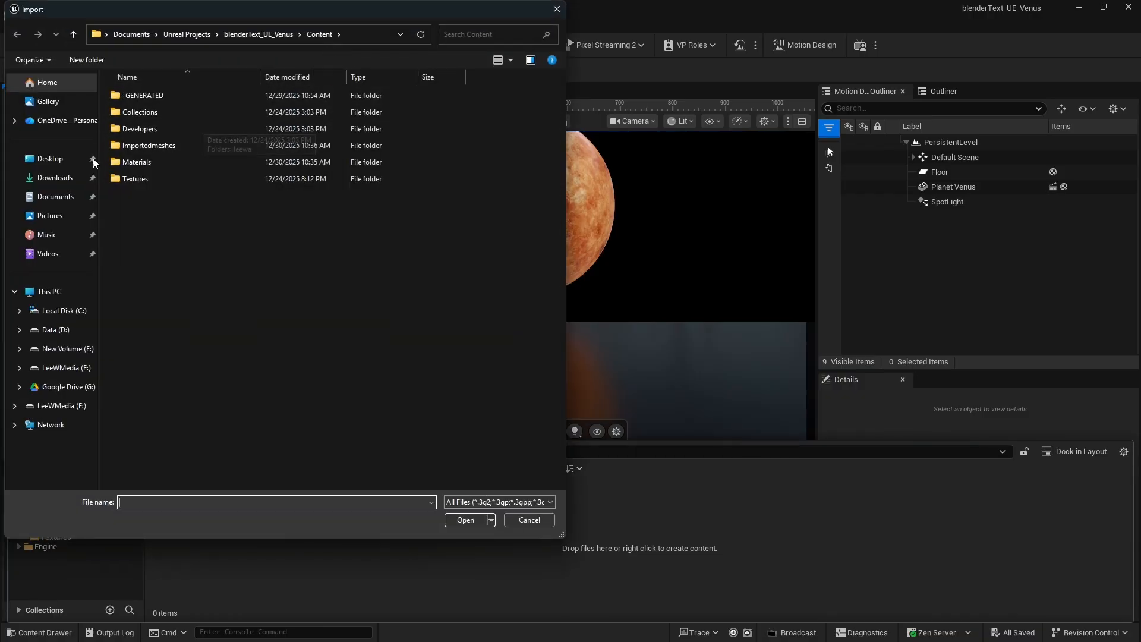
left_click(52, 159)
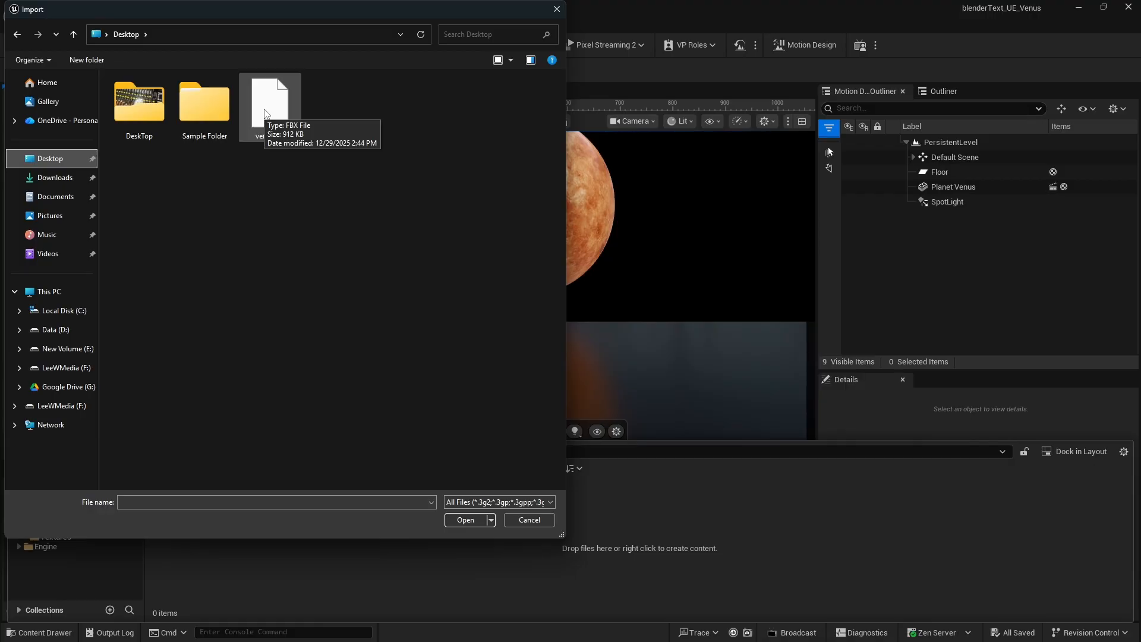
double_click(265, 110)
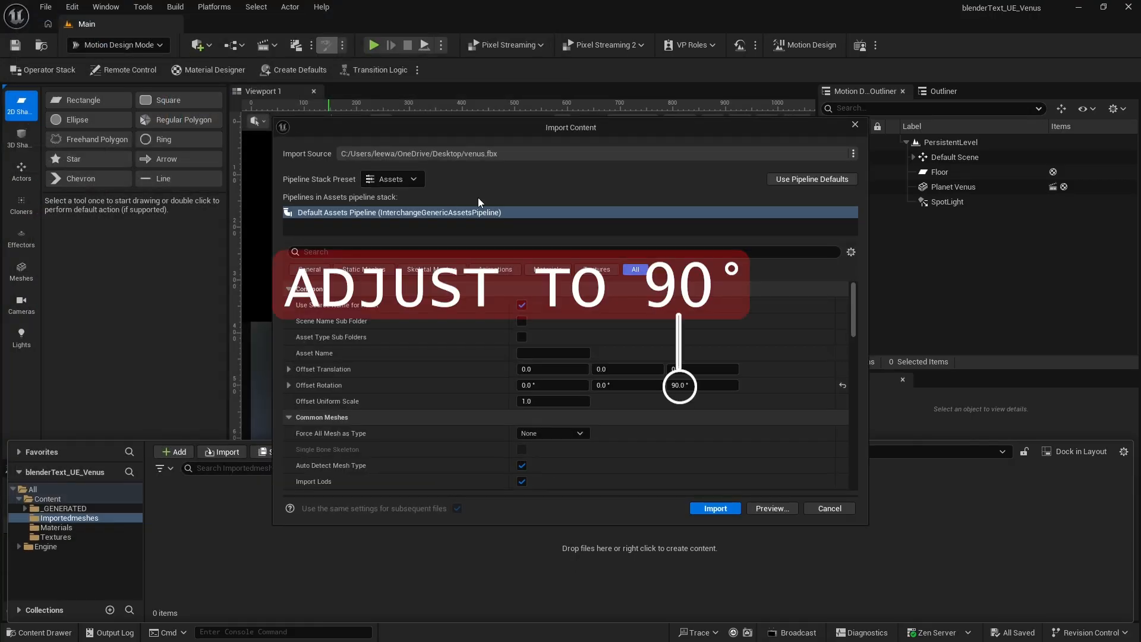
left_click(716, 509)
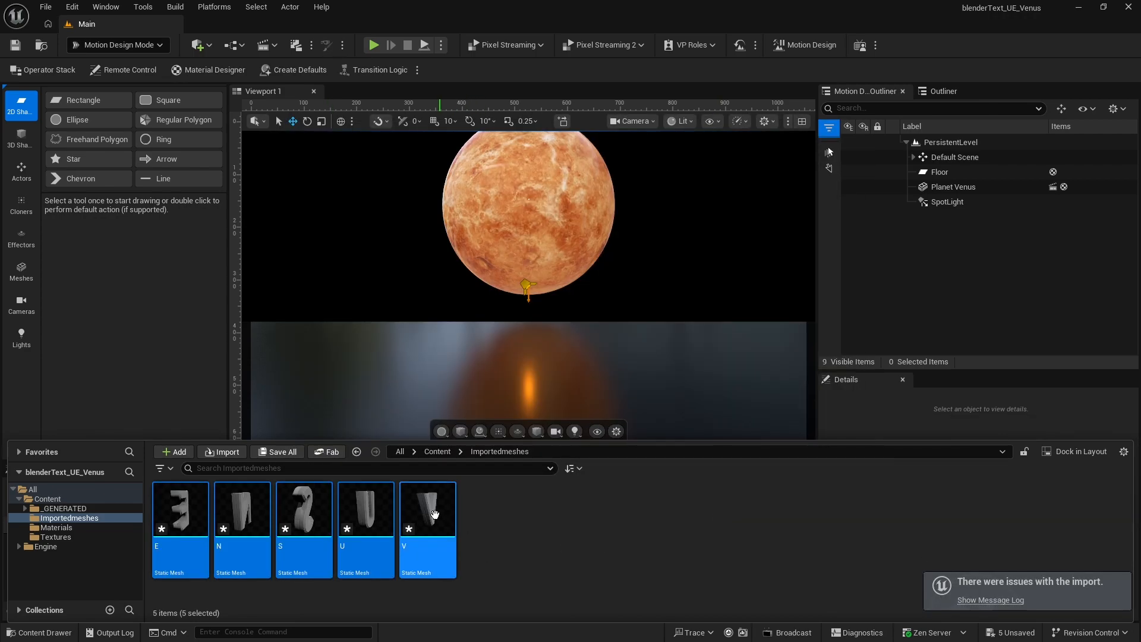
mouse_move(435, 515)
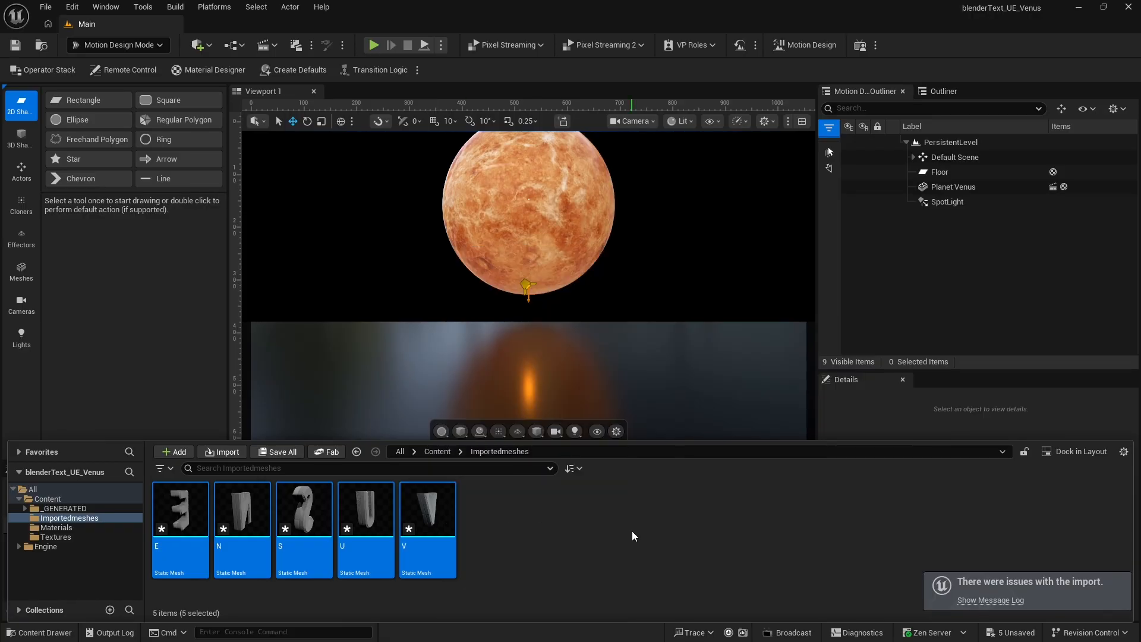
key("ctrl+shift+s")
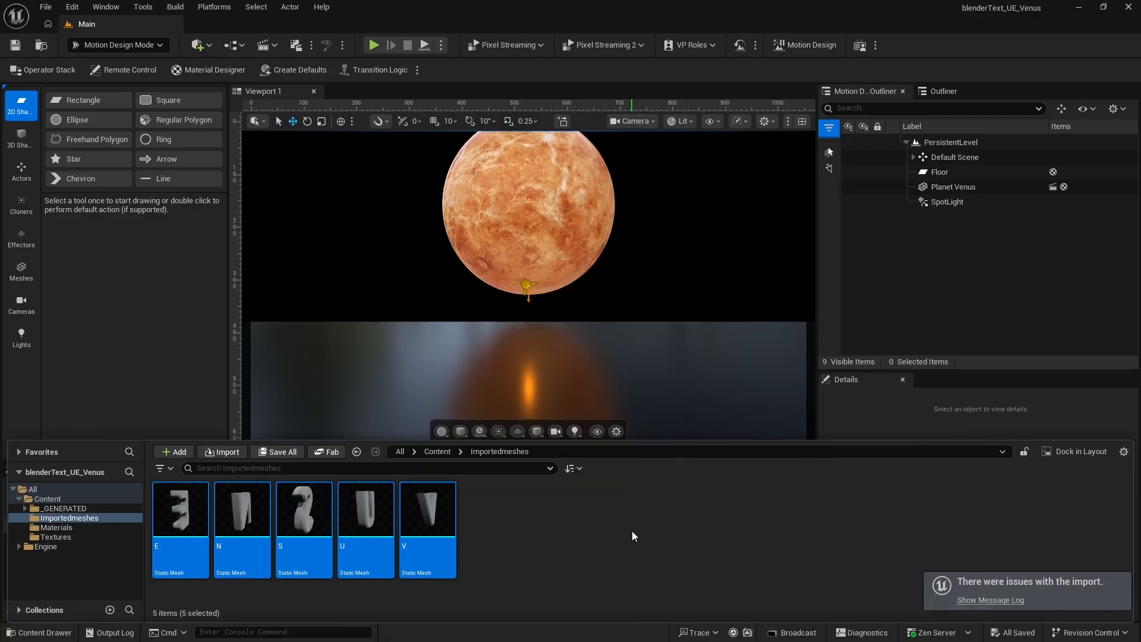
Step: Place the V static mesh in the level on the floor beneath the Venus planet
left_click(503, 512)
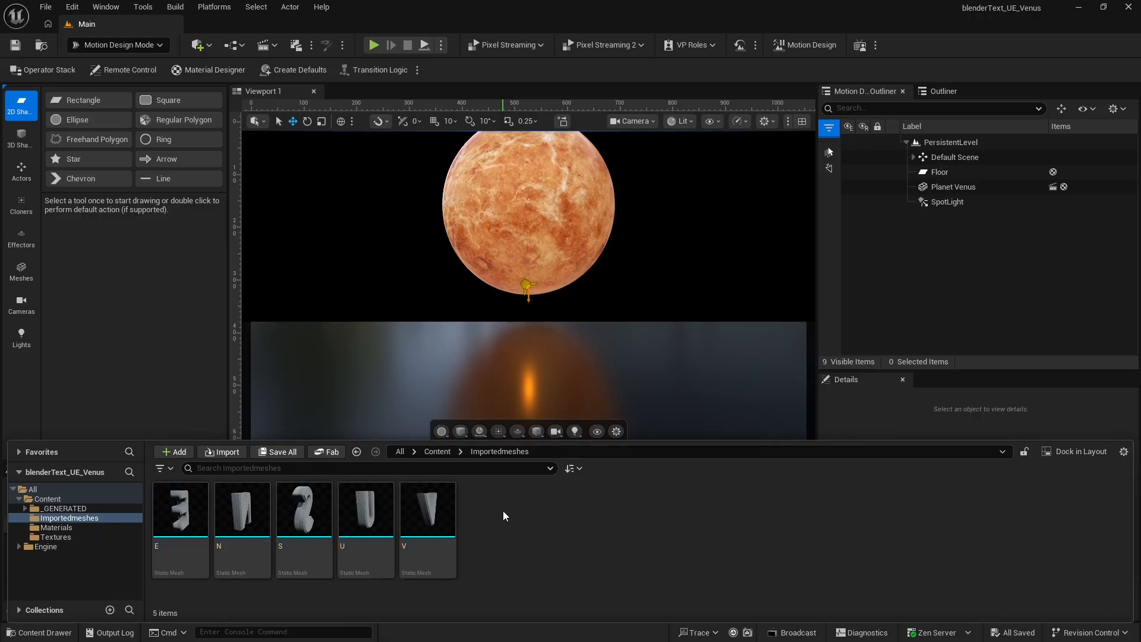
left_click(427, 513)
left_click_drag(428, 512, 482, 361)
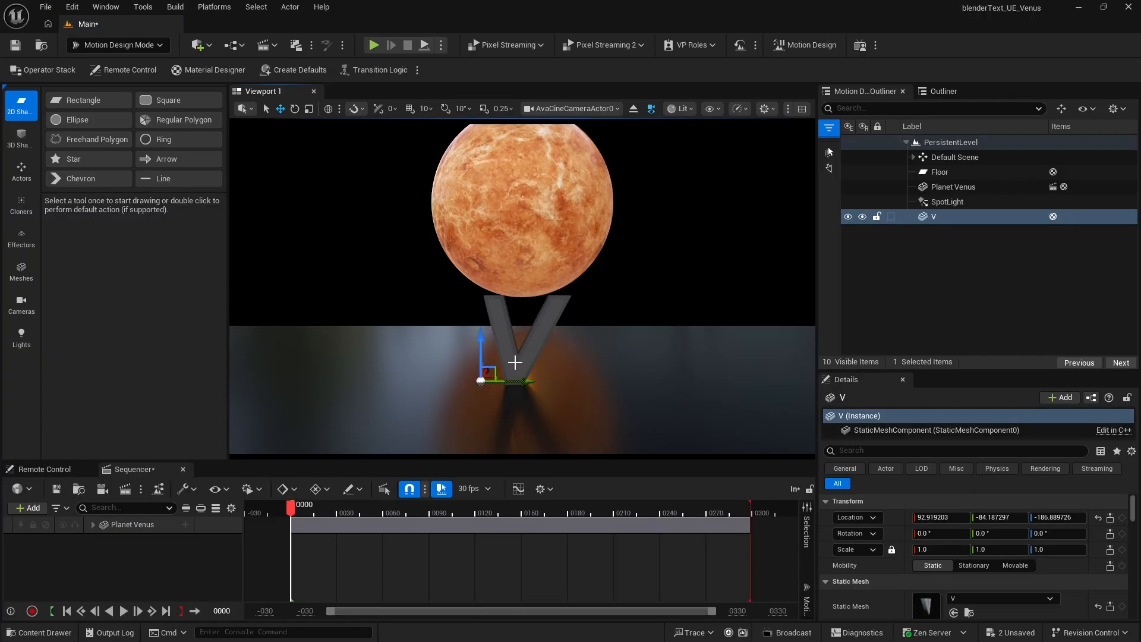
Step: Switch the editor to Modeling mode and show the V letter from an angle in the Perspective view
left_click(110, 47)
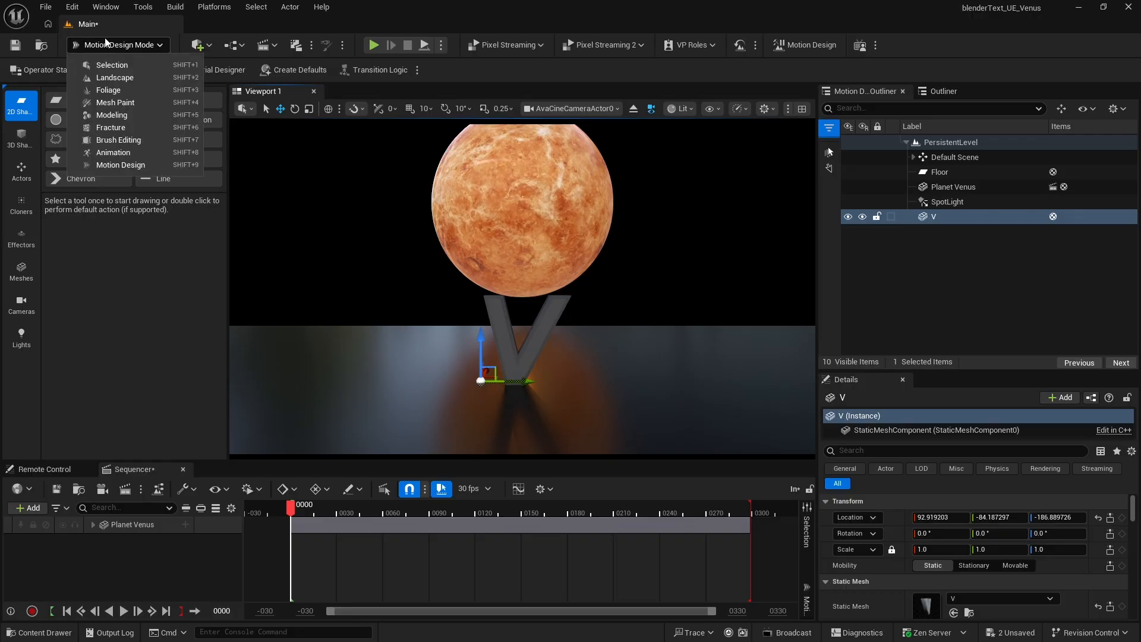
left_click(117, 117)
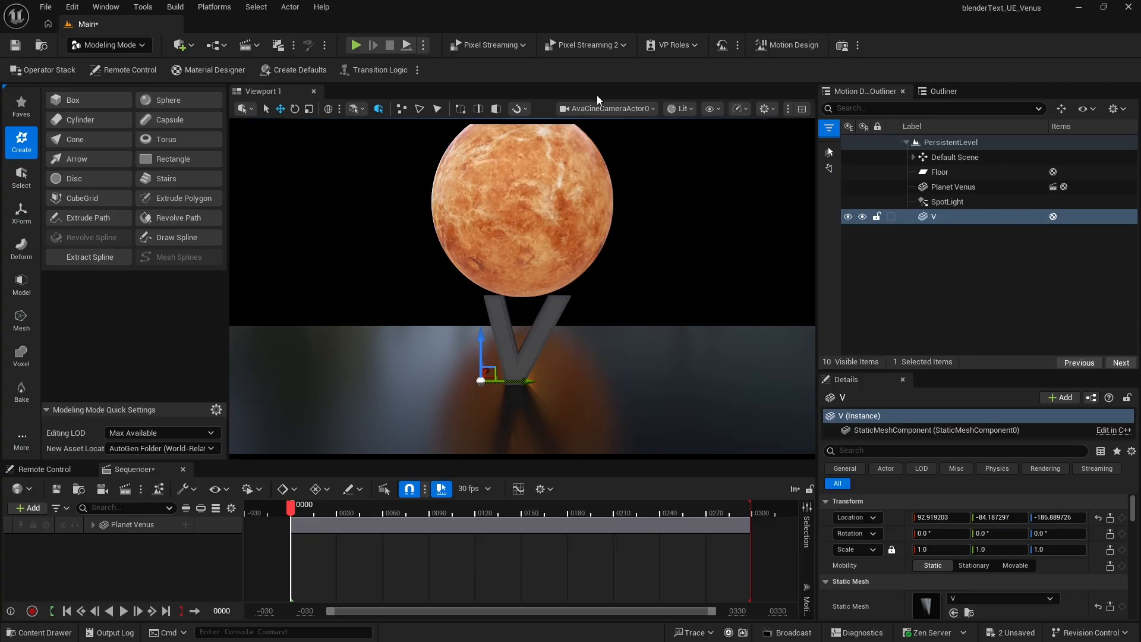
left_click(615, 111)
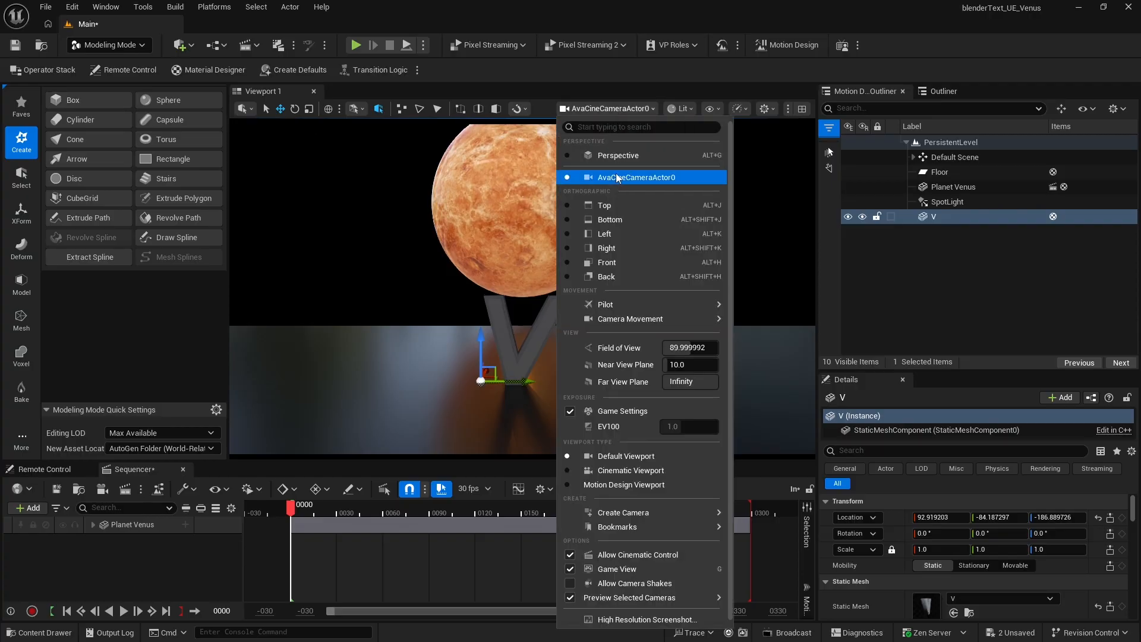
left_click(627, 456)
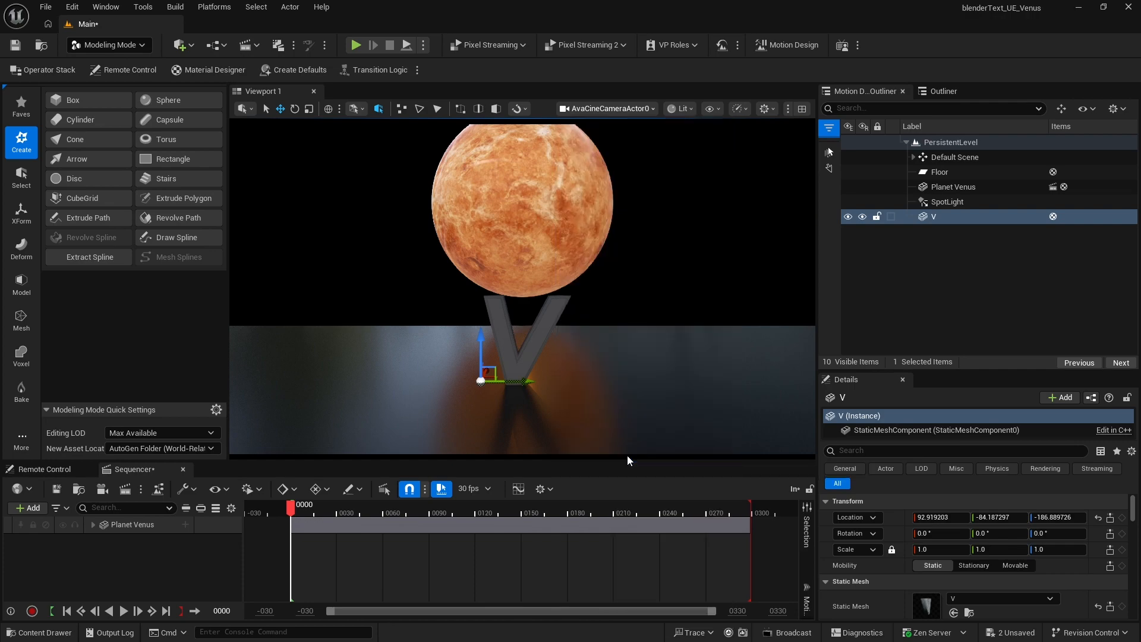
left_click(619, 109)
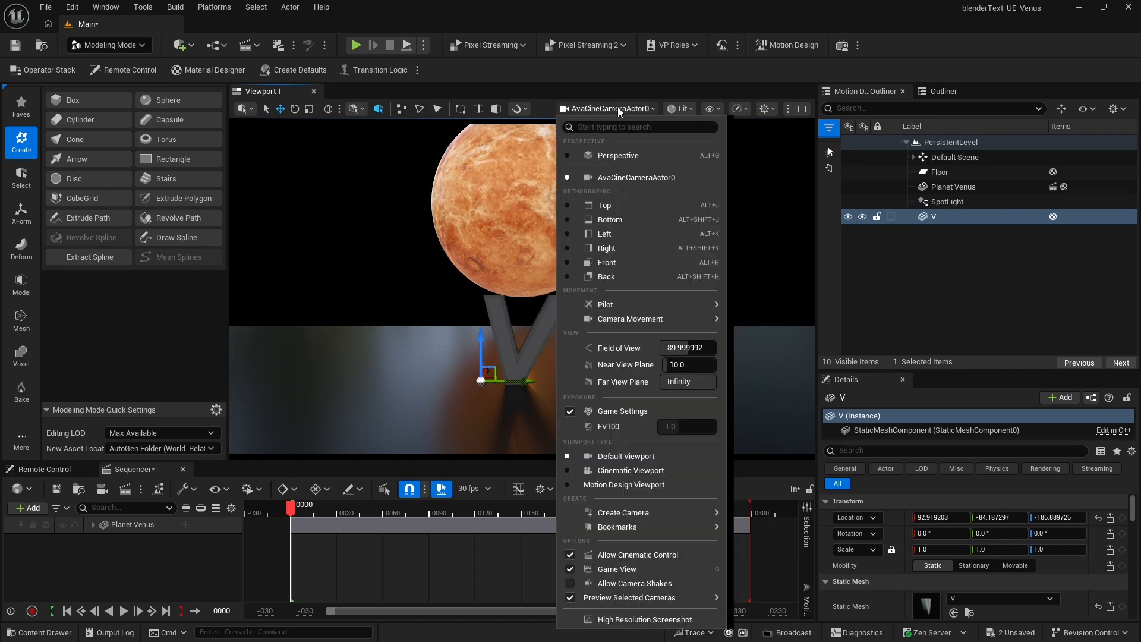
left_click(617, 156)
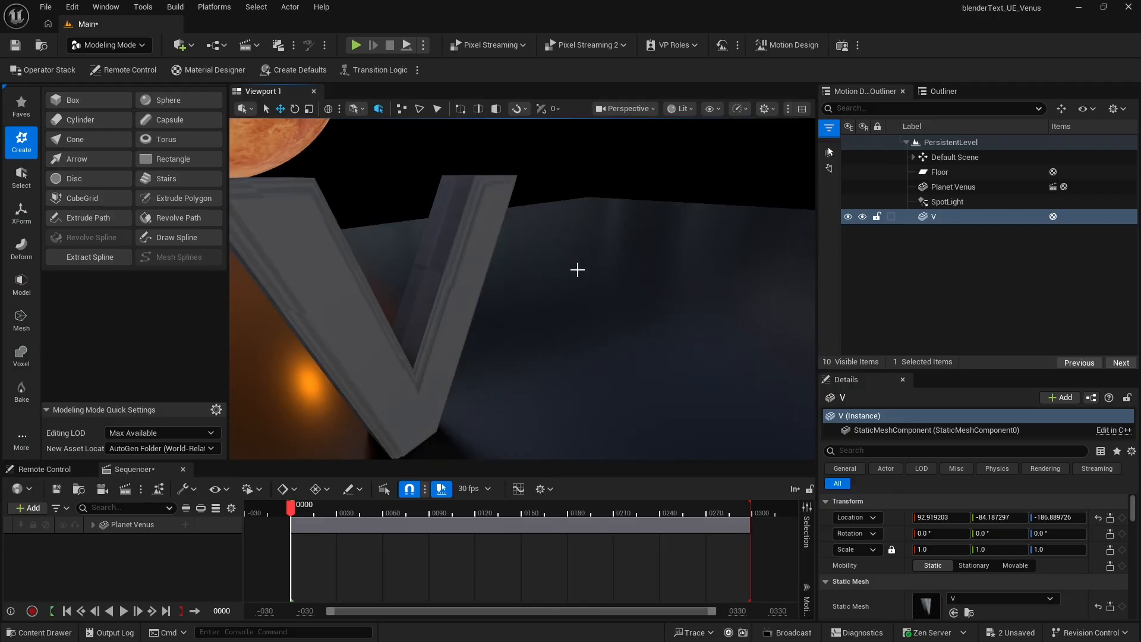
mouse_move(586, 282)
right_mouse_down()
mouse_move(587, 315)
mouse_move(587, 294)
right_mouse_up()
key("a")
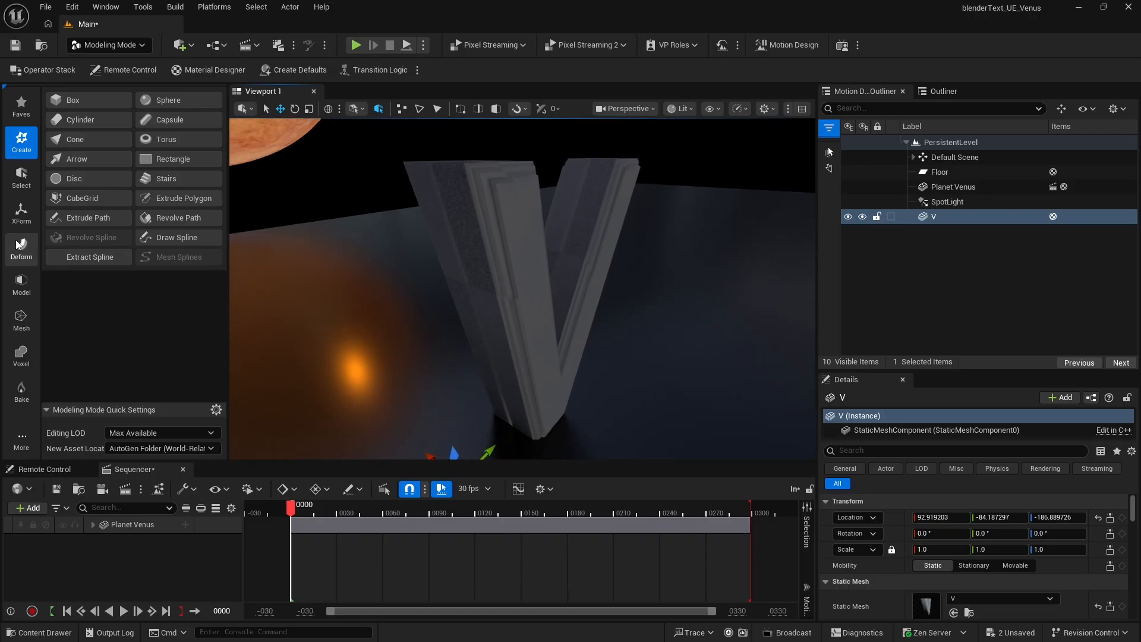
Step: Edit the V mesh's pivot, moving it to the Bottom box position
left_click(18, 220)
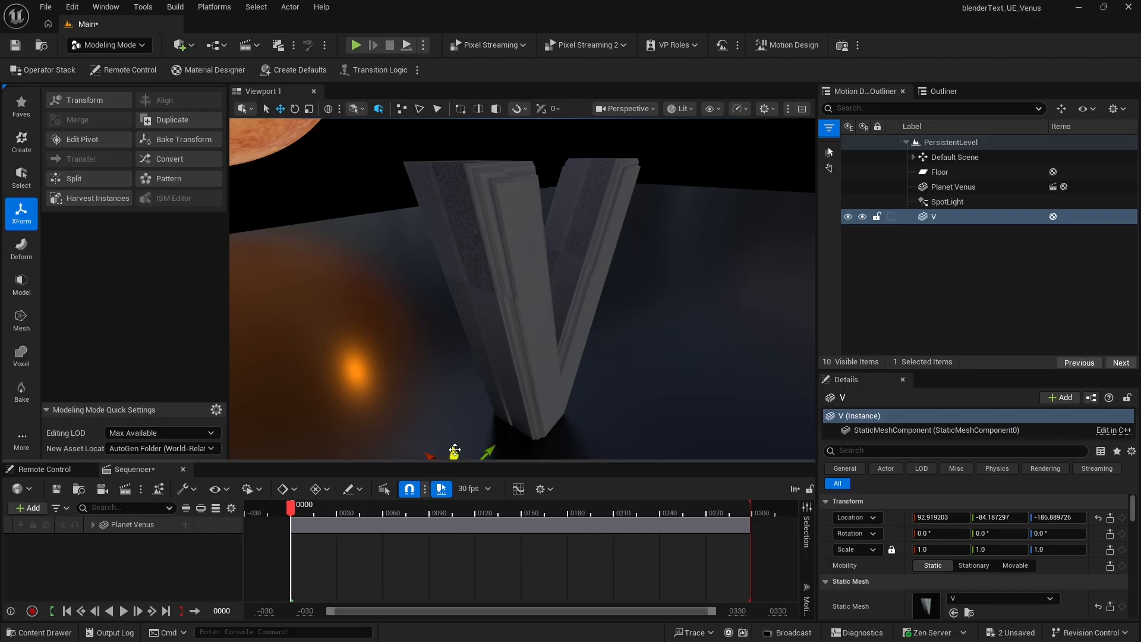
left_click(82, 140)
left_click(83, 264)
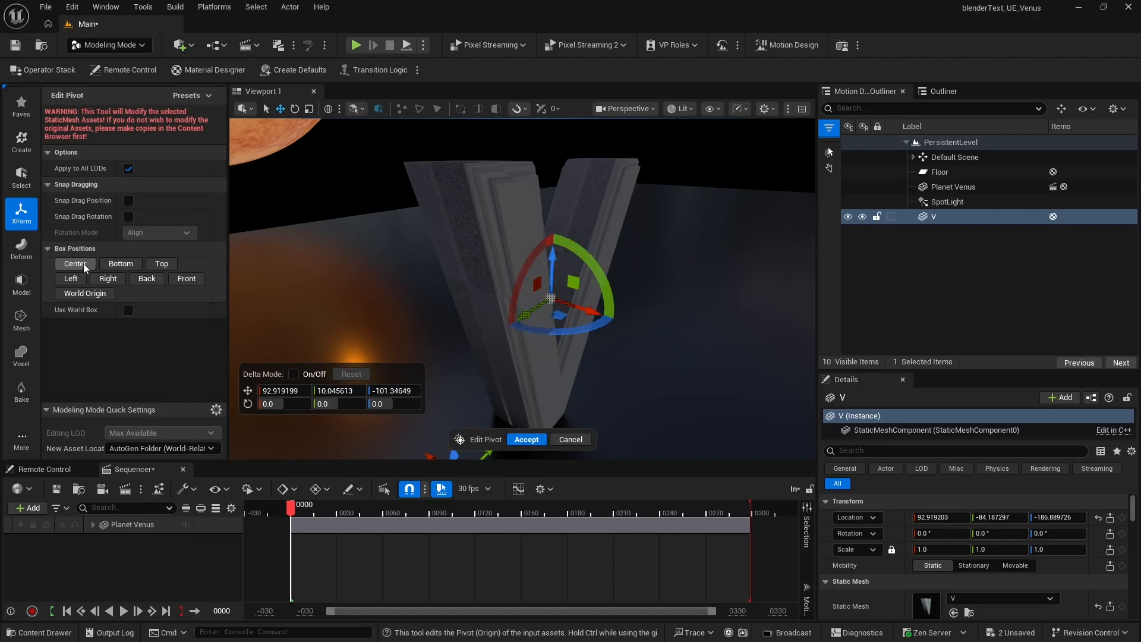
left_click(118, 266)
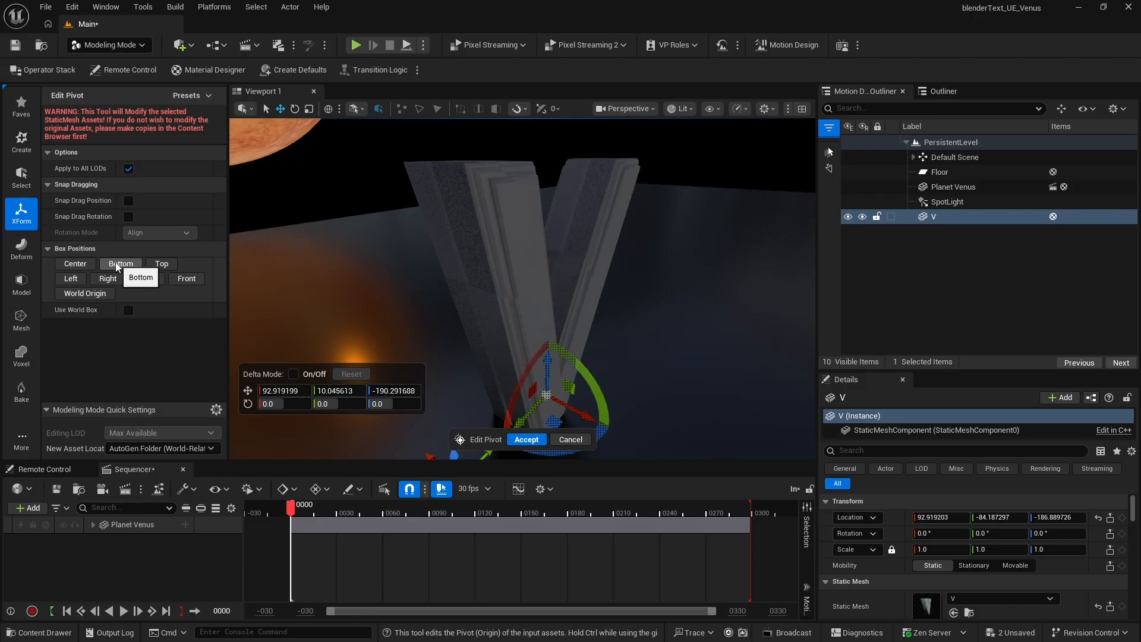
left_click(526, 439)
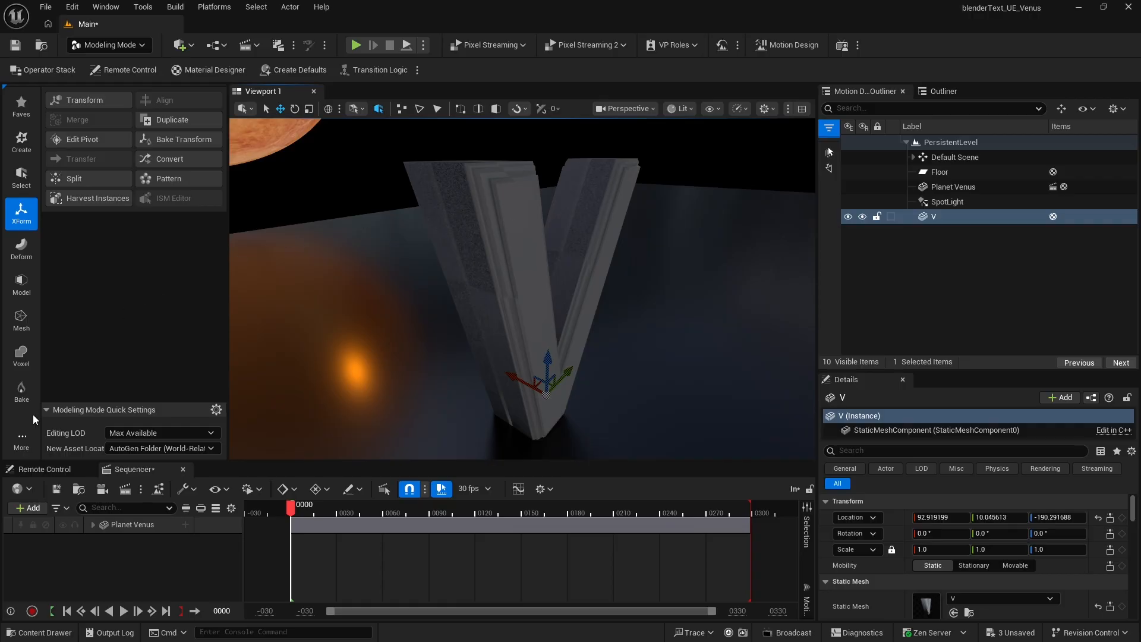
Step: Generate new UVs for the V mesh with AutoUV, using the Patch Builder method on UV 0
left_click(24, 435)
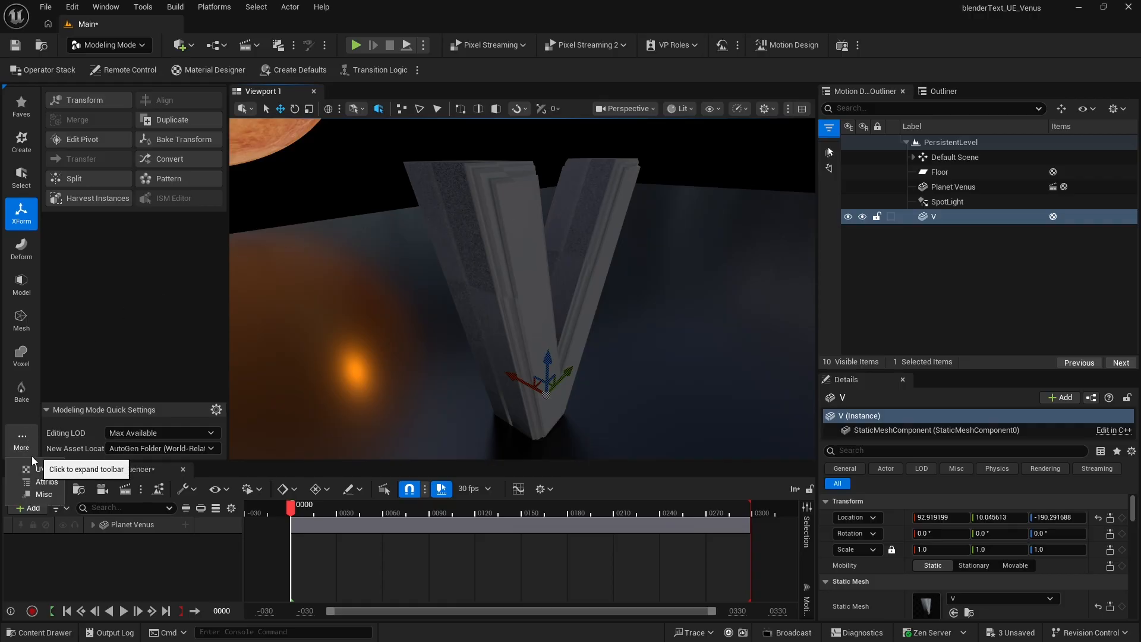
left_click(40, 470)
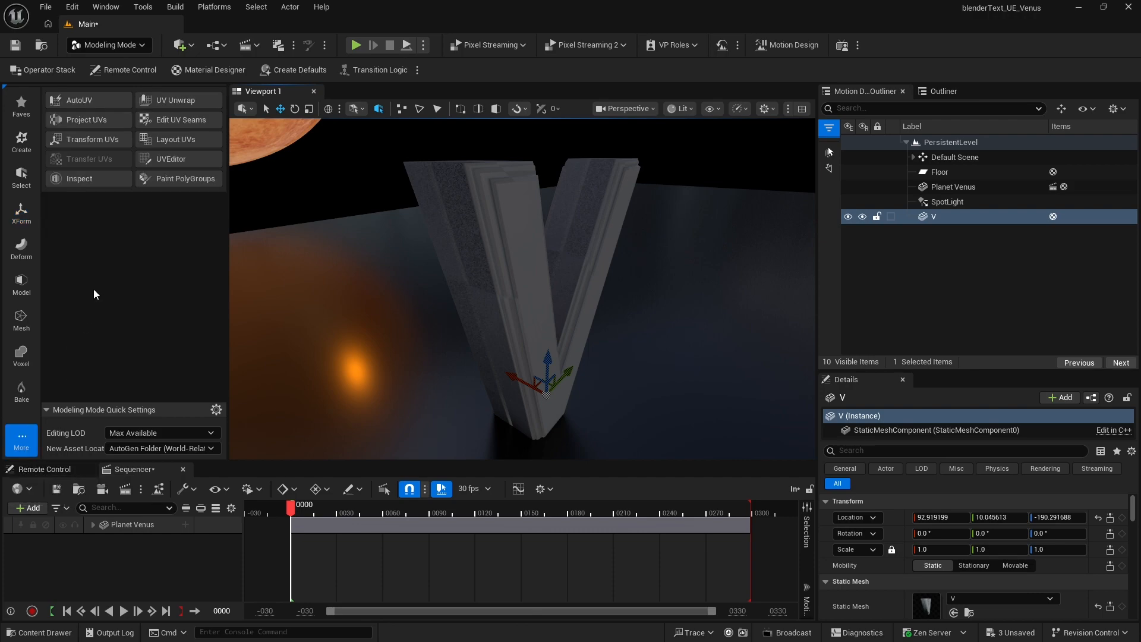
left_click(81, 98)
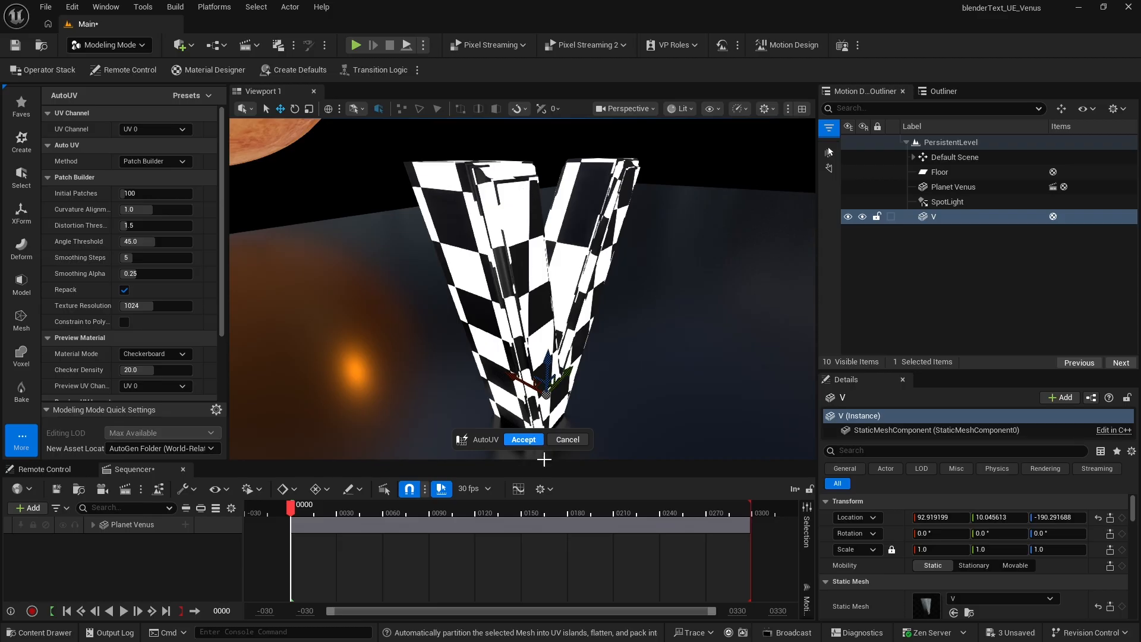
left_click(525, 439)
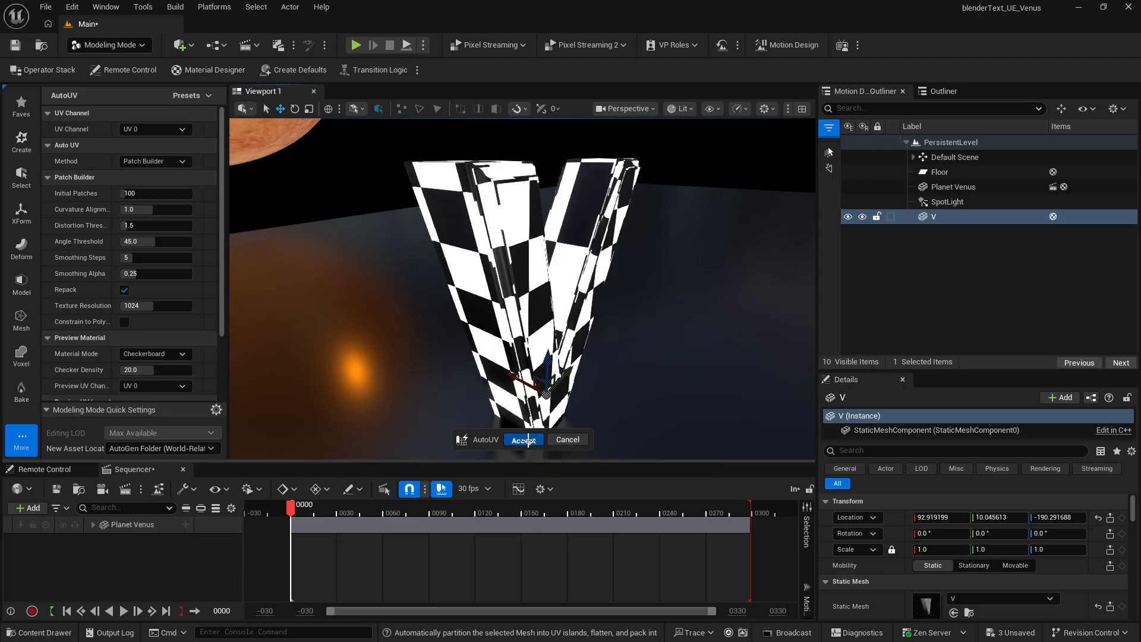
Step: Convert the V mesh with Static Mesh as the output type, transferring its materials and collision
left_click(21, 213)
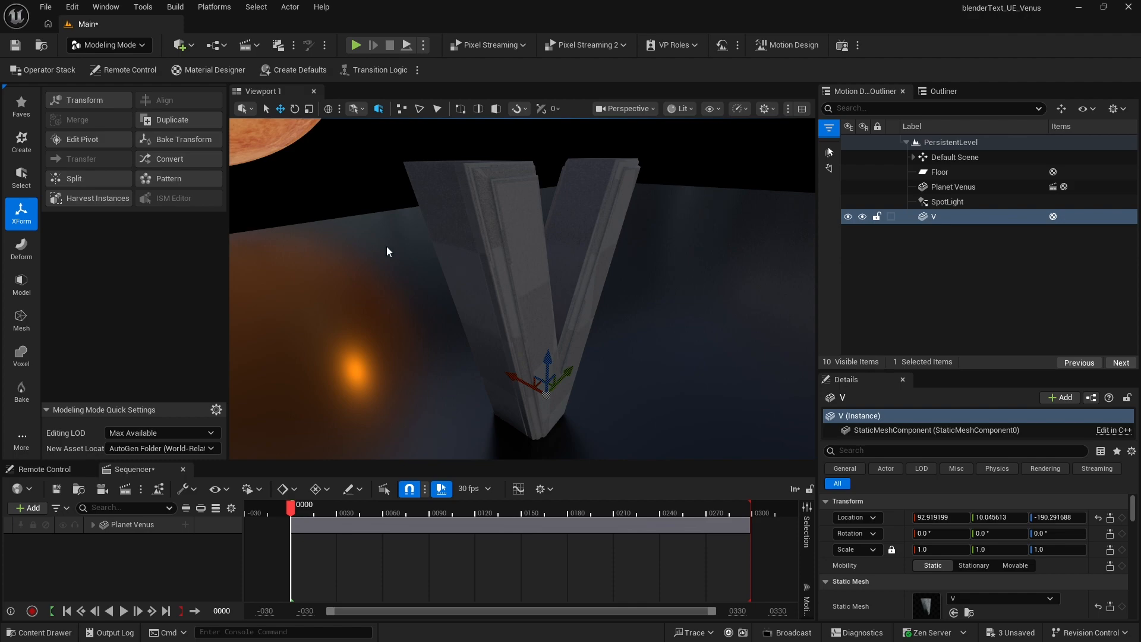
left_click(167, 159)
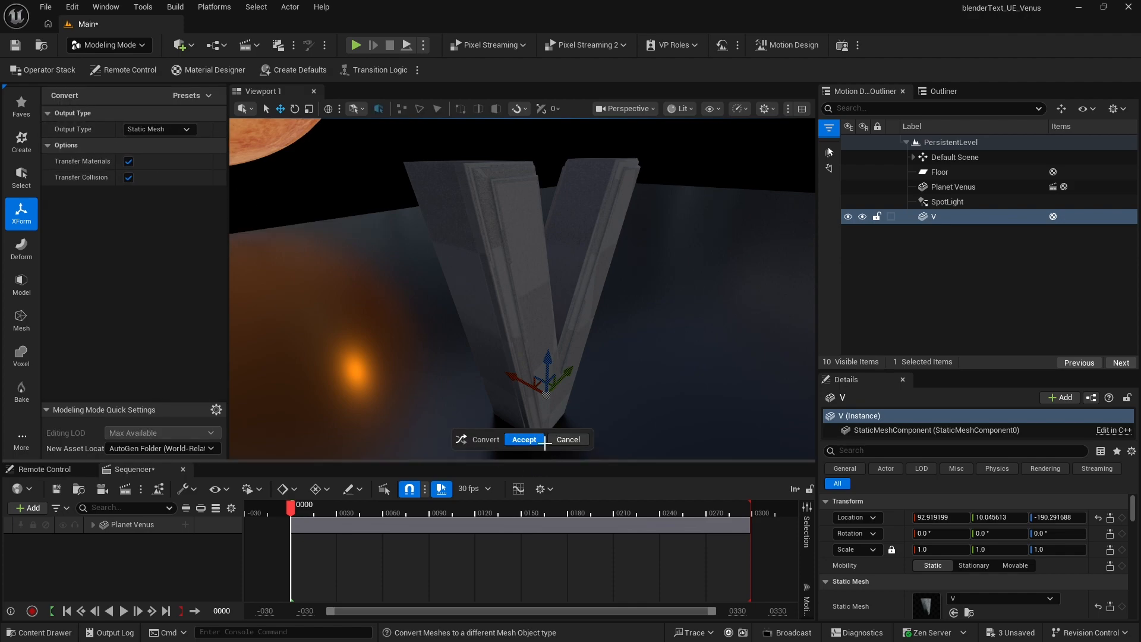
left_click(524, 440)
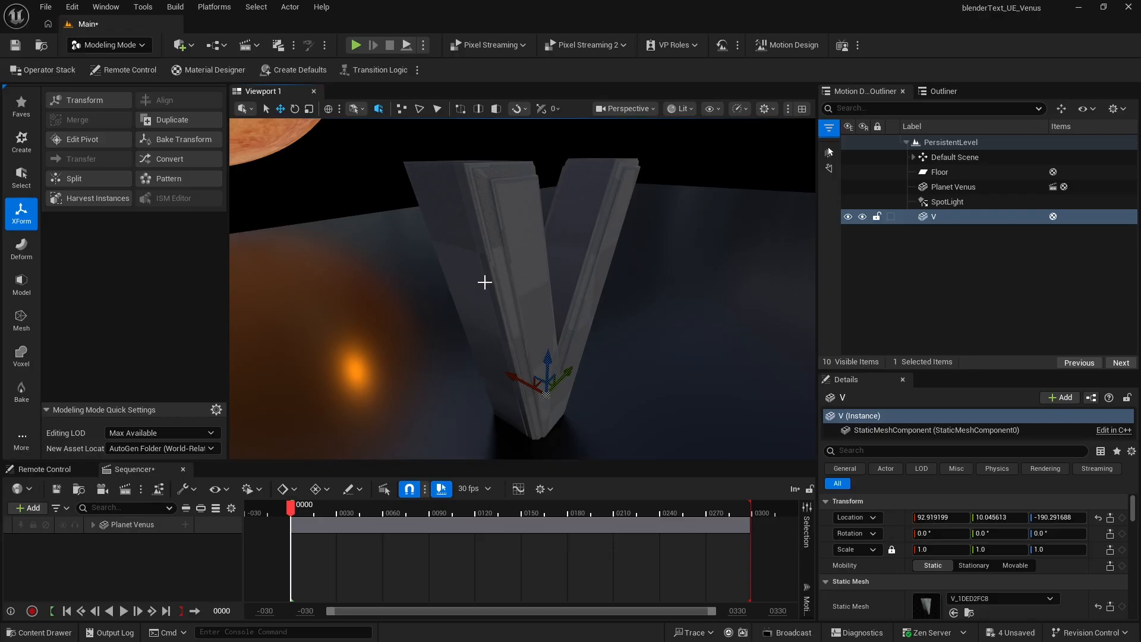
Step: Start triangle selection on the V mesh with a brush size of 0.1 and the All in Group selection mode
left_click(21, 321)
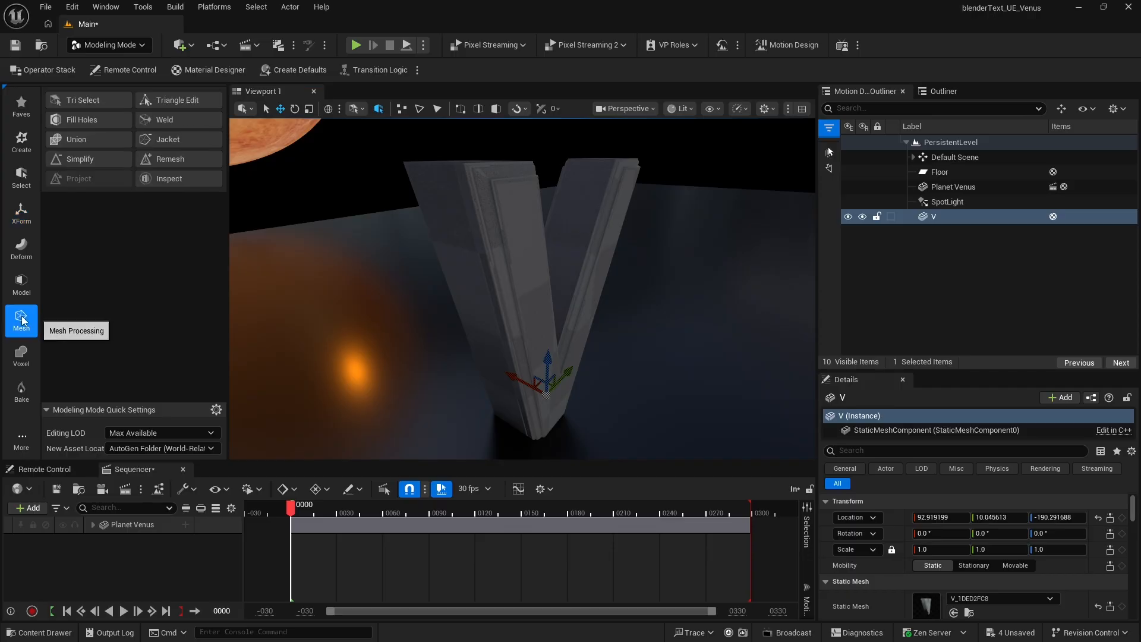
left_click(88, 100)
left_click(144, 130)
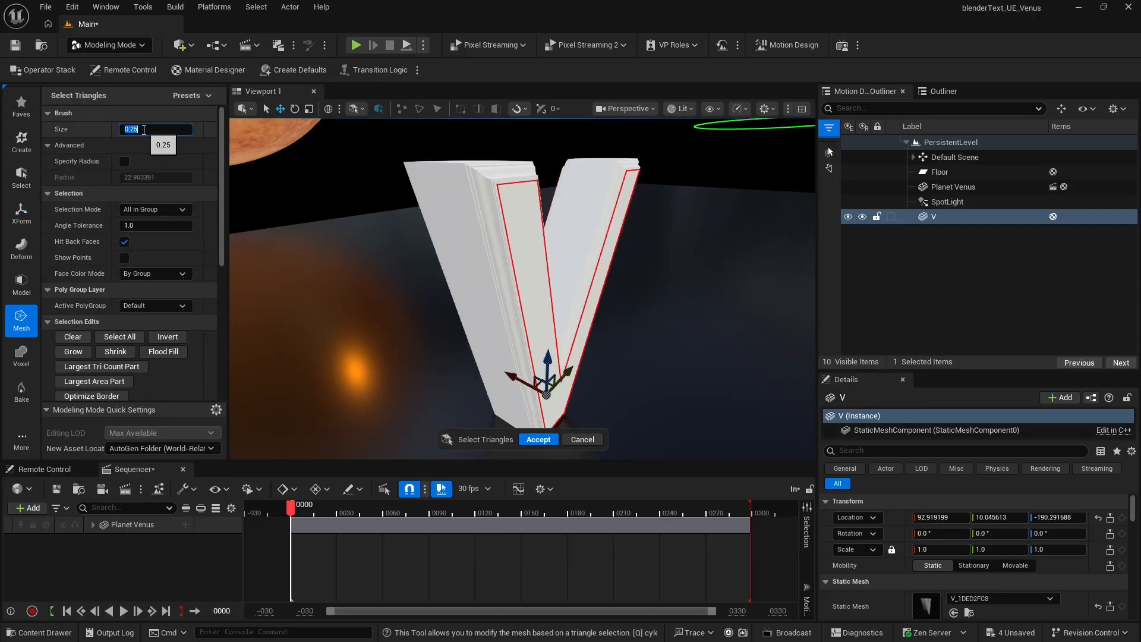
type("0.1")
key("Return")
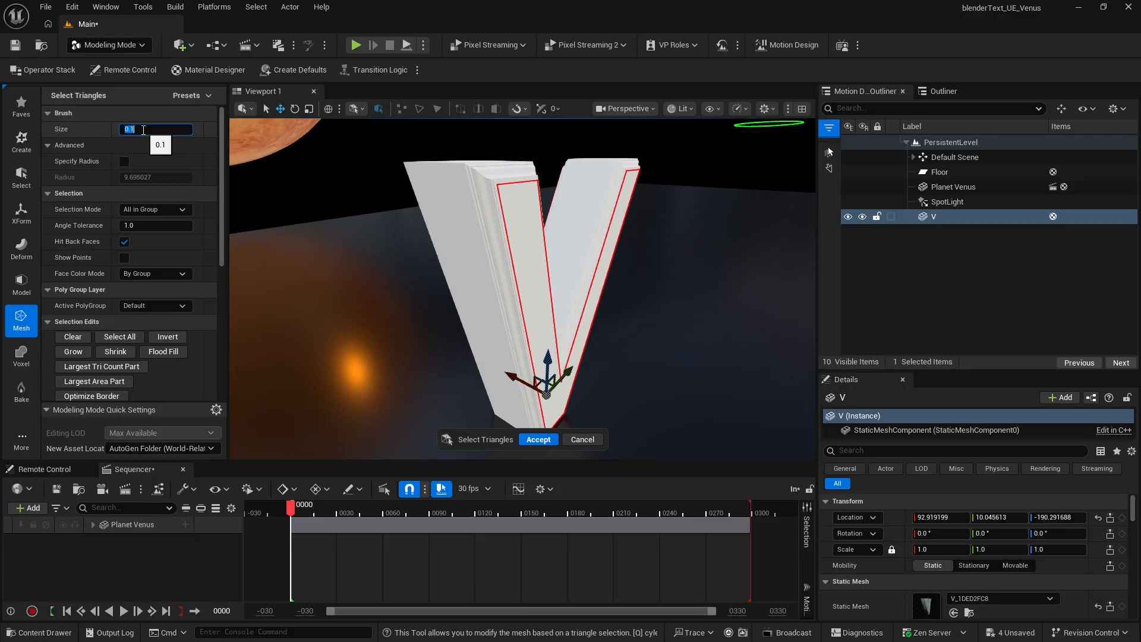
left_click(148, 209)
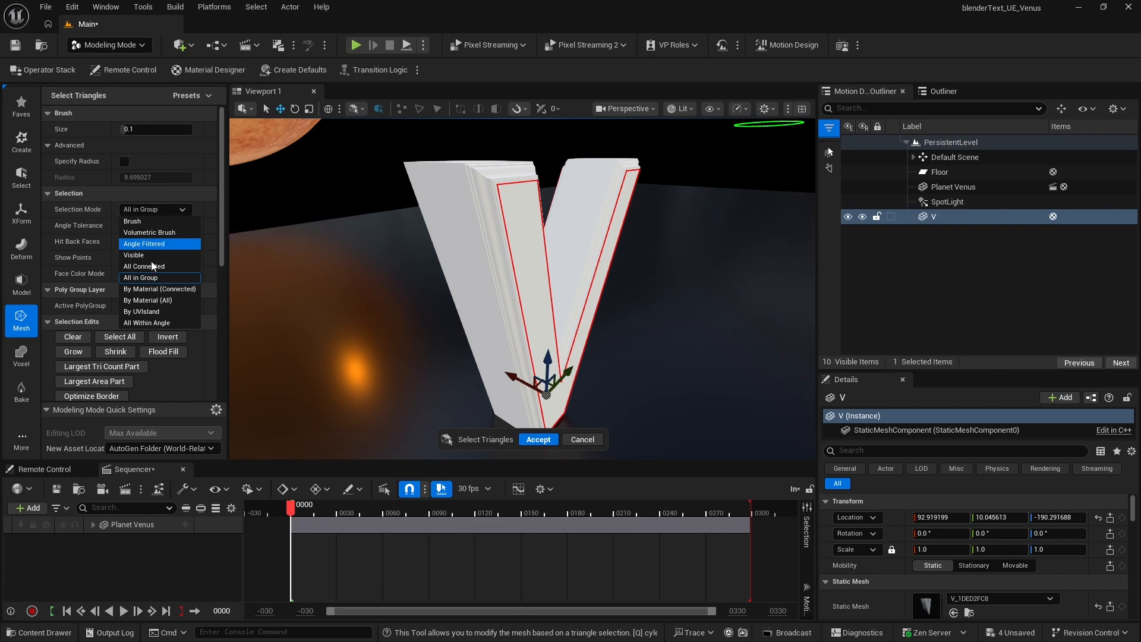
left_click(150, 277)
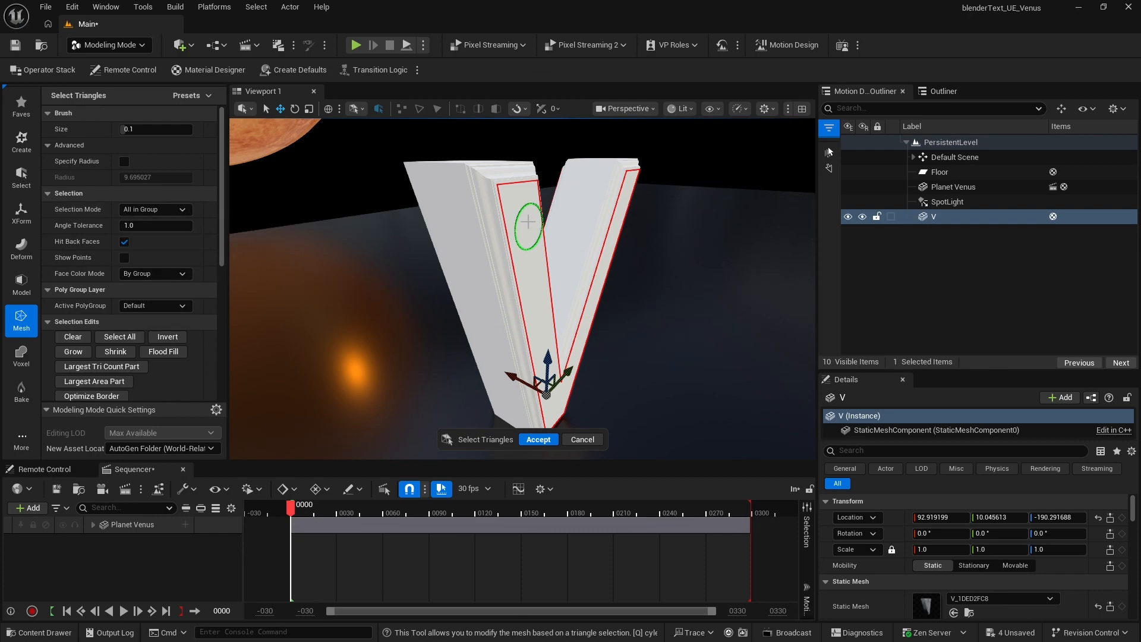
Step: Select the V's flat front and back faces and create a new polygroup from them, accepting the edit
left_click(520, 214)
key("a")
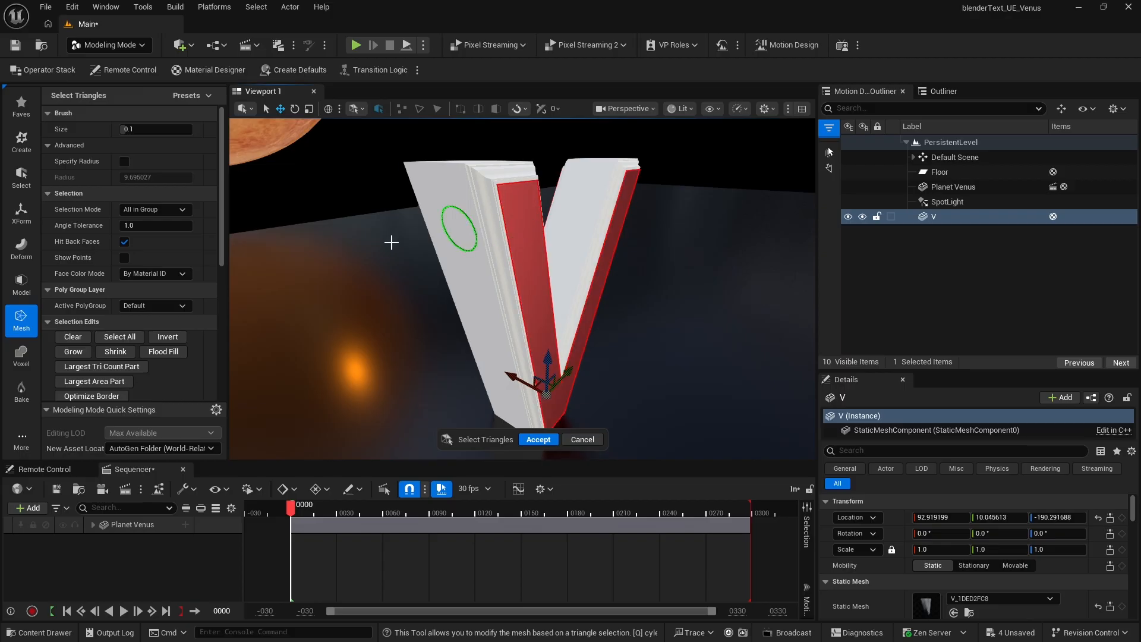
right_click_drag(392, 243, 689, 247)
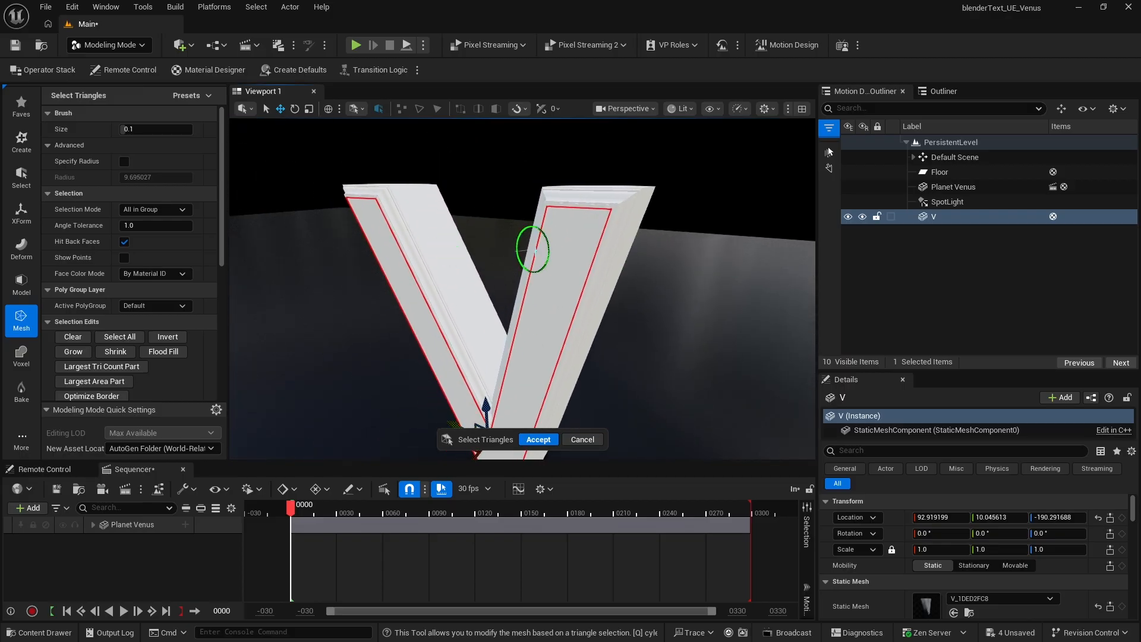
left_click(562, 257)
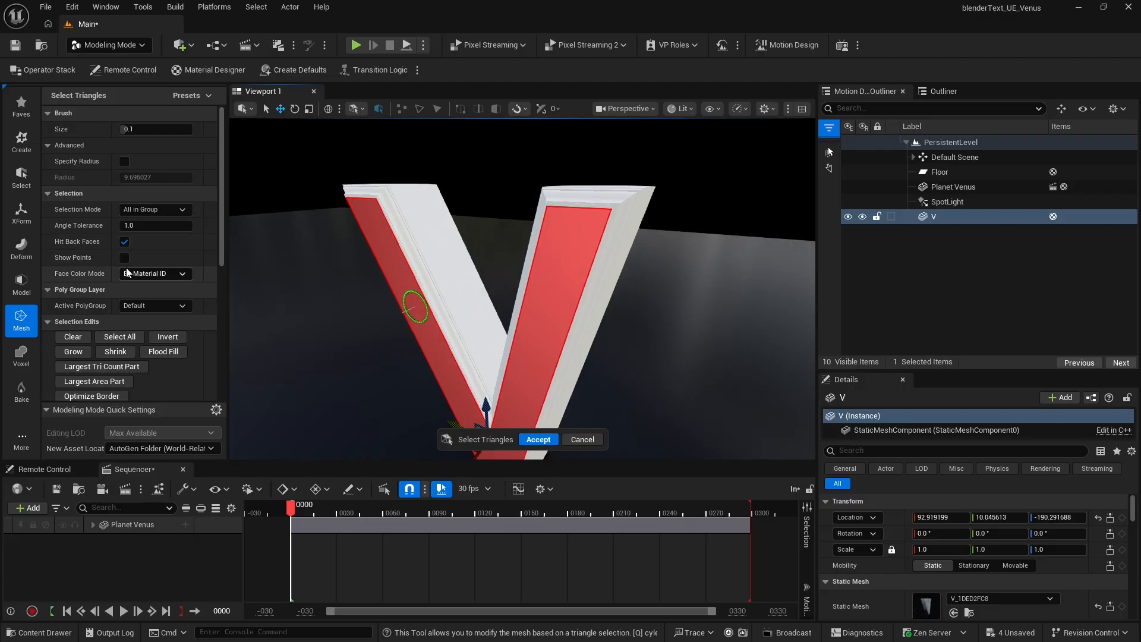
scroll(127, 271, "down", 5)
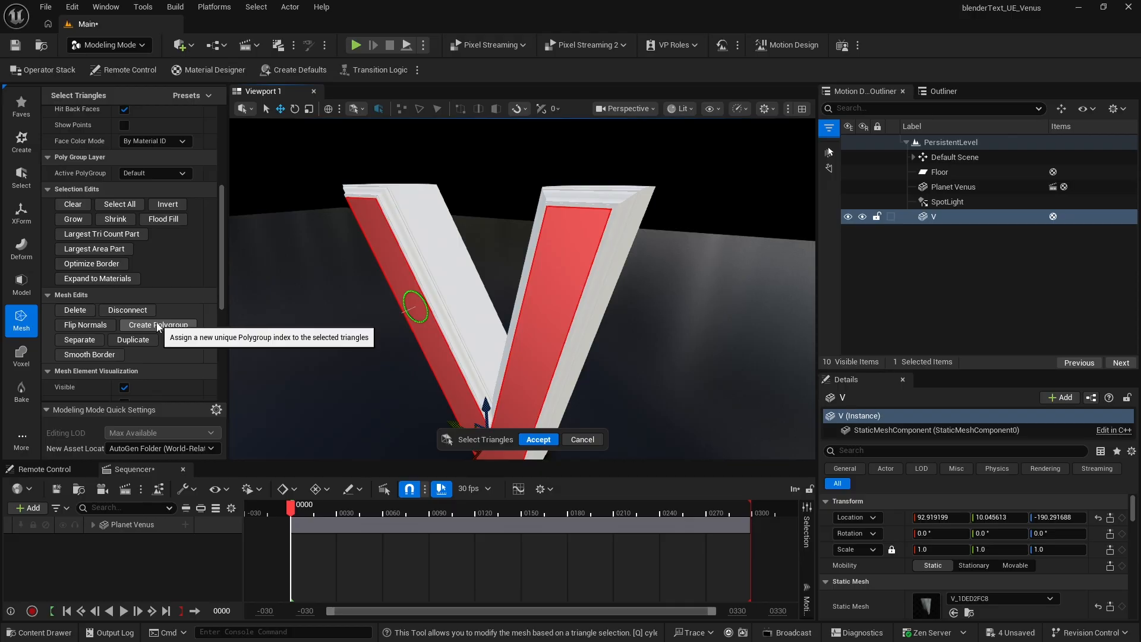
left_click(159, 325)
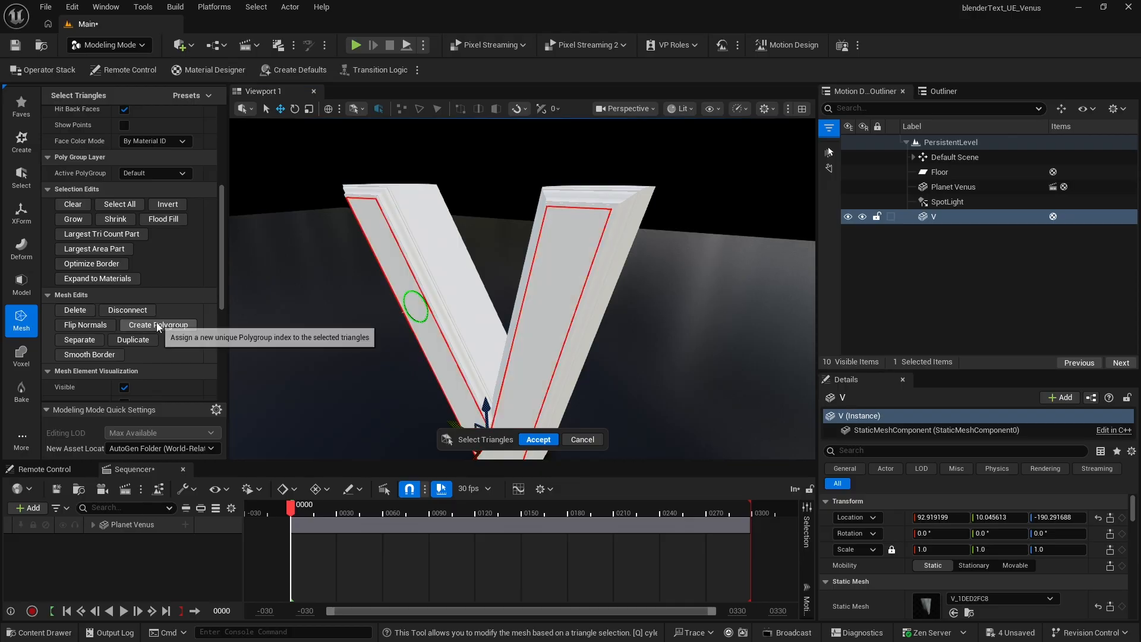
left_click(539, 441)
Step: Restart triangle selection in All Within Angle mode and select the V's first outer side, top faces and adjoining inner side
left_click_drag(500, 291, 666, 285, "alt")
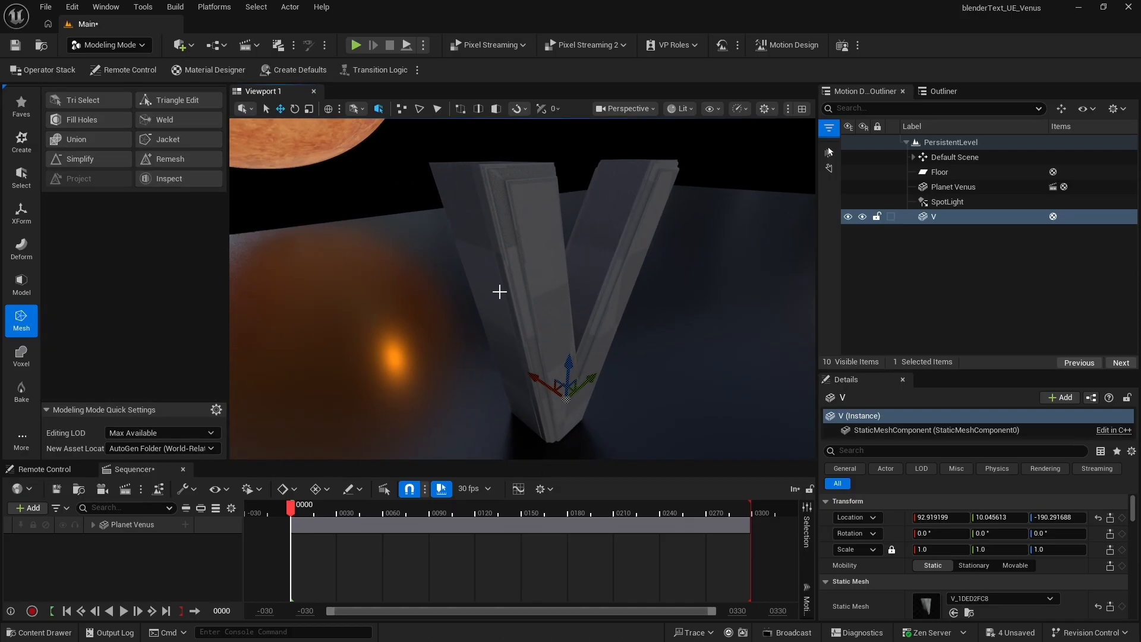
left_click(77, 99)
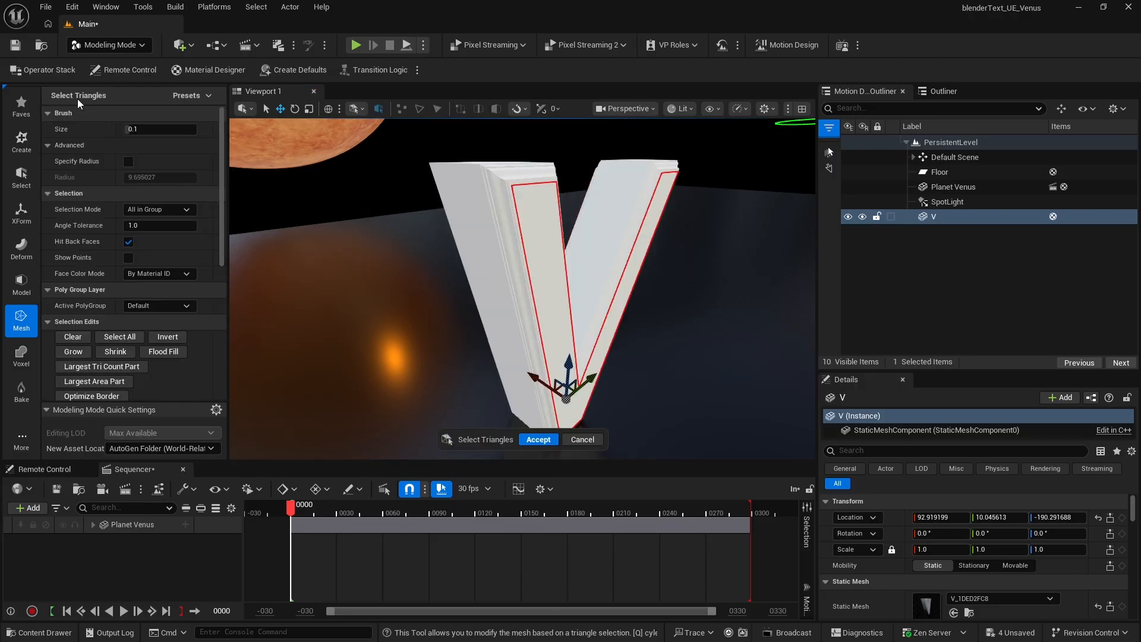
left_click(153, 208)
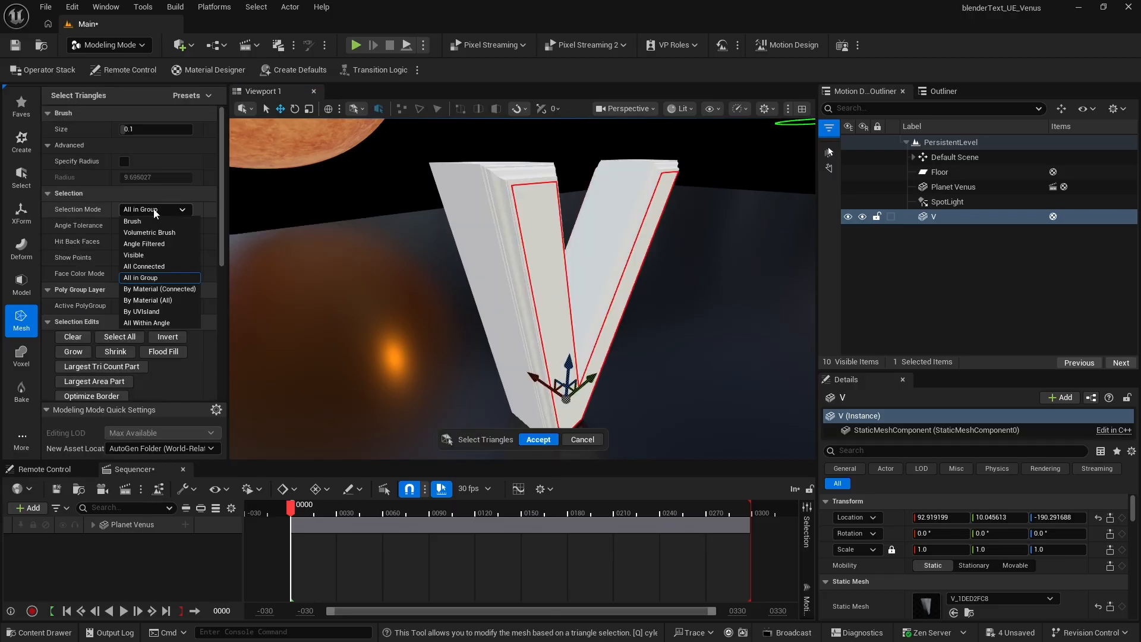
left_click(147, 323)
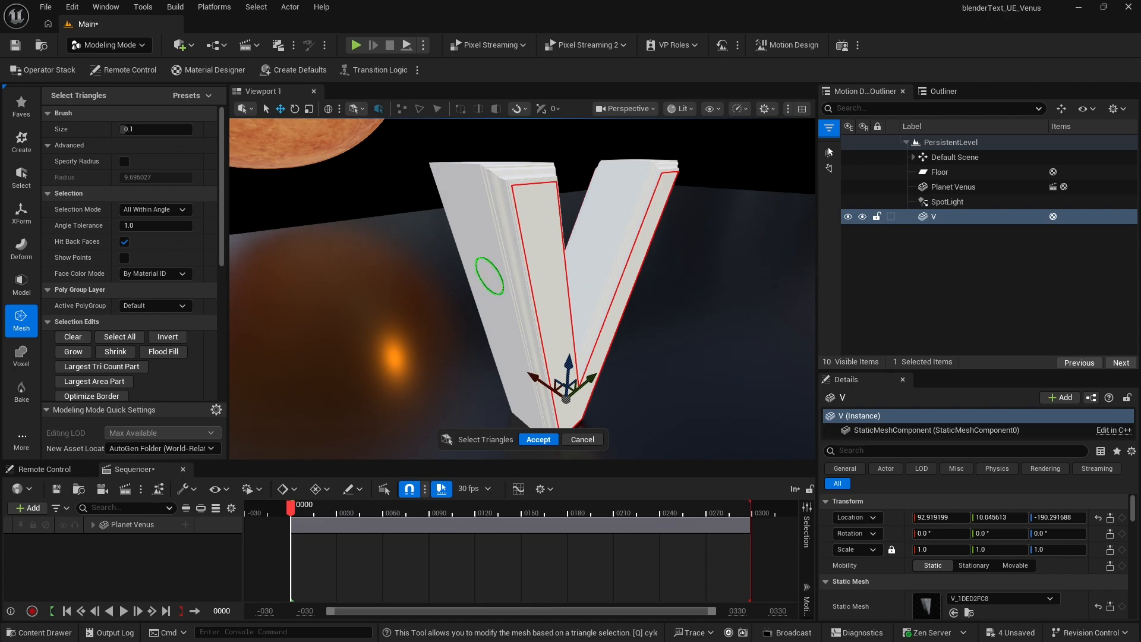
left_click(488, 277)
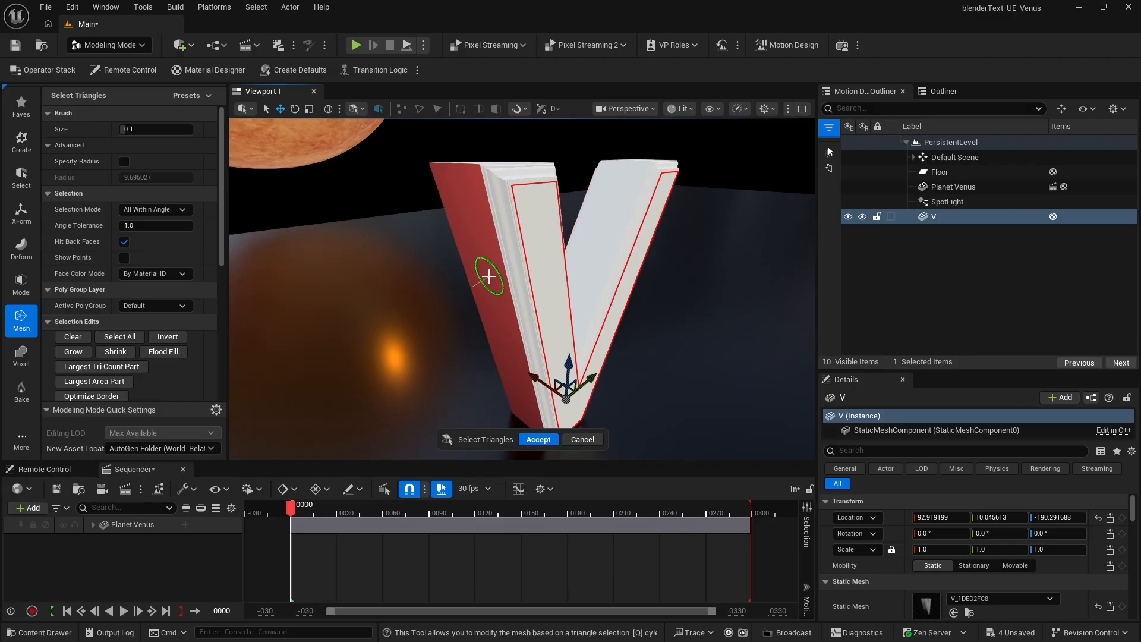
scroll(489, 277, "down", 5)
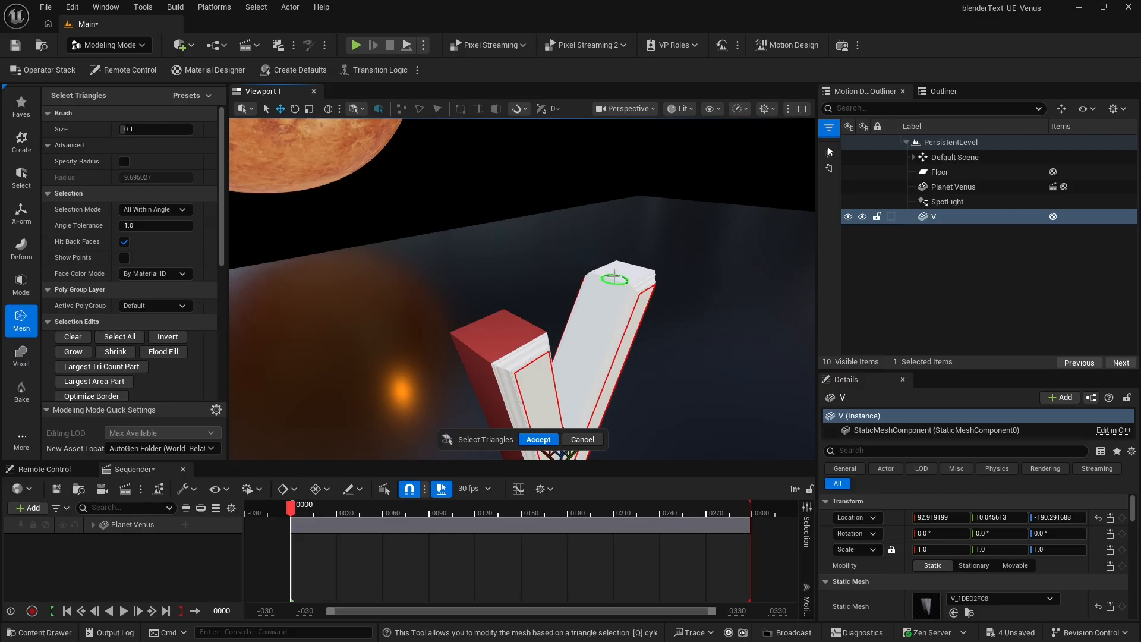
left_click(615, 276)
left_click(602, 297)
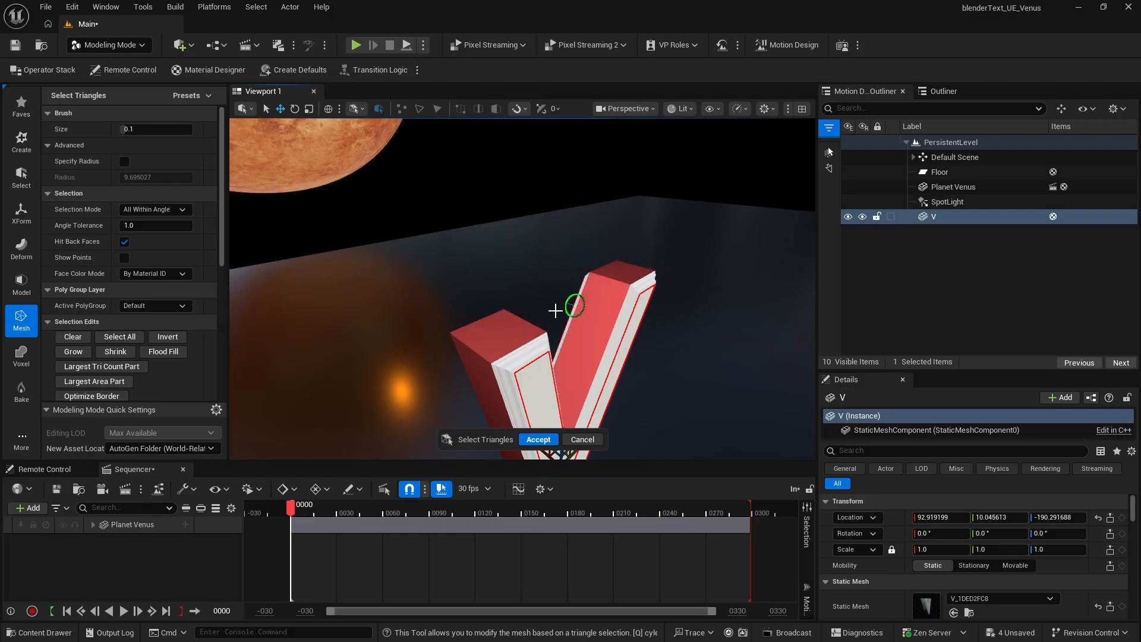
Step: Add the V's remaining inner side and opposite outer side to the triangle selection
key("d")
right_click_drag(558, 311, 540, 324)
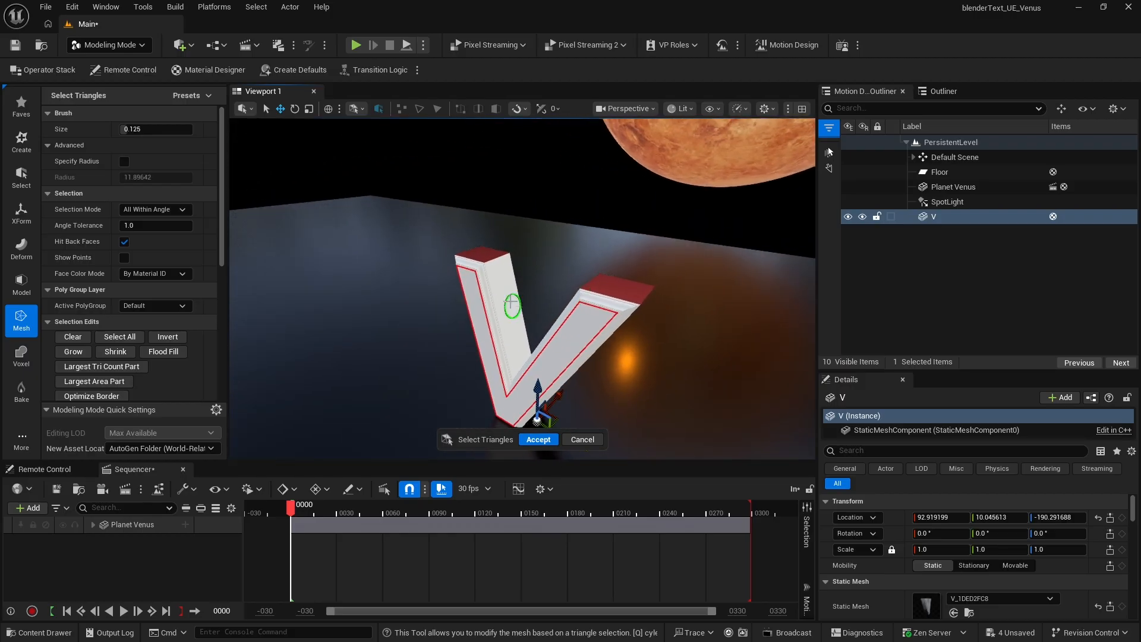
left_click(507, 298)
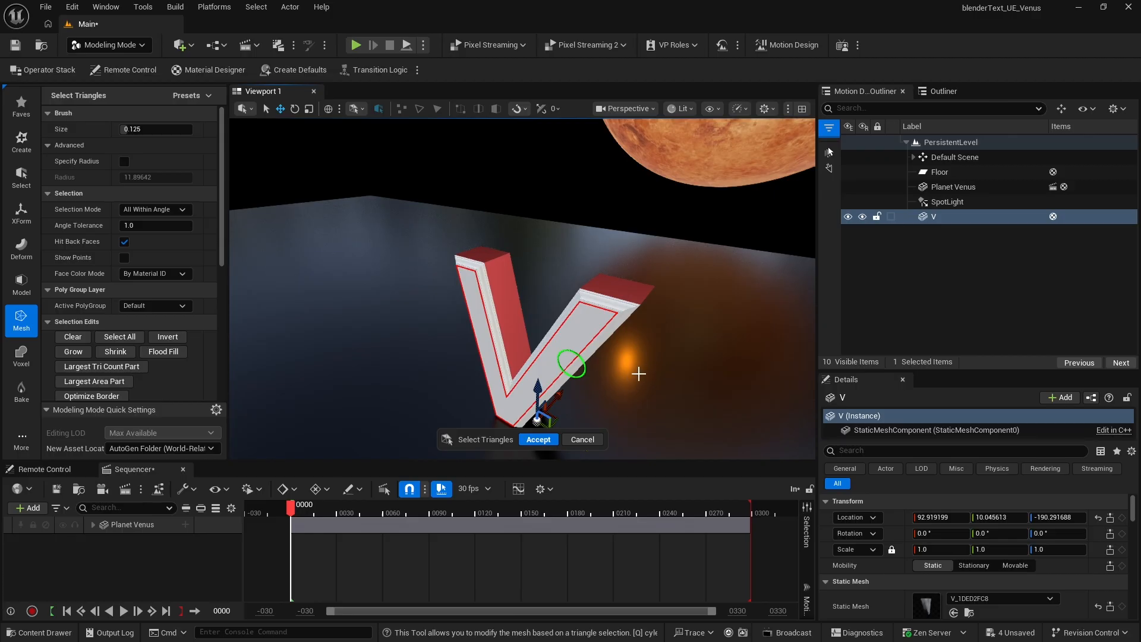
key("d")
right_click_drag(639, 375, 618, 378)
left_click(493, 334)
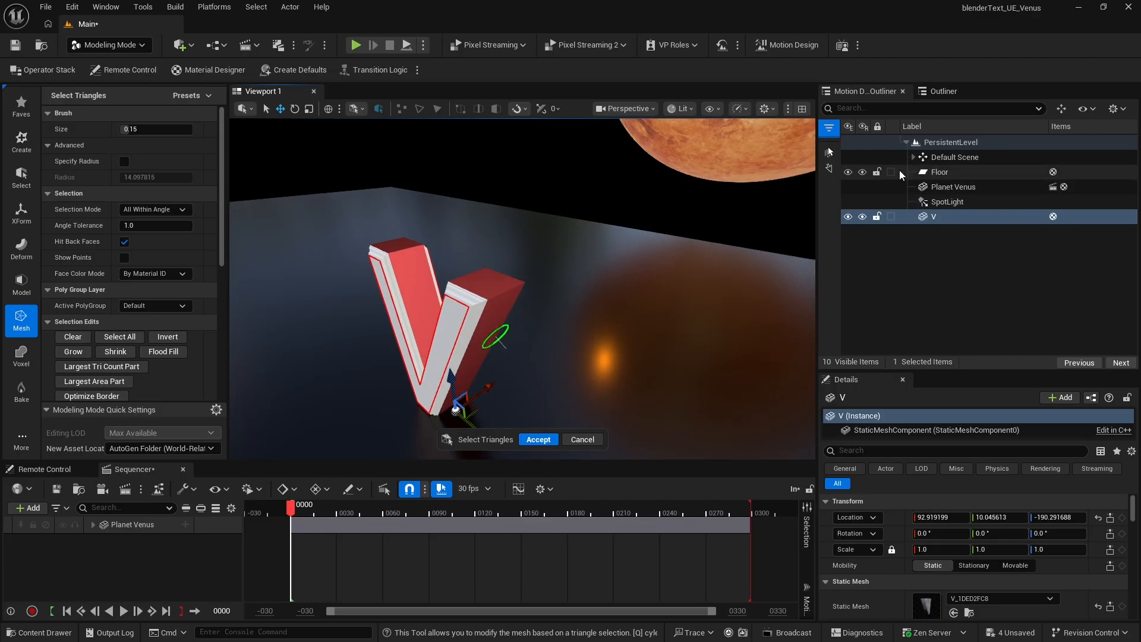
Step: Hide the Floor and add the V's bottom face to the triangle selection
left_click(848, 173)
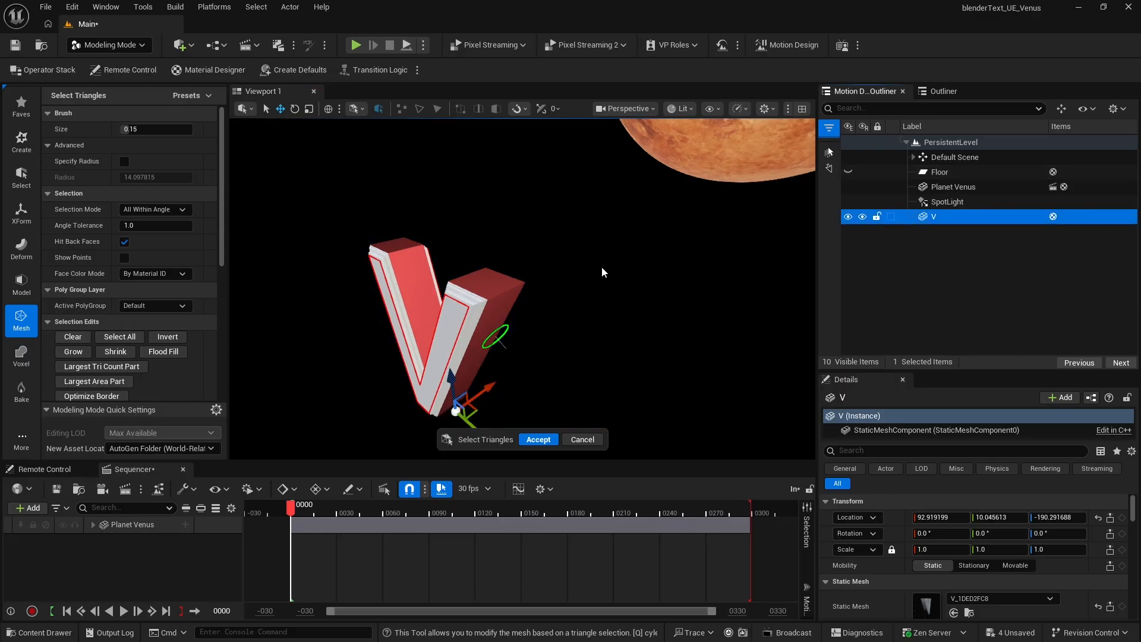
right_click_drag(571, 323, 570, 324)
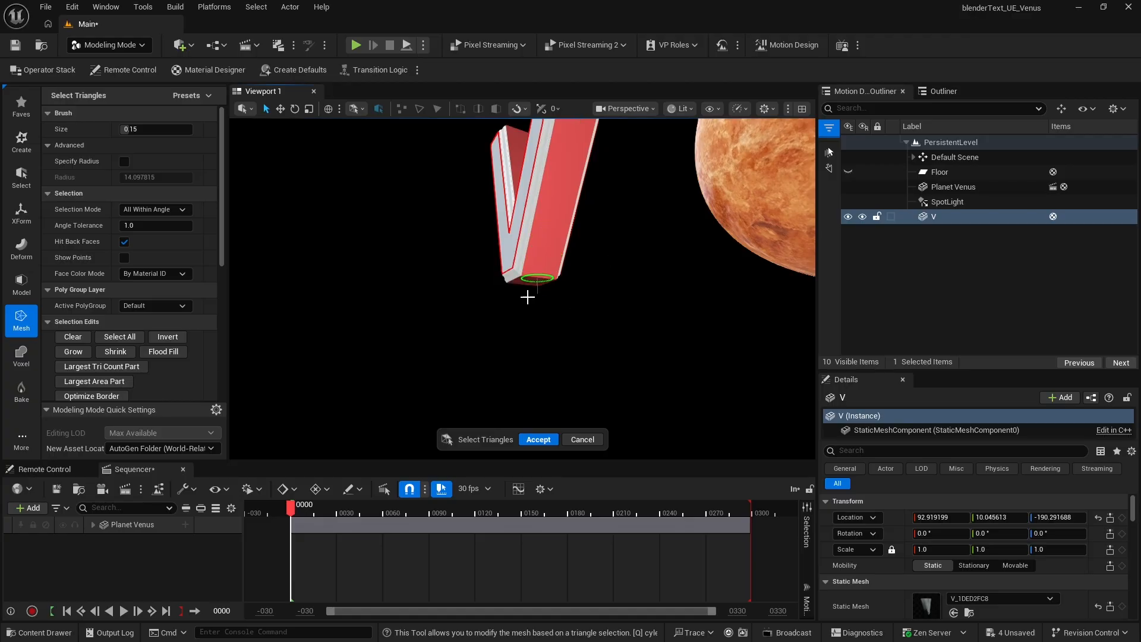
scroll(141, 263, "down", 3)
Step: Create a new polygroup from the V's selected side, top and bottom faces and accept the edit
scroll(141, 265, "down", 3)
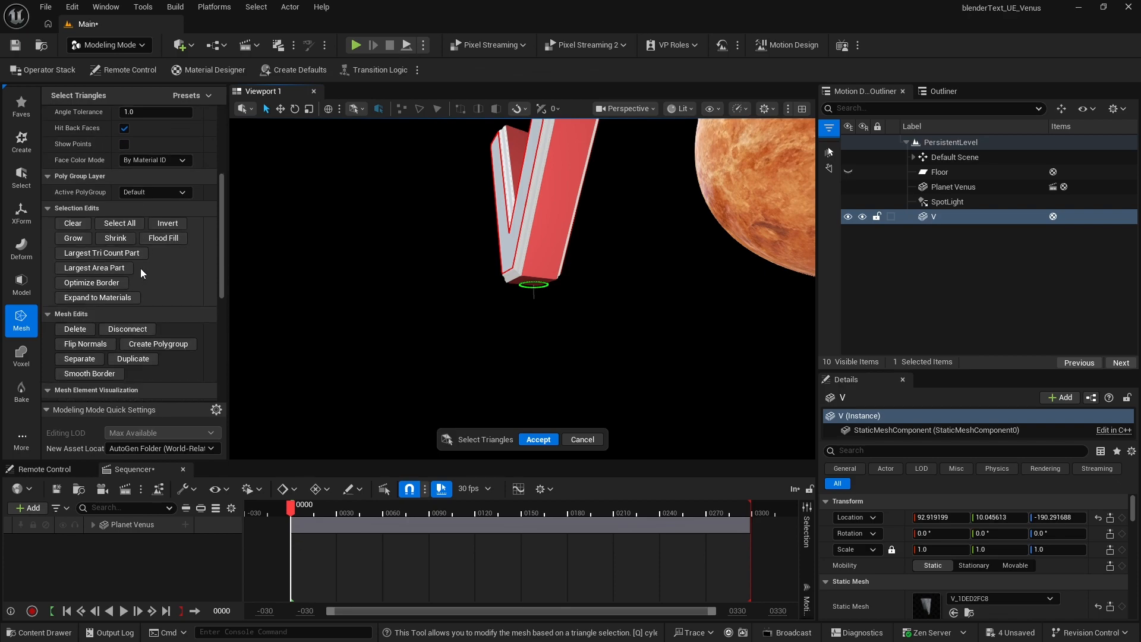
scroll(138, 272, "down", 2)
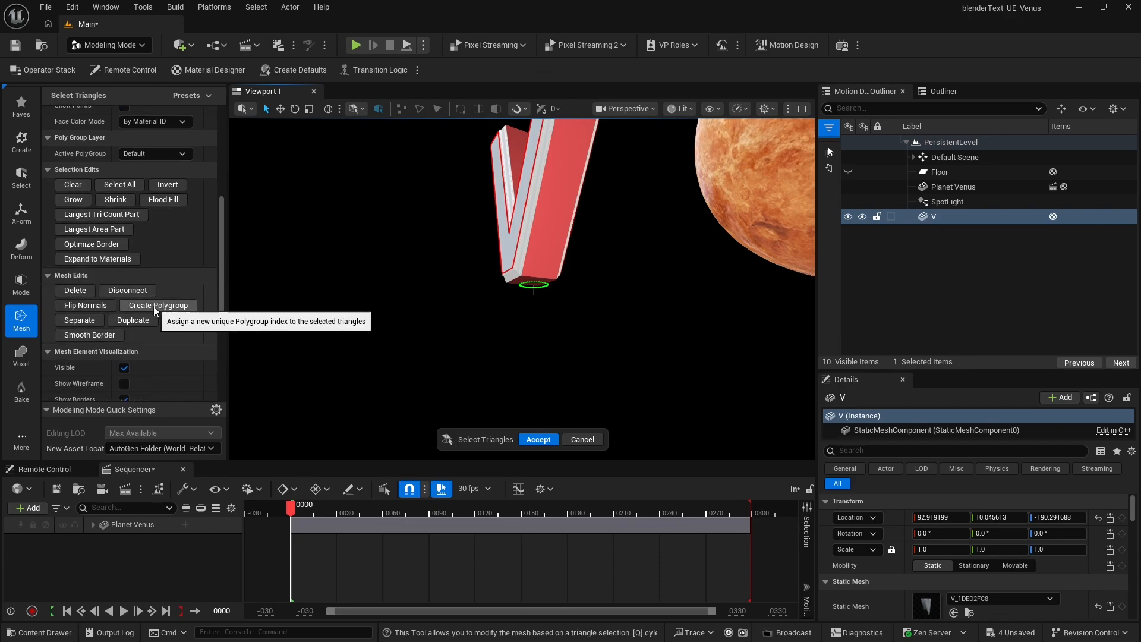
left_click(153, 306)
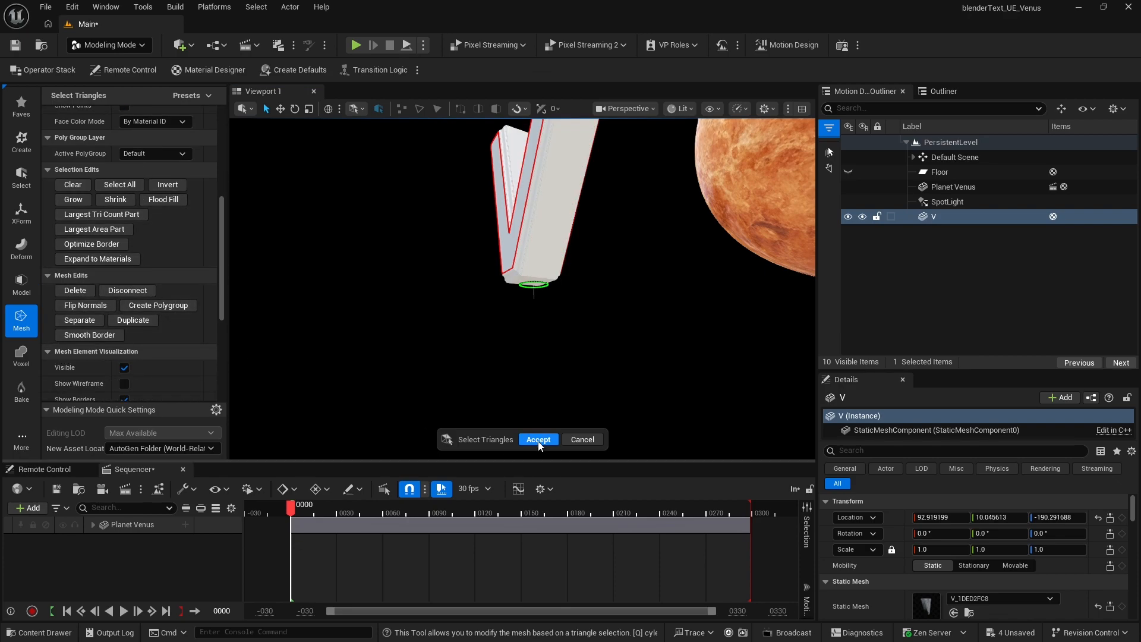
left_click(538, 439)
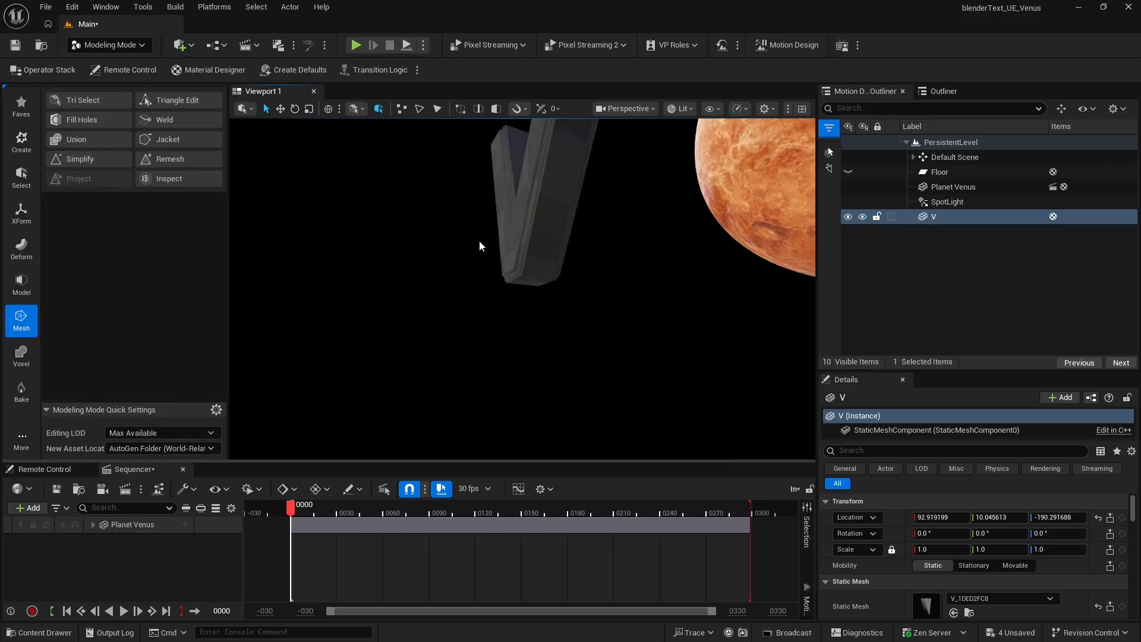
Step: Restart triangle selection on the V in All in Group mode and select the bevel around one flat face
left_click(74, 99)
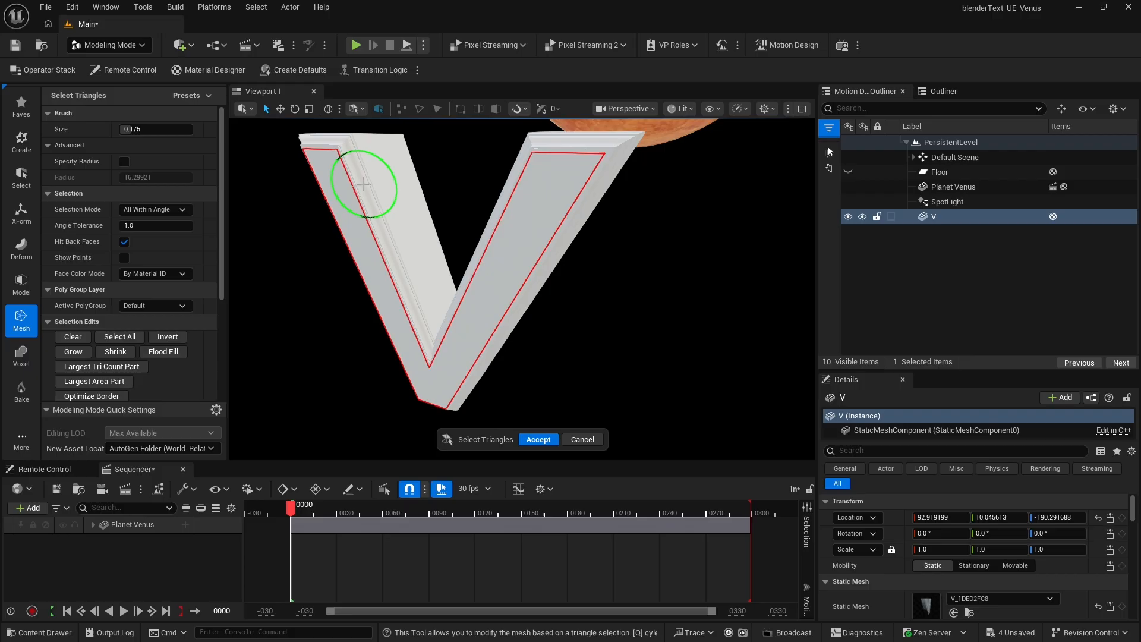
left_click(364, 184)
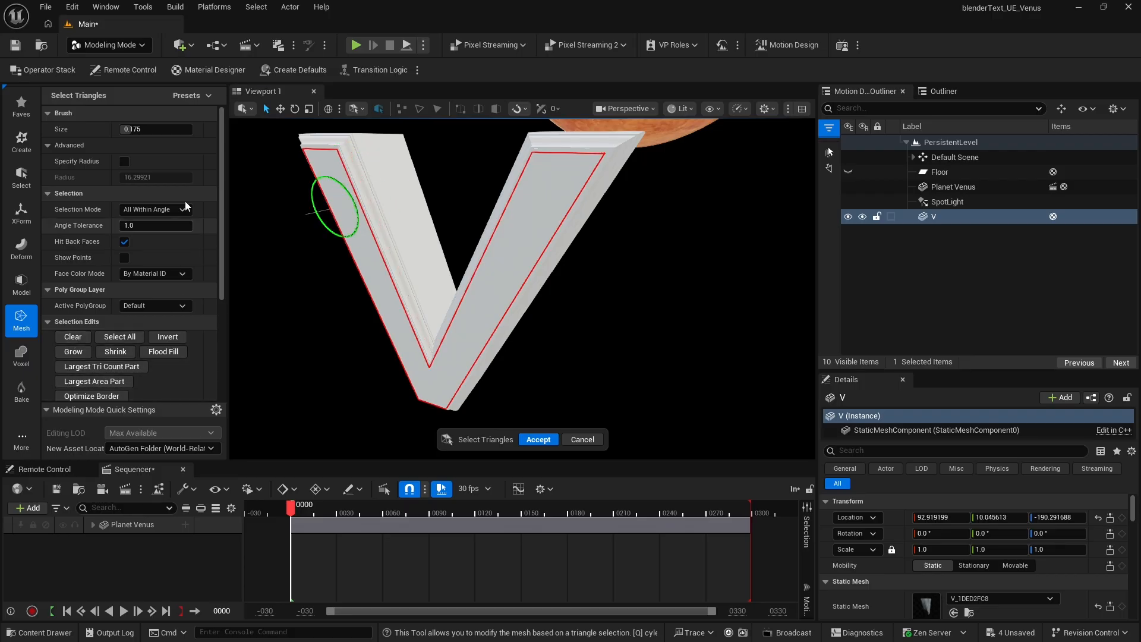
left_click(138, 212)
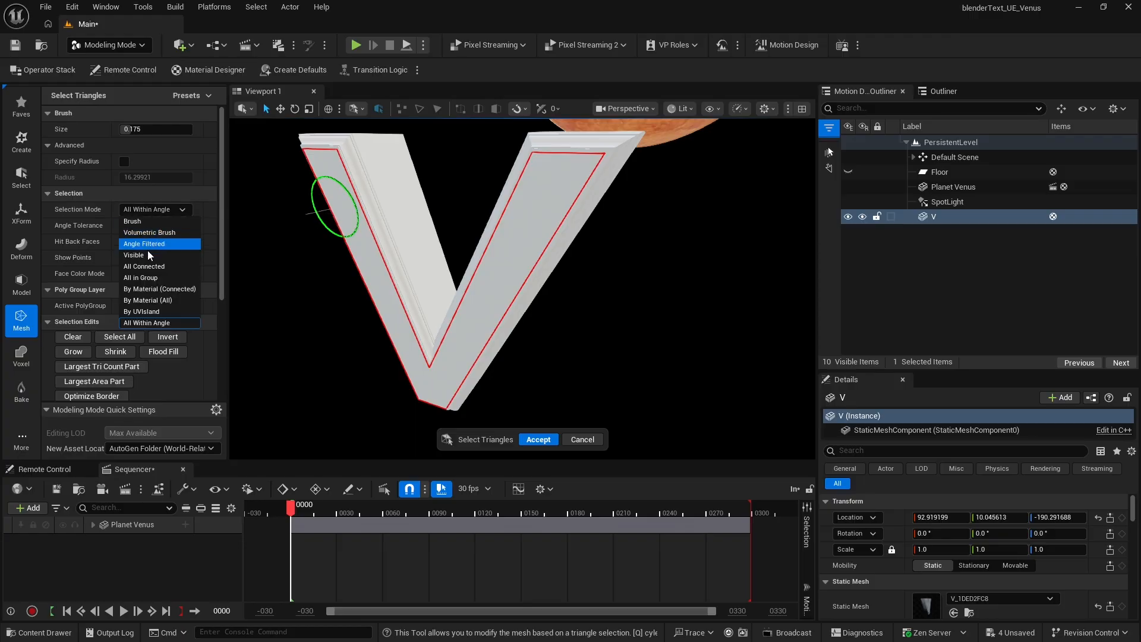
left_click(155, 278)
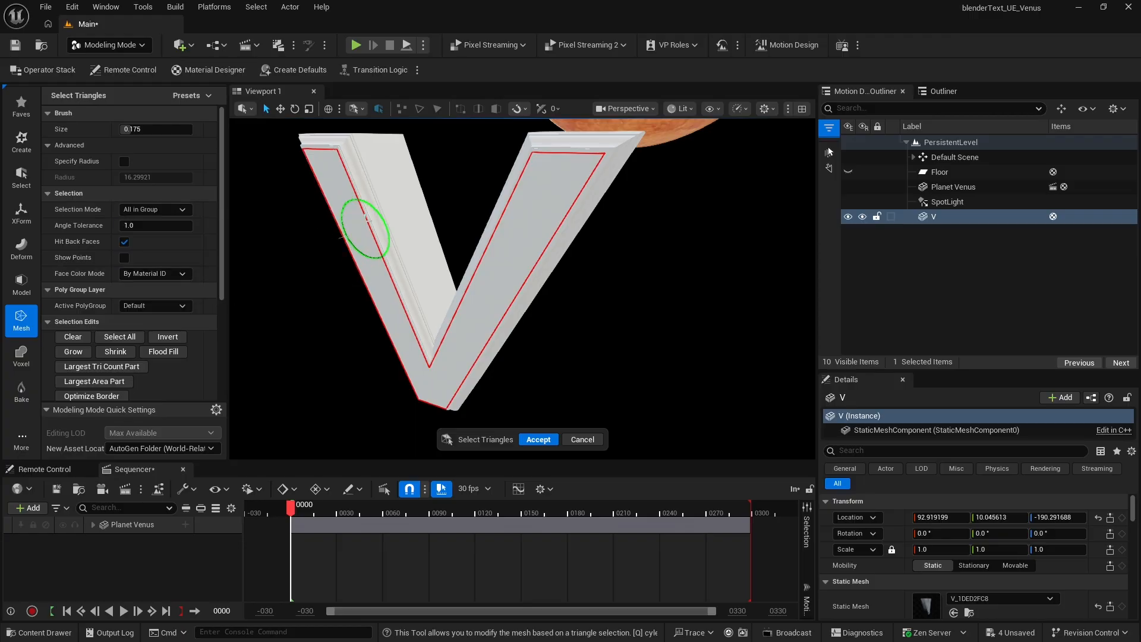
left_click(366, 198)
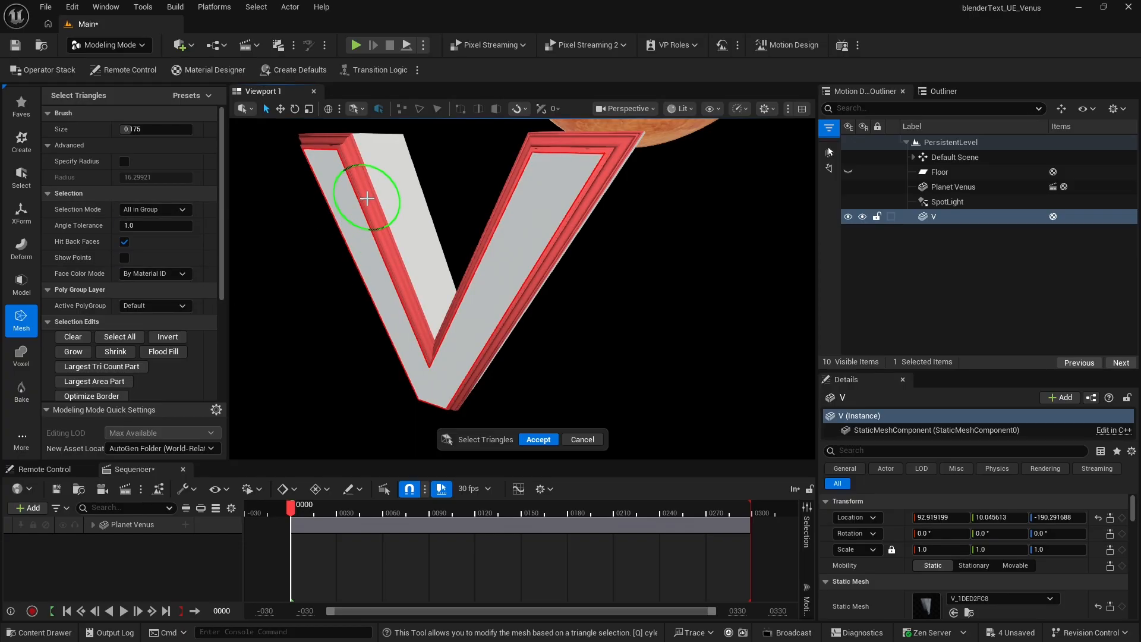
Step: Add the bevel around the V's opposite flat face to the triangle selection
key("d")
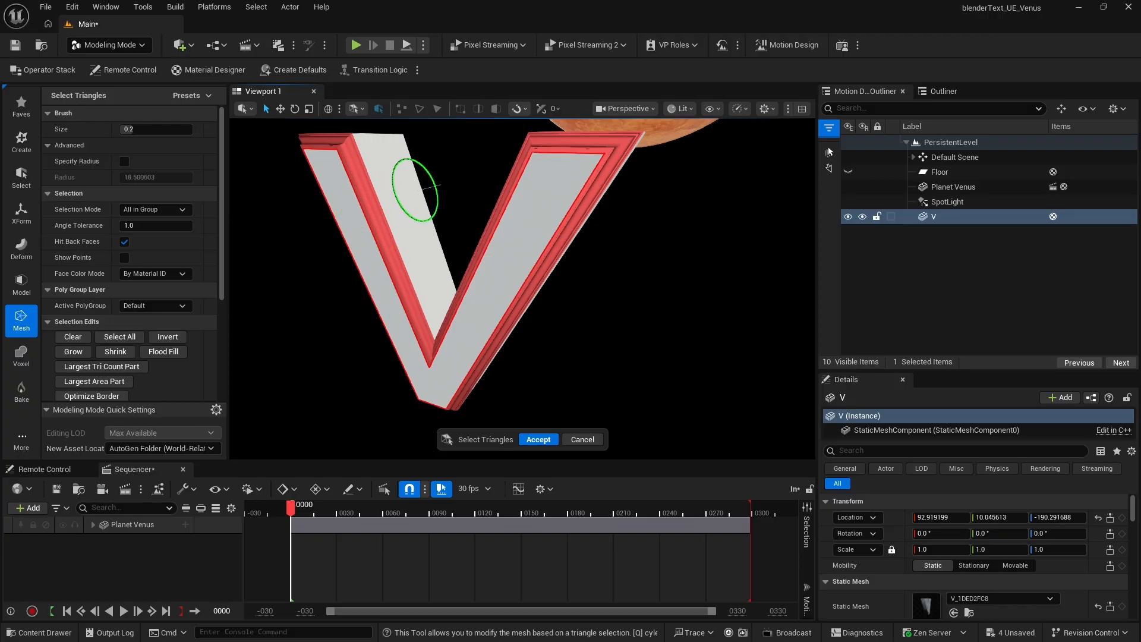
right_click_drag(416, 190, 356, 206)
right_click_drag(333, 128, 442, 253)
scroll(441, 254, "up", 5)
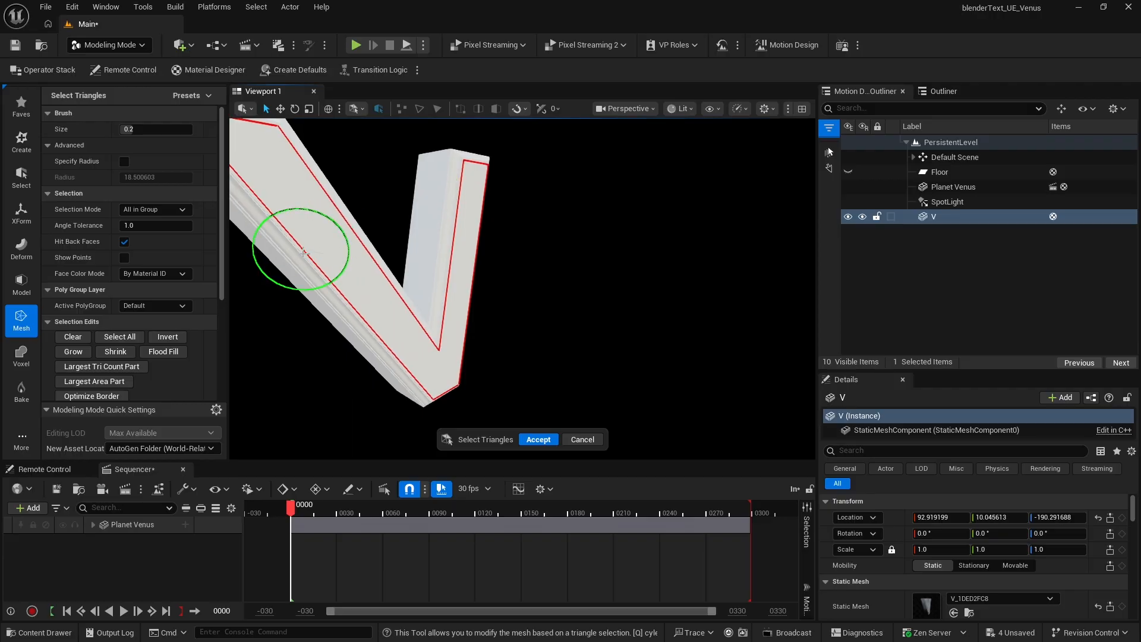
left_click(297, 260)
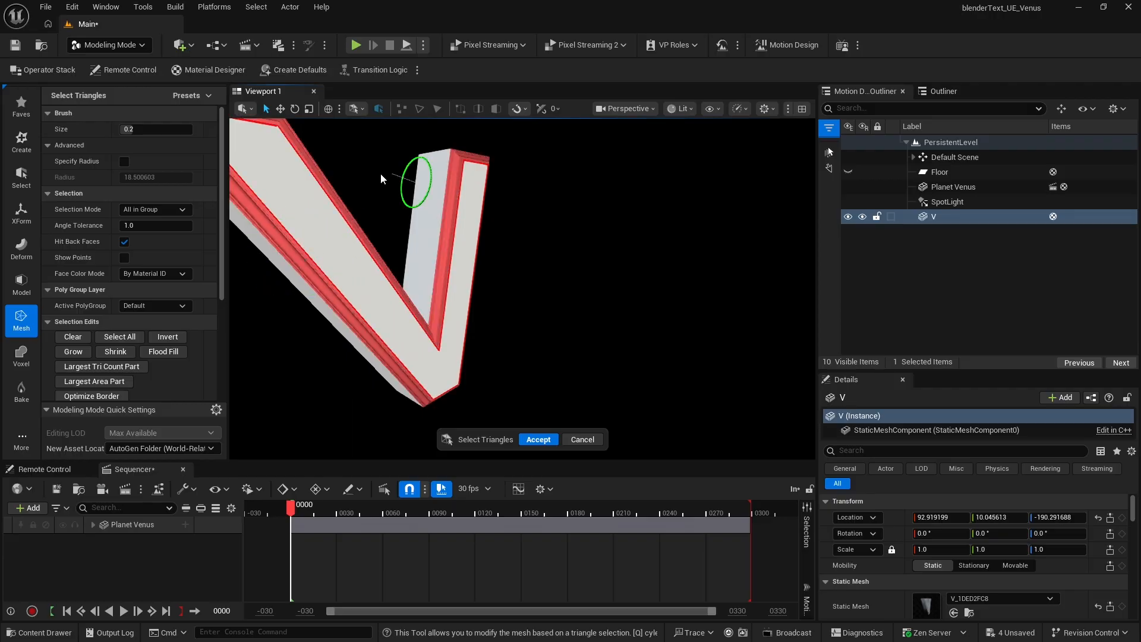
key("a")
left_click_drag(381, 173, 386, 119, "alt")
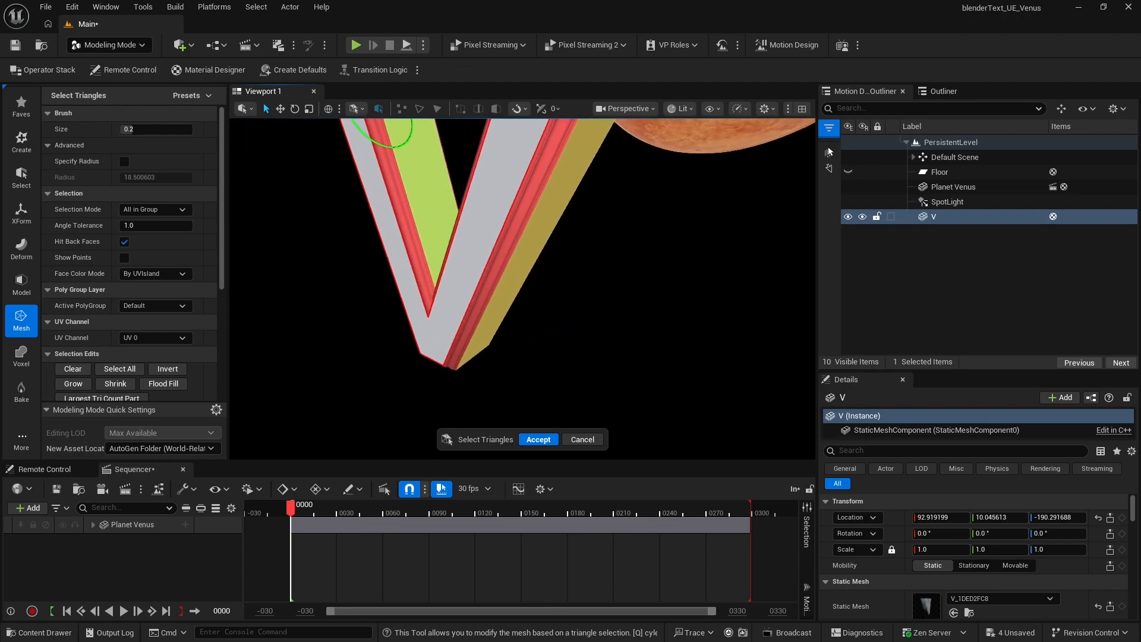
Step: Clear the V's triangle selection and cycle the face color mode to By Material ID
key("s")
key("s")
right_click_drag(620, 256, 635, 249)
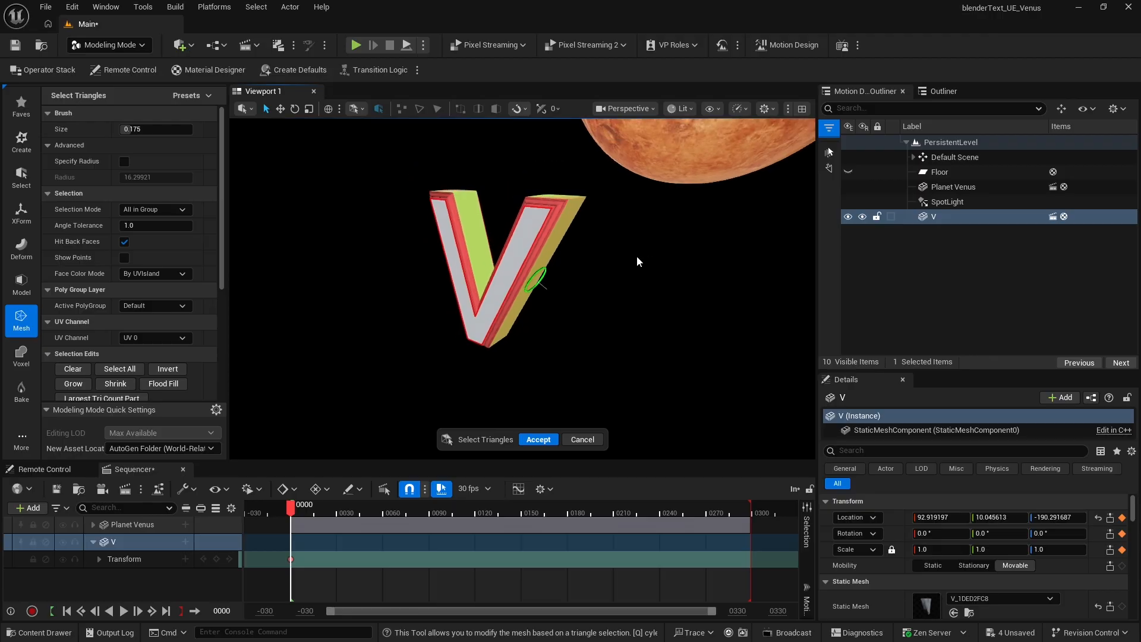
left_click(76, 369)
key("q")
key("q")
key("q")
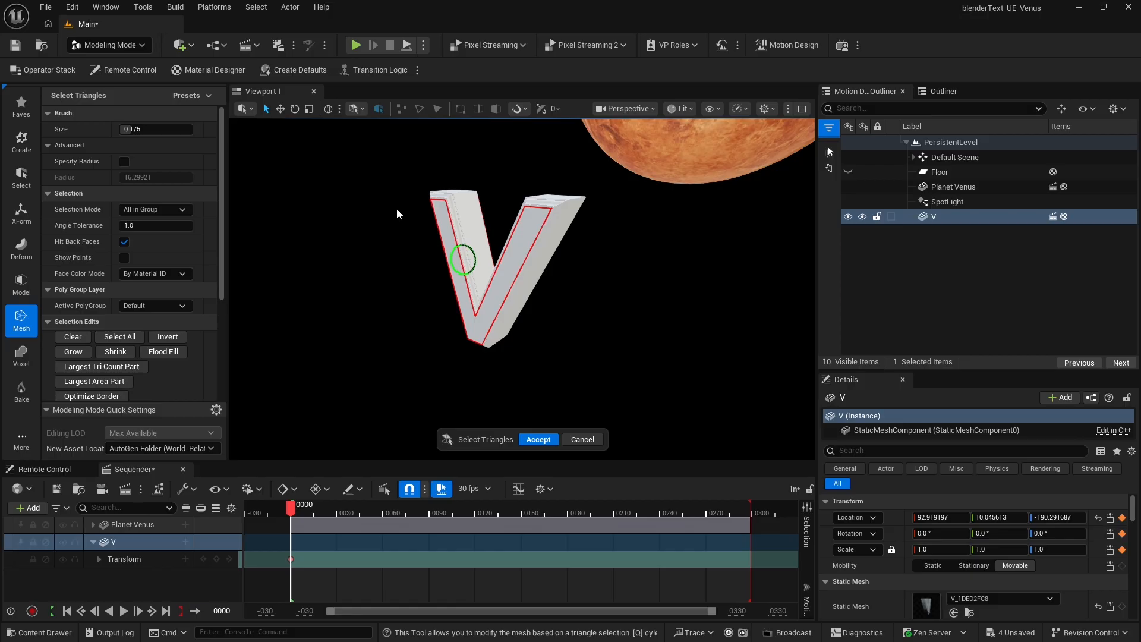
Step: Select the V's side group and both flat faces, and invert the selection to pick only the two bevels
left_click(446, 219)
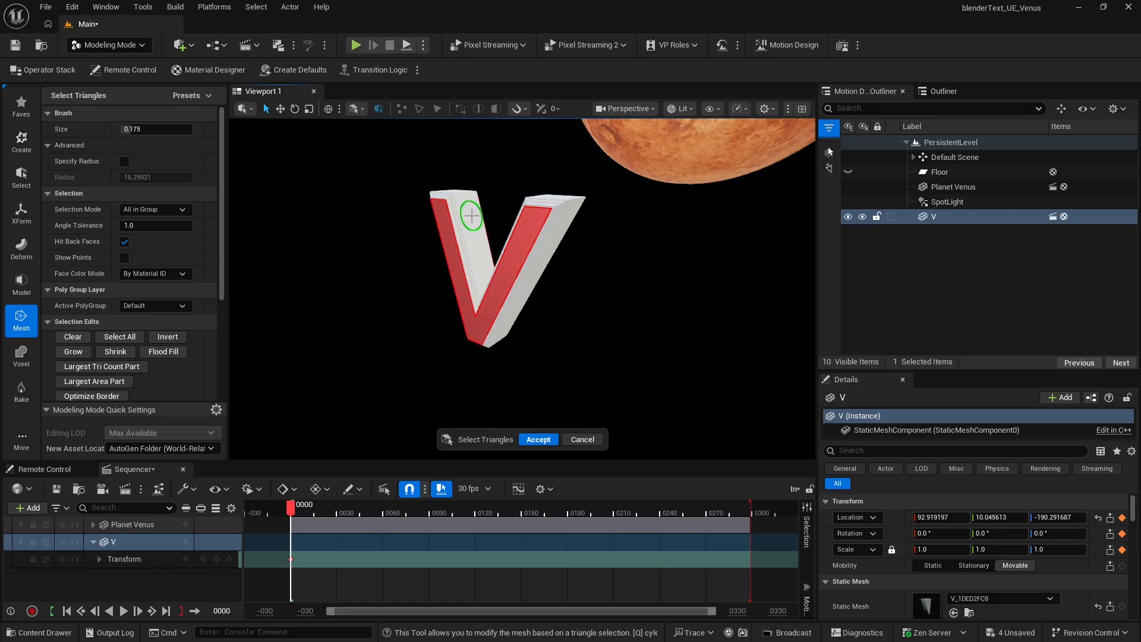
left_click(471, 215)
key("d")
mouse_move(471, 216)
right_mouse_down()
mouse_move(285, 214)
mouse_move(474, 220)
right_mouse_up()
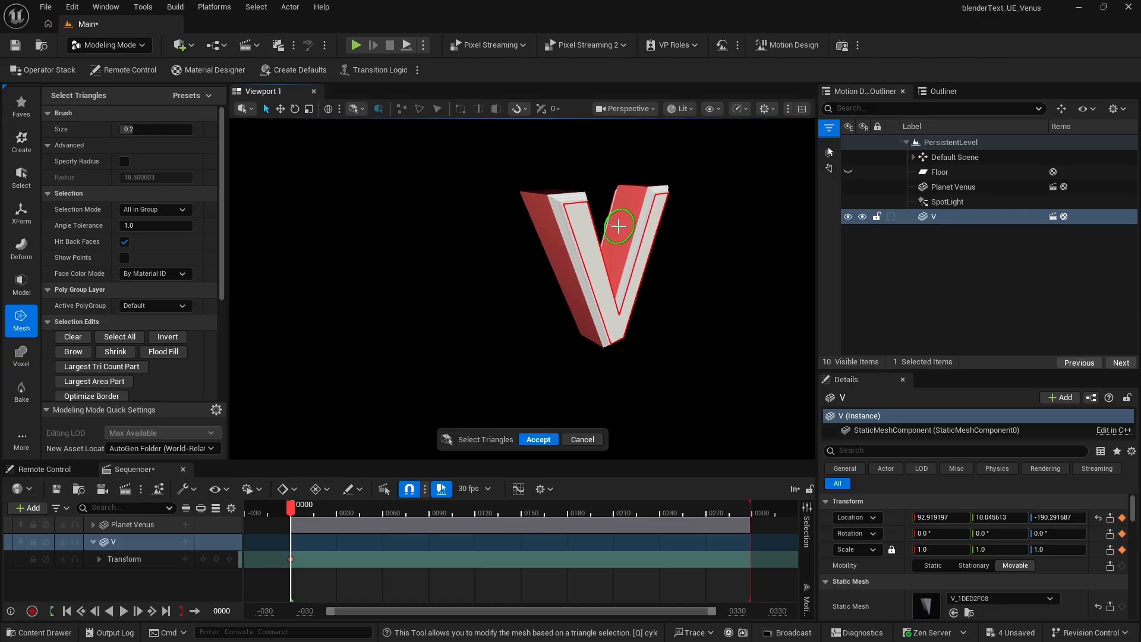
left_click(584, 225)
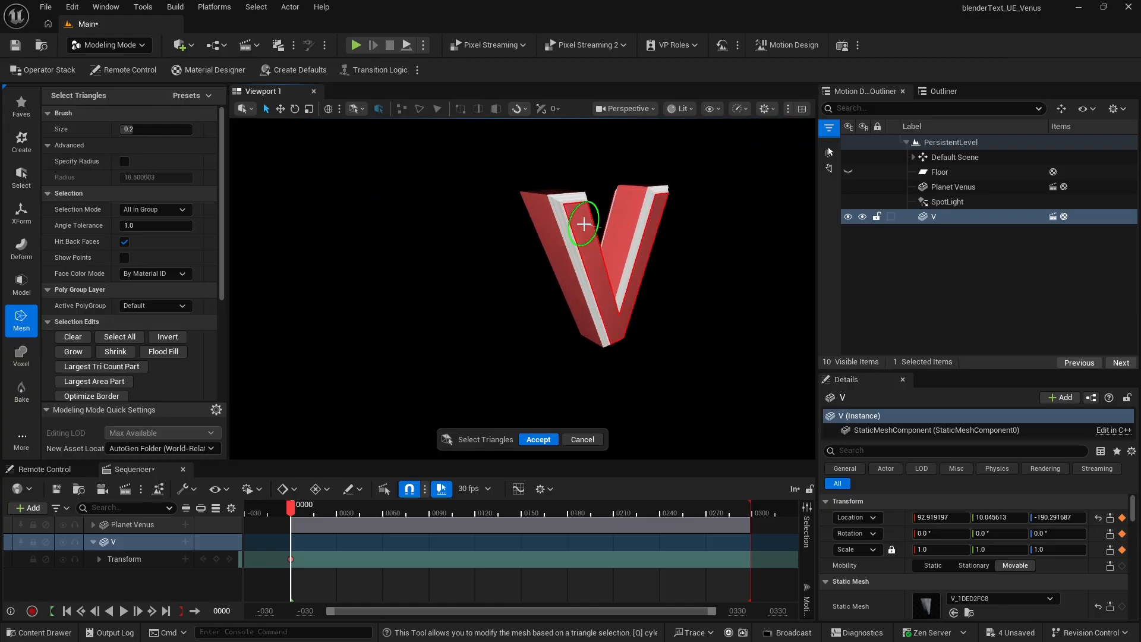
left_click(166, 337)
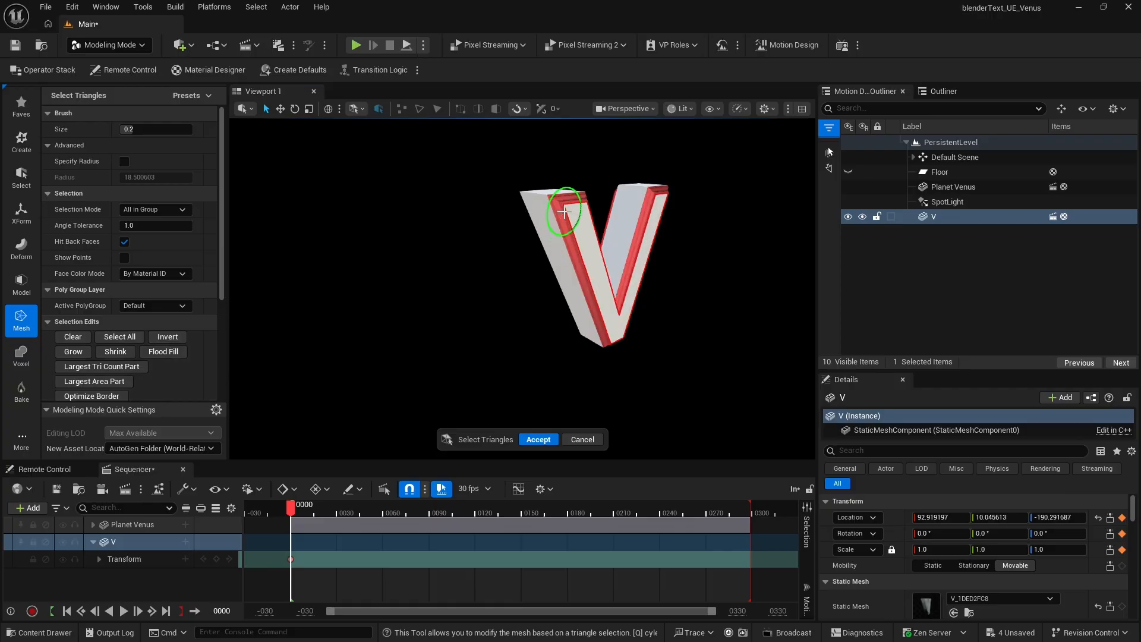
Step: Turn the face color mode to None, create a polygroup from the V's selected bevels and accept the edit
key("q")
right_click_drag(481, 275, 474, 276)
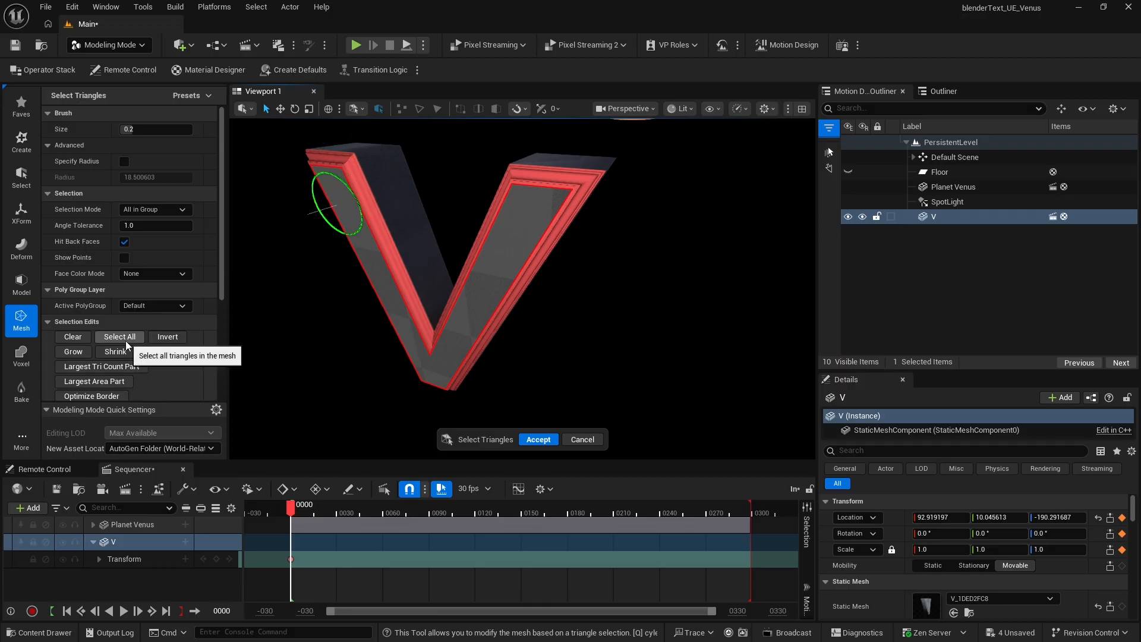
scroll(126, 341, "down", 5)
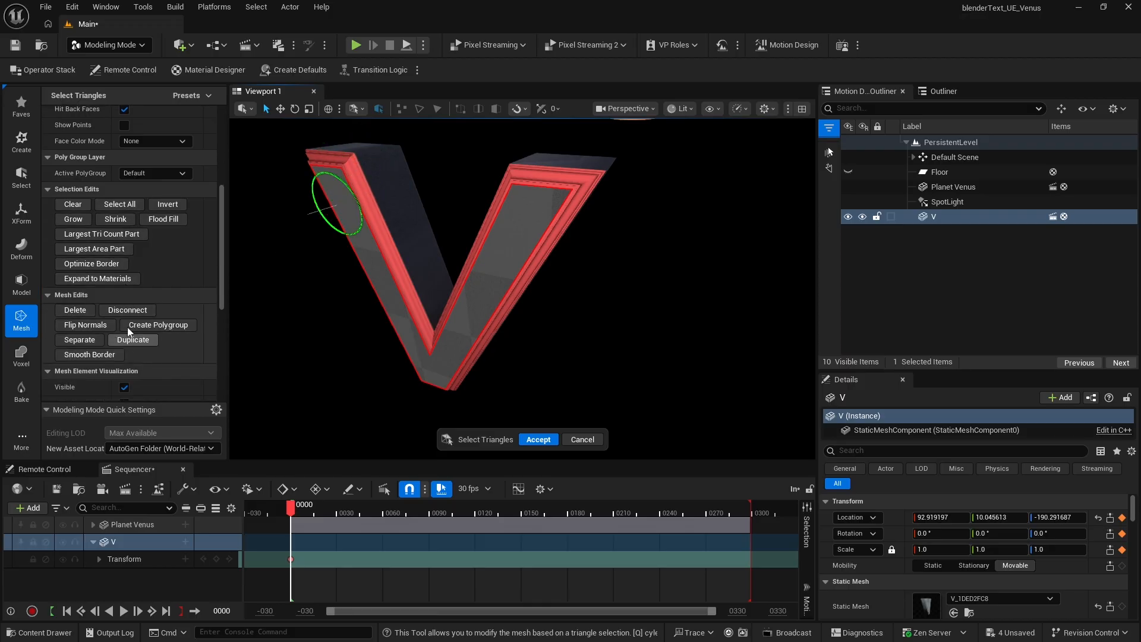
left_click(161, 326)
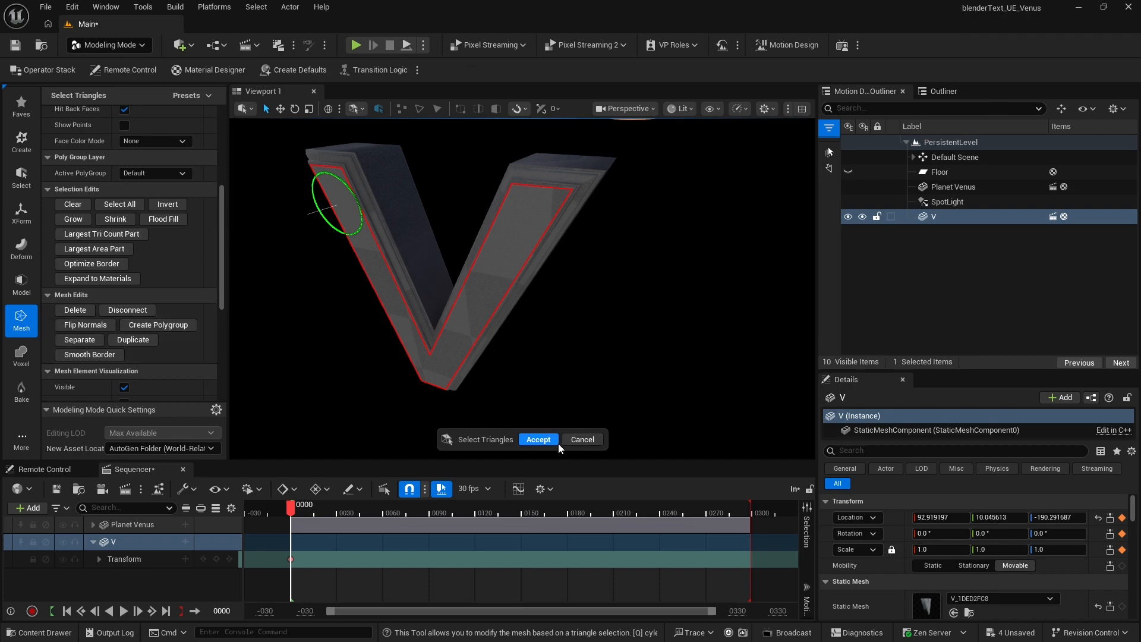
left_click(537, 441)
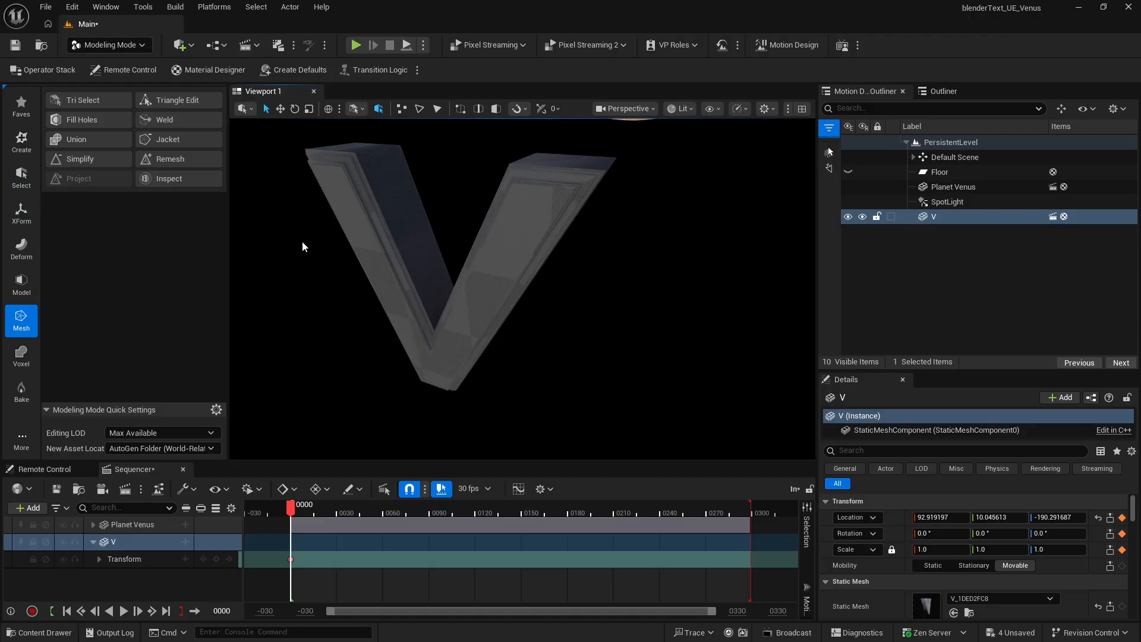
Step: Start Edit Materials on the V and set the brush size to 0.1
left_click(23, 446)
left_click(39, 482)
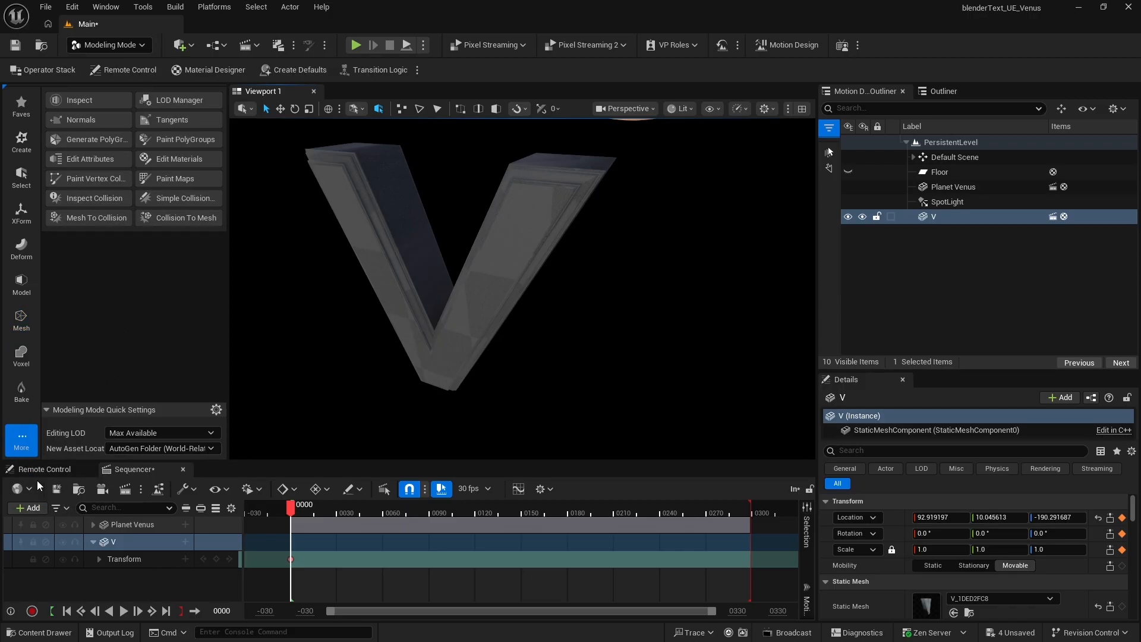
left_click(185, 160)
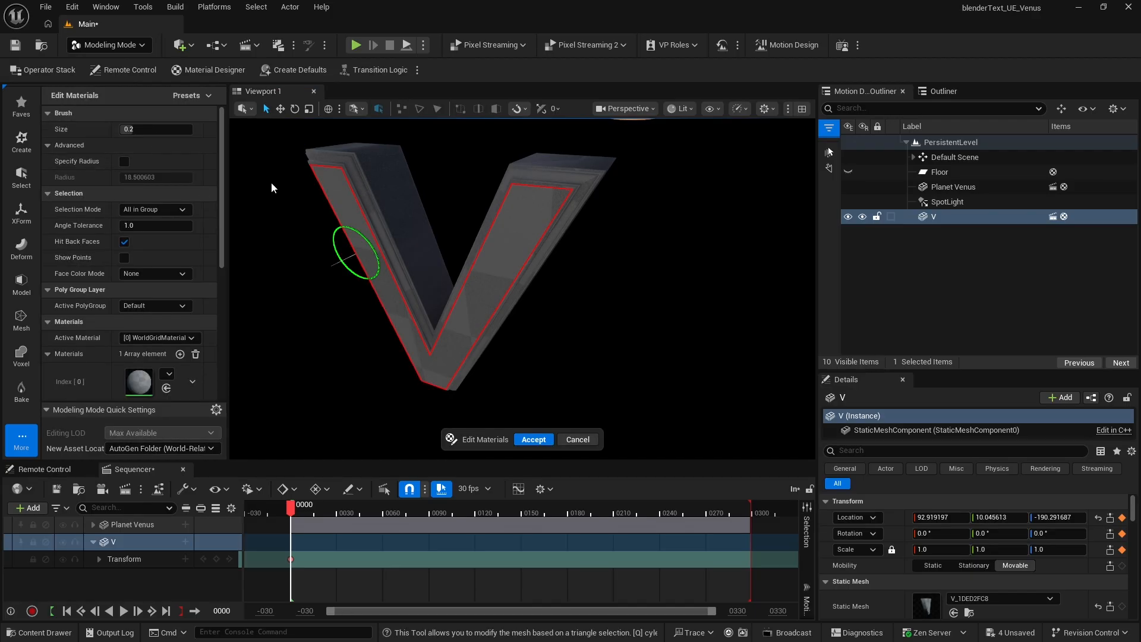
left_click(144, 130)
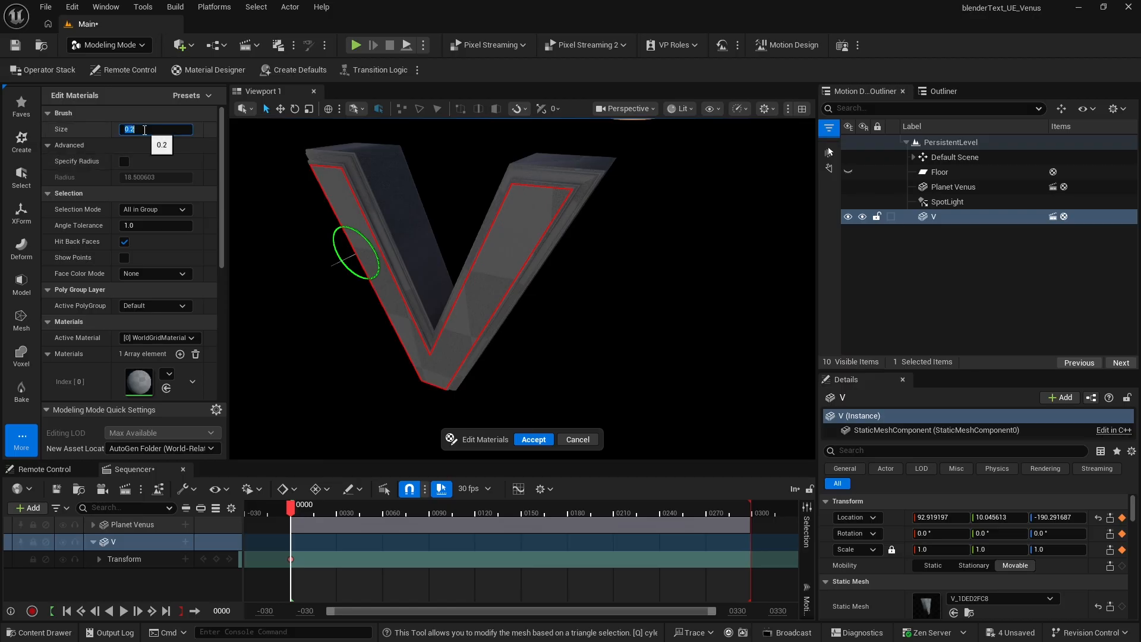
type(".1")
key("Return")
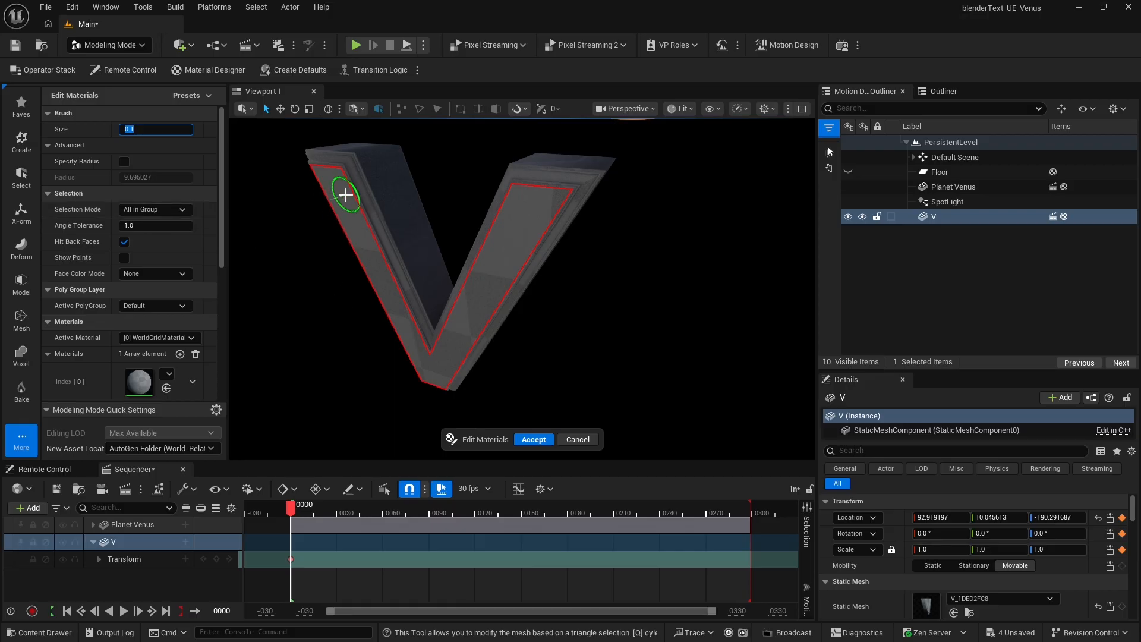
Step: Select both opposite flat faces of the V for material editing
left_click(340, 195)
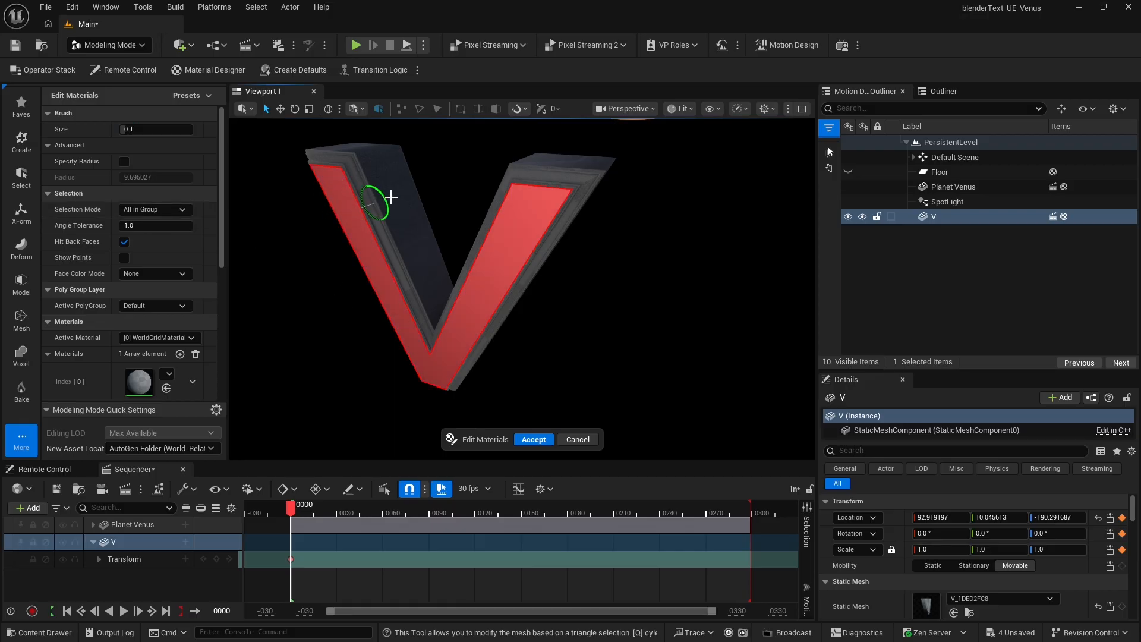
key("d")
right_click_drag(415, 189, 262, 193)
right_click_drag(581, 212, 560, 183)
left_click(479, 192)
Step: Assign the active material [0] WorldGridMaterial to the V's selected flat faces and accept the edit
scroll(89, 252, "down", 5)
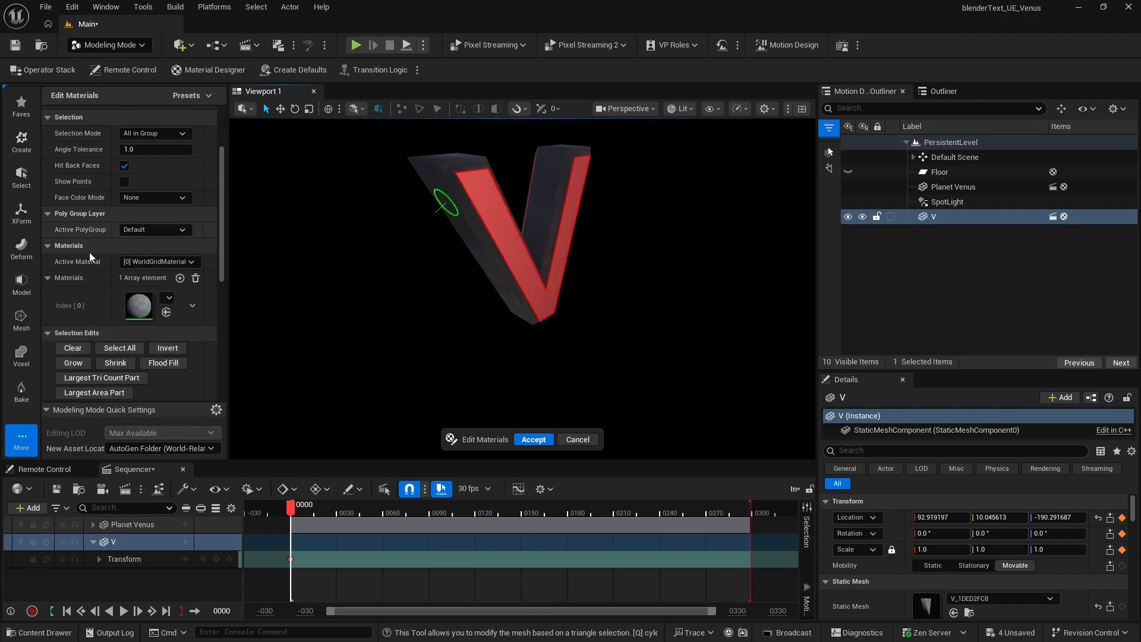
scroll(91, 268, "down", 1)
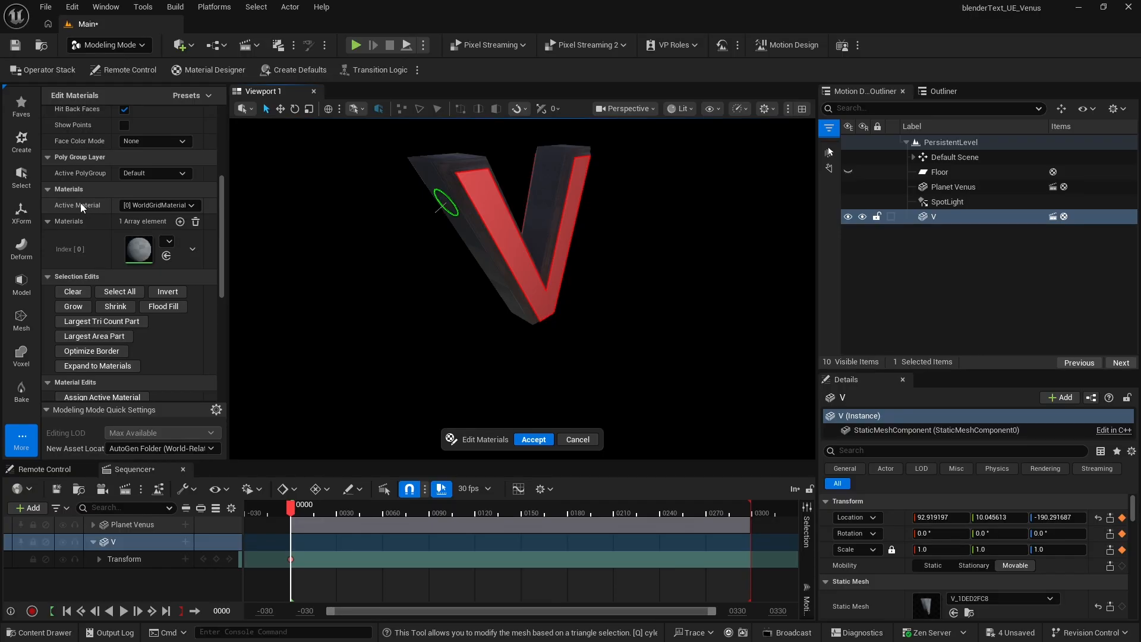
left_click_drag(222, 224, 219, 290)
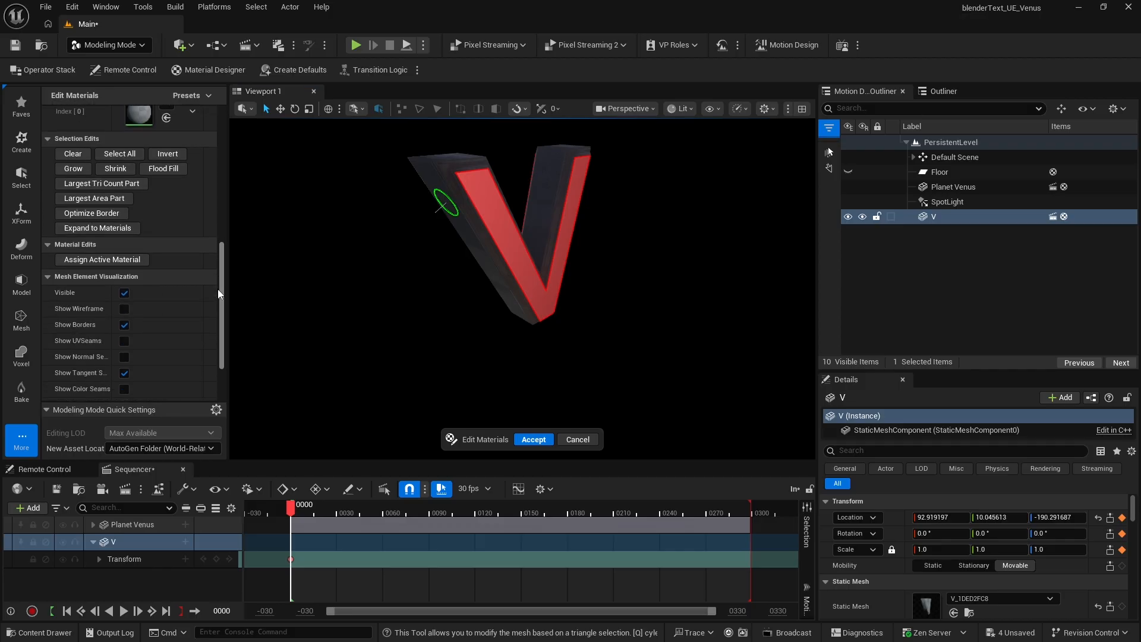
left_click(105, 260)
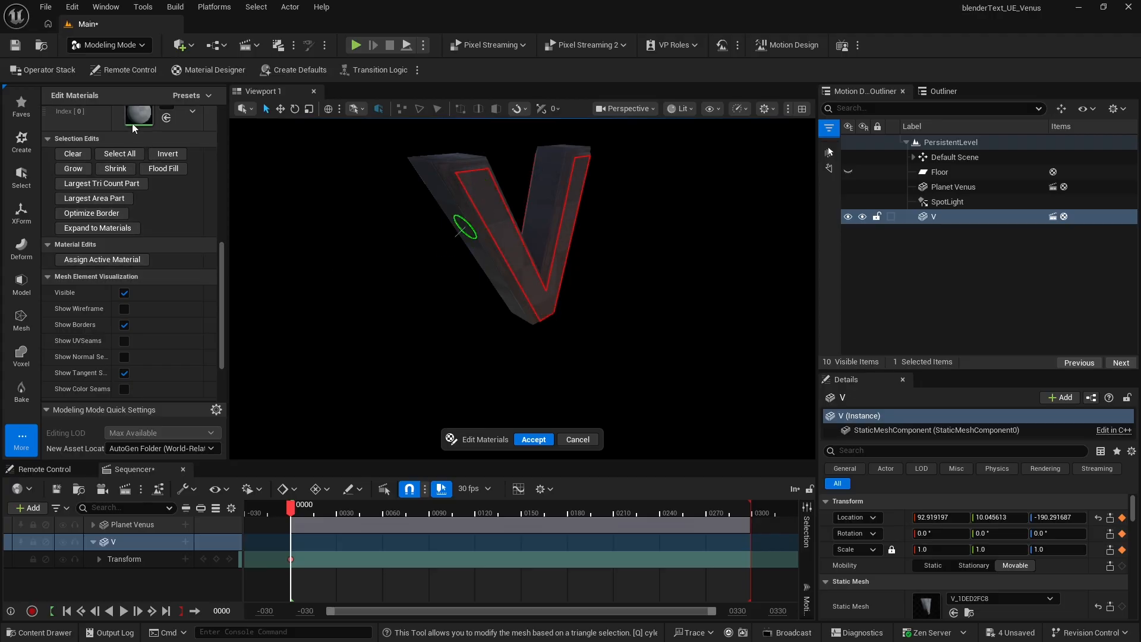
left_click(533, 440)
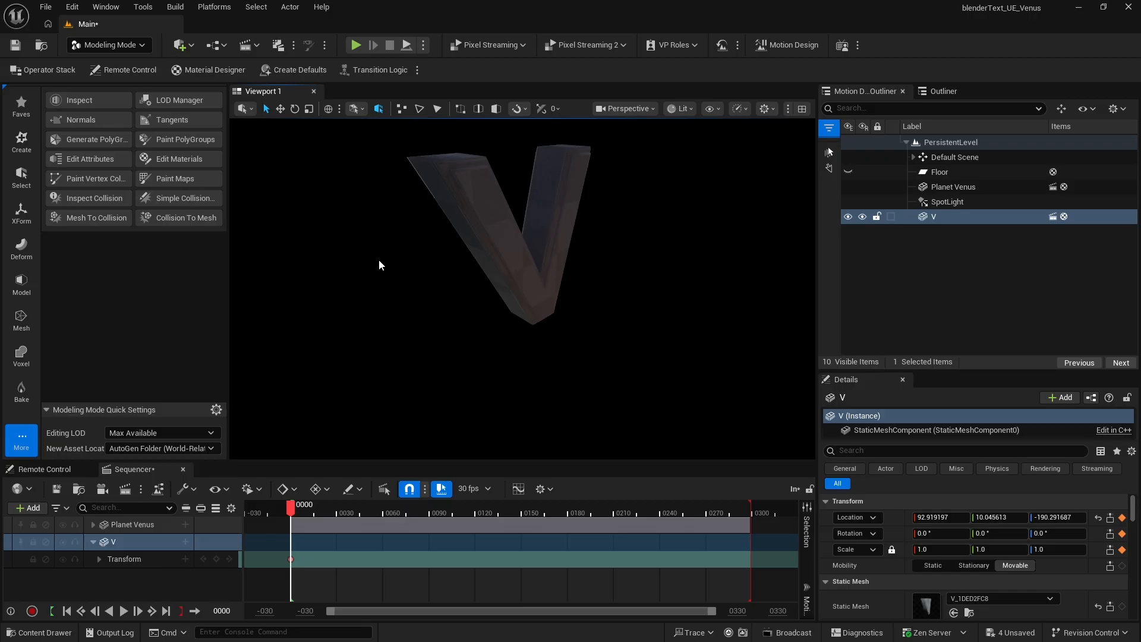
Step: Restart Edit Materials on the V, add a second material slot and make slot [1] the active material
left_click(174, 158)
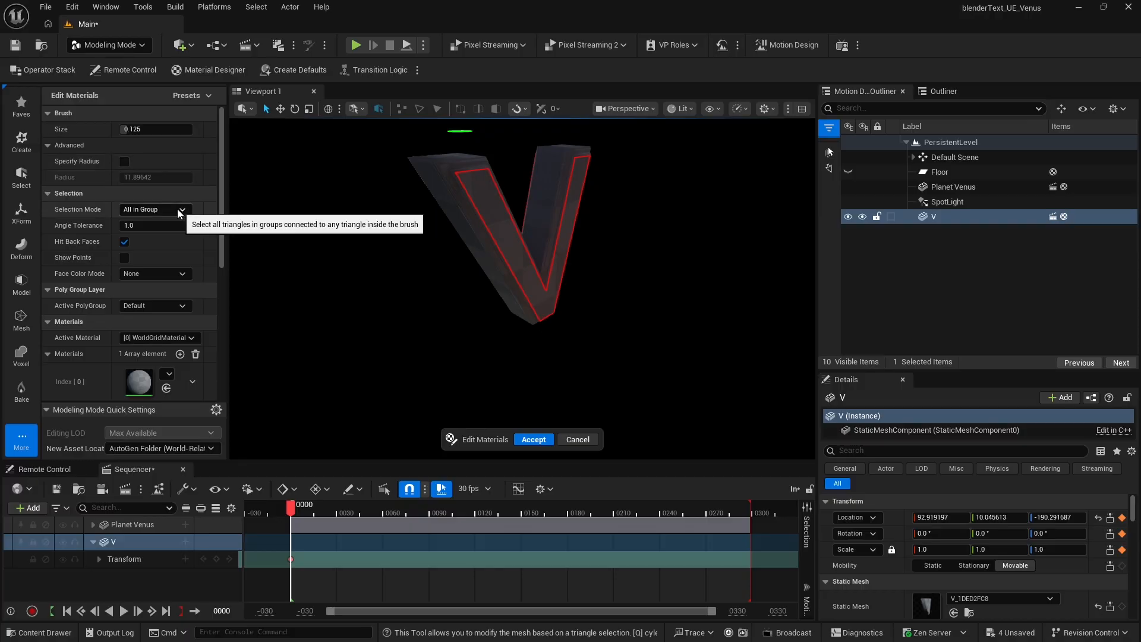
left_click(179, 354)
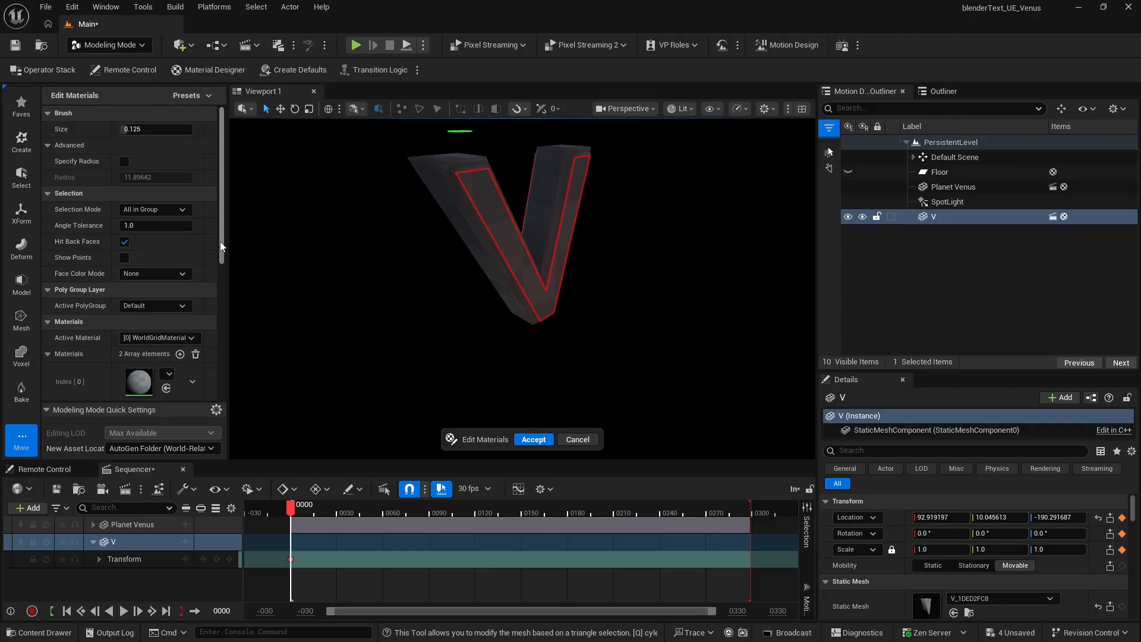
left_click_drag(220, 241, 223, 298)
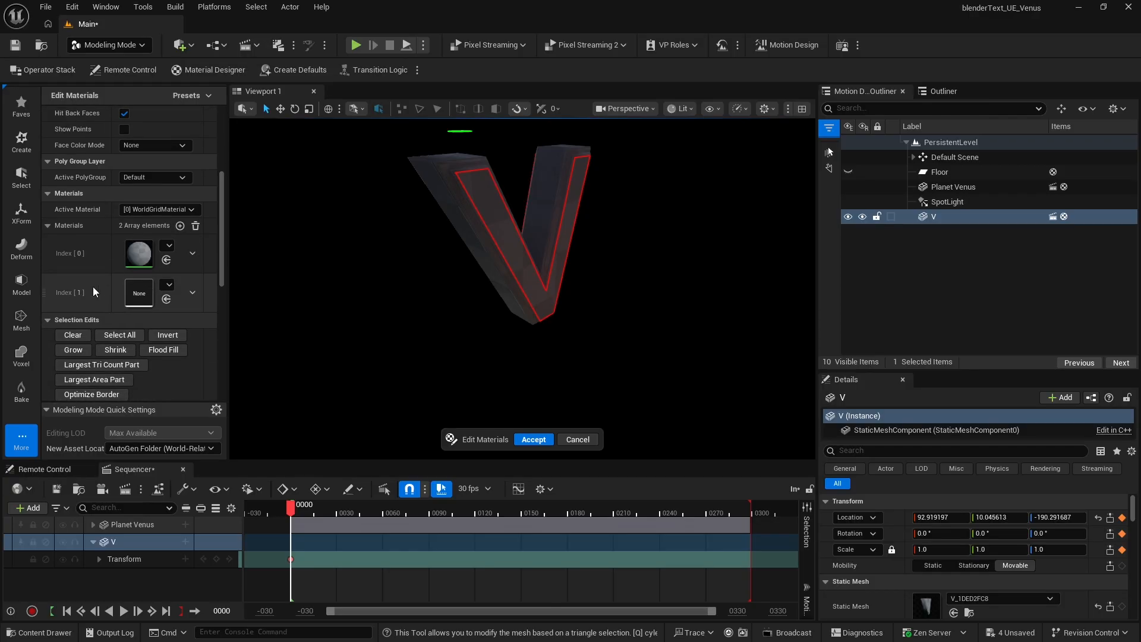
left_click(144, 210)
left_click(144, 232)
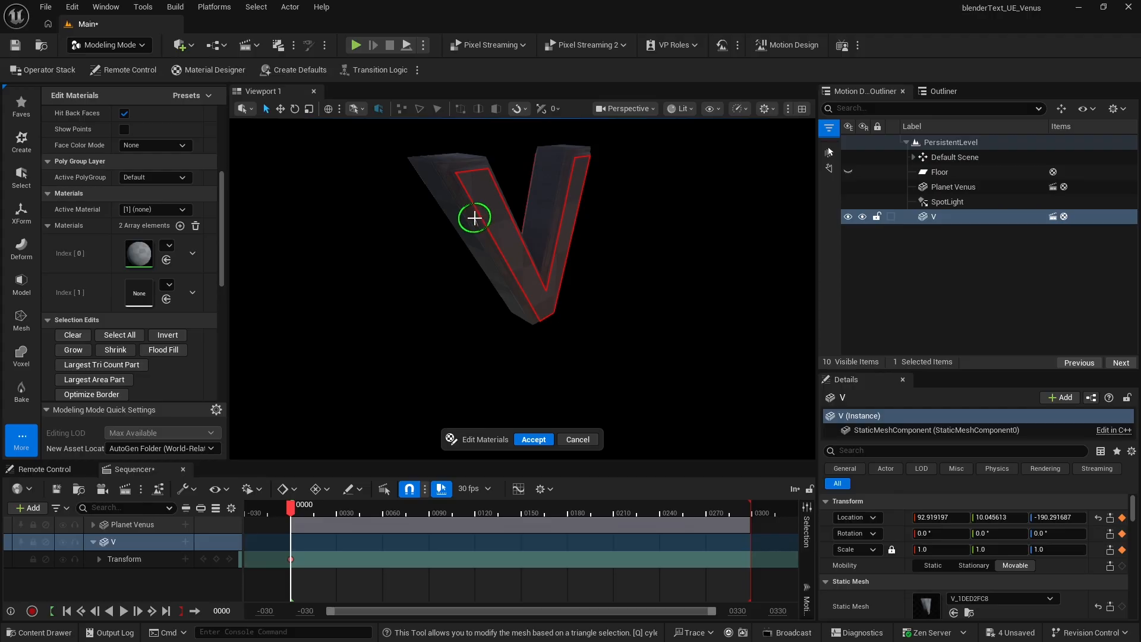
Step: Select the V's bevels around both flat faces, with the face color mode set to By Group
left_click(474, 218)
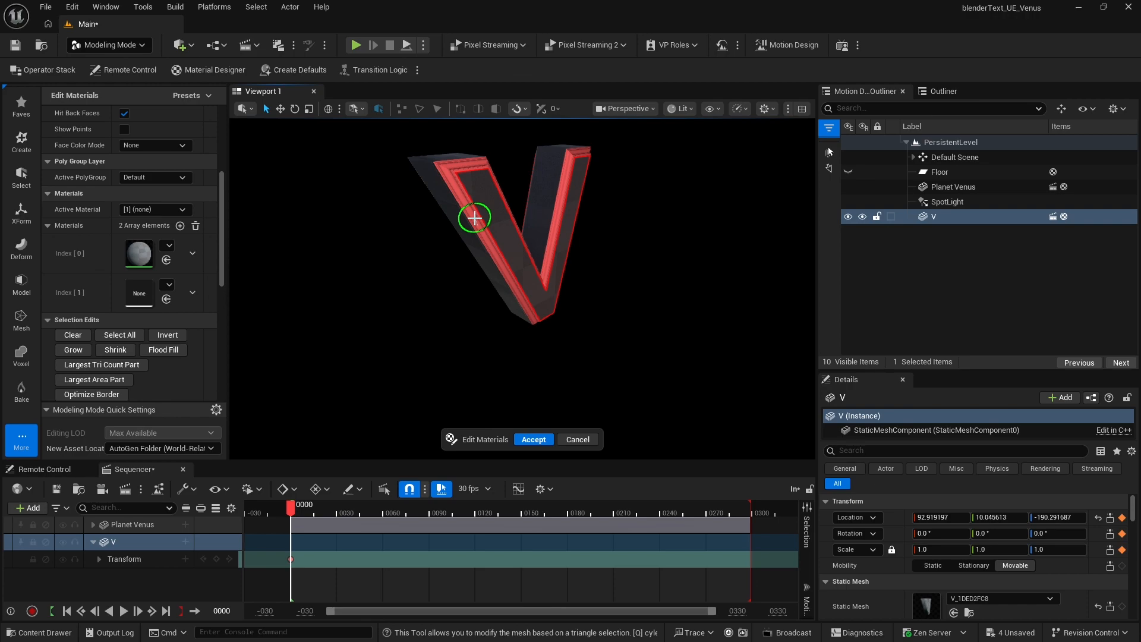
key("q")
left_click_drag(426, 251, 514, 260, "alt")
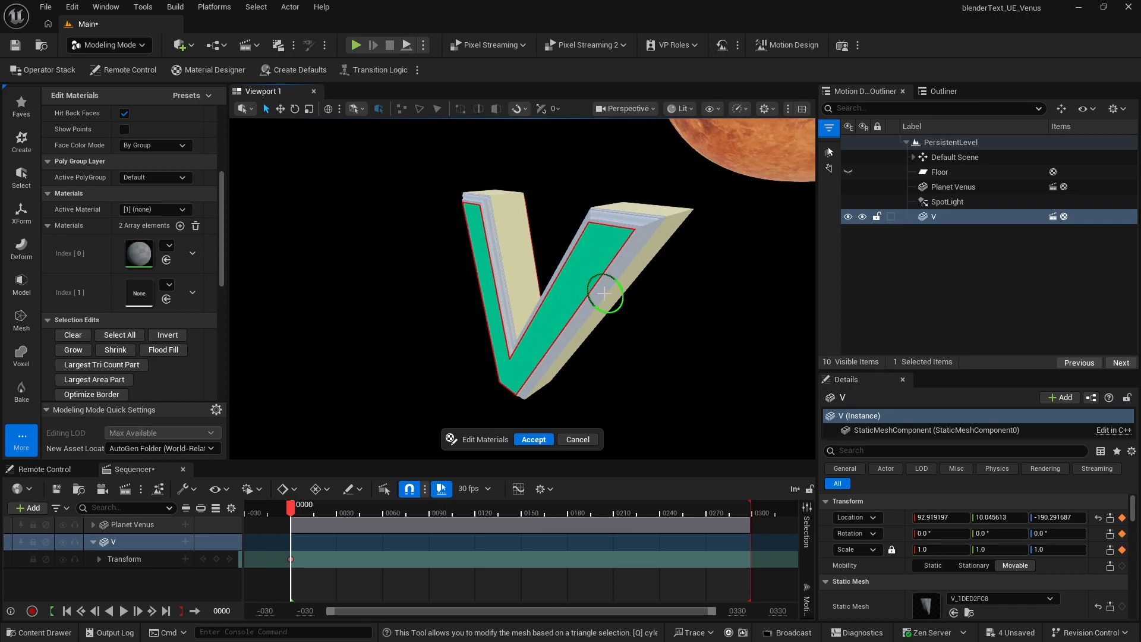
left_click(601, 293)
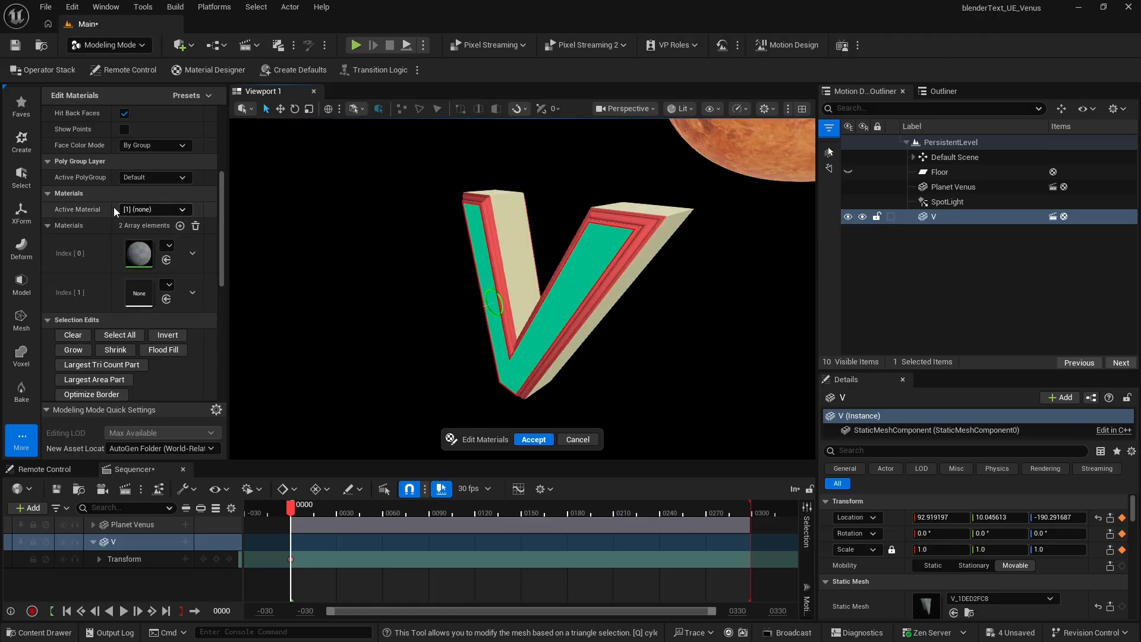
Step: Assign active material slot [1] to the V's selected bevels and accept the edit
scroll(156, 305, "down", 3)
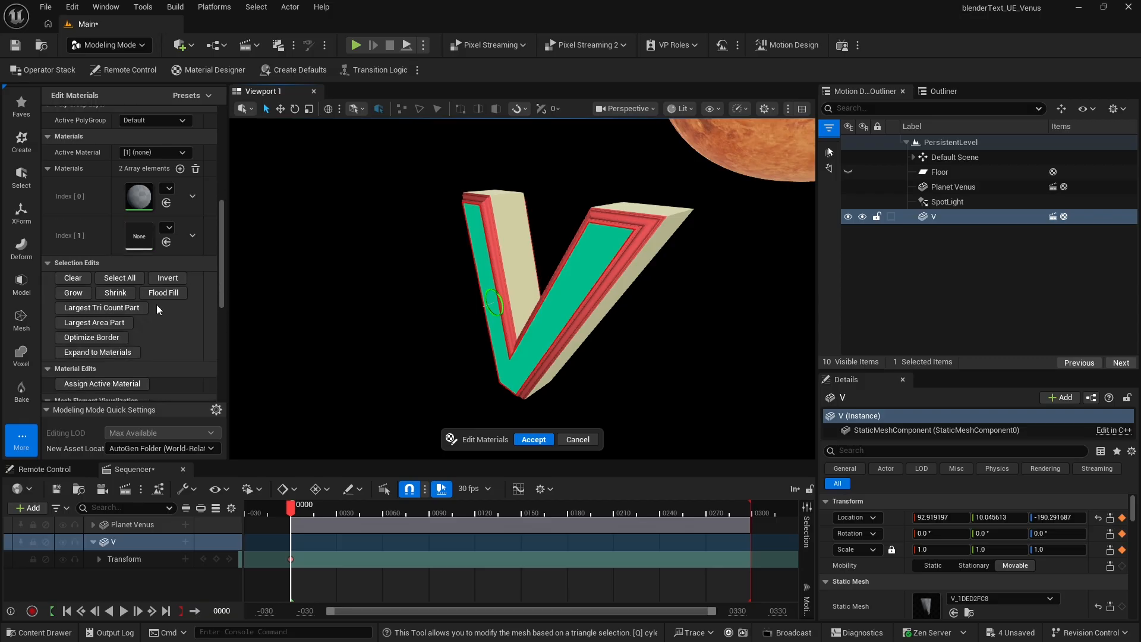
left_click(99, 347)
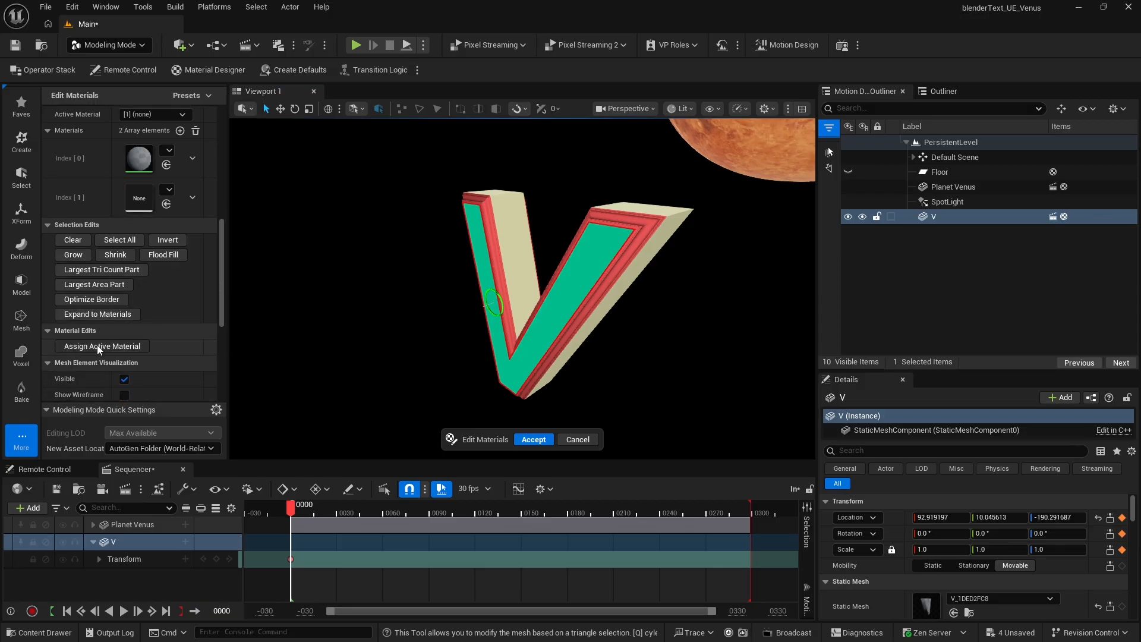
left_click(535, 440)
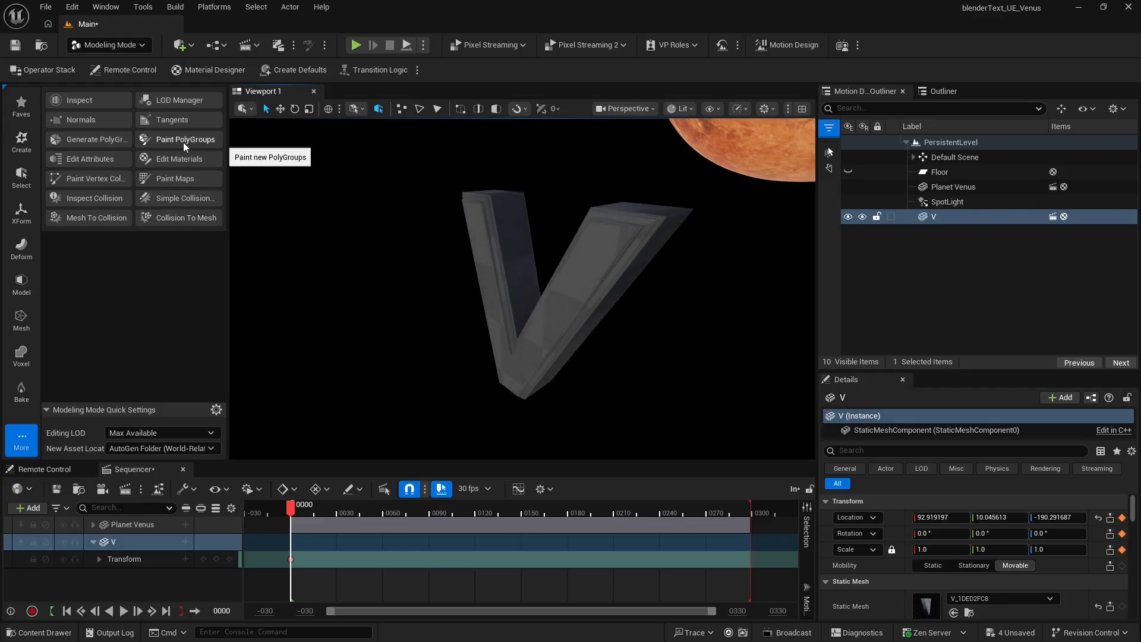
Step: Restart Edit Materials on the V, select its extruded sides, add a third material slot and make slot [2] the active material
left_click(172, 159)
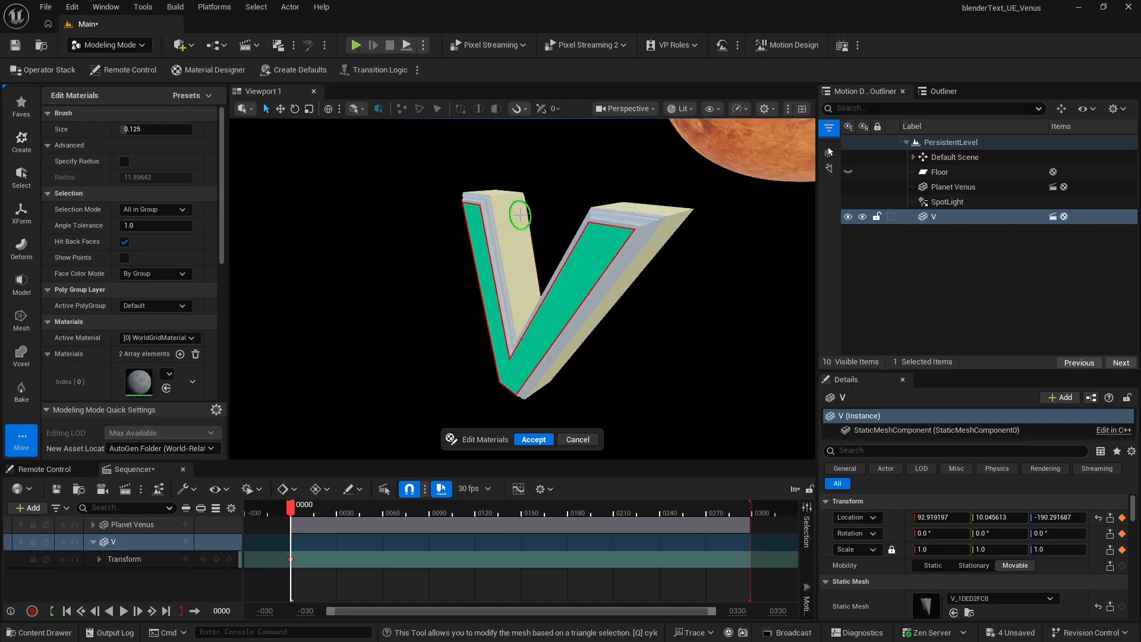
left_click(515, 218)
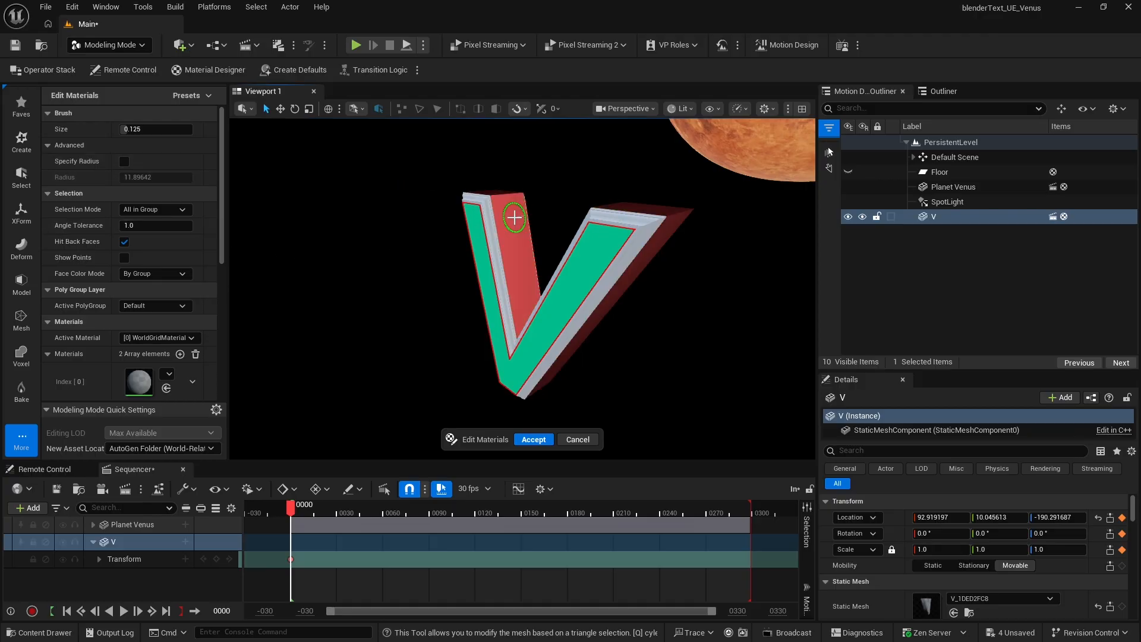
left_click(180, 354)
left_click_drag(220, 233, 220, 298)
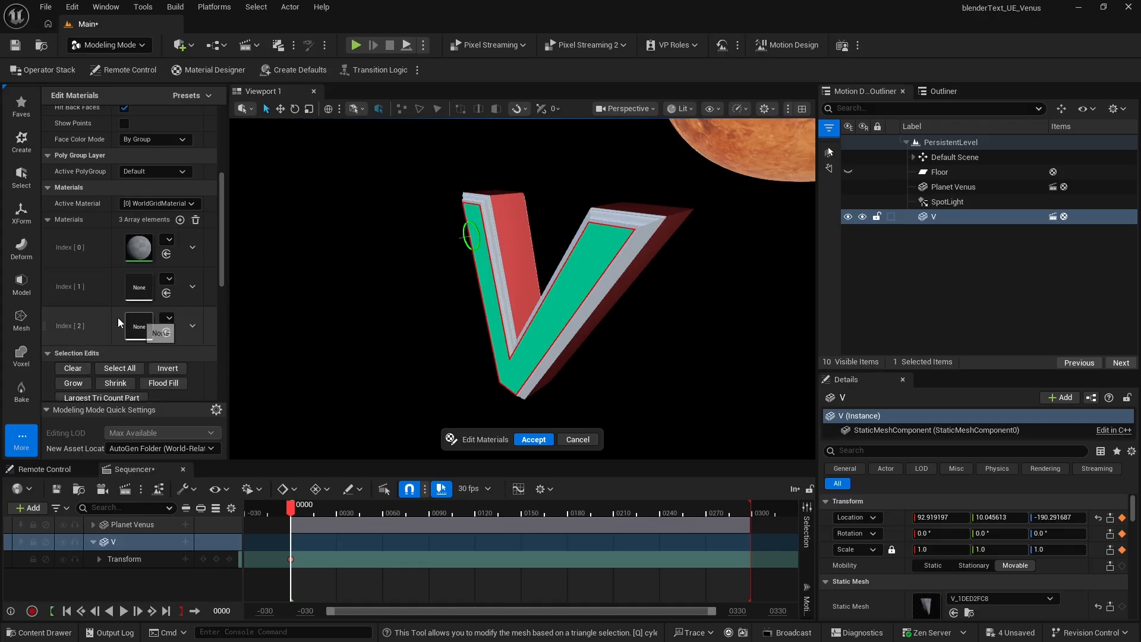
left_click(149, 204)
left_click(151, 237)
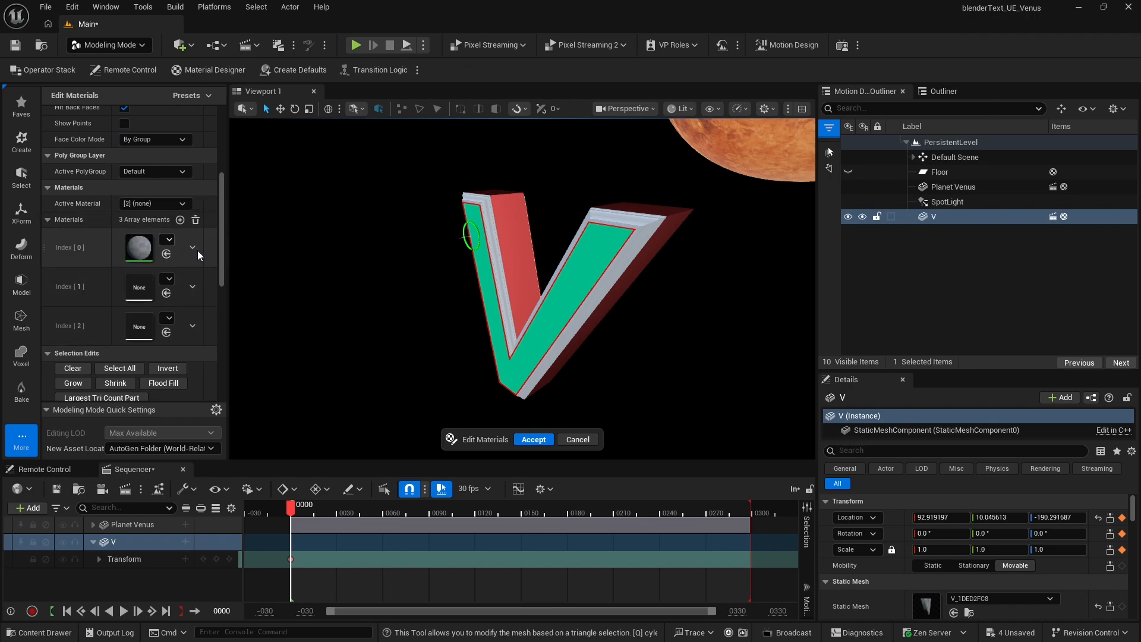
Step: Assign active material slot [2] to the V's selected extruded sides and accept the edit
left_click_drag(222, 249, 220, 309)
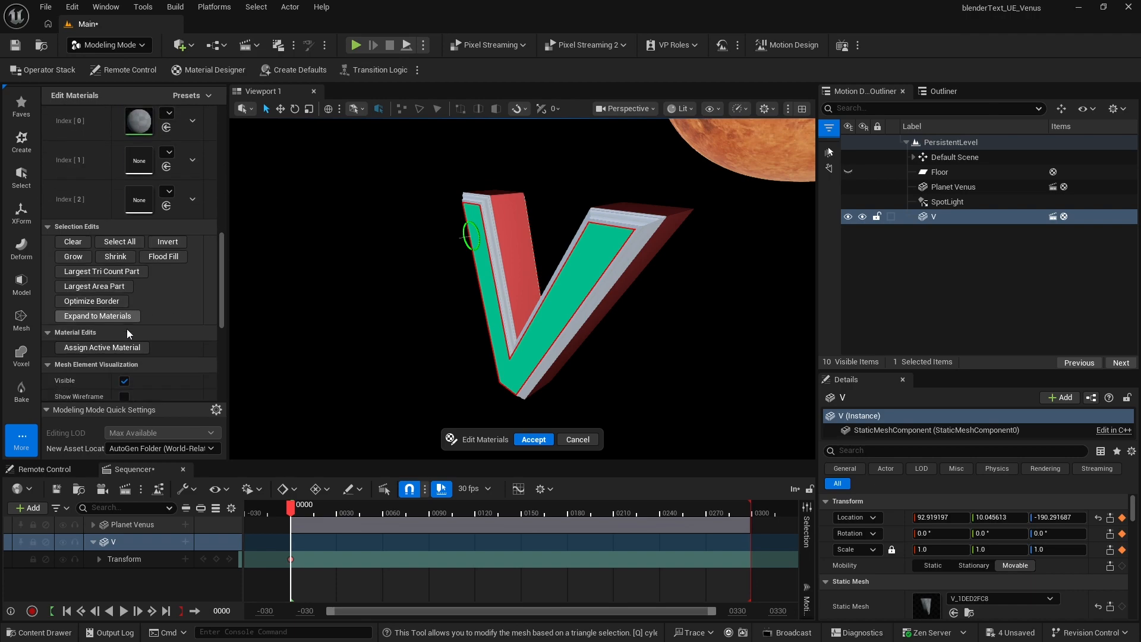
left_click(106, 348)
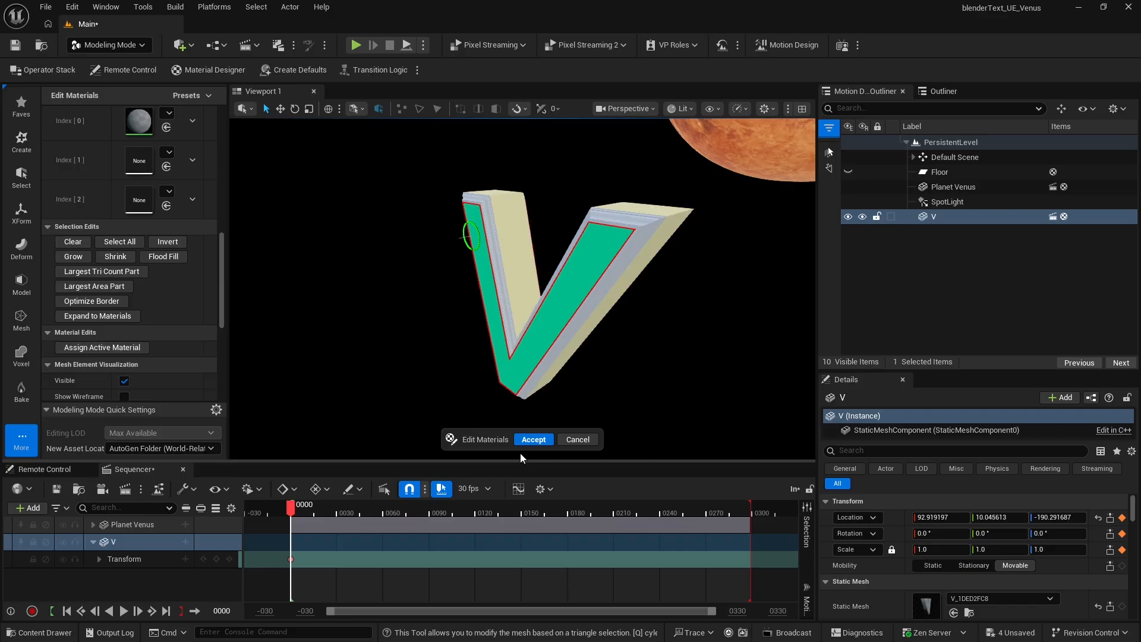
left_click(533, 440)
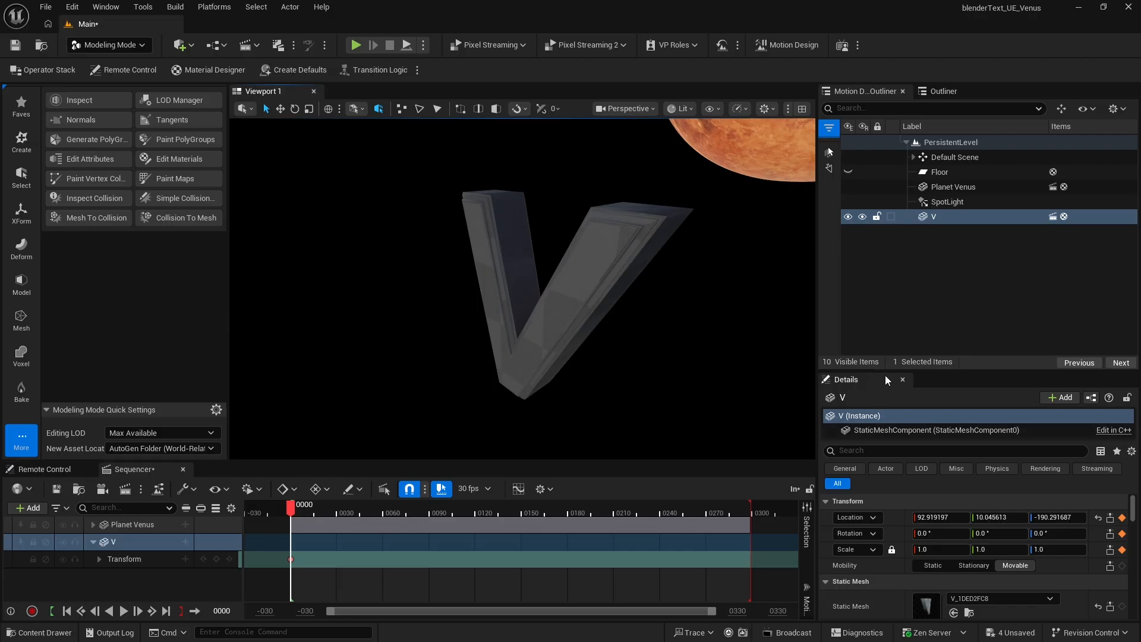
Step: Enlarge the V's details area and assign the MD_Front material to Element 0
left_click_drag(886, 374, 881, 256)
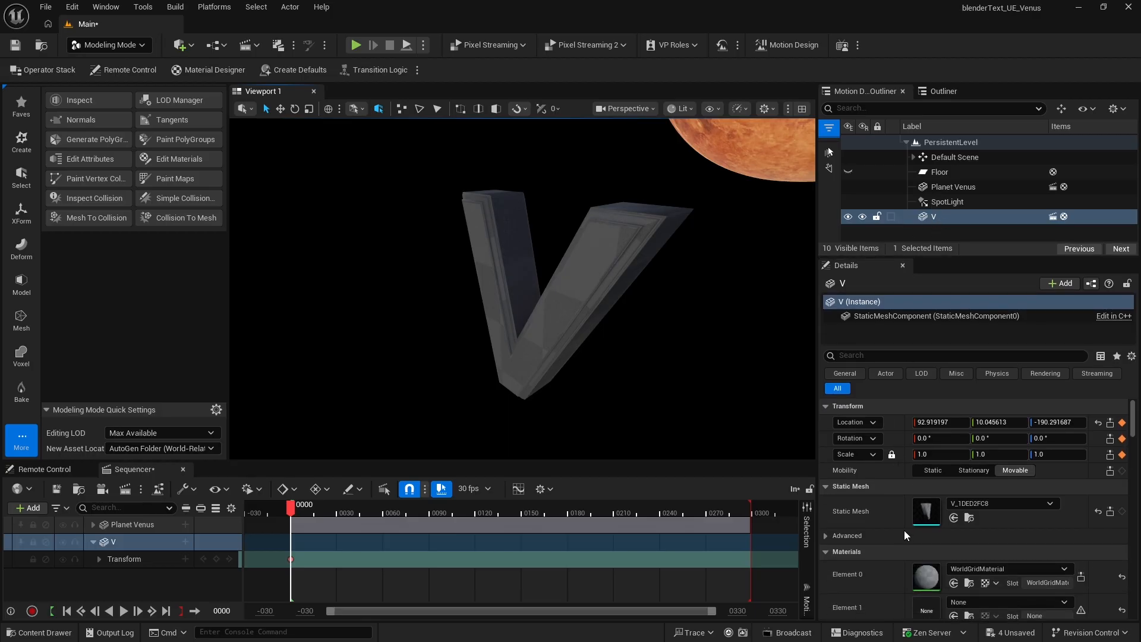
scroll(903, 530, "down", 3)
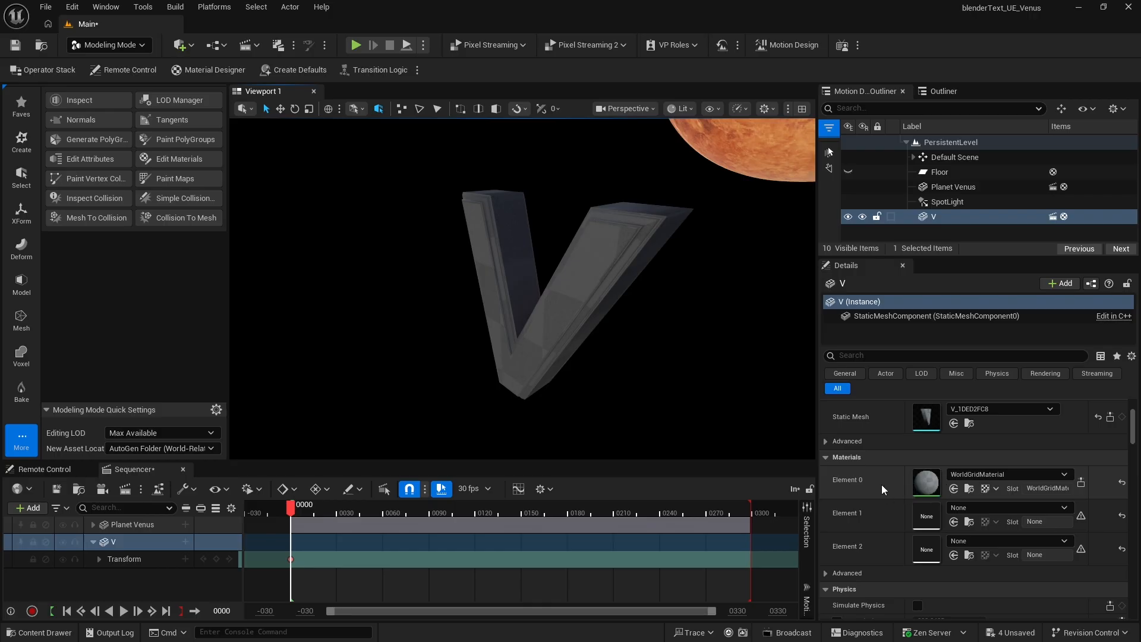
left_click(990, 475)
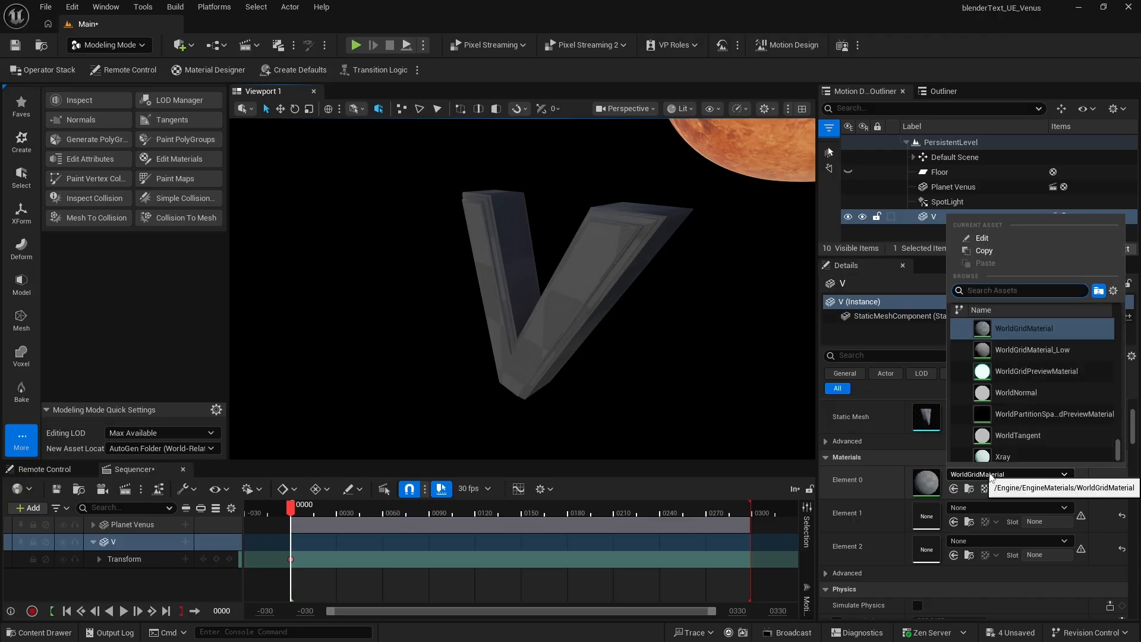
type("fron")
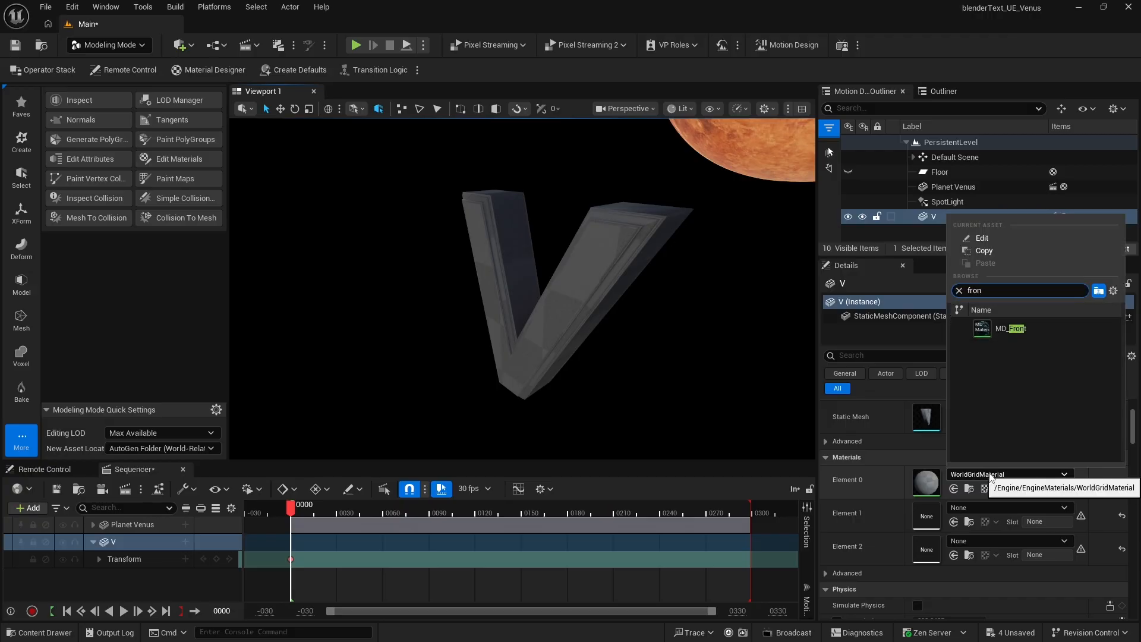
left_click(985, 328)
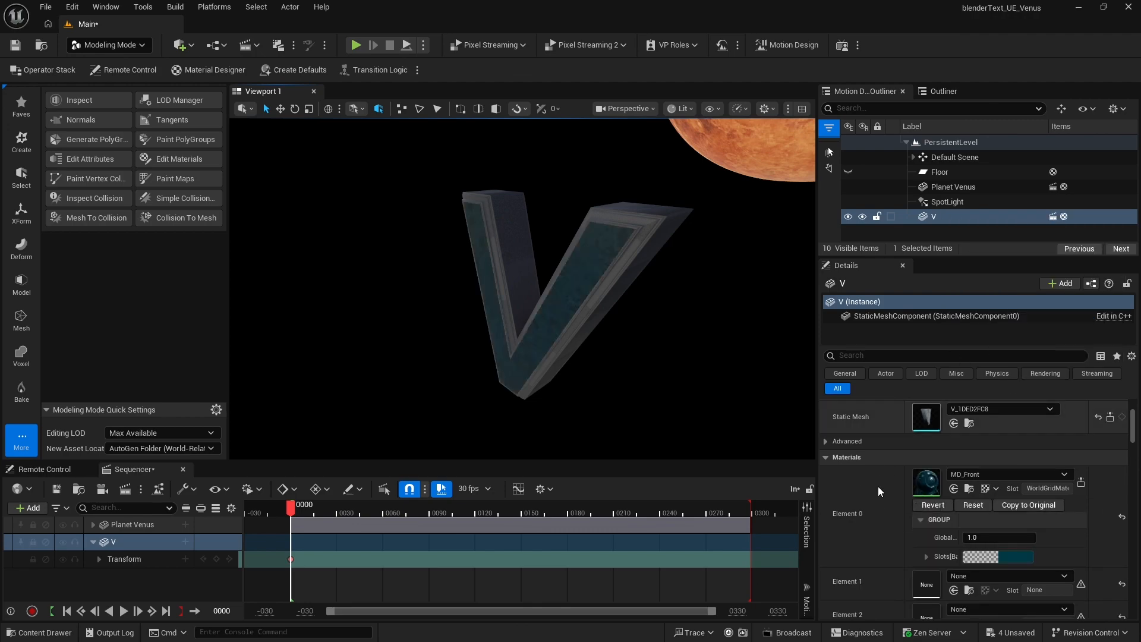
Step: Assign the MD_Bevel material to the V's Element 1
scroll(878, 494, "down", 2)
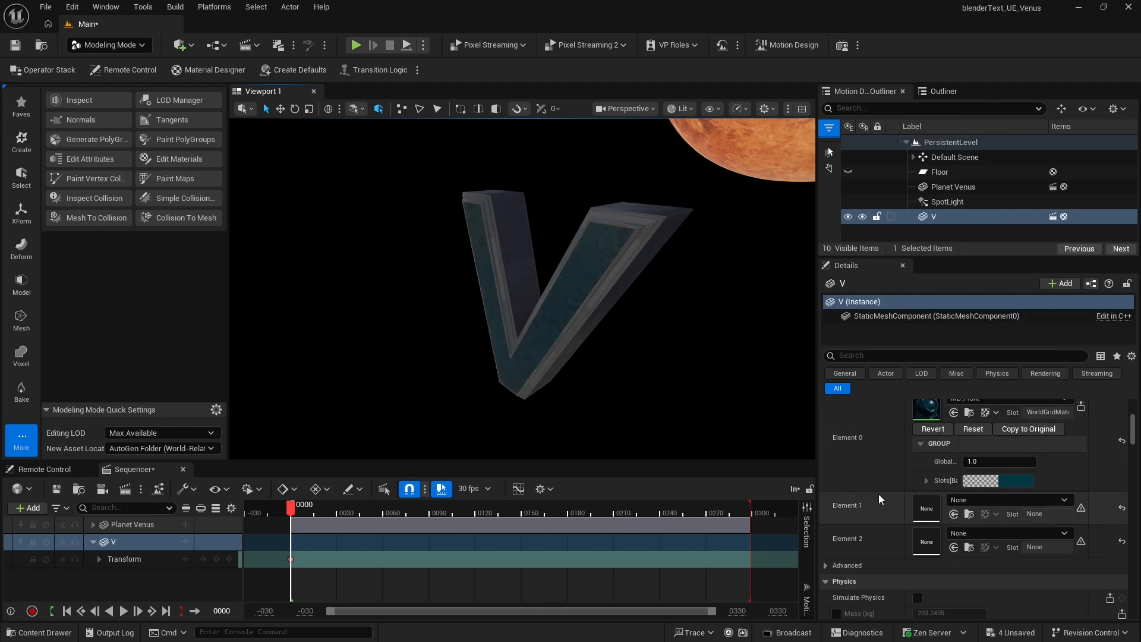
left_click(1004, 501)
type("bev")
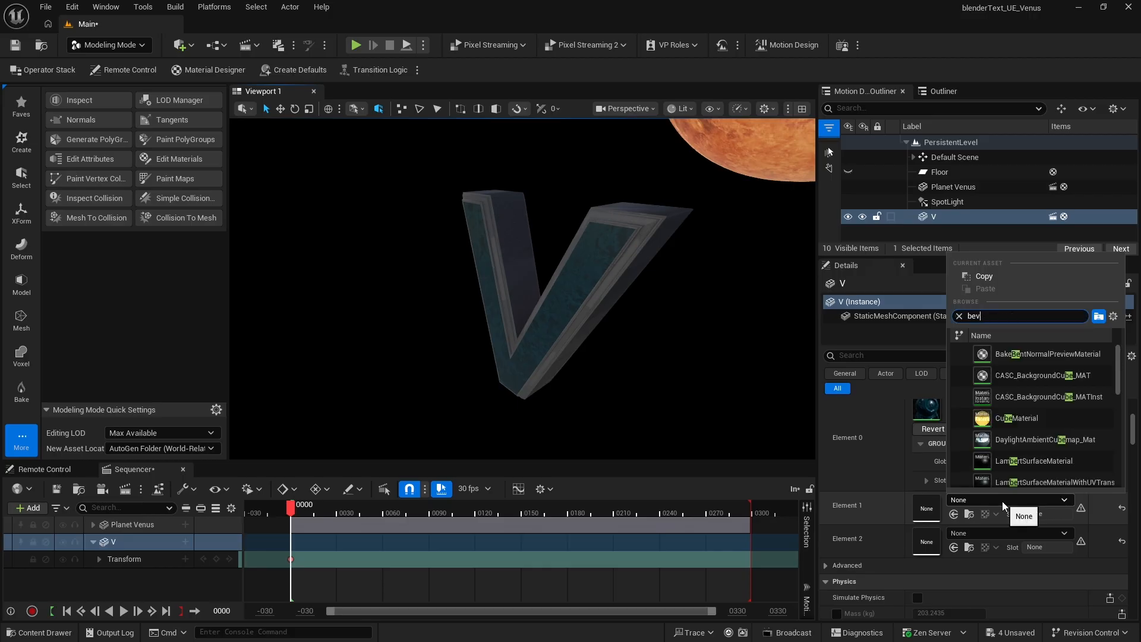
type("e")
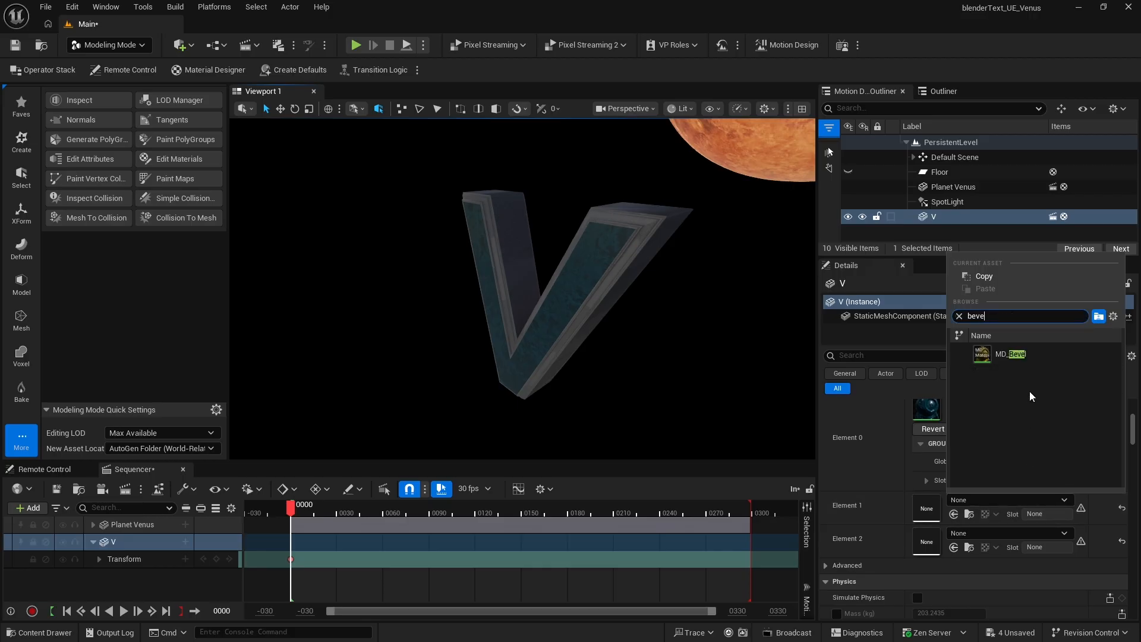
left_click(1006, 355)
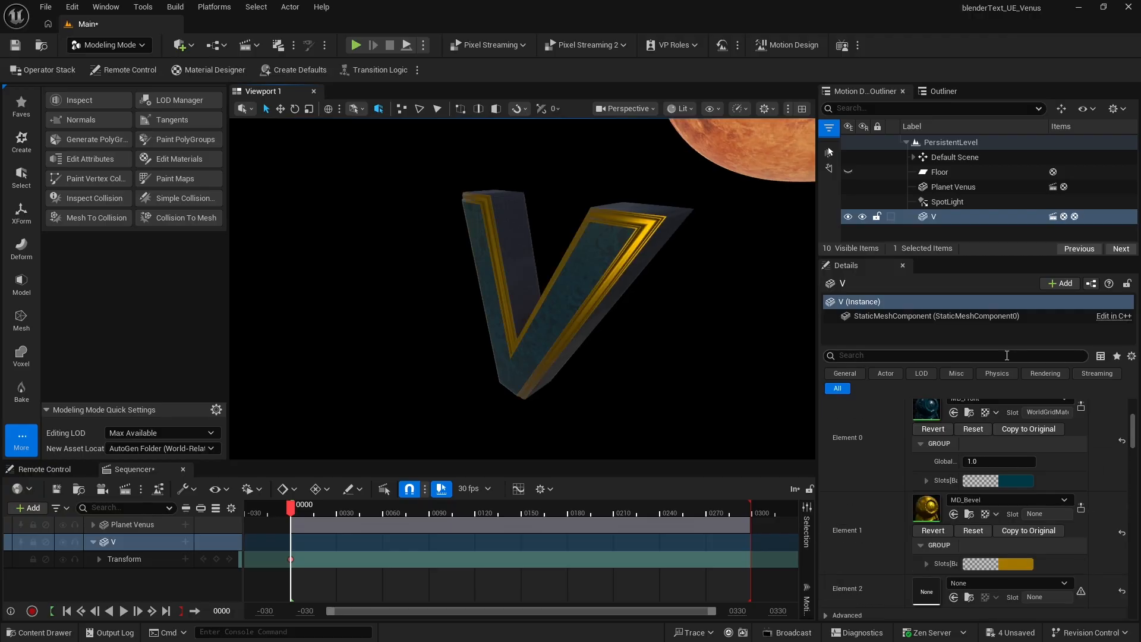
Step: Assign the MD_Extrude material to the V's Element 2
scroll(866, 465, "down", 3)
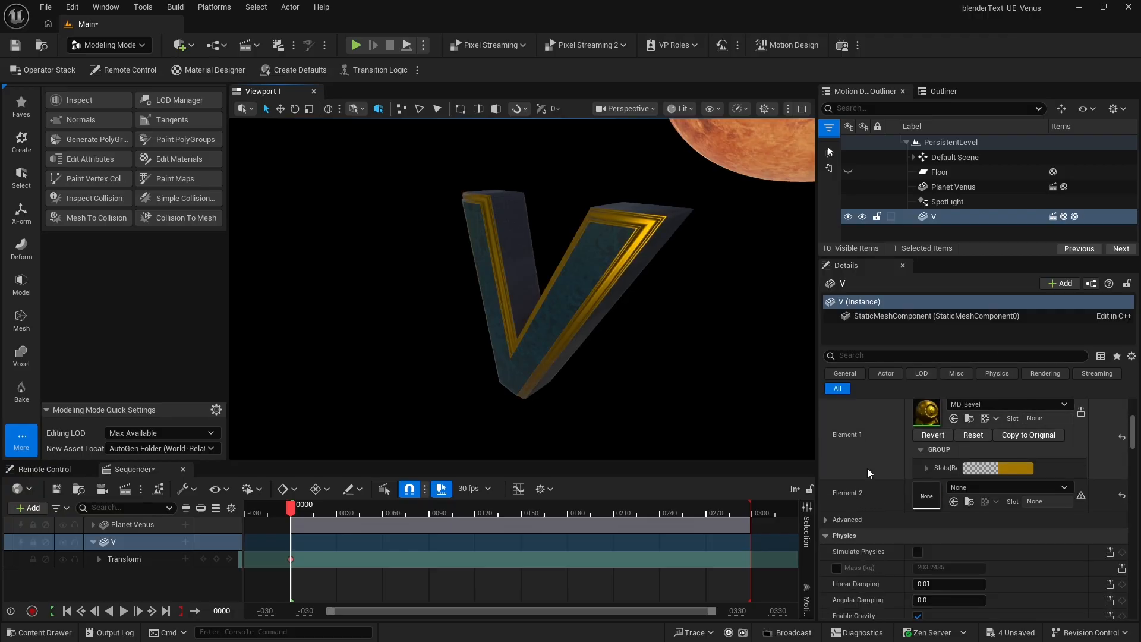
left_click(990, 488)
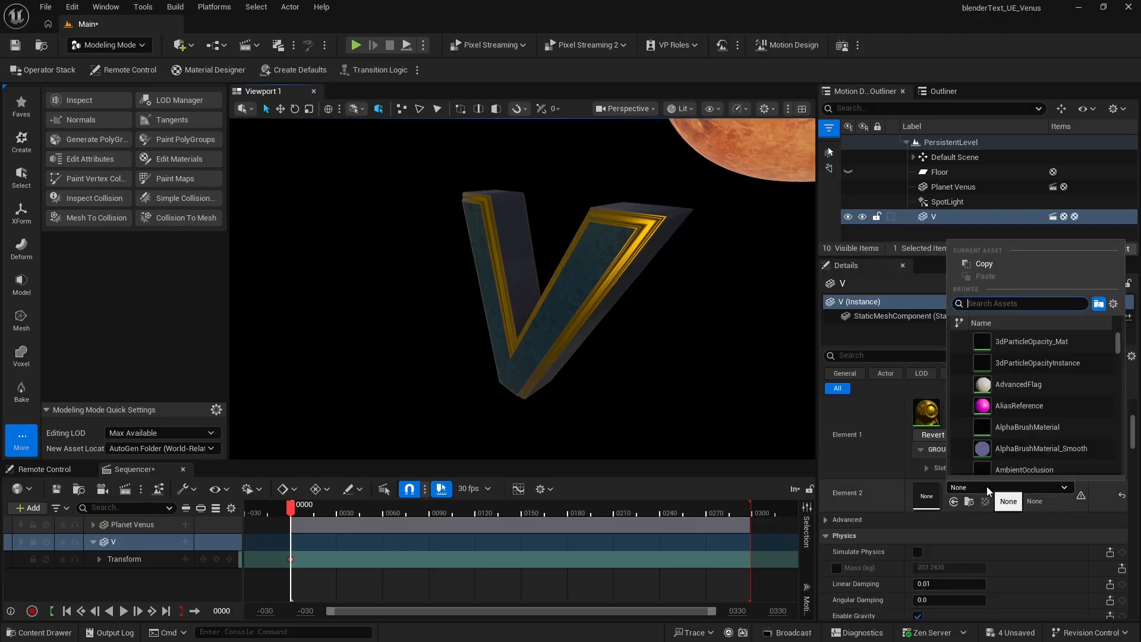
type("extr")
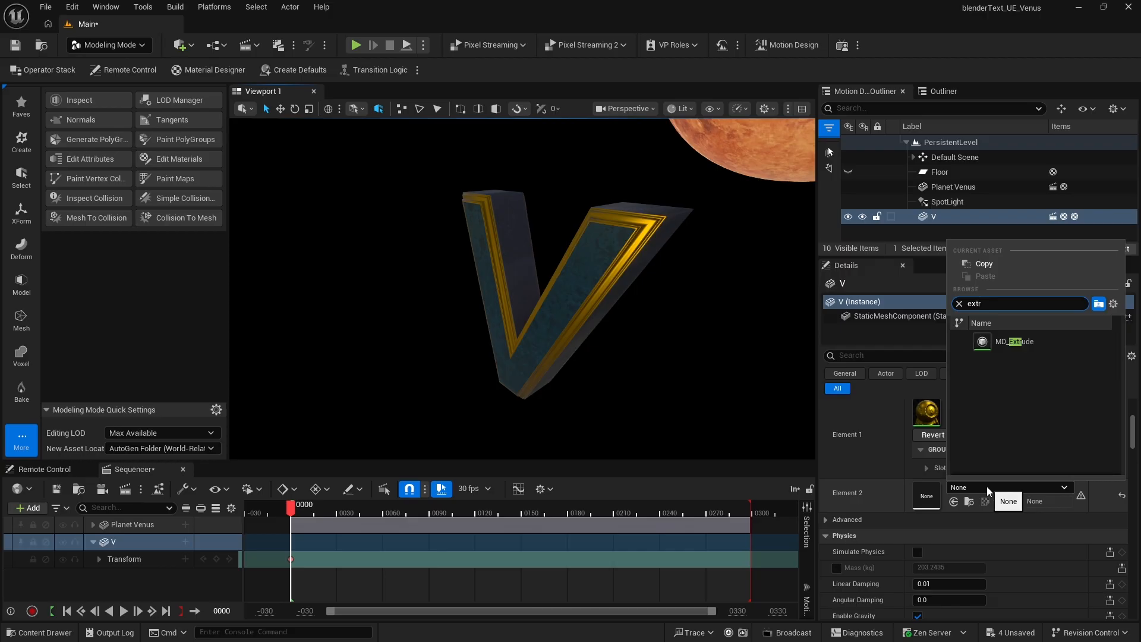
type("ud")
left_click(1010, 341)
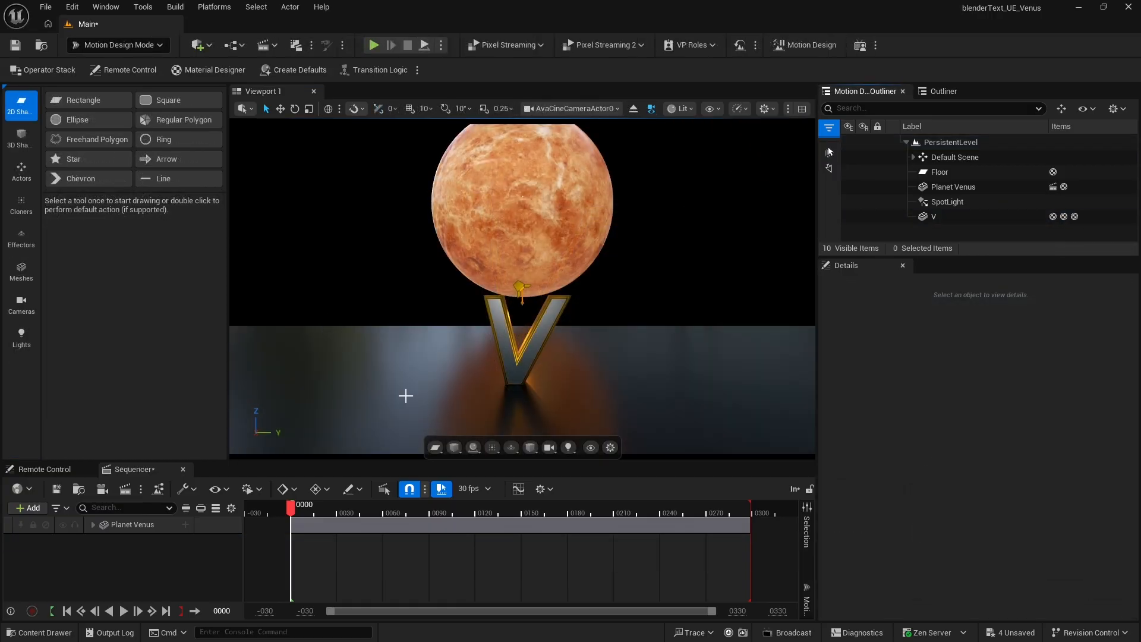
Step: Place the S static mesh from the Importedmeshes folder in the scene beside the V
left_click(42, 632)
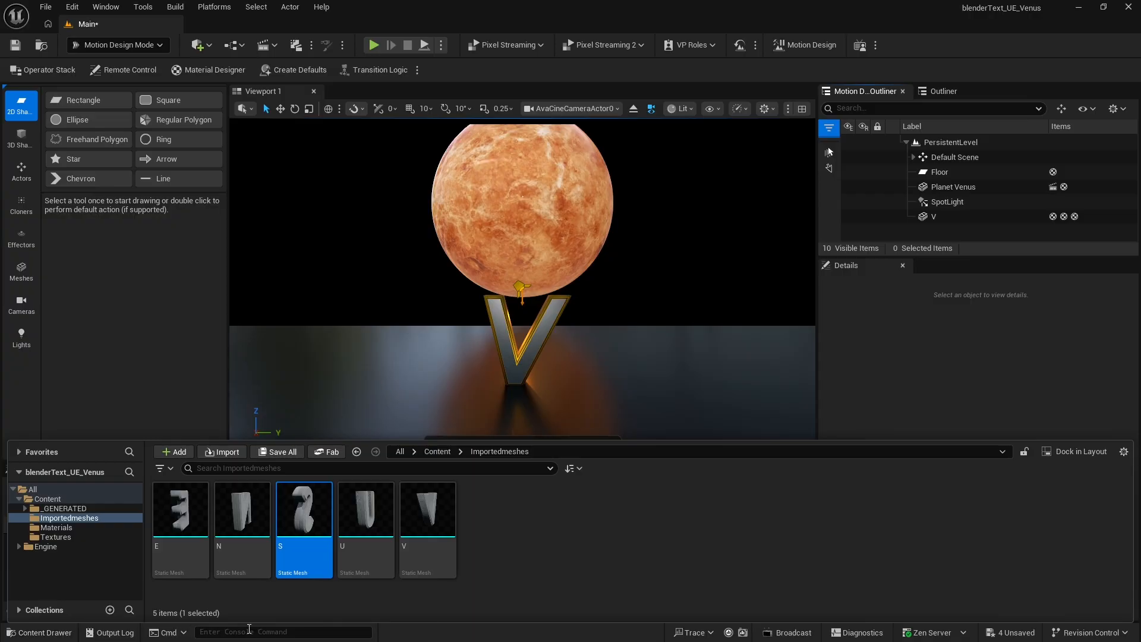
mouse_move(303, 508)
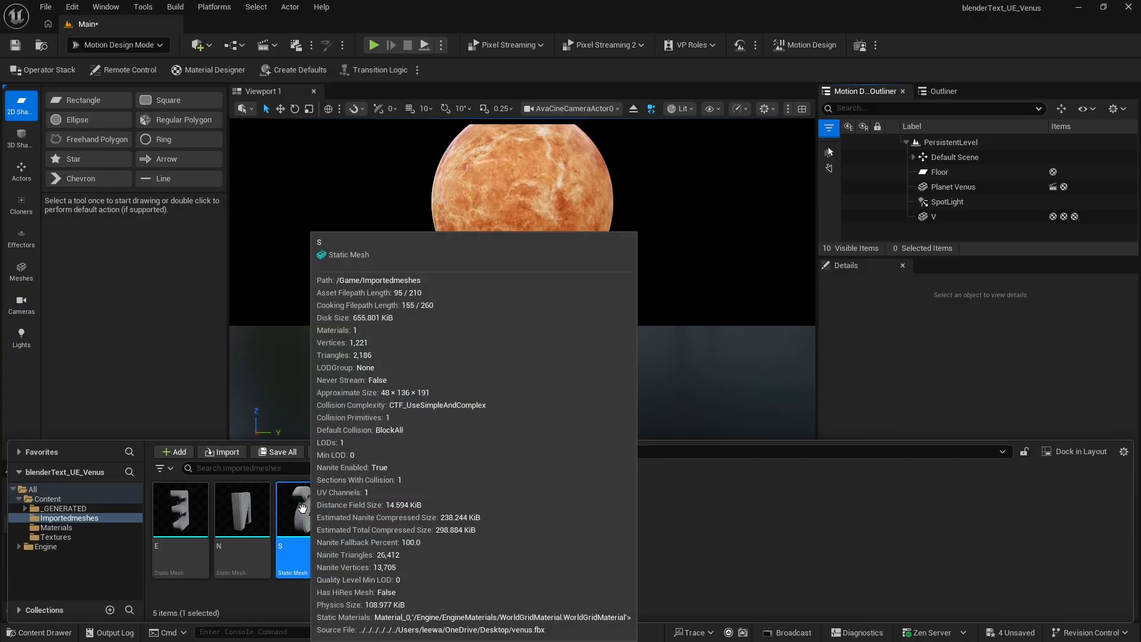
left_click_drag(303, 508, 566, 373)
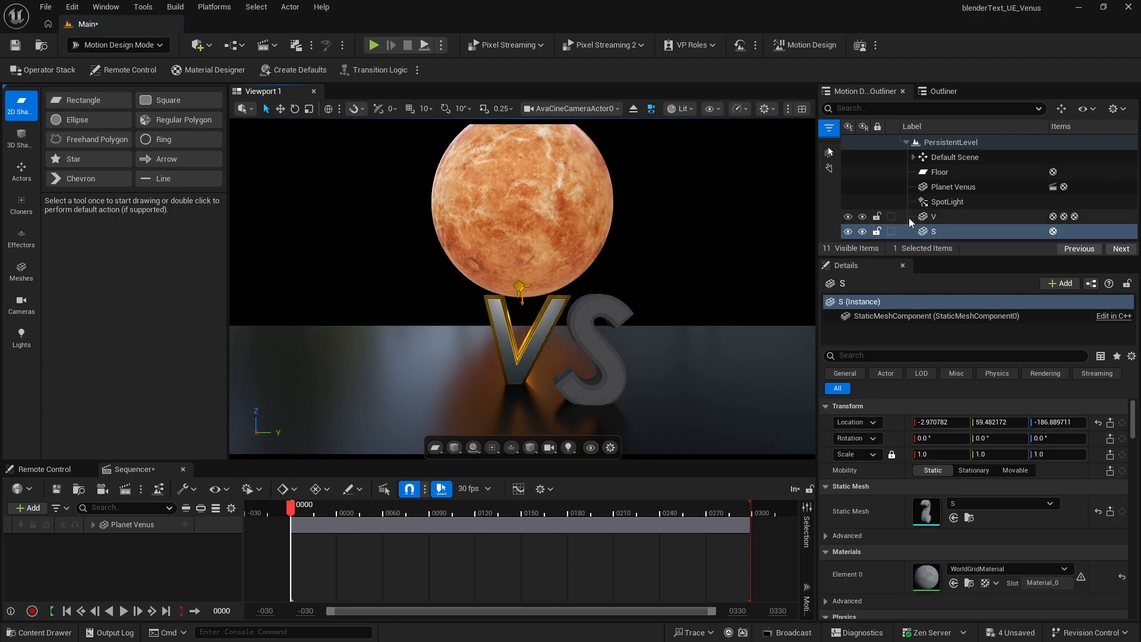
Step: Hide the V and the Floor, and reset the S's location to 0, 0, 0
left_click(848, 216)
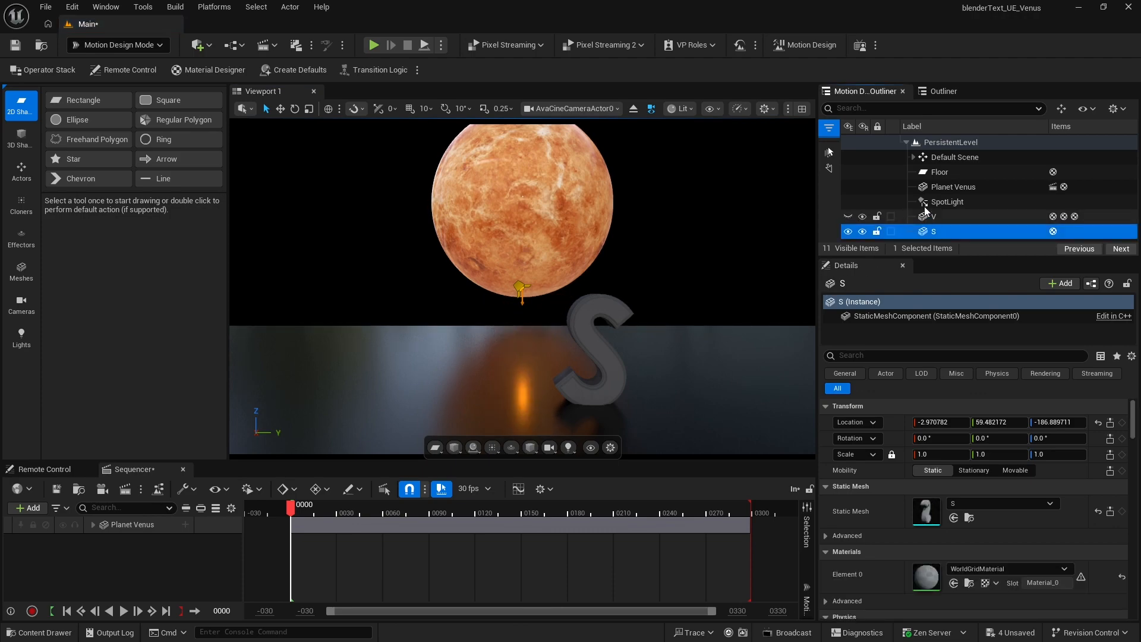
left_click(849, 173)
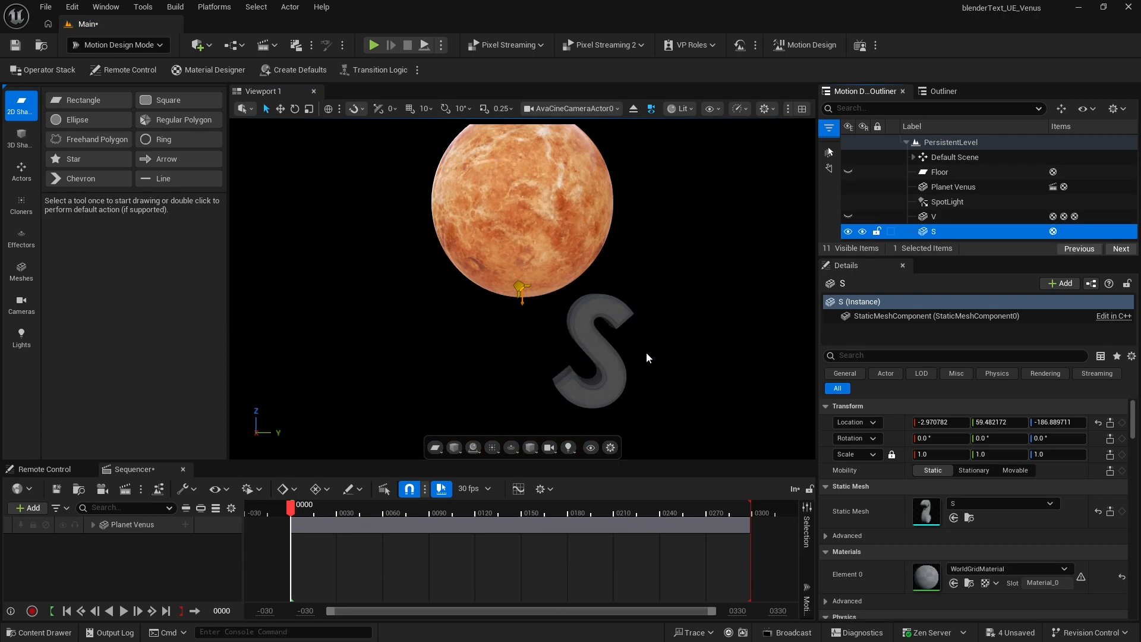
left_click(602, 352)
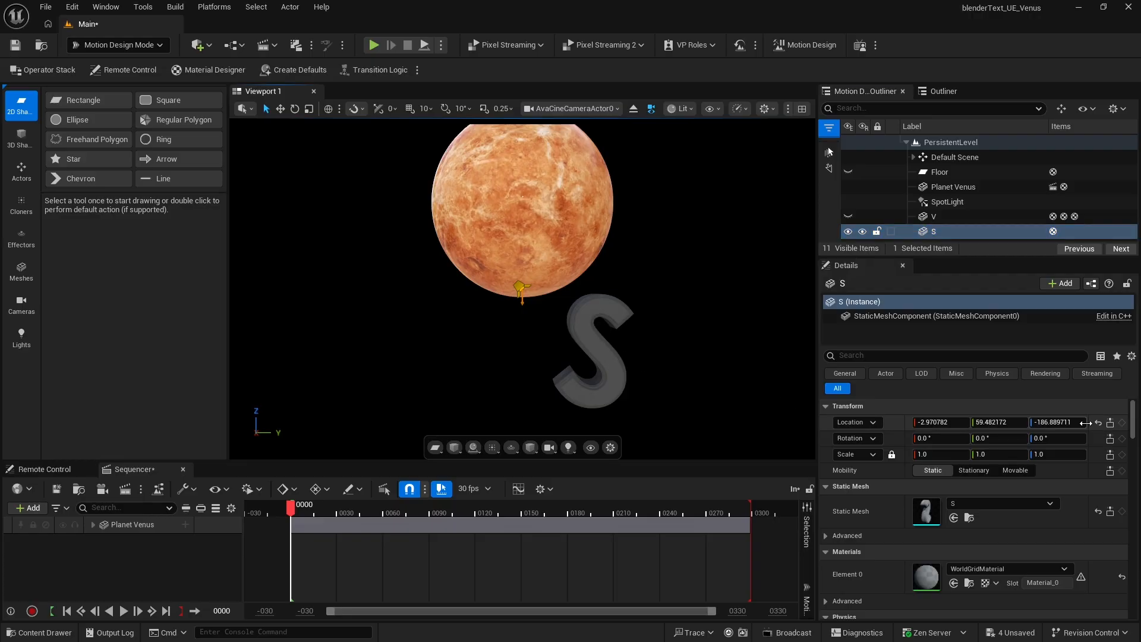
left_click(1097, 423)
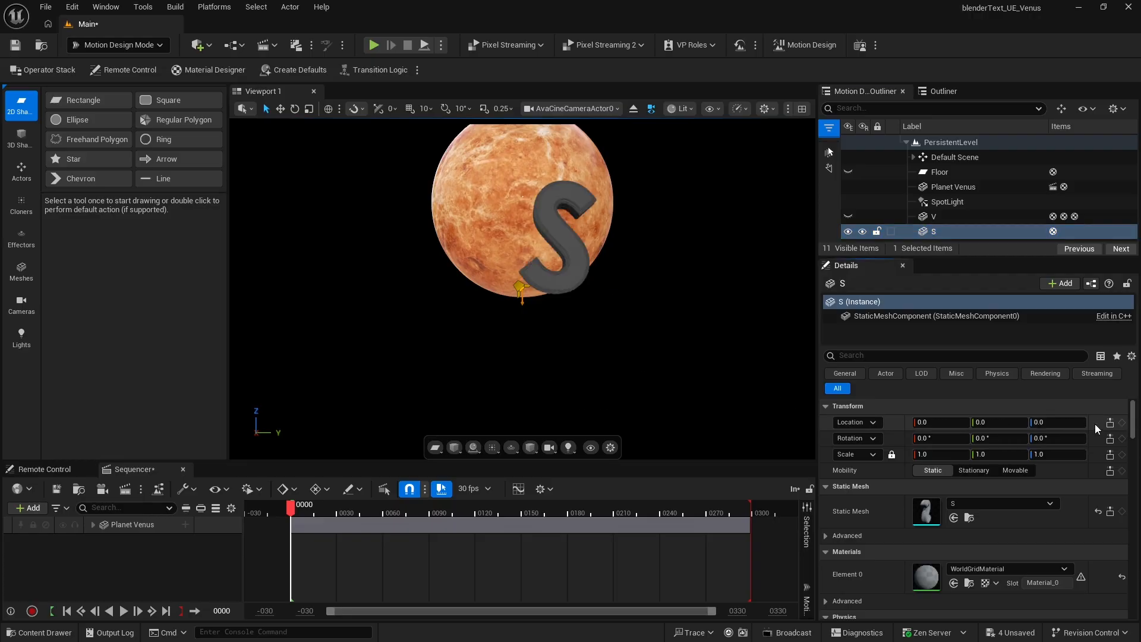
Step: Leave the camera view, switch to Modeling mode and move the S's pivot to its bottom with Edit Pivot, accepting the edit
left_click(633, 110)
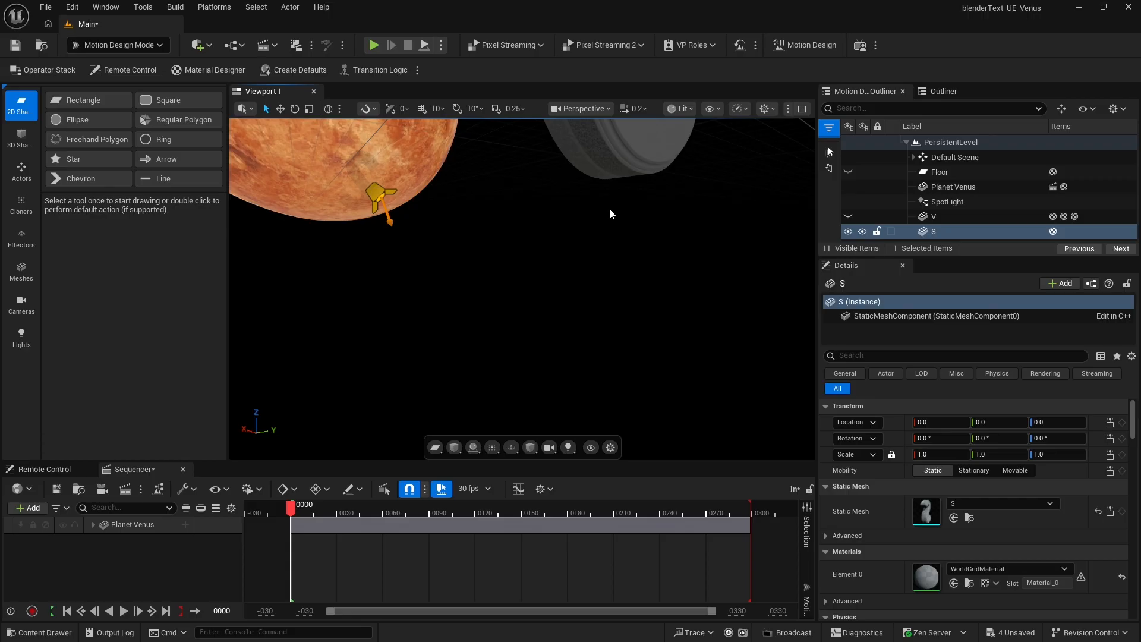
key("f")
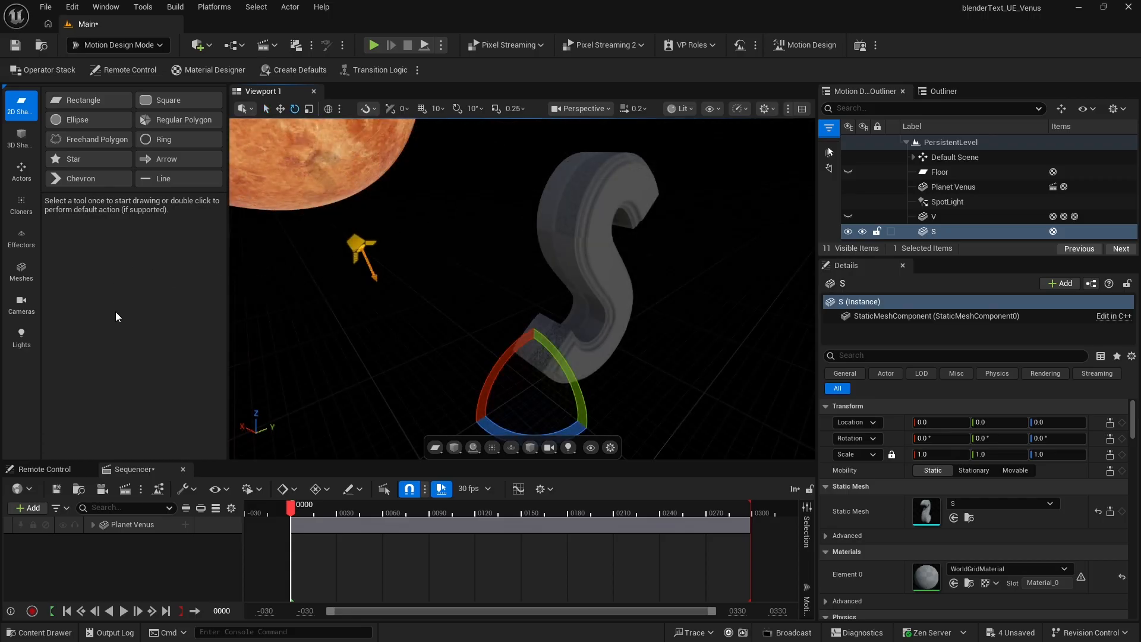
left_click(109, 45)
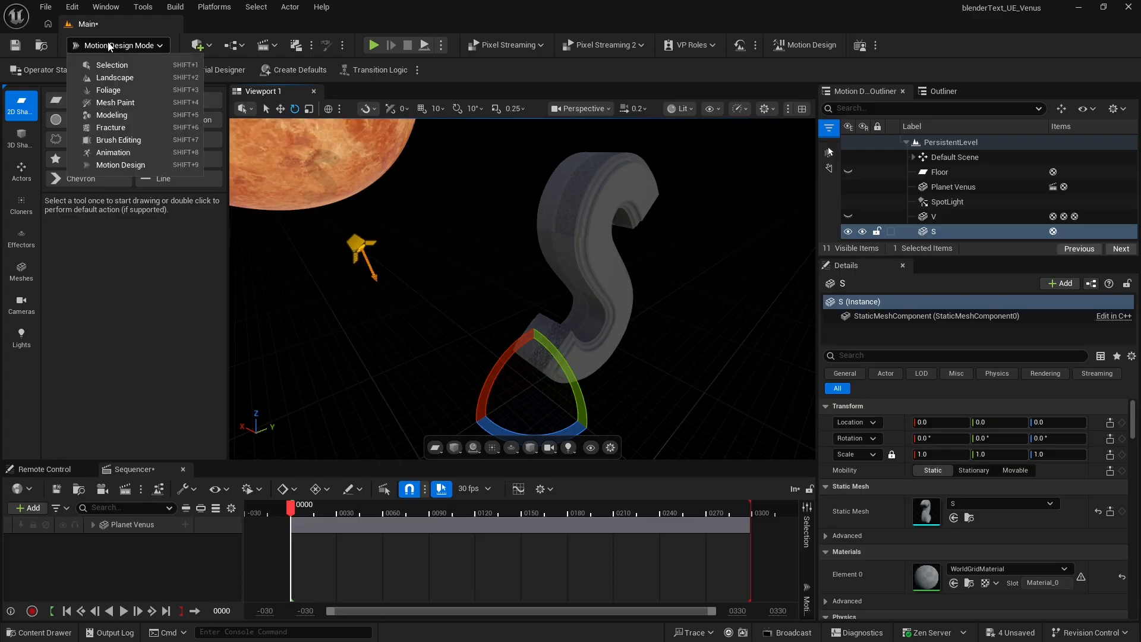
left_click(115, 114)
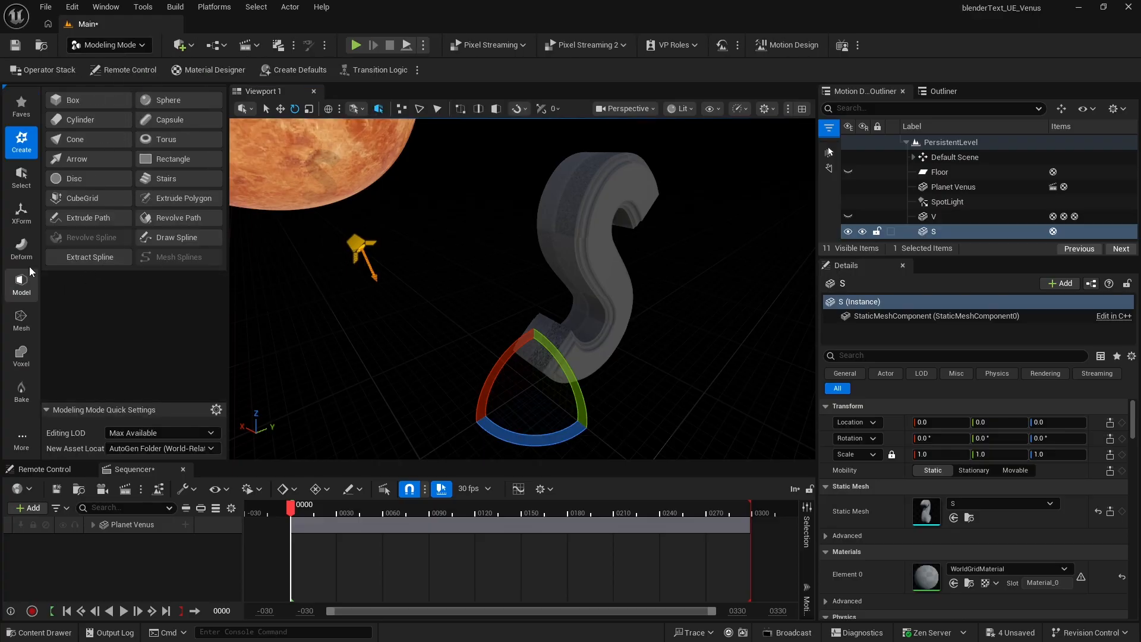
left_click(19, 221)
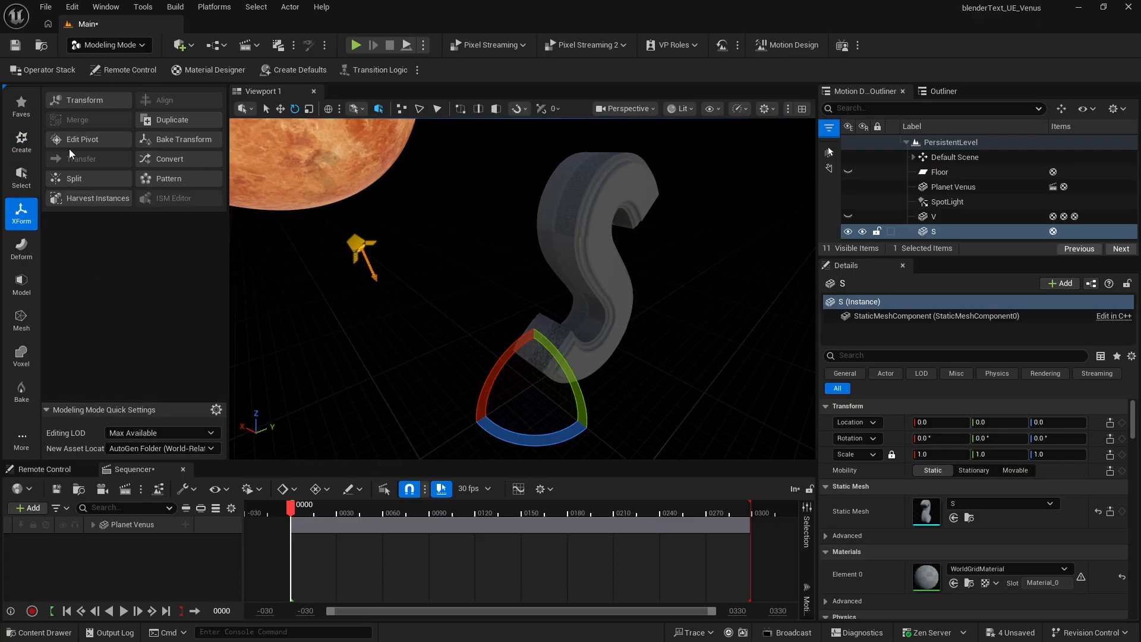
left_click(88, 139)
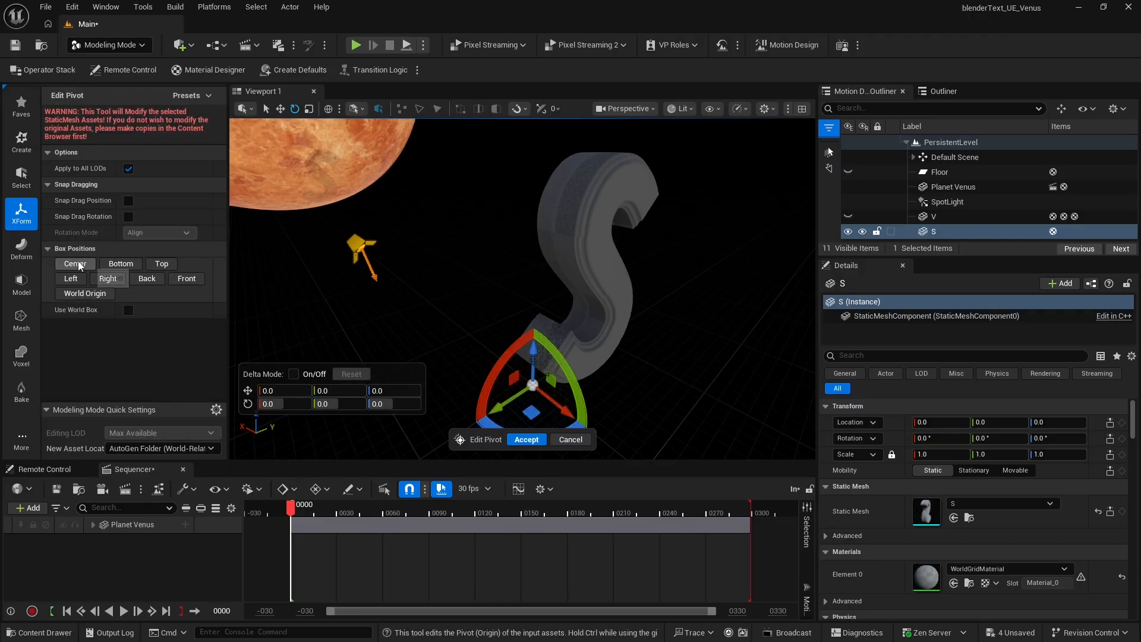
left_click(119, 263)
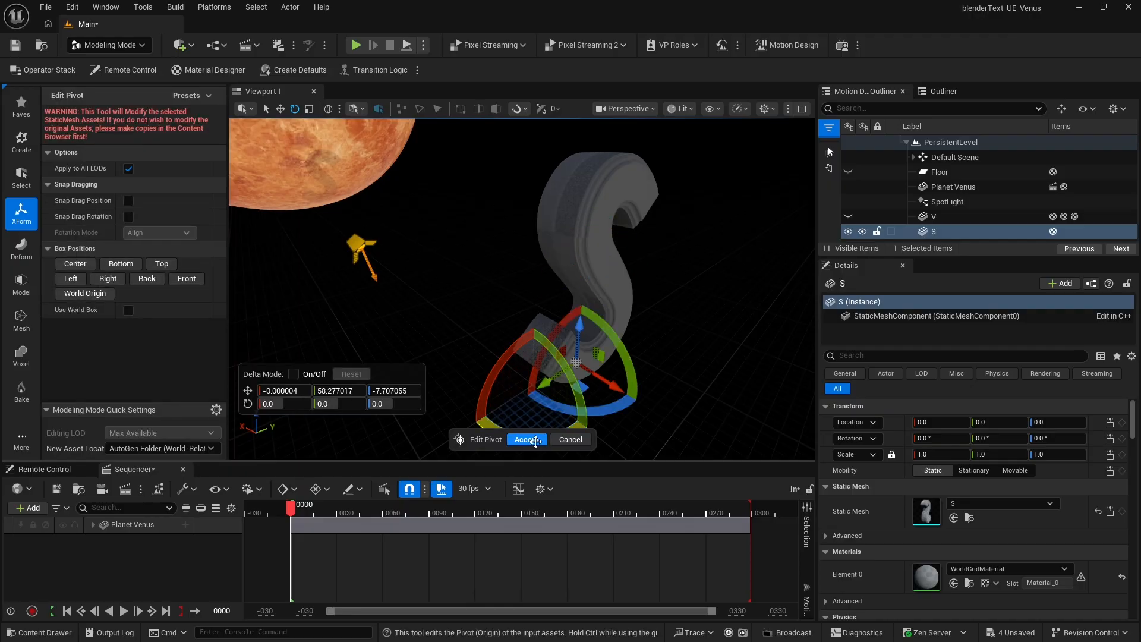
left_click(526, 440)
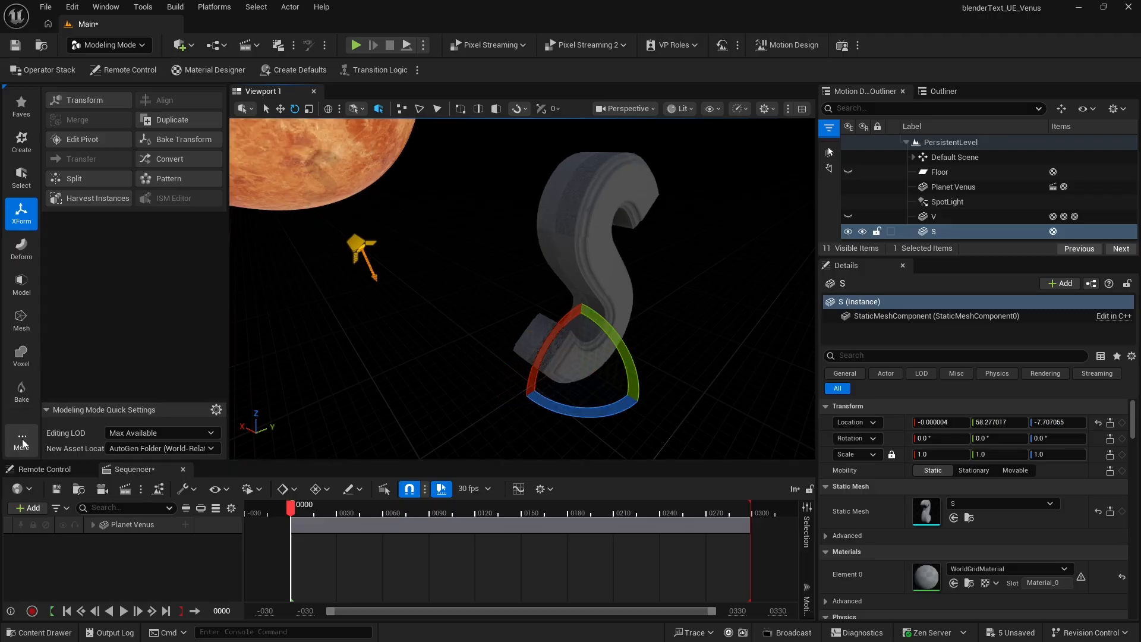
Step: Generate UVs for the S with AutoUV, using the Patch Builder method on UV 0, and accept the result
left_click(86, 419)
left_click(92, 101)
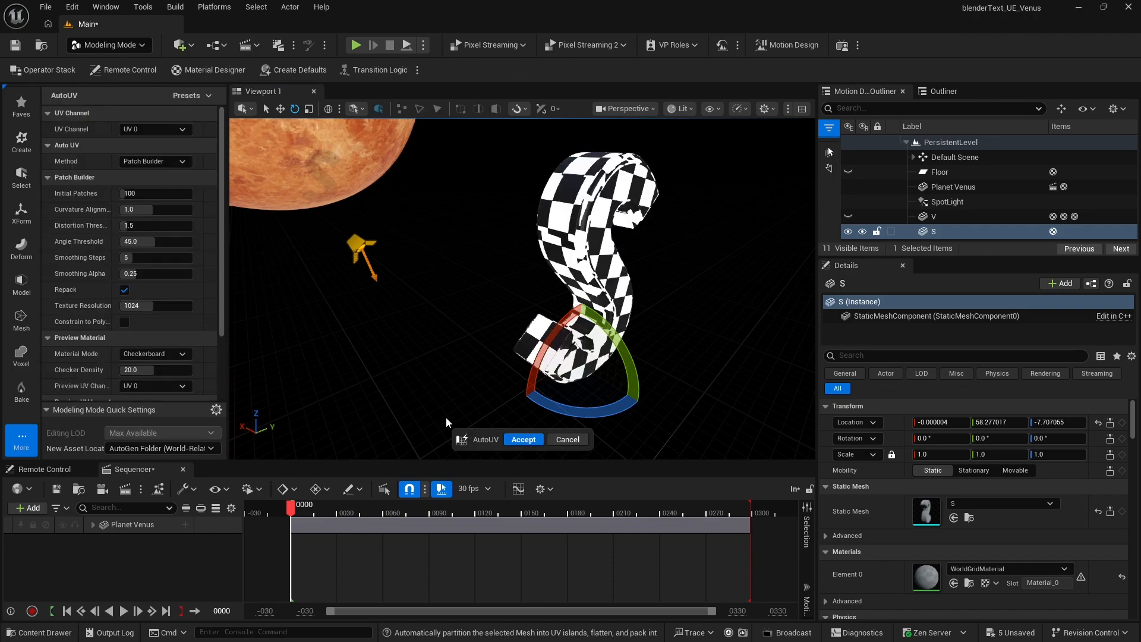
left_click(518, 441)
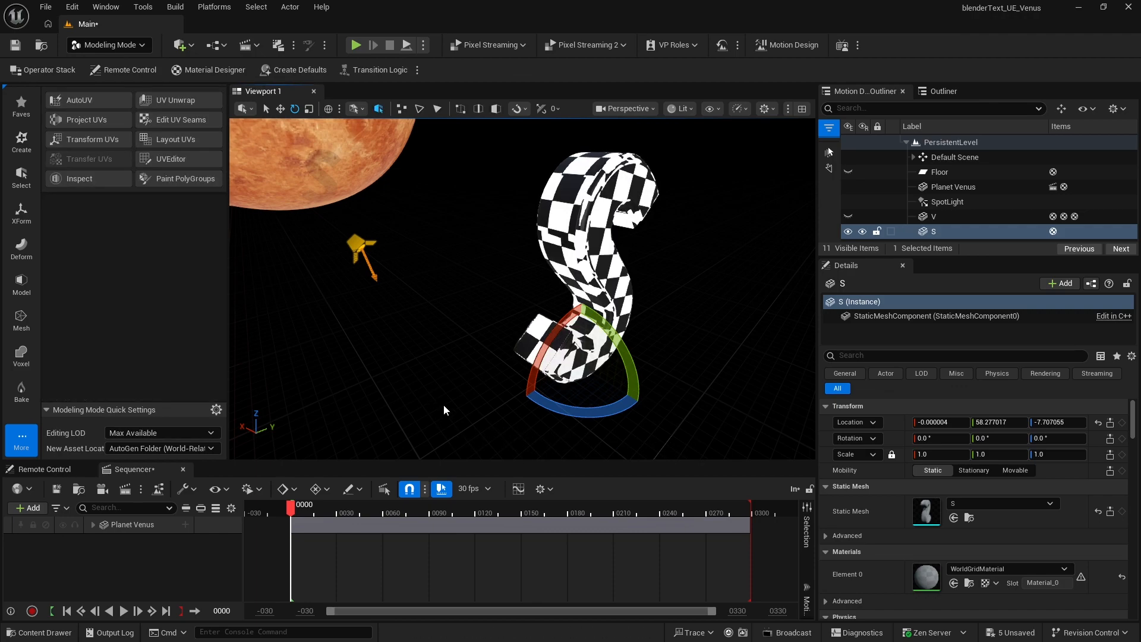
Step: Convert the S to a Static Mesh with Transfer Materials and Transfer Collision enabled, accepting the conversion
left_click(22, 217)
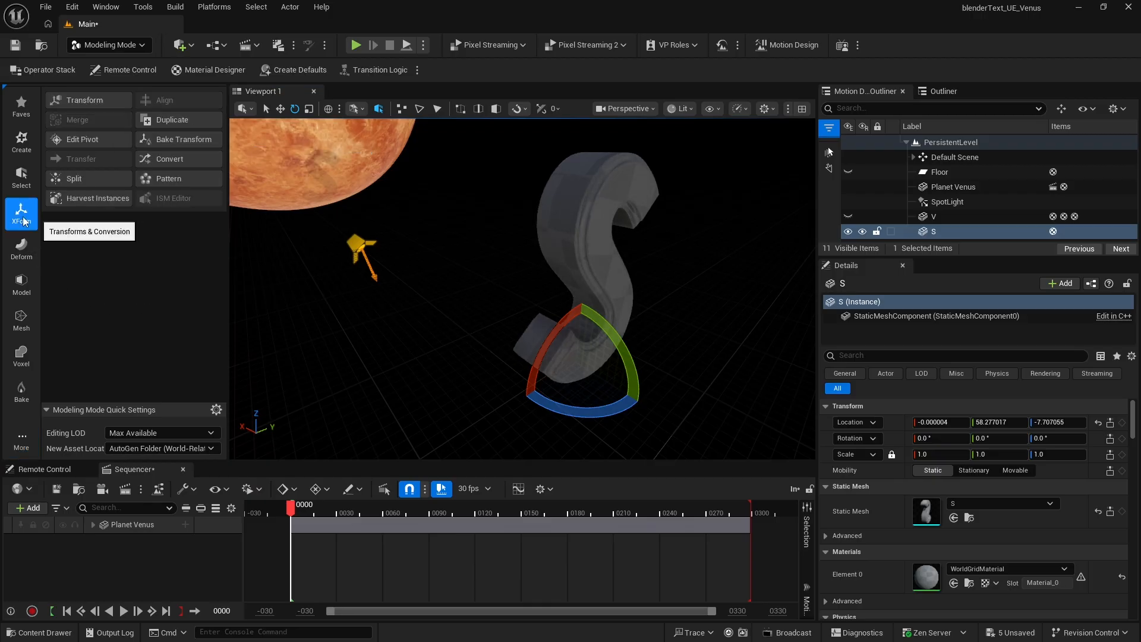
left_click(172, 159)
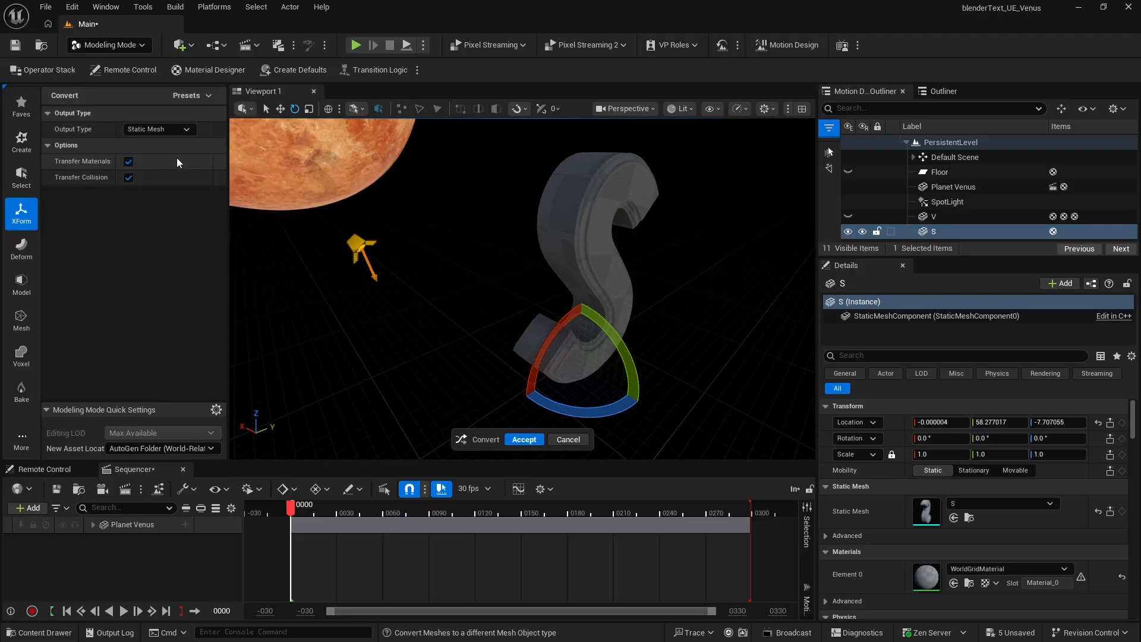
left_click(525, 439)
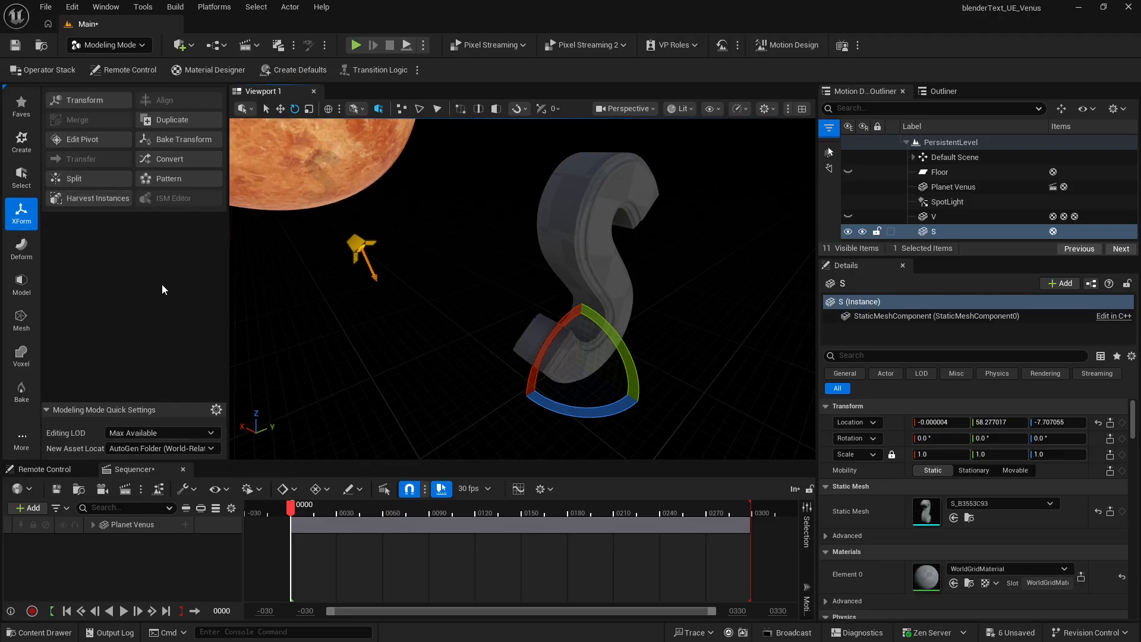
Step: Select the S's front and back faces in Tri Select with brush size 0.1 and All in Group, create a polygroup from them and accept
left_click(25, 319)
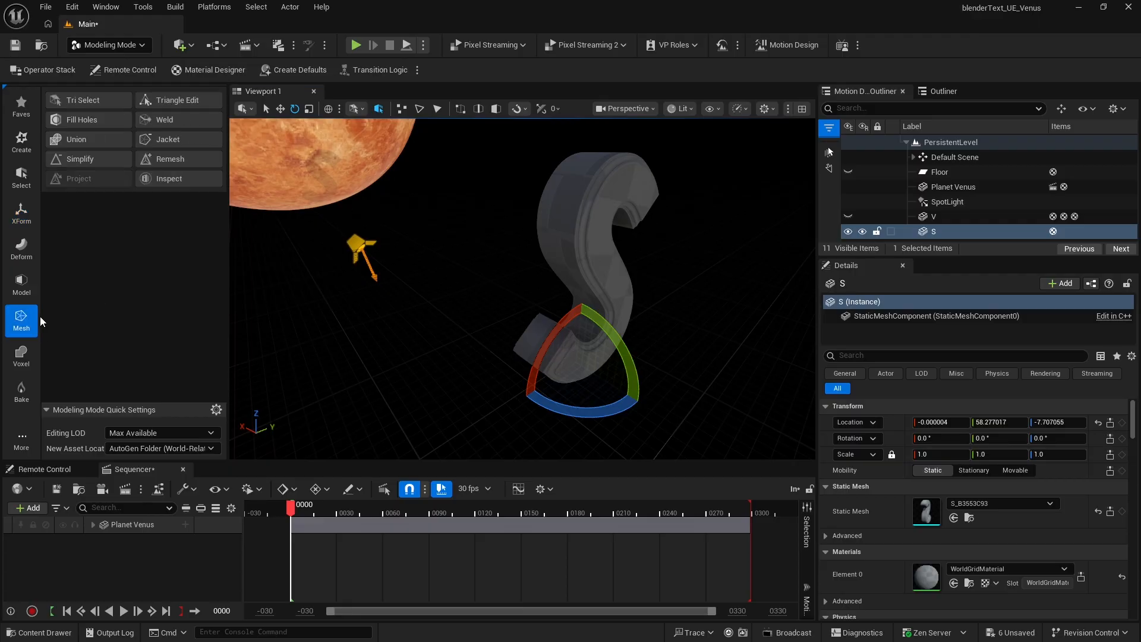
left_click(89, 103)
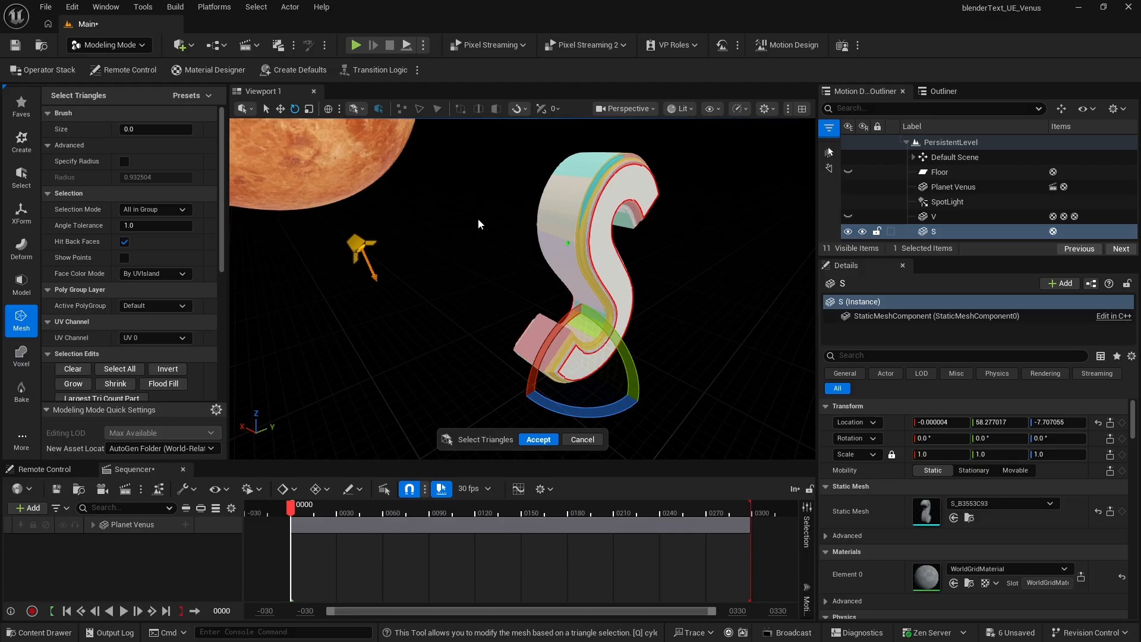
left_click(152, 131)
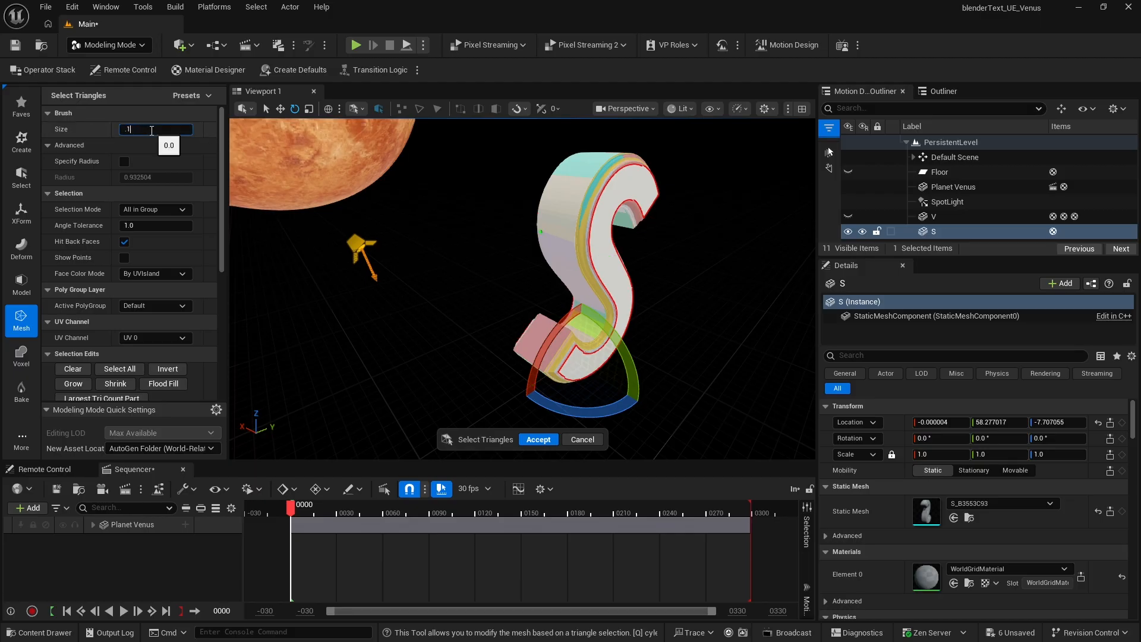
left_click(605, 259)
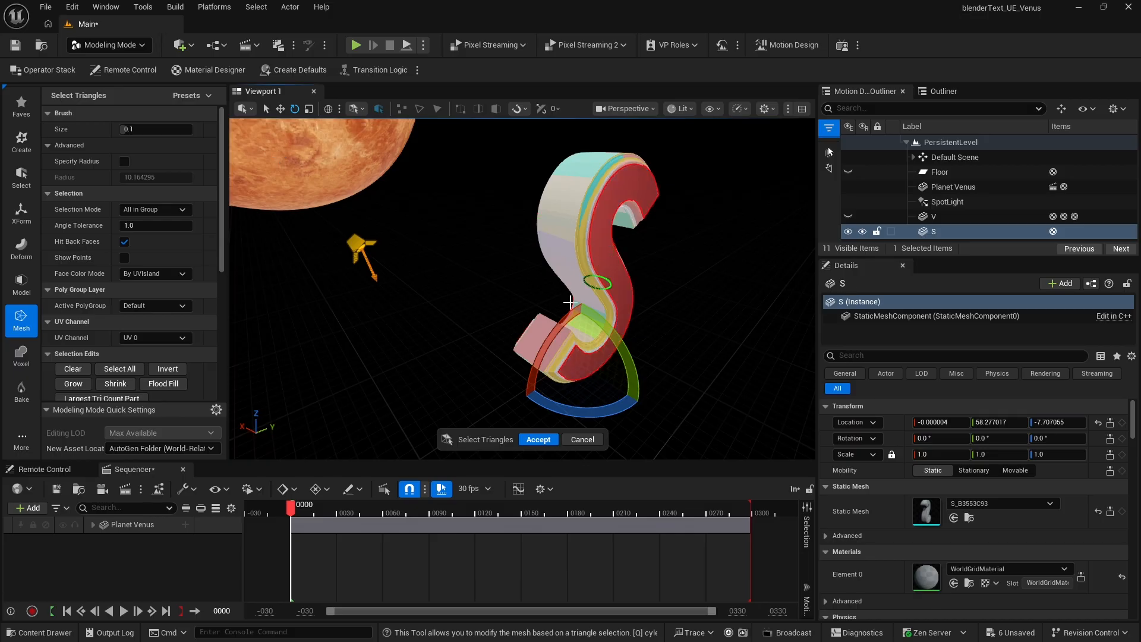
key("q")
key("q")
key("q")
right_click_drag(516, 272, 689, 272)
right_click_drag(458, 238, 480, 238)
key("w")
left_click(460, 240)
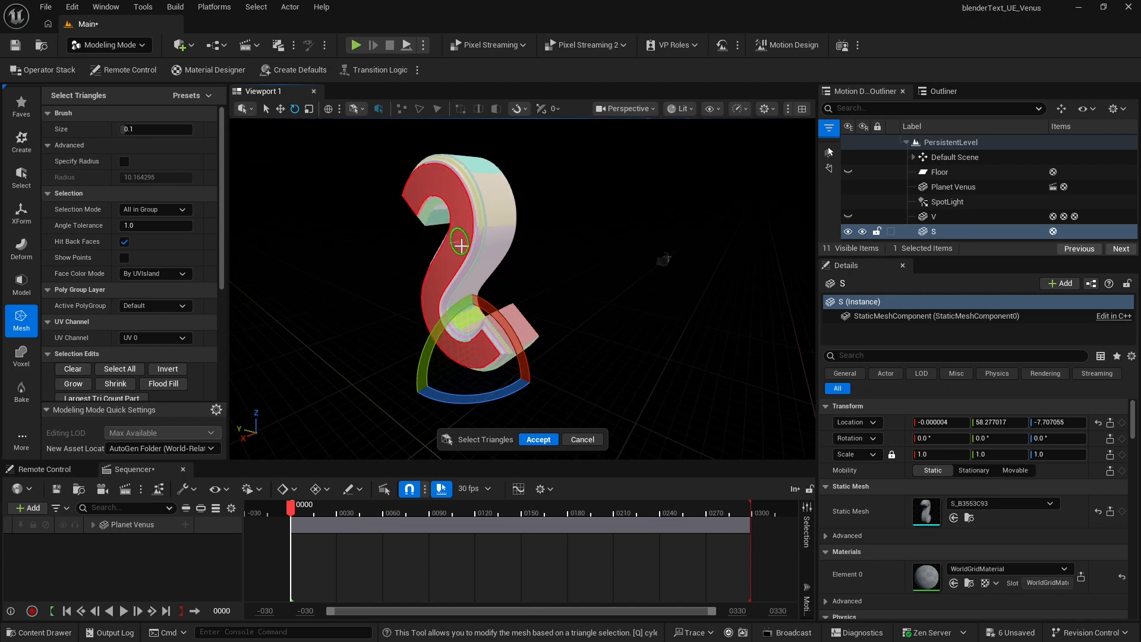
scroll(157, 285, "down", 5)
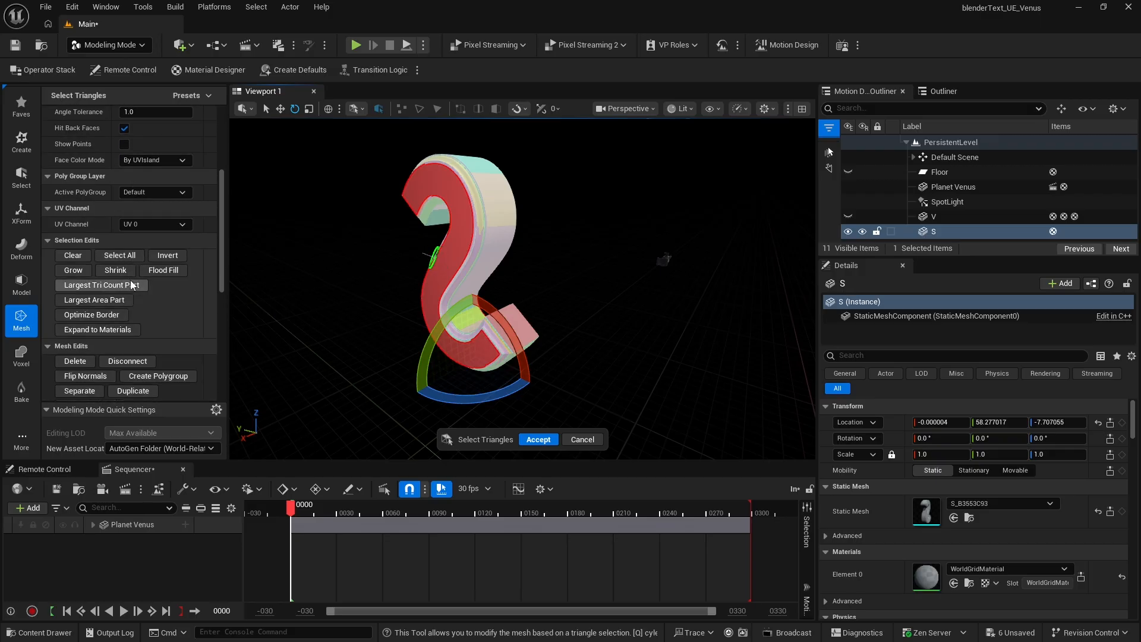
left_click(165, 359)
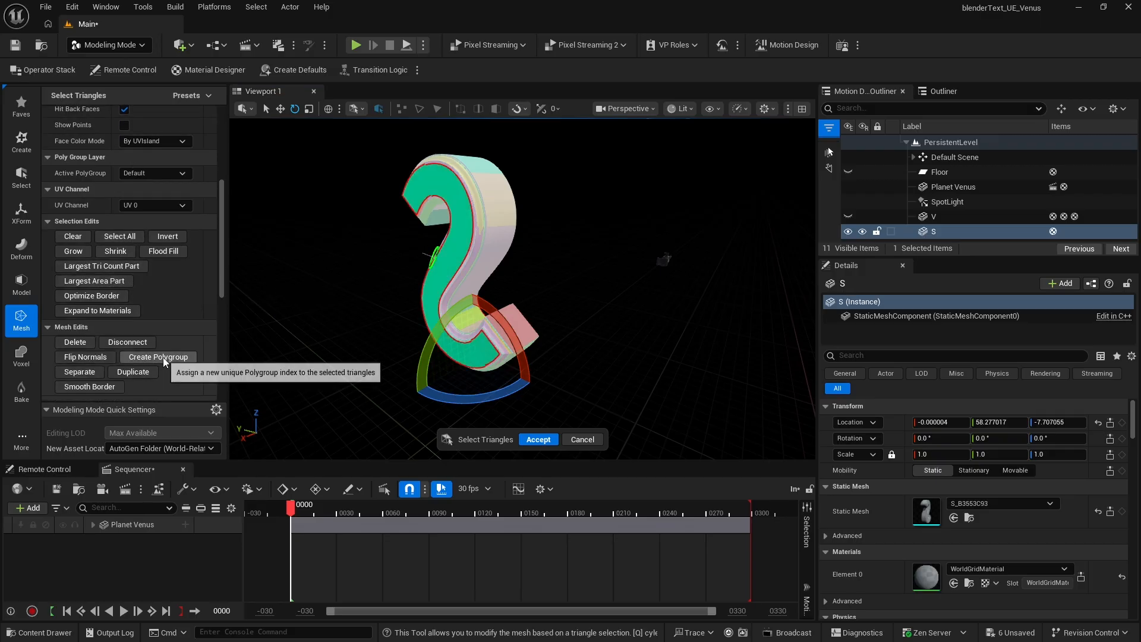
left_click(541, 440)
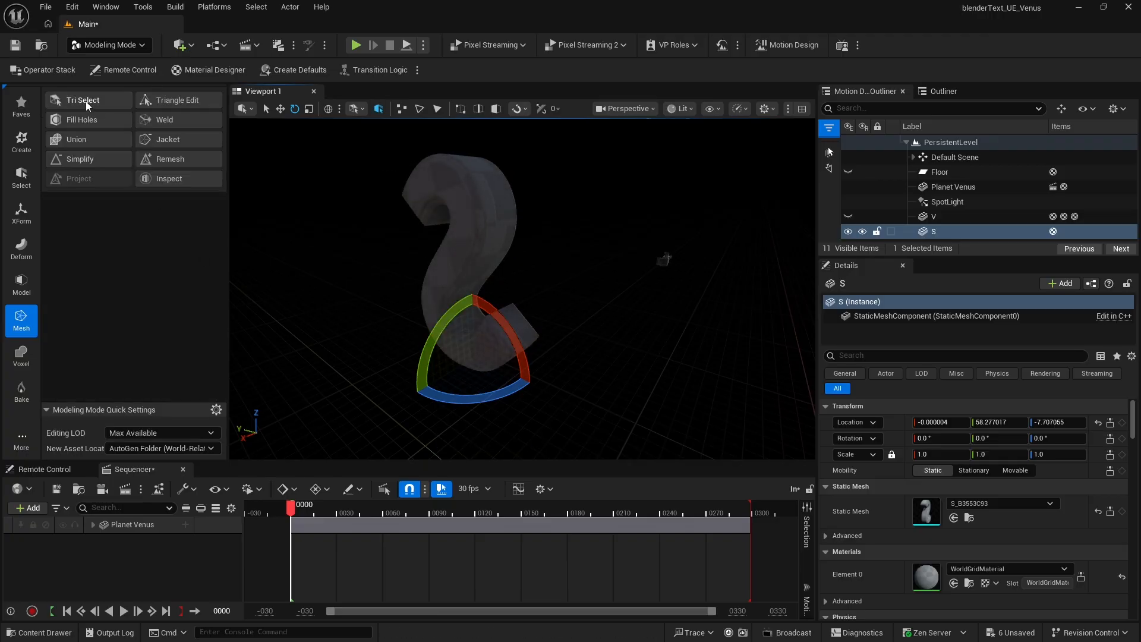
Step: Start Tri Select on the S again with selection mode All Within Angle and an angle tolerance of 25
left_click(85, 97)
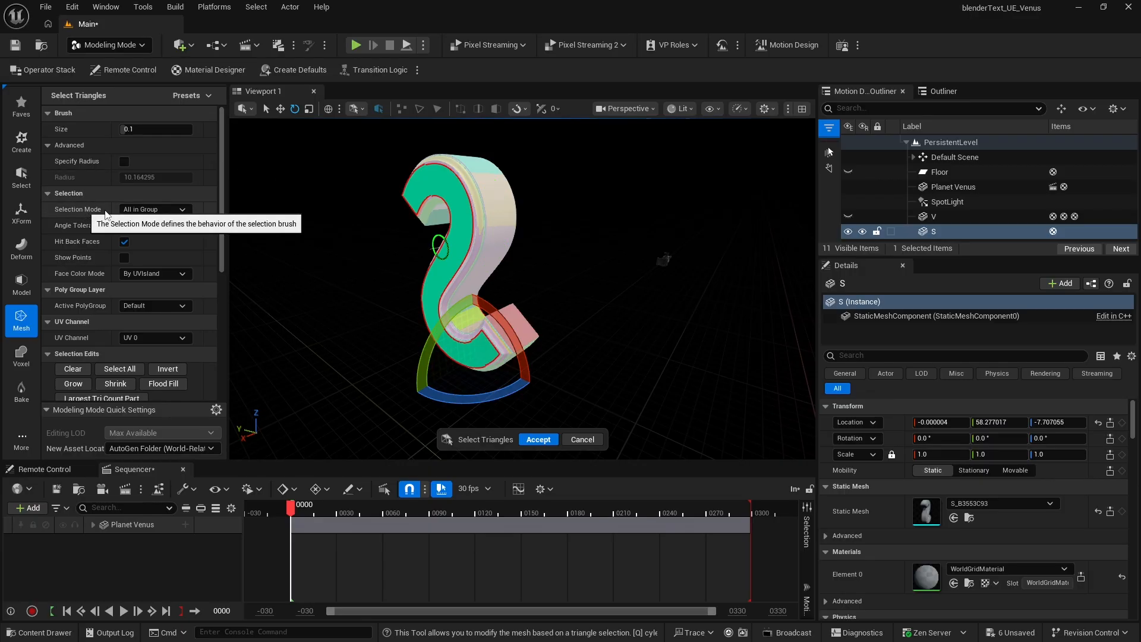
left_click(156, 209)
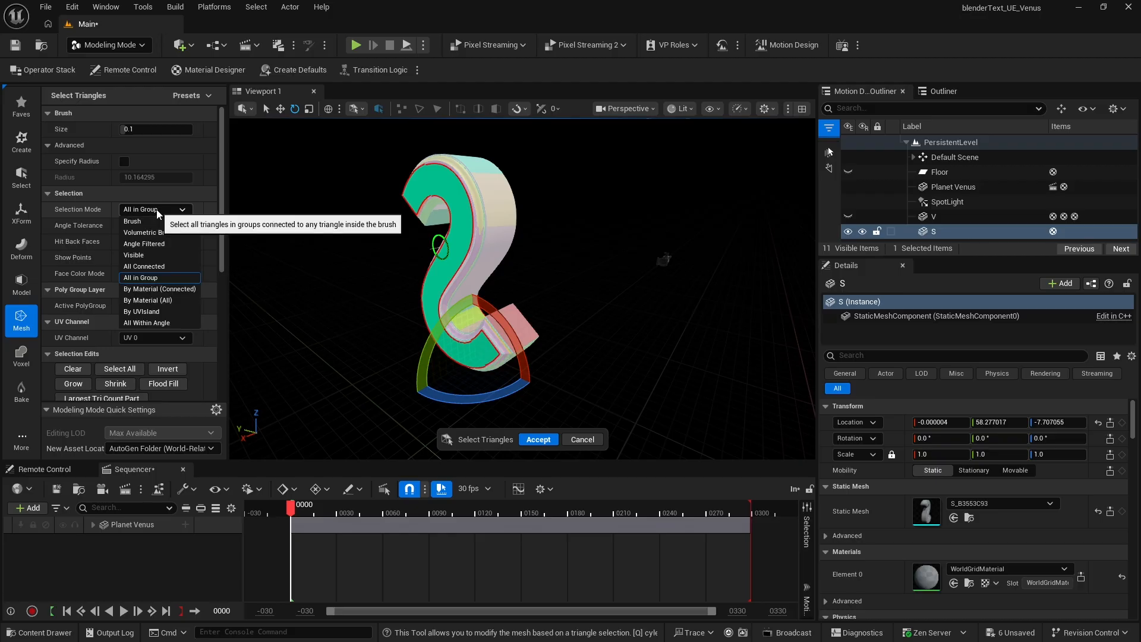
left_click(169, 322)
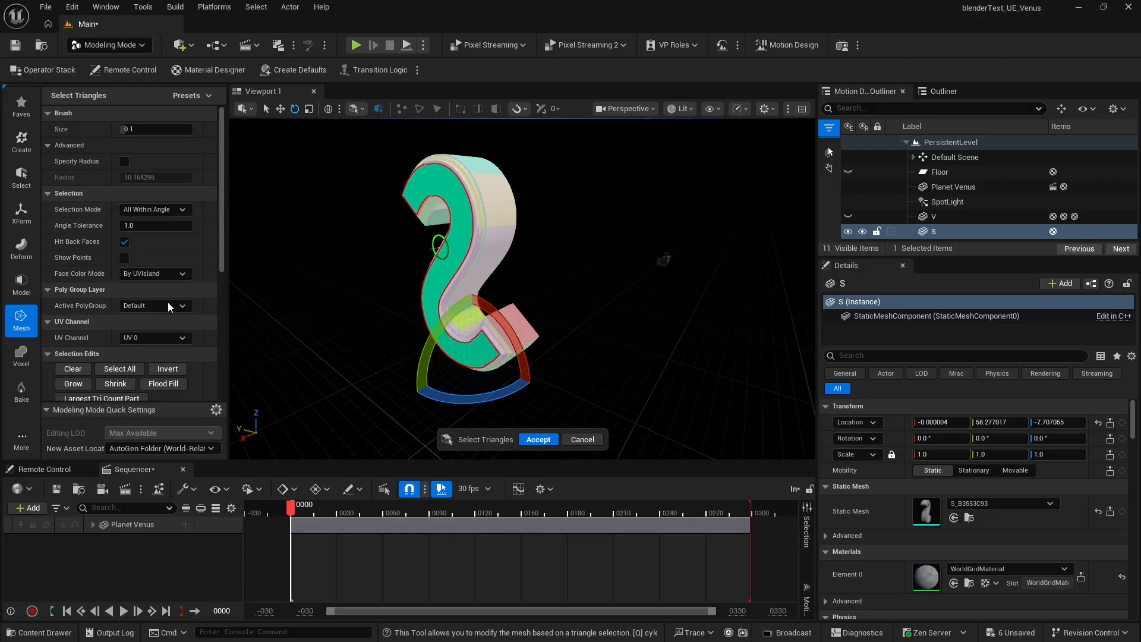
left_click(147, 226)
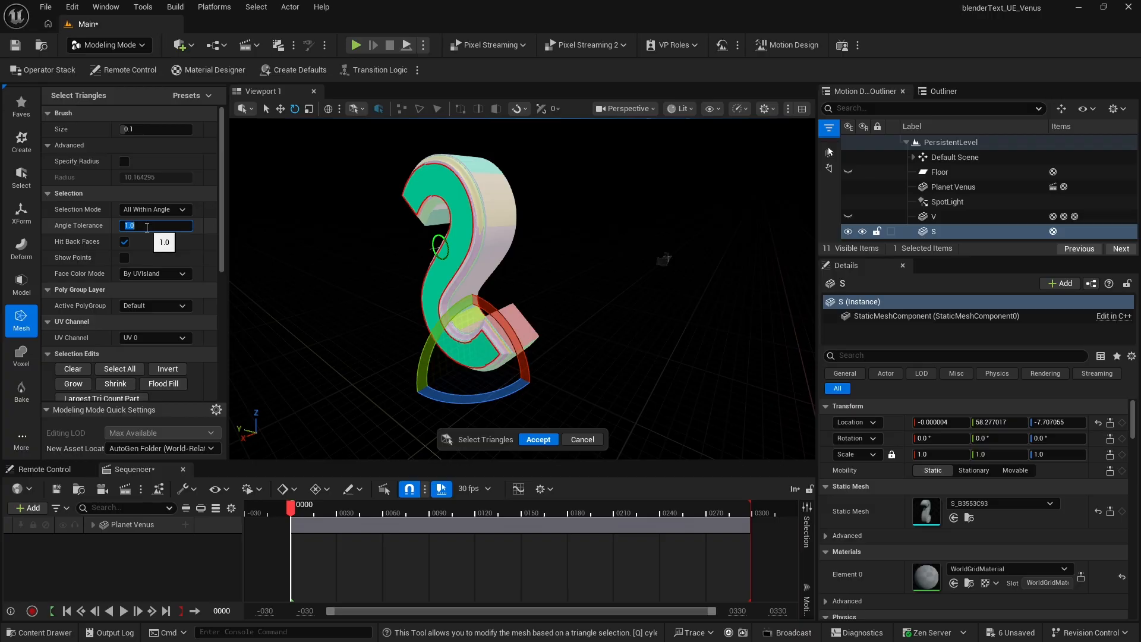
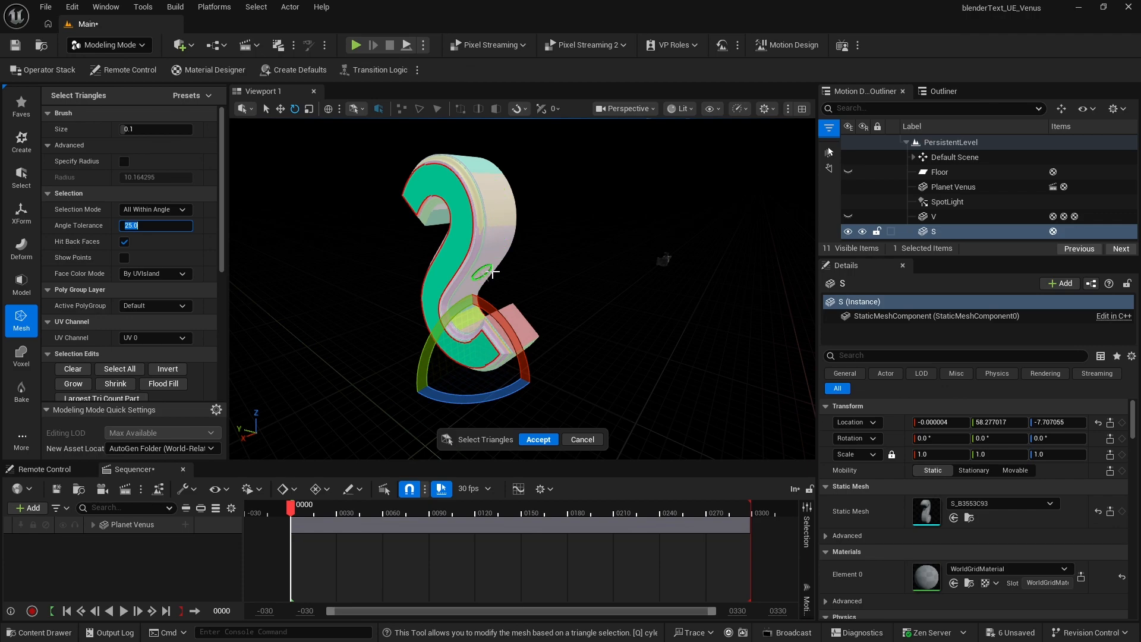
Step: Select all extruded side faces around the S, including the inner curves and stroke ends, create a polygroup from them and accept
mouse_move(520, 269)
right_mouse_down("alt")
mouse_move(493, 285)
mouse_move(512, 268)
right_mouse_up("alt")
mouse_move(396, 255)
left_mouse_down()
mouse_move(395, 324)
mouse_move(412, 355)
left_mouse_up()
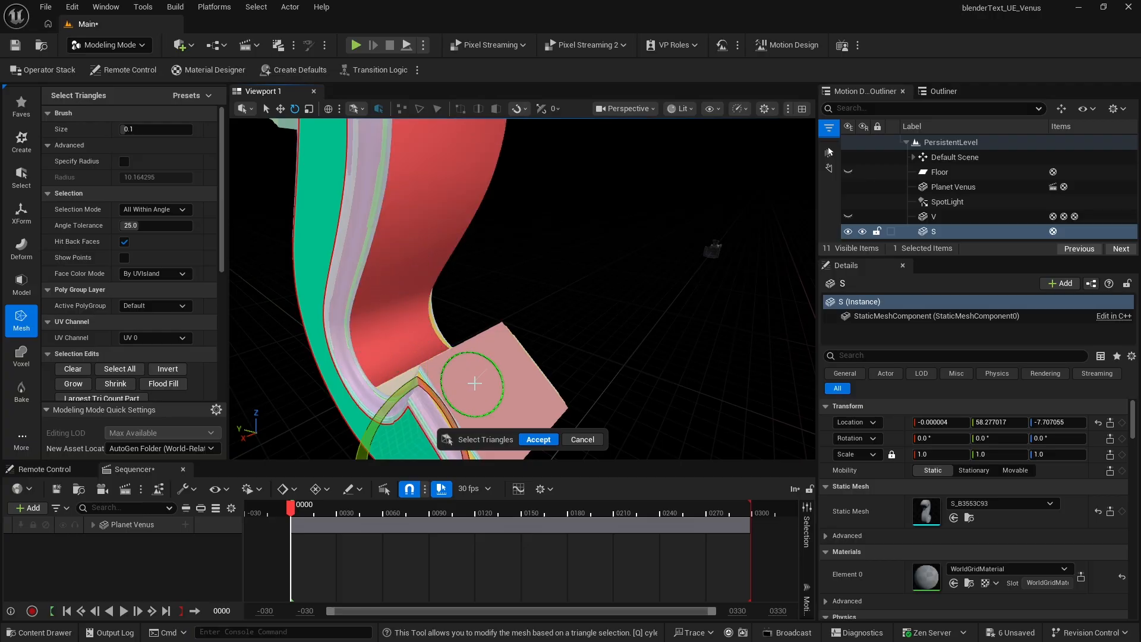
left_click(475, 382)
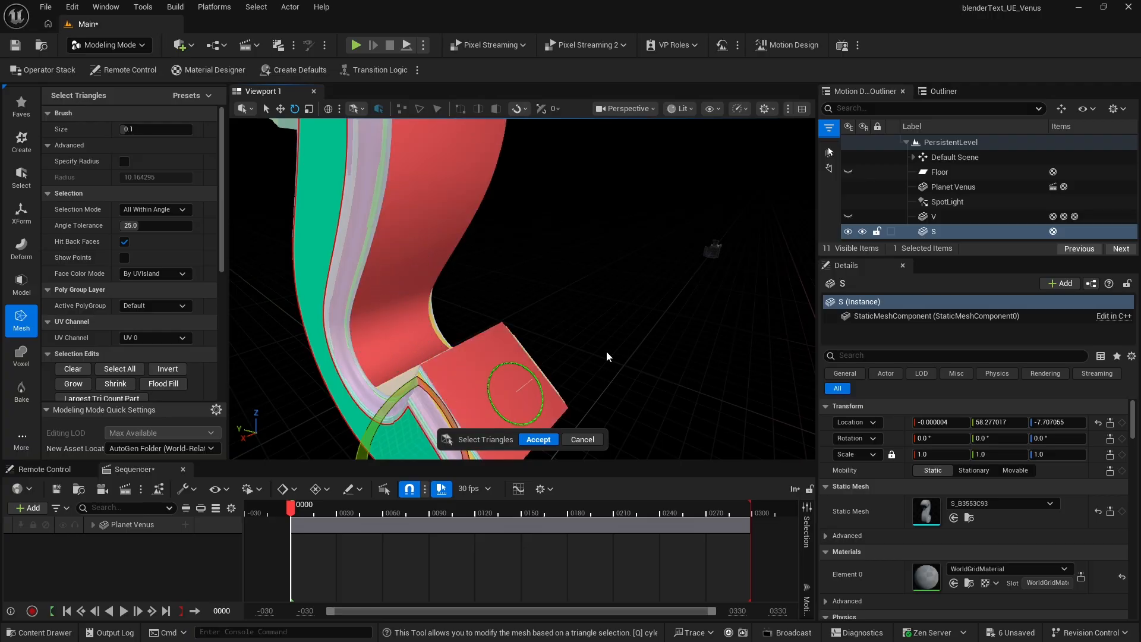
left_click_drag(694, 300, 665, 300, "alt")
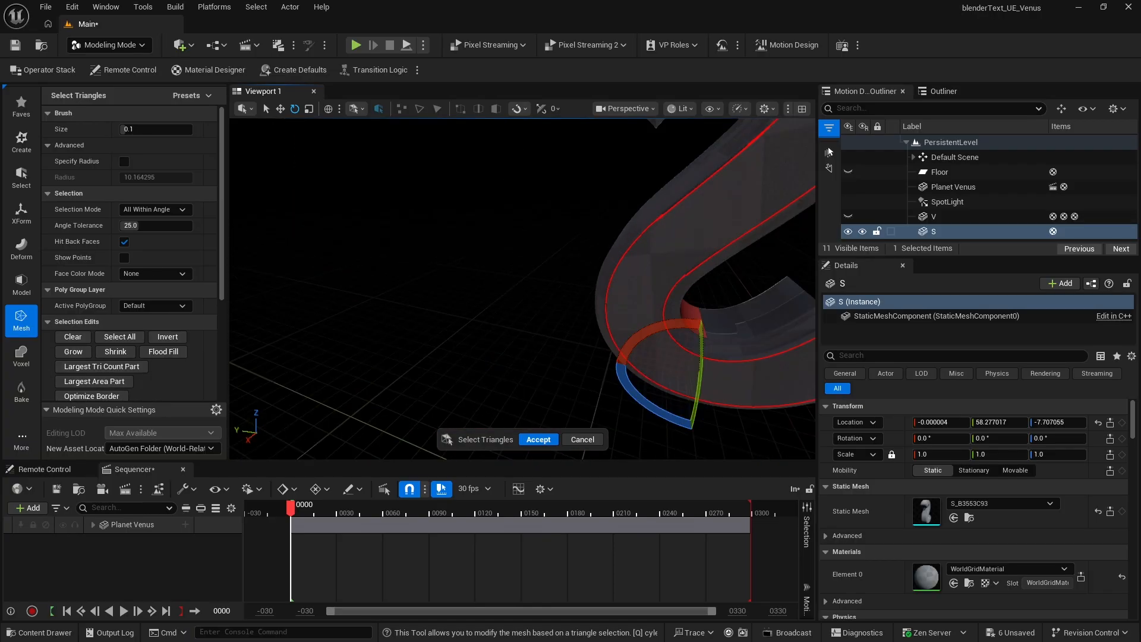
right_click_drag(666, 300, 642, 315, "alt")
left_click_drag(695, 298, 604, 344, "alt")
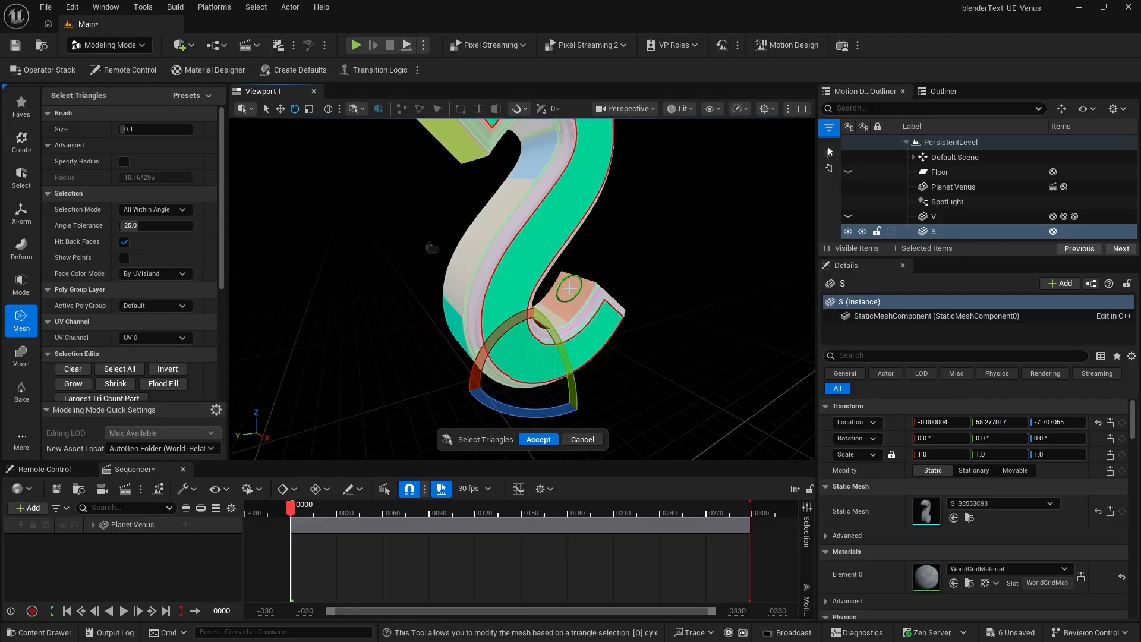
left_click_drag(558, 288, 547, 255, "alt")
scroll(556, 288, "up", 6)
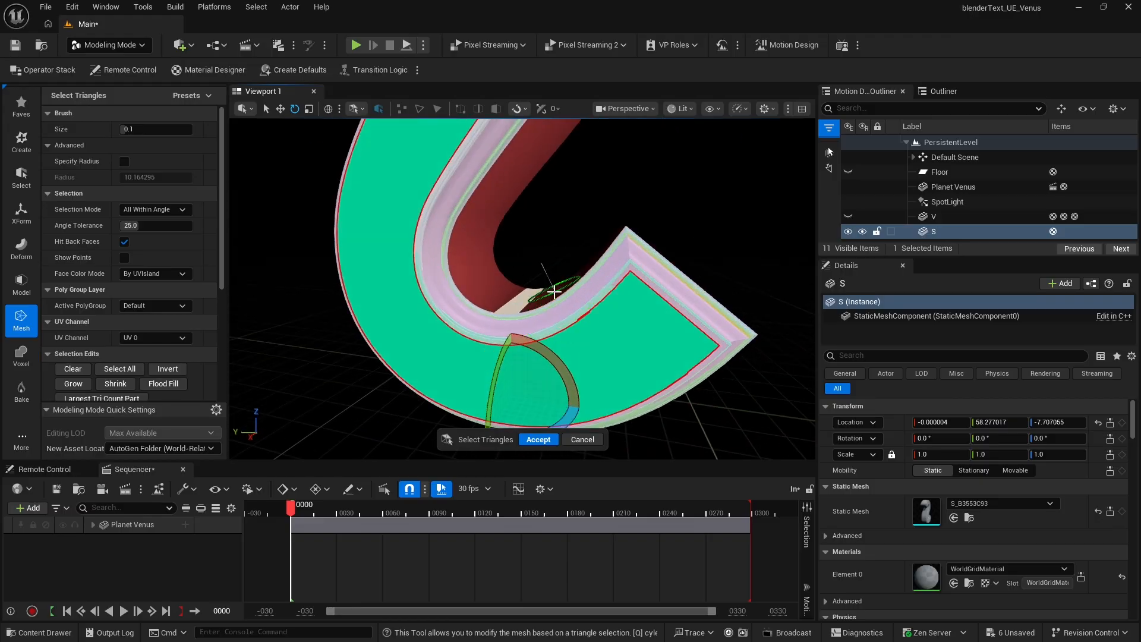
left_click_drag(657, 175, 481, 247, "alt")
mouse_move(547, 286)
left_mouse_down()
mouse_move(545, 171)
mouse_move(369, 202)
left_mouse_up()
left_click(487, 240)
mouse_move(488, 240)
left_mouse_down()
mouse_move(529, 323)
mouse_move(502, 398)
mouse_move(381, 399)
left_mouse_up()
left_click_drag(505, 280, 485, 244, "alt")
mouse_move(393, 248)
left_mouse_down()
mouse_move(392, 220)
mouse_move(356, 167)
mouse_move(365, 341)
left_mouse_up()
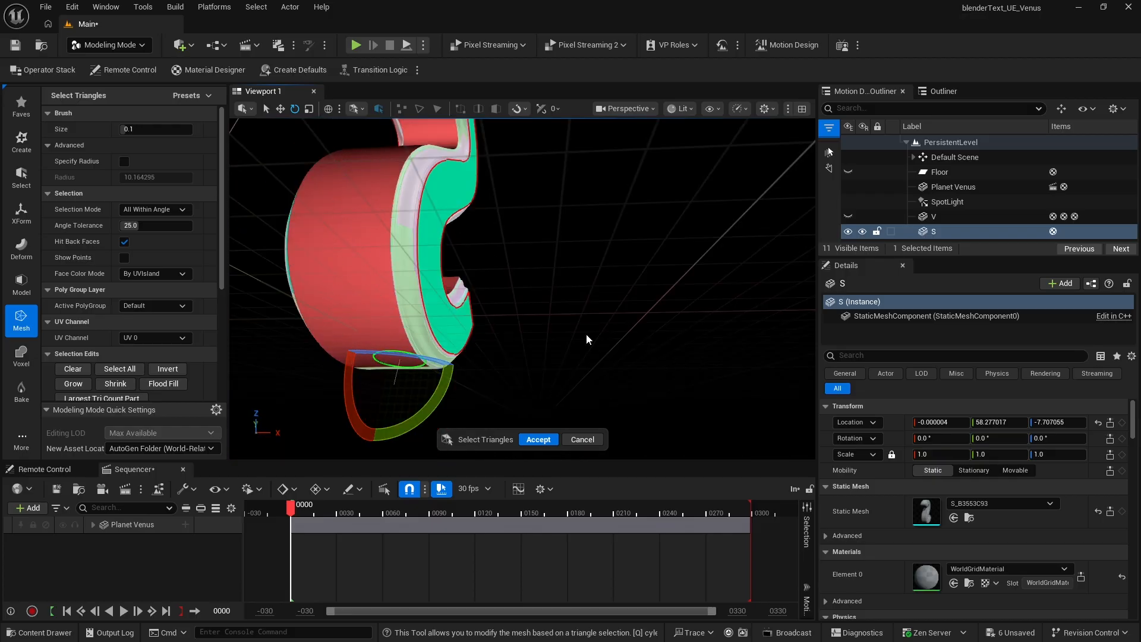
mouse_move(575, 334)
left_mouse_down("alt")
mouse_move(559, 368)
mouse_move(423, 227)
mouse_move(369, 261)
mouse_move(285, 267)
mouse_move(274, 256)
left_mouse_up("alt")
right_click_drag(494, 182, 494, 217)
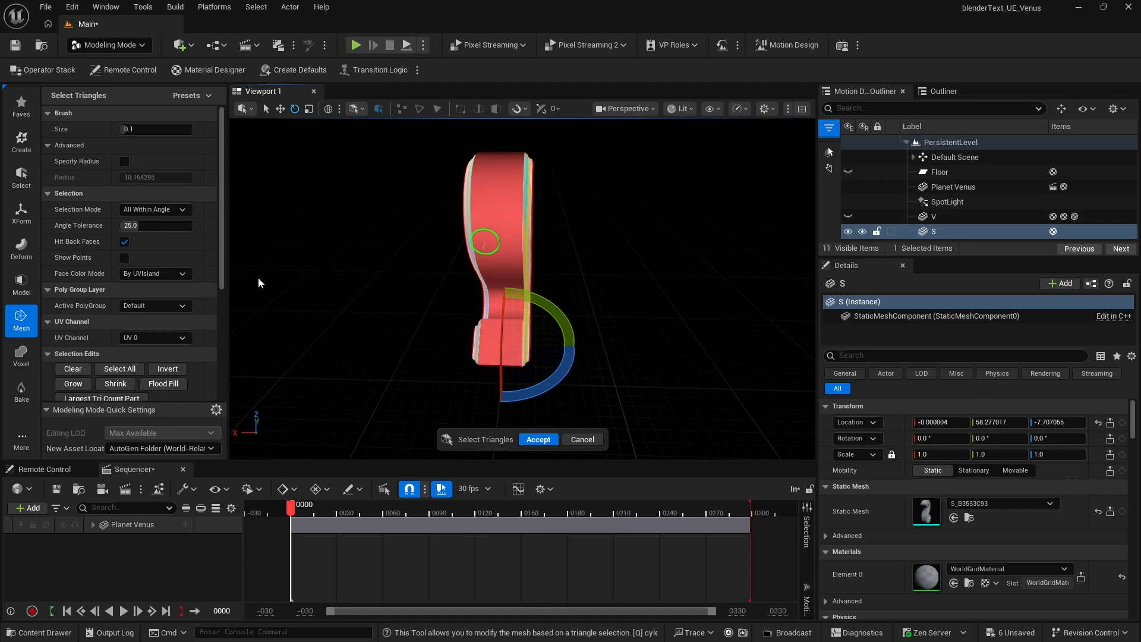
scroll(149, 292, "down", 6)
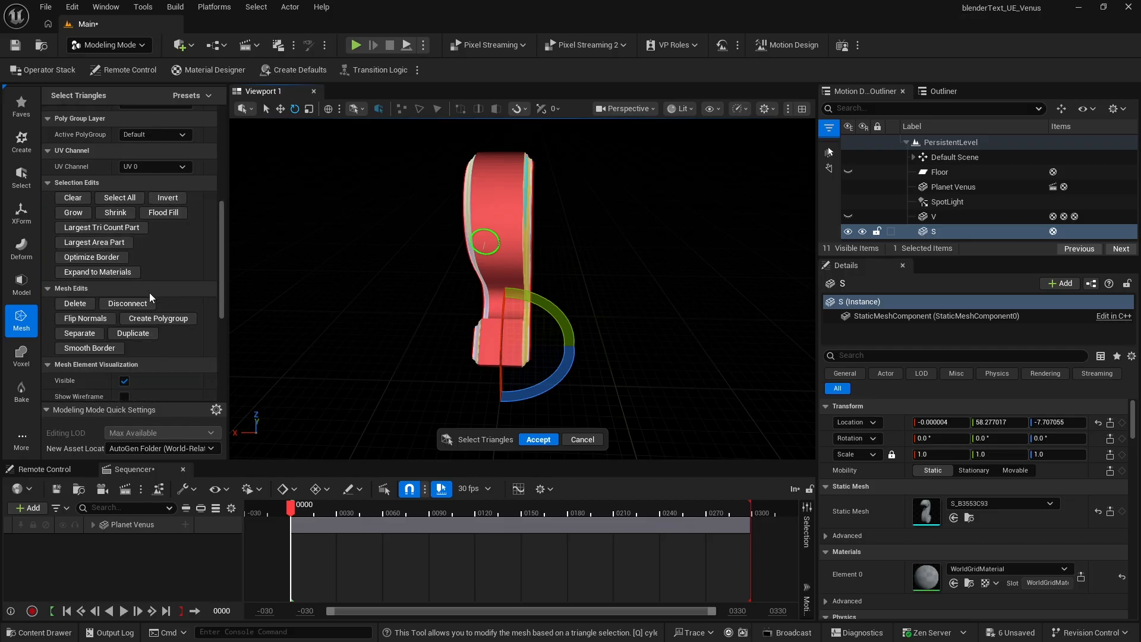
left_click(164, 321)
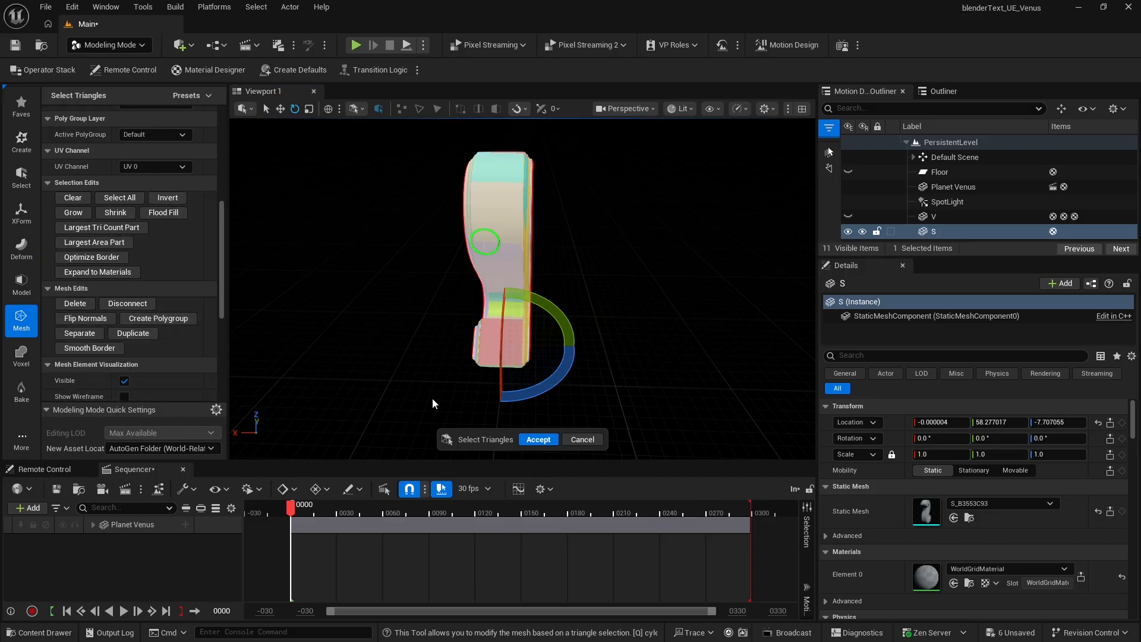
left_click(539, 440)
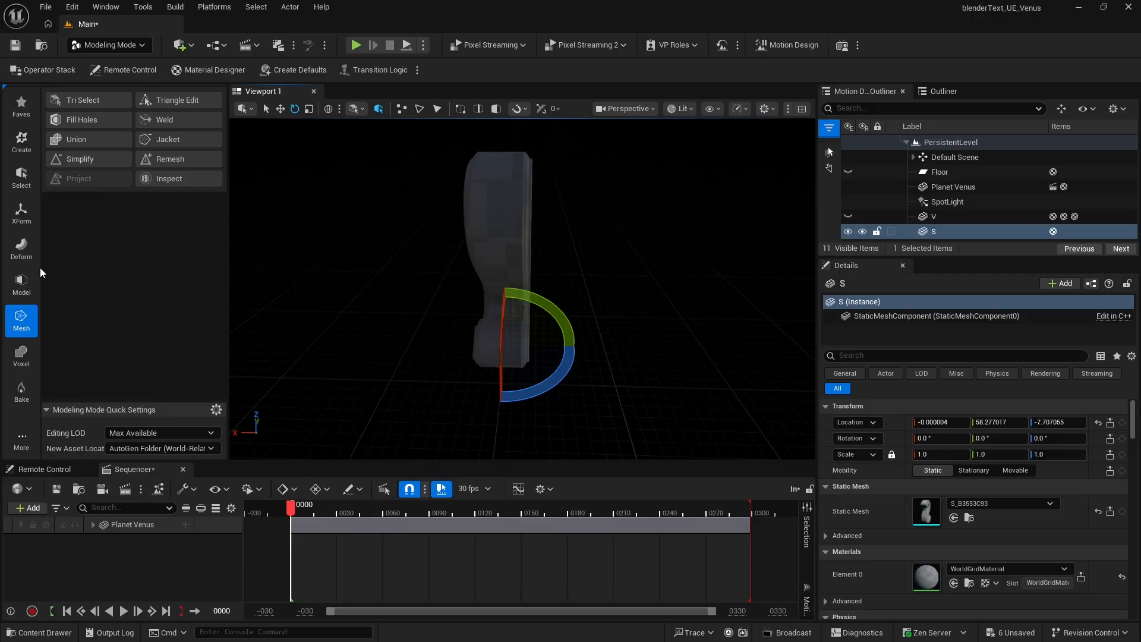
Step: Start Tri Select on the S with selection mode All in Group and an angle tolerance of 1
left_click(85, 102)
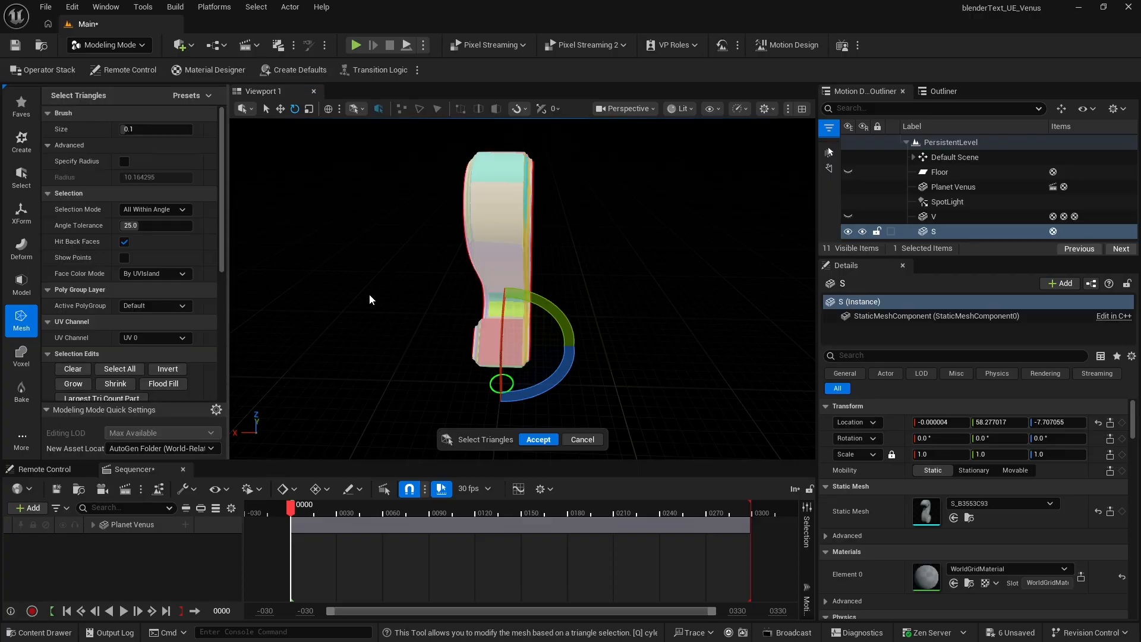
left_click(148, 210)
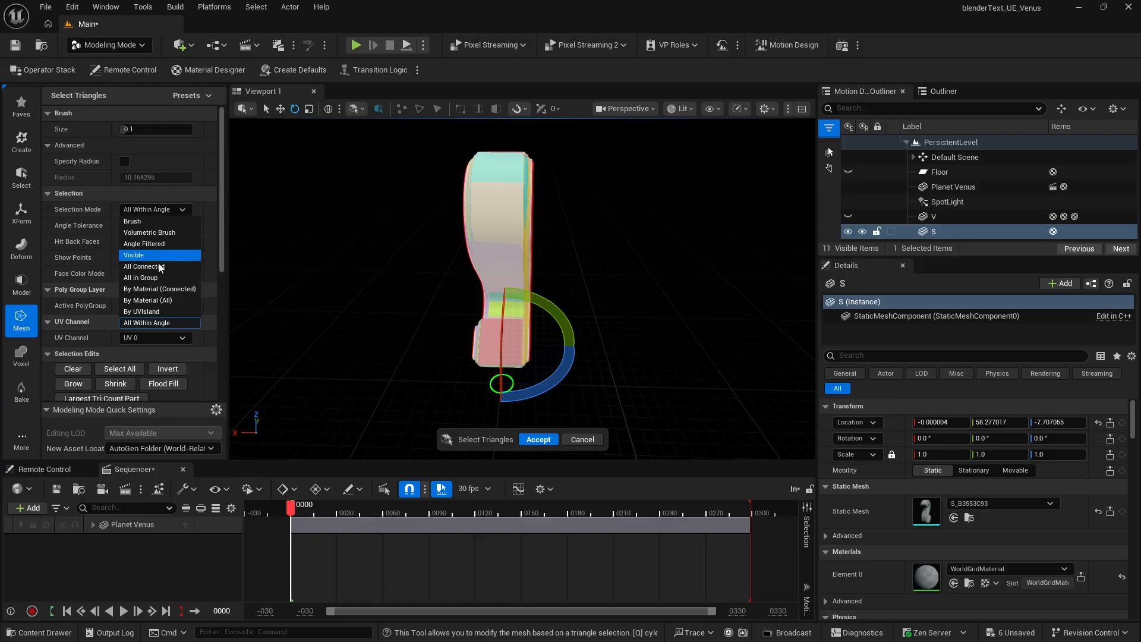
left_click(162, 280)
left_click(149, 225)
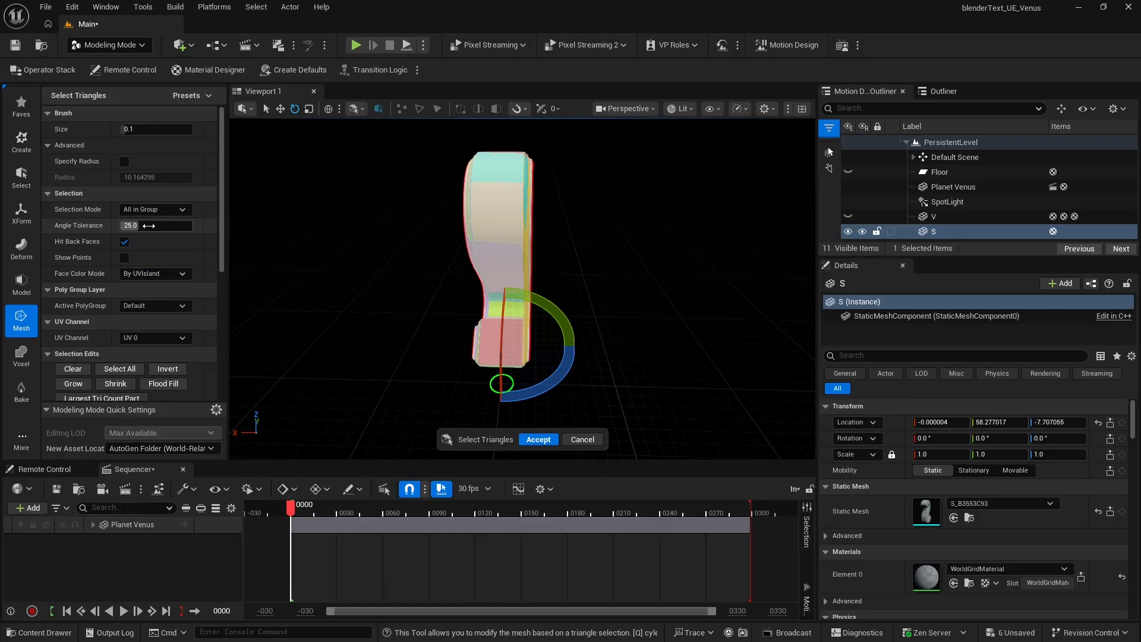
key("Return")
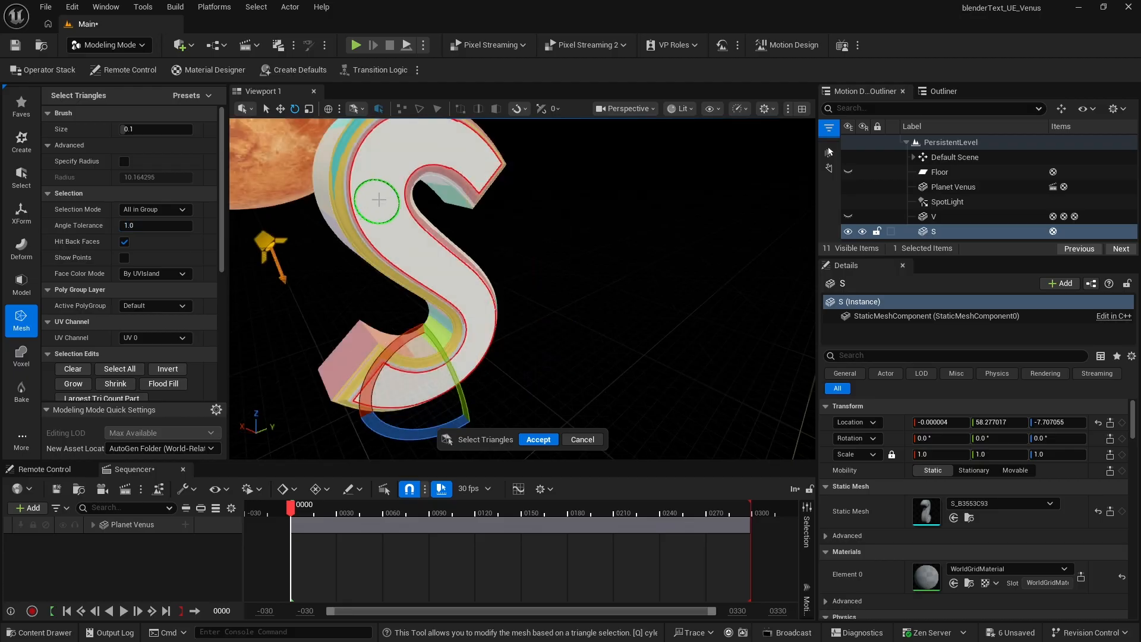
Step: Select the S's front, extruded side and back faces, and invert the selection to isolate the bevels
left_click(382, 198)
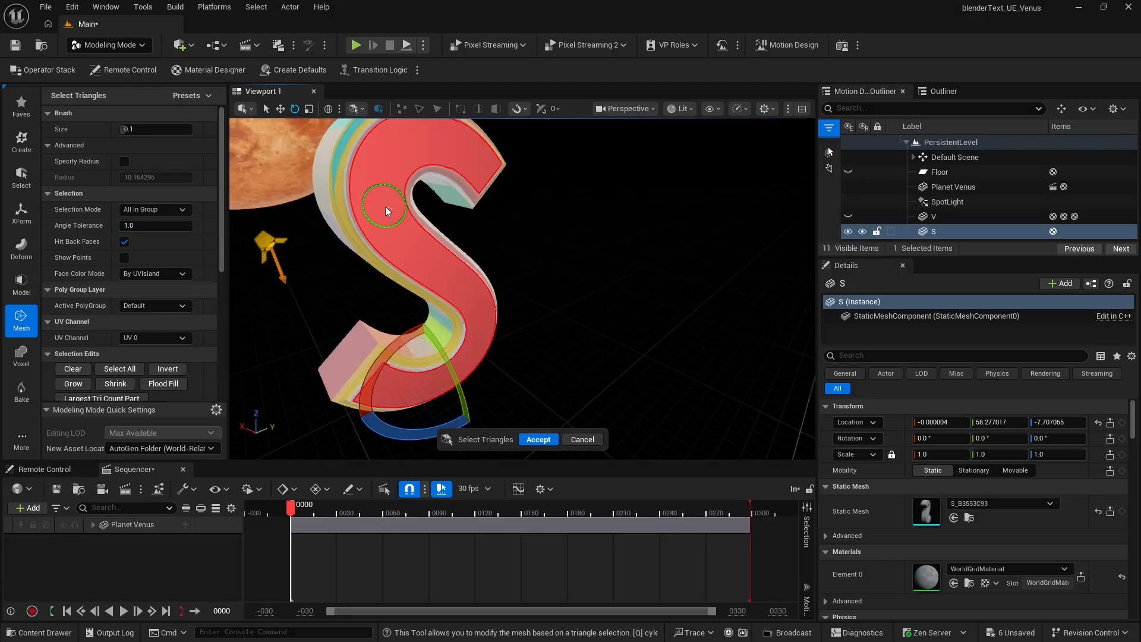
right_click_drag(385, 205, 505, 184)
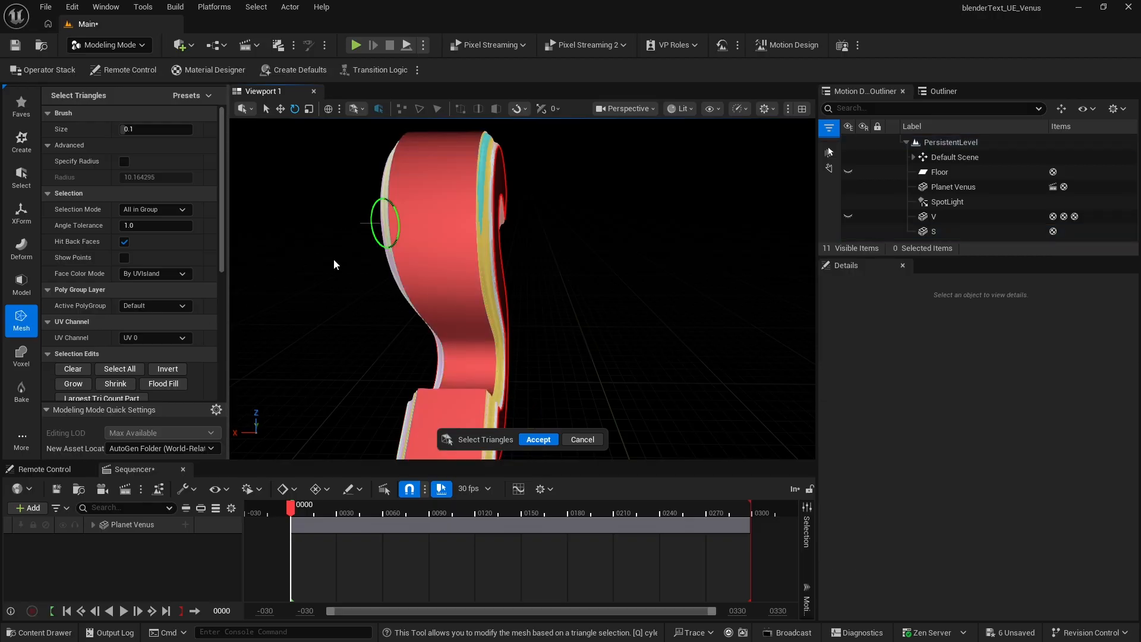
mouse_move(333, 259)
right_mouse_down()
mouse_move(300, 261)
mouse_move(333, 262)
right_mouse_up()
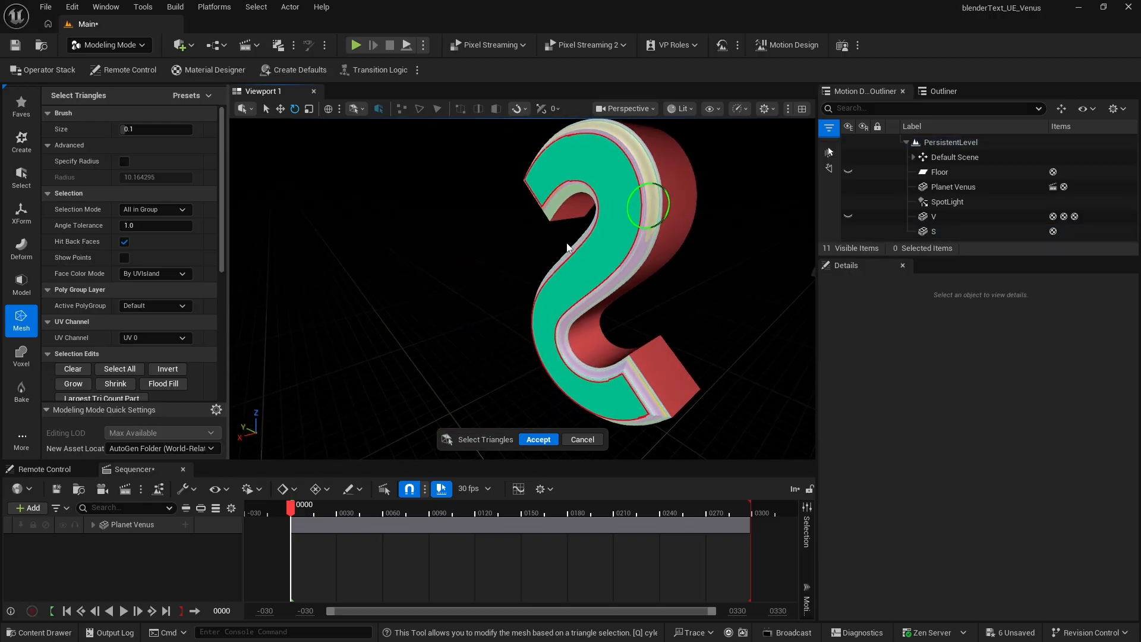
left_click(611, 235)
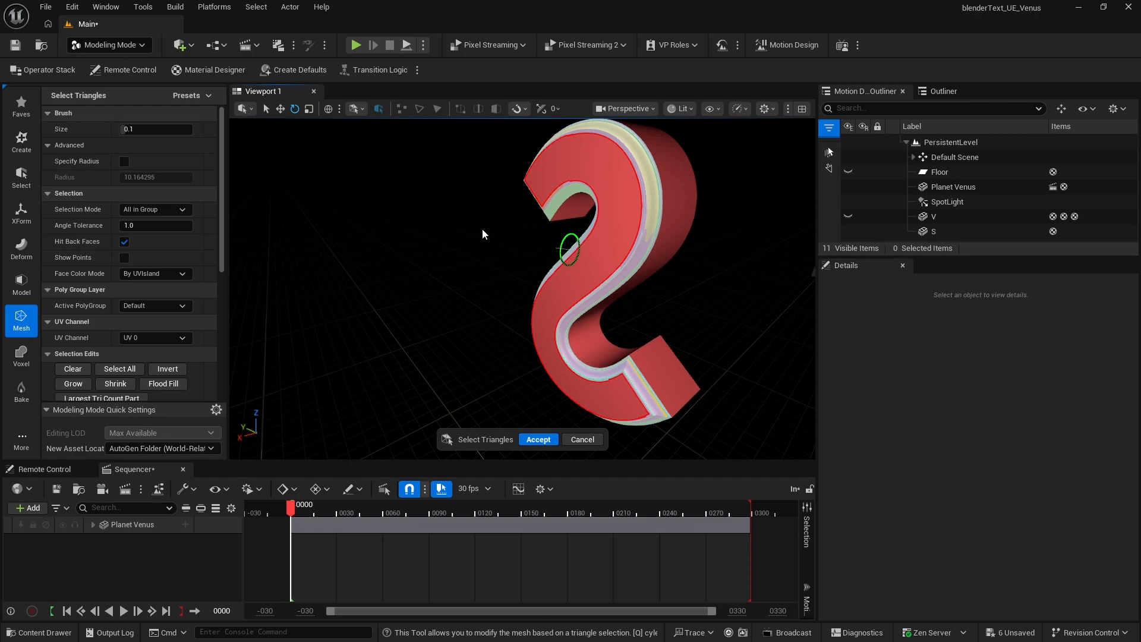
left_click(166, 369)
Step: Create a polygroup from the selected bevel faces of the S and accept
right_click_drag(333, 297, 312, 281)
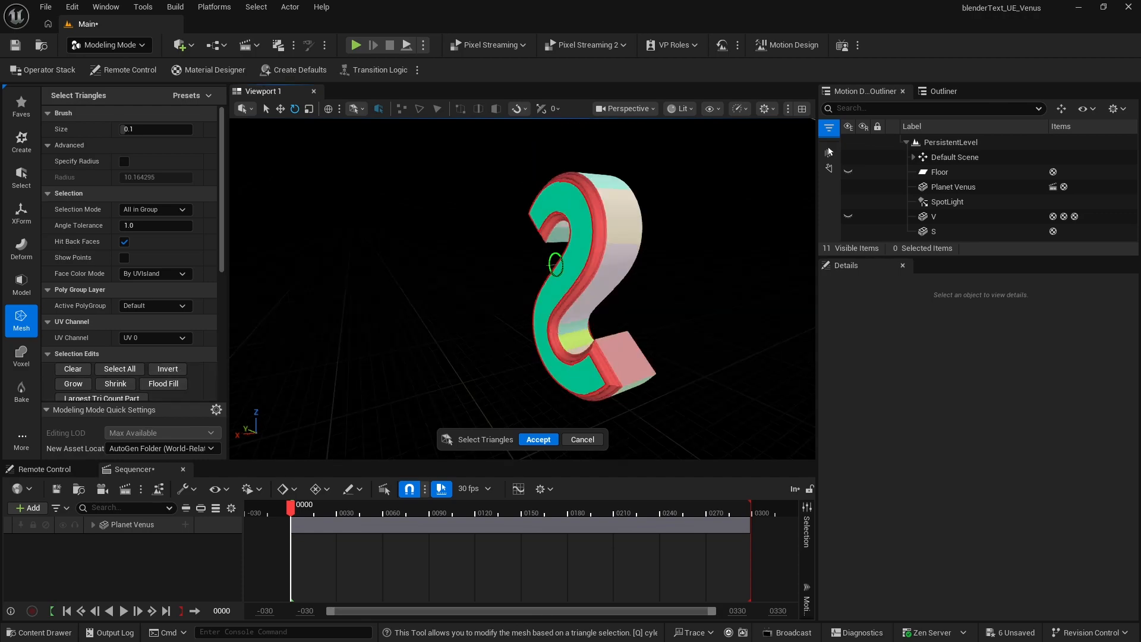
right_click_drag(630, 323, 502, 333)
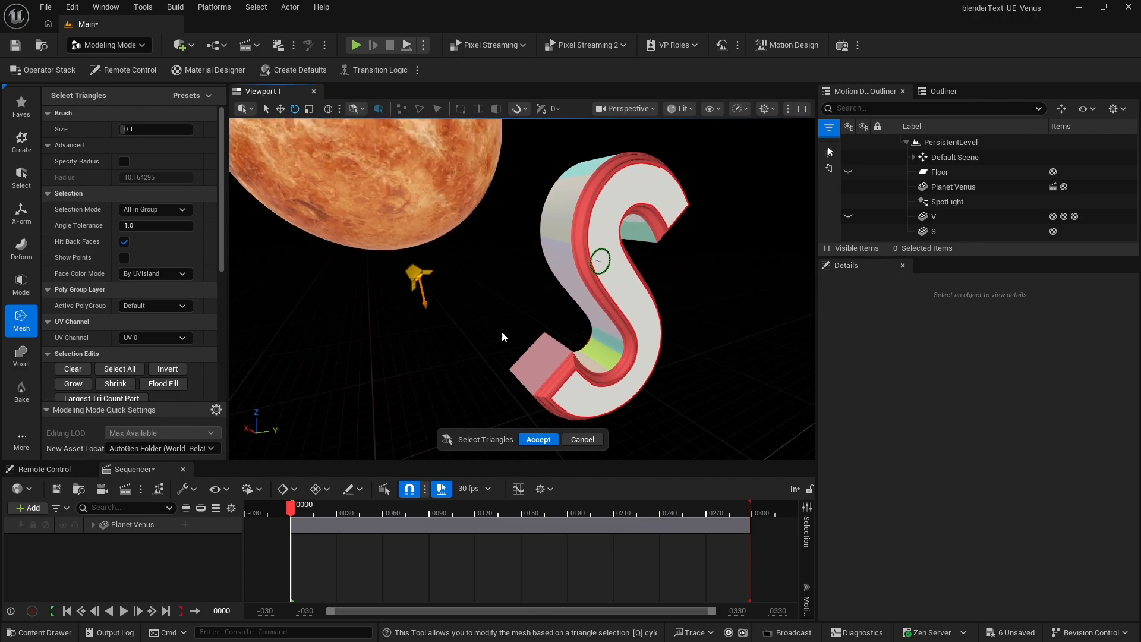
scroll(153, 333, "down", 5)
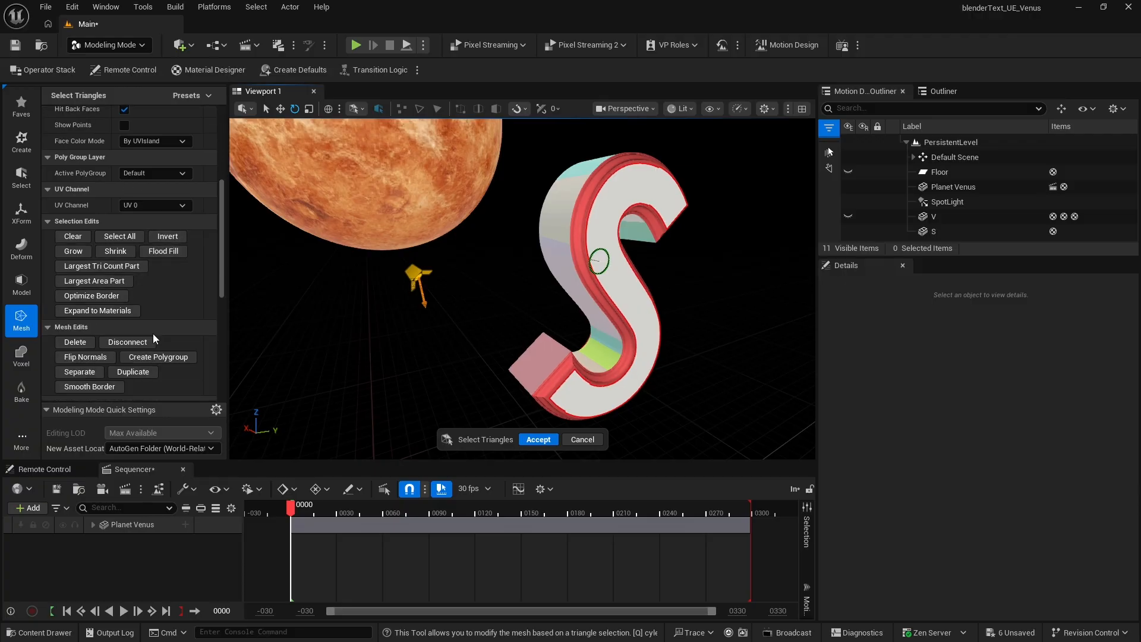
left_click(160, 337)
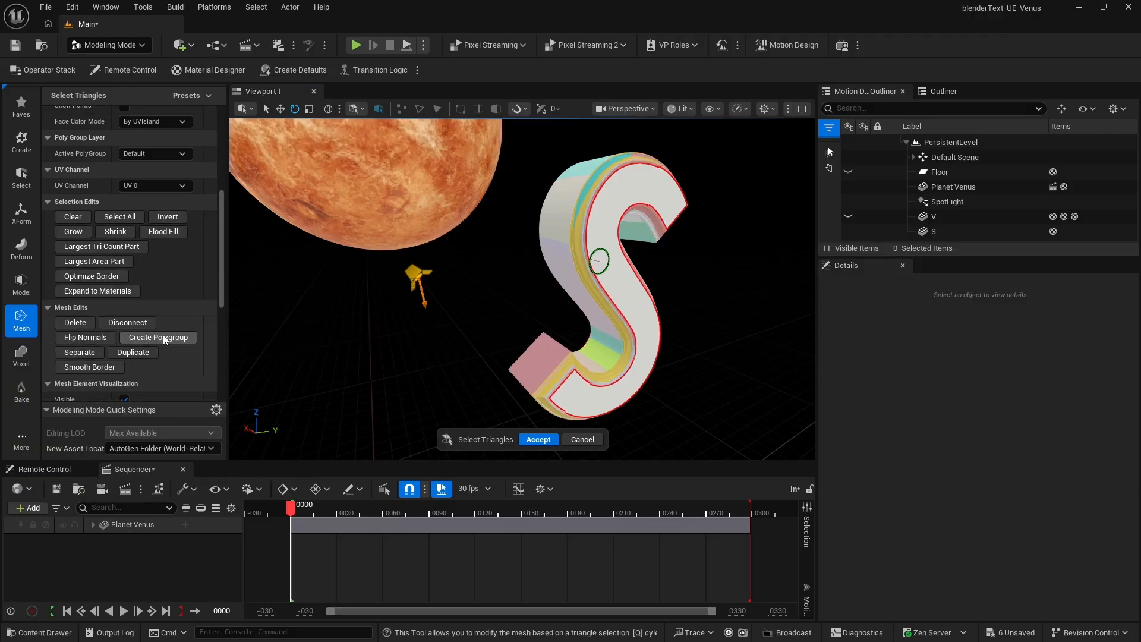
left_click(539, 439)
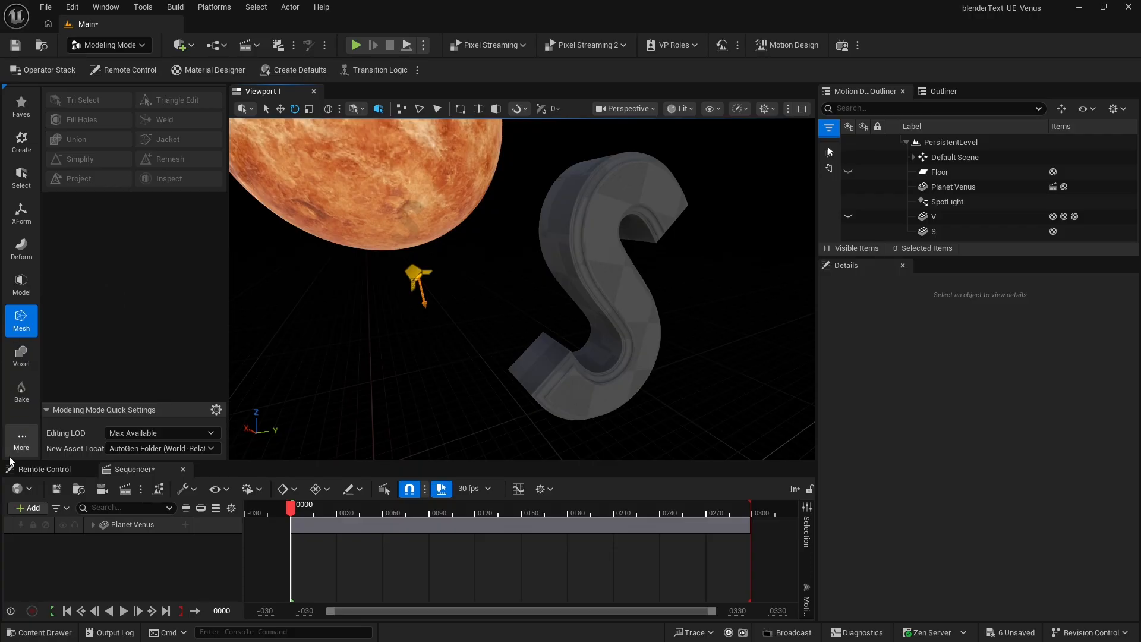
Step: Start Edit Materials on the S, select its front and back faces, and assign the active material [0] WorldGridMaterial to them
left_click(21, 440)
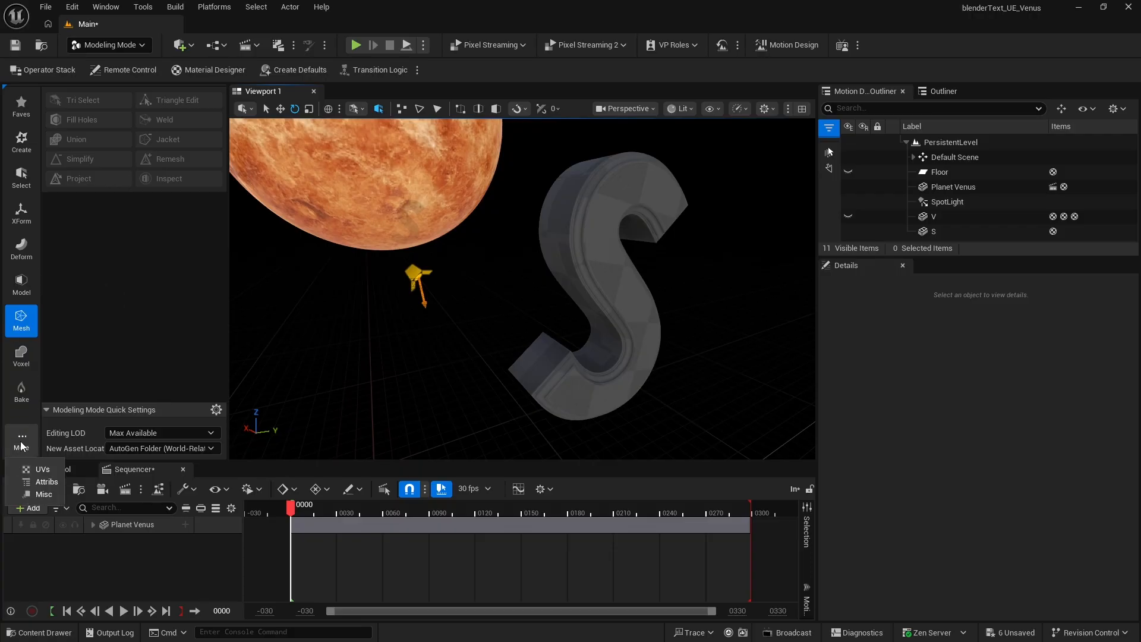
left_click(41, 483)
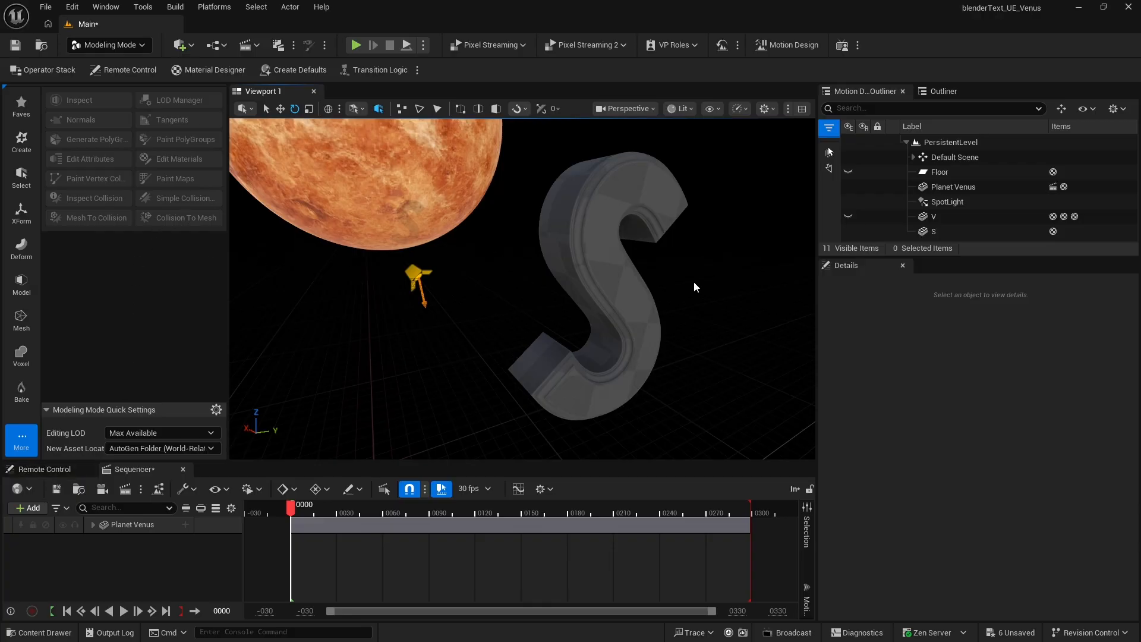
left_click(585, 246)
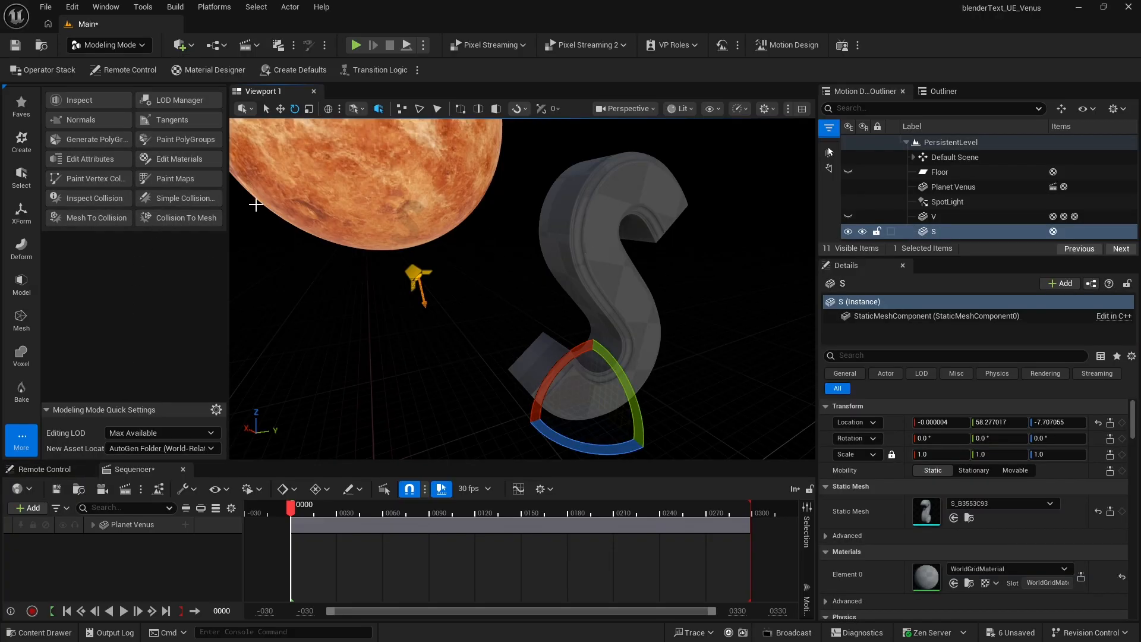
left_click(163, 160)
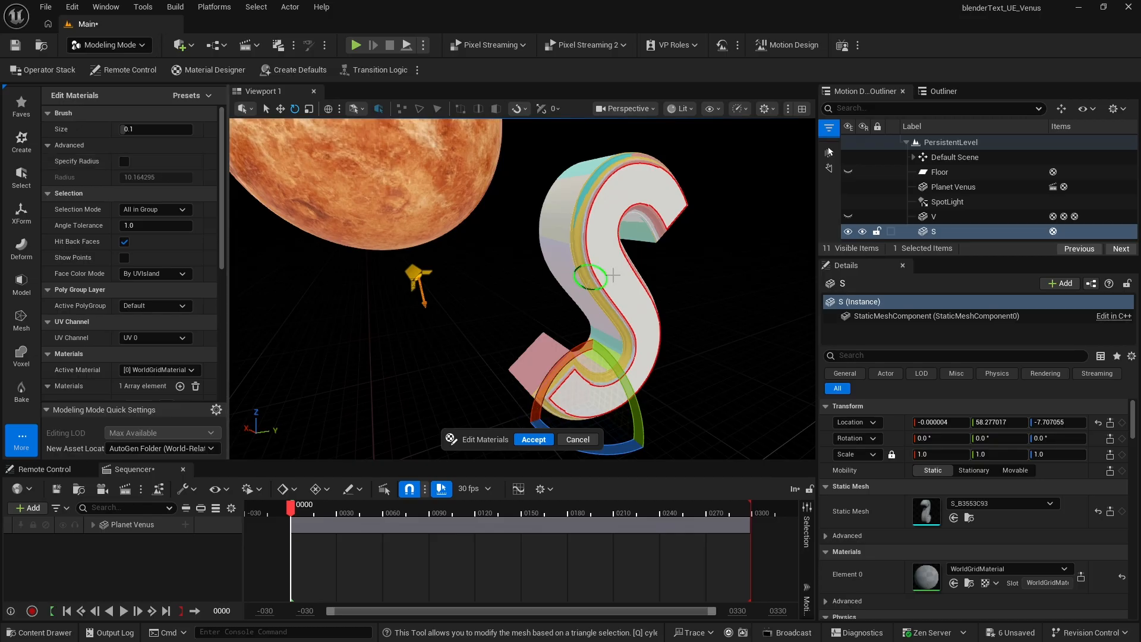
left_click(606, 254)
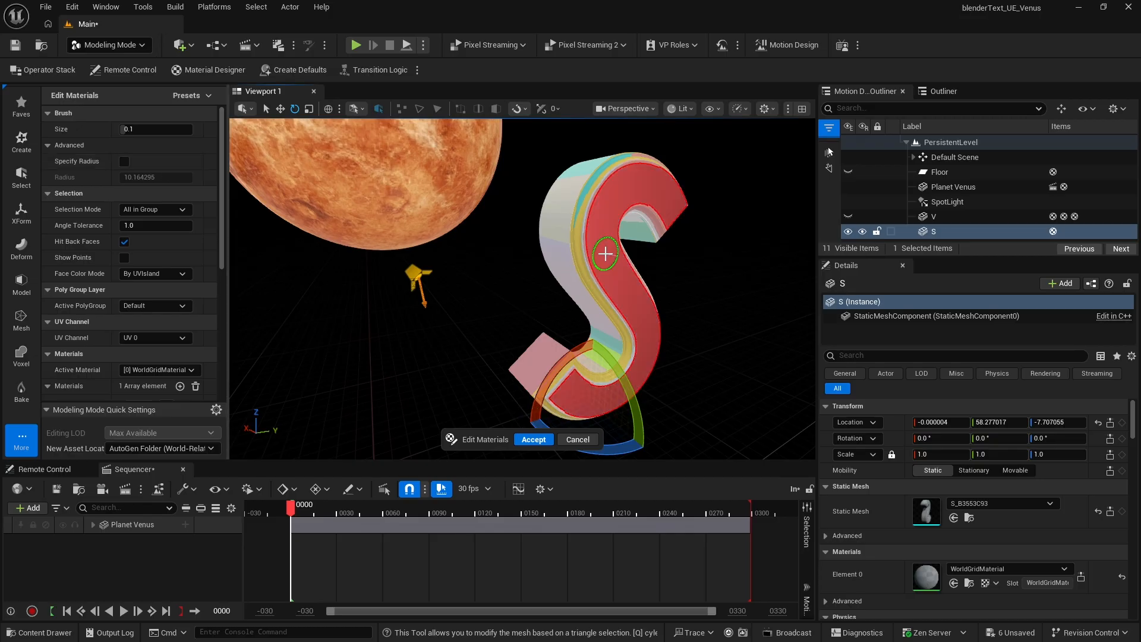
key("a")
right_click_drag(604, 255, 737, 254)
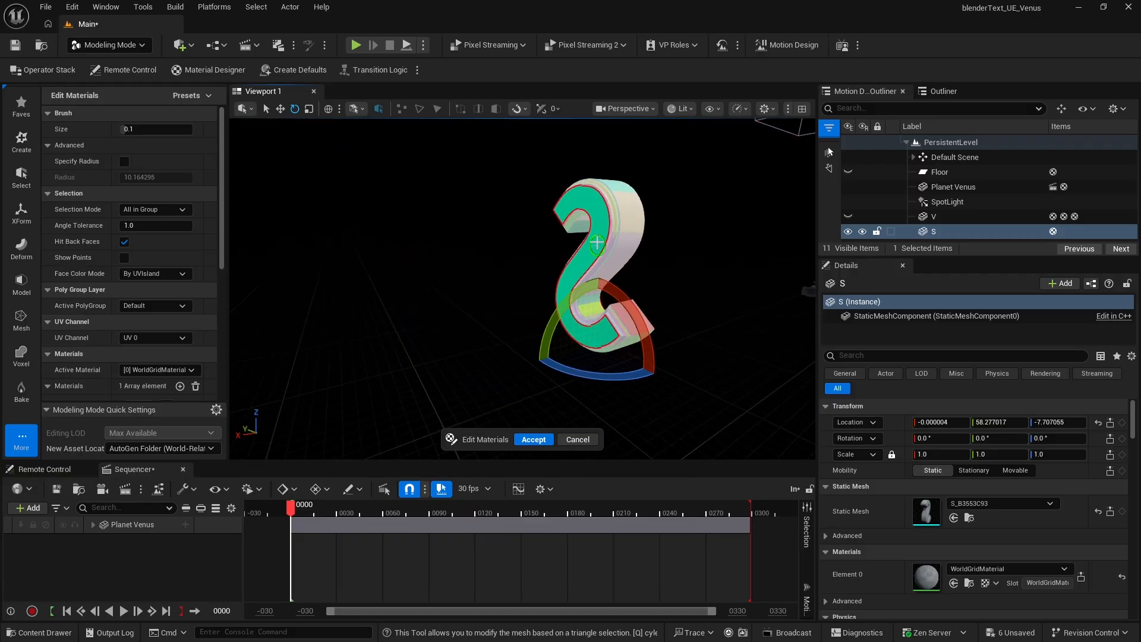
scroll(159, 265, "down", 4)
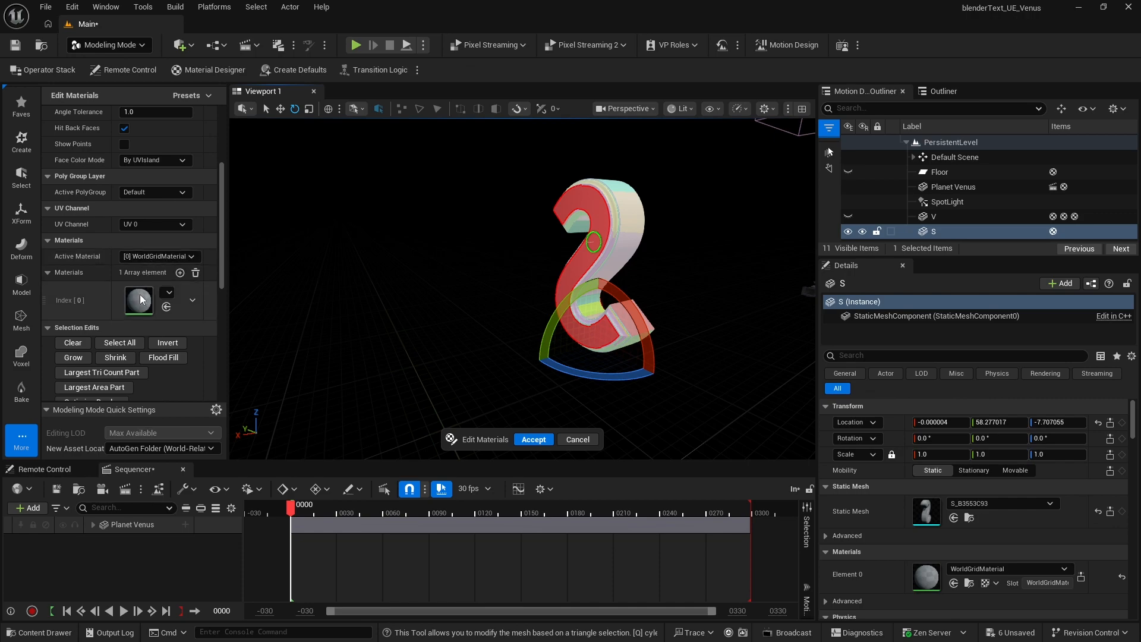
scroll(85, 284, "down", 4)
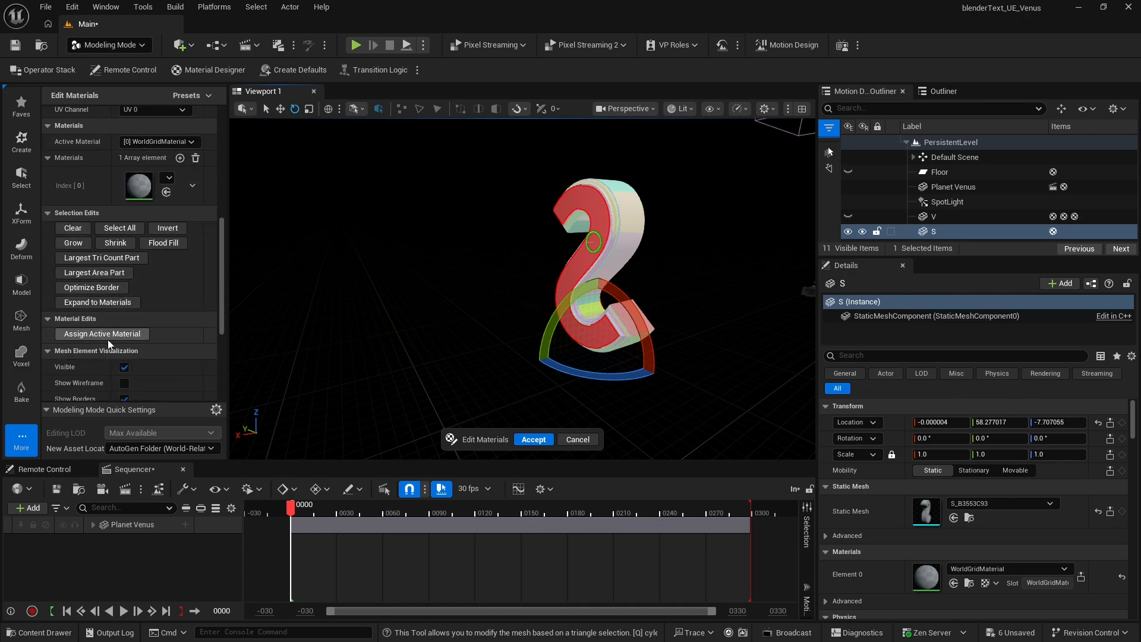
left_click(106, 334)
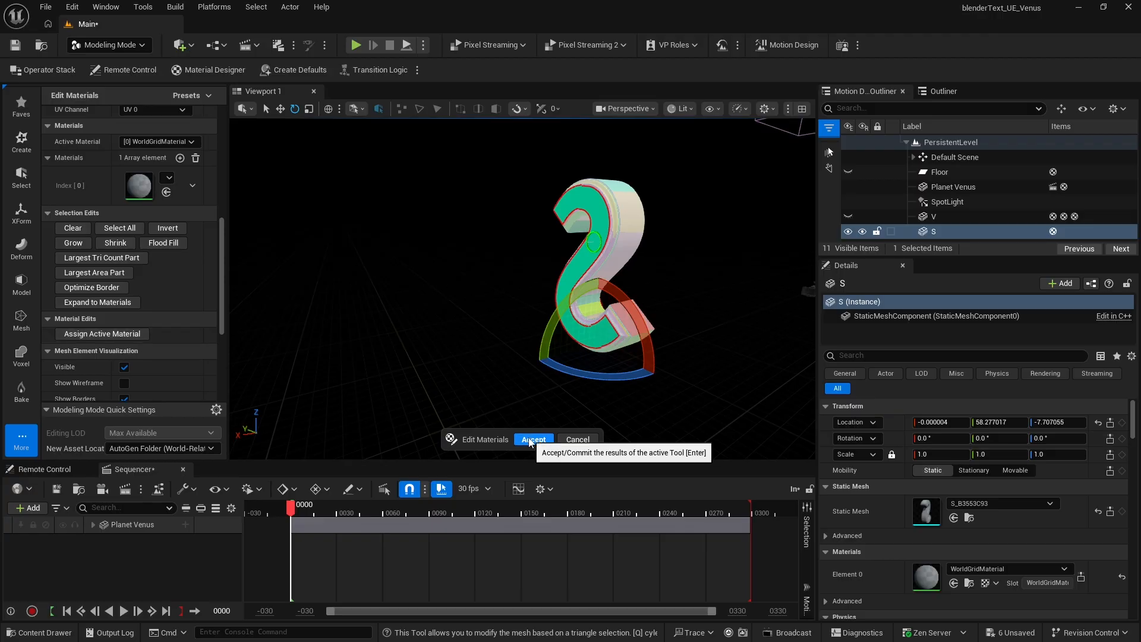
Step: Set the Edit Materials brush size to 0.01 and select the bevel faces on both sides of the S
scroll(180, 162, "up", 8)
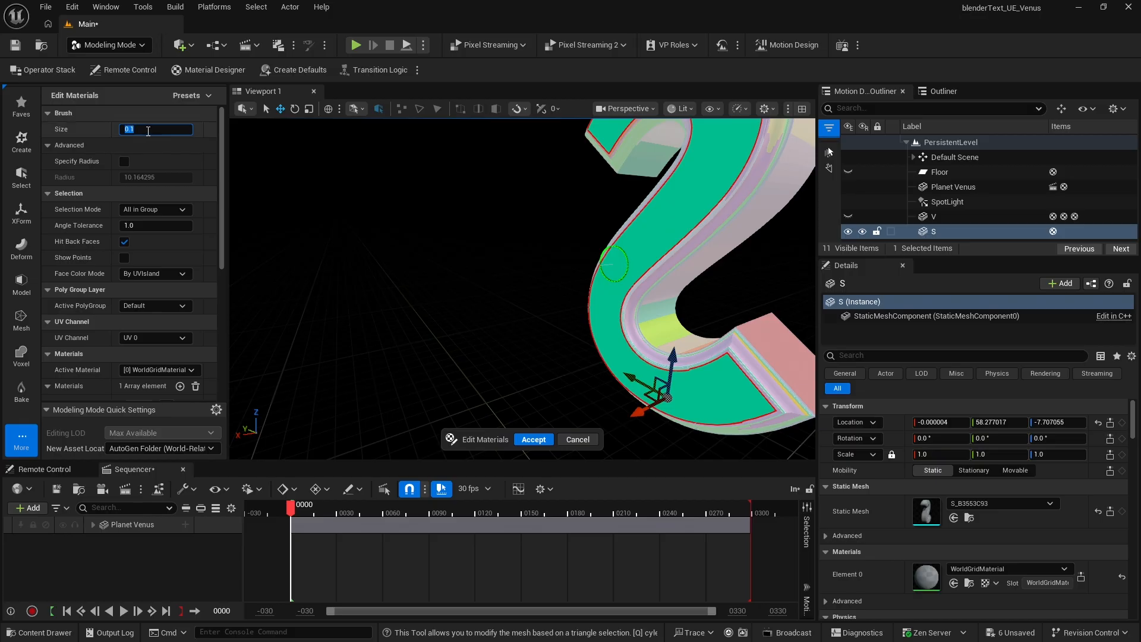
left_click(143, 129)
key("Return")
left_click(710, 226)
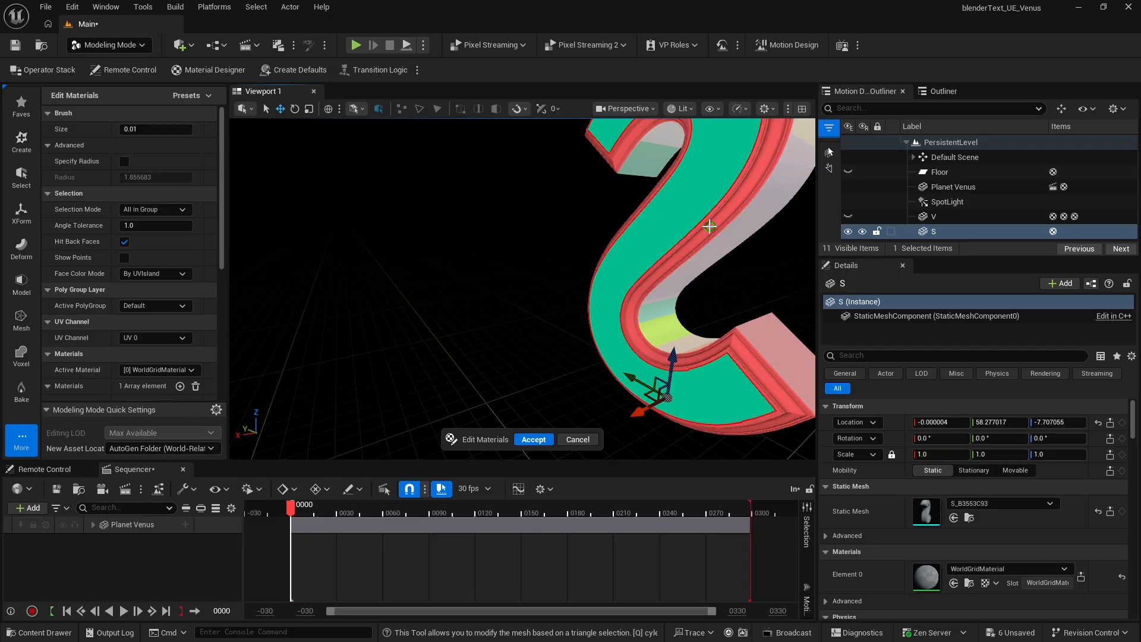
mouse_move(662, 231)
left_mouse_down("alt")
mouse_move(538, 280)
mouse_move(372, 280)
left_mouse_up("alt")
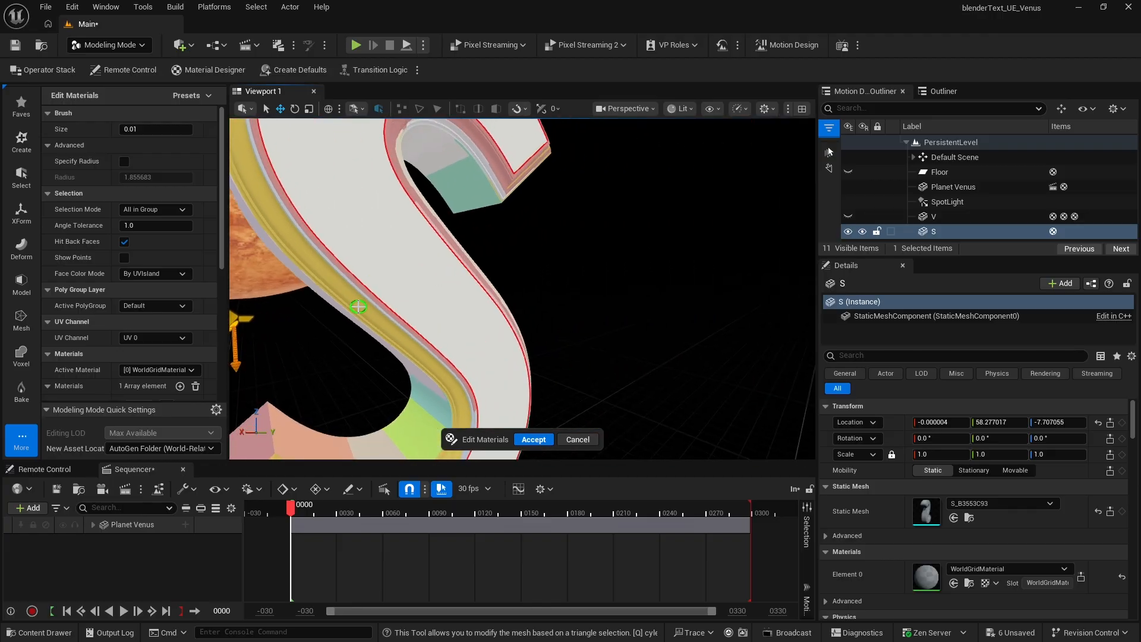
left_click(359, 306)
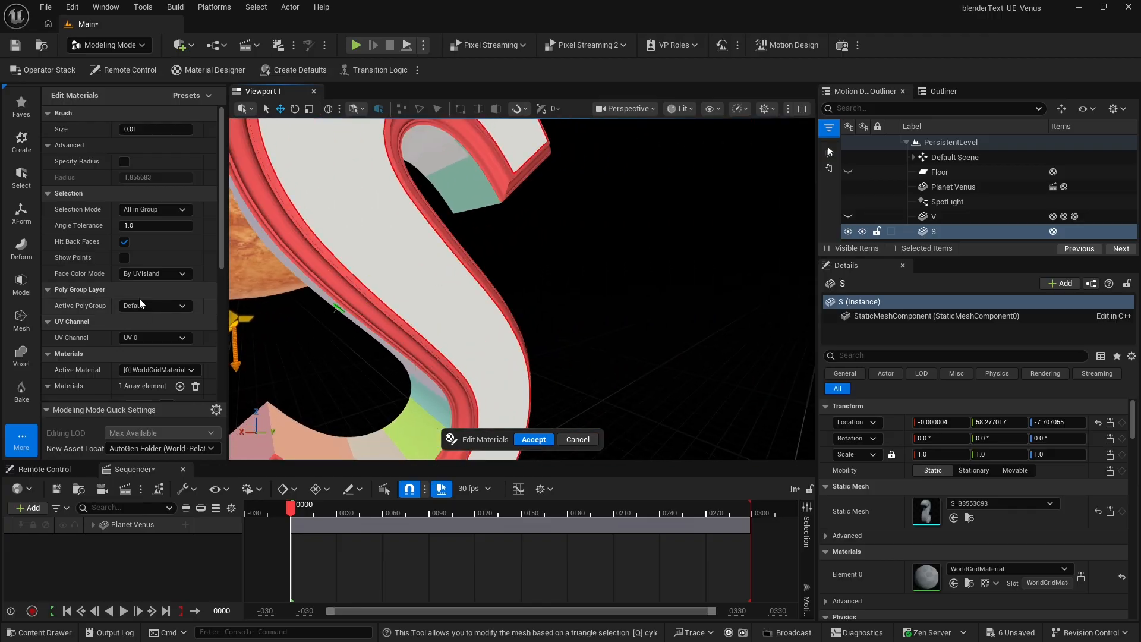
Step: Add a second material slot, assign slot [1] to the selected bevels as the active material and accept
scroll(139, 299, "down", 4)
scroll(140, 300, "down", 1)
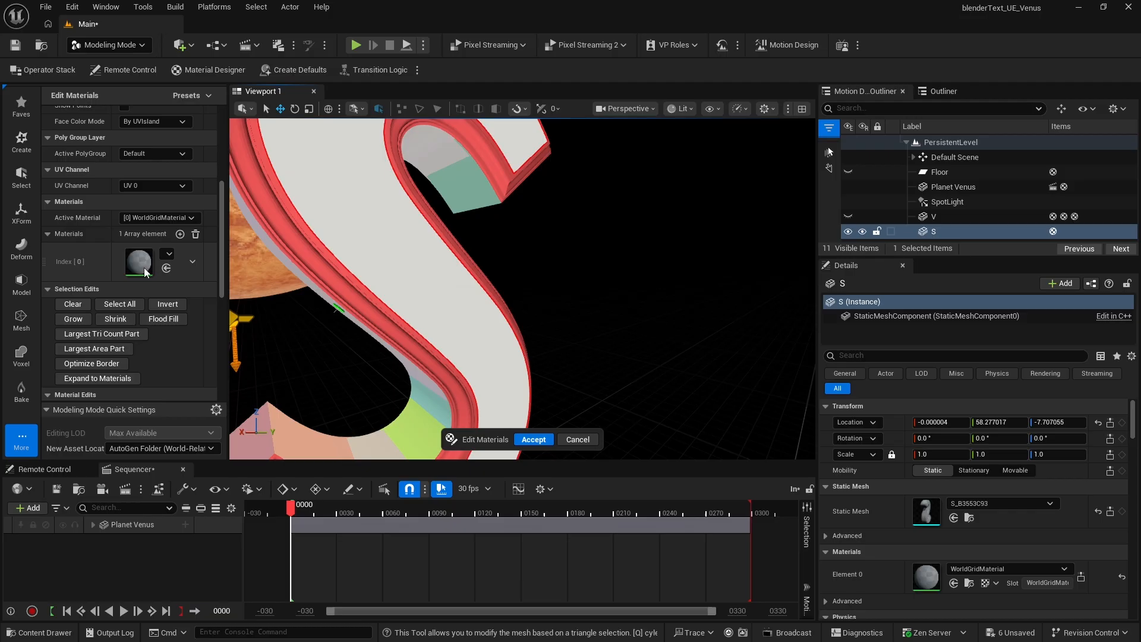
left_click(180, 234)
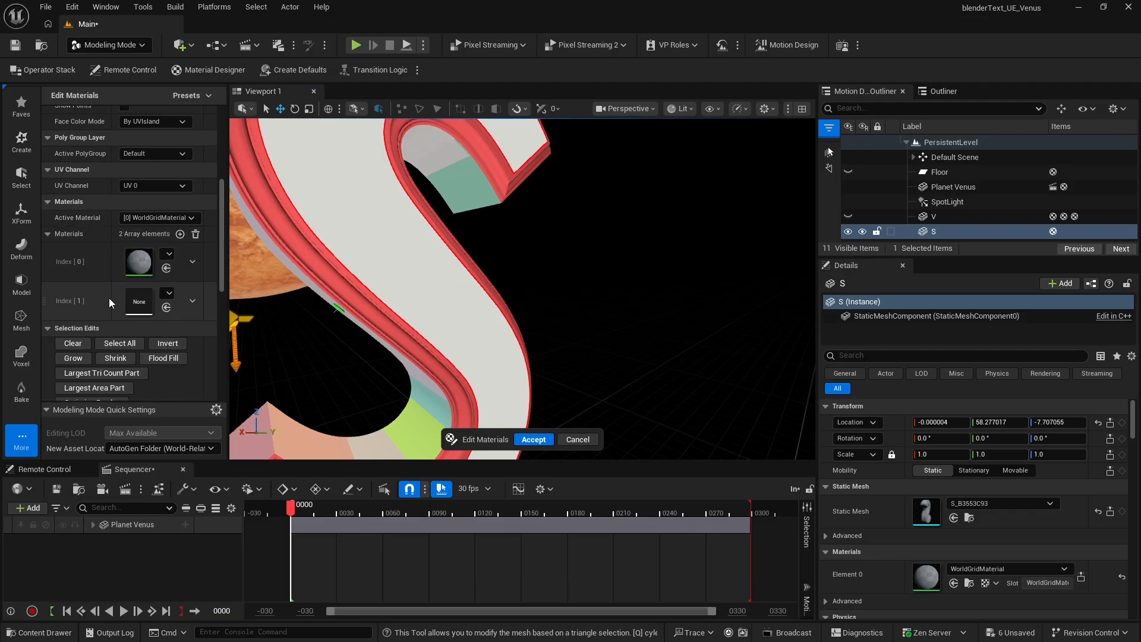
scroll(109, 298, "down", 1)
left_click(152, 201)
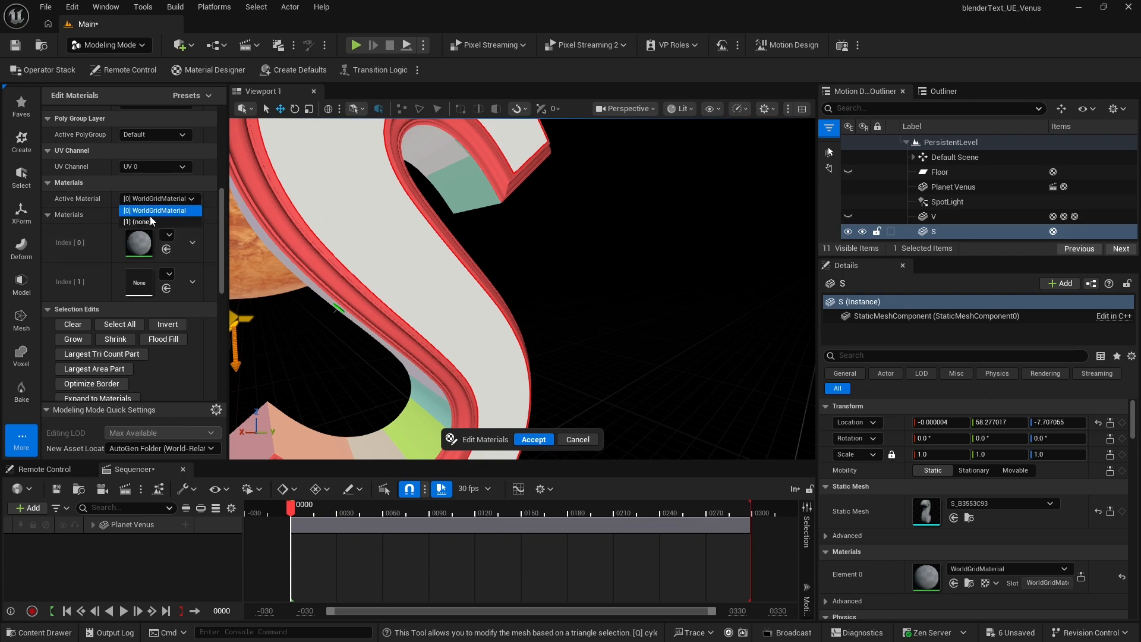
left_click(143, 223)
scroll(142, 226, "down", 5)
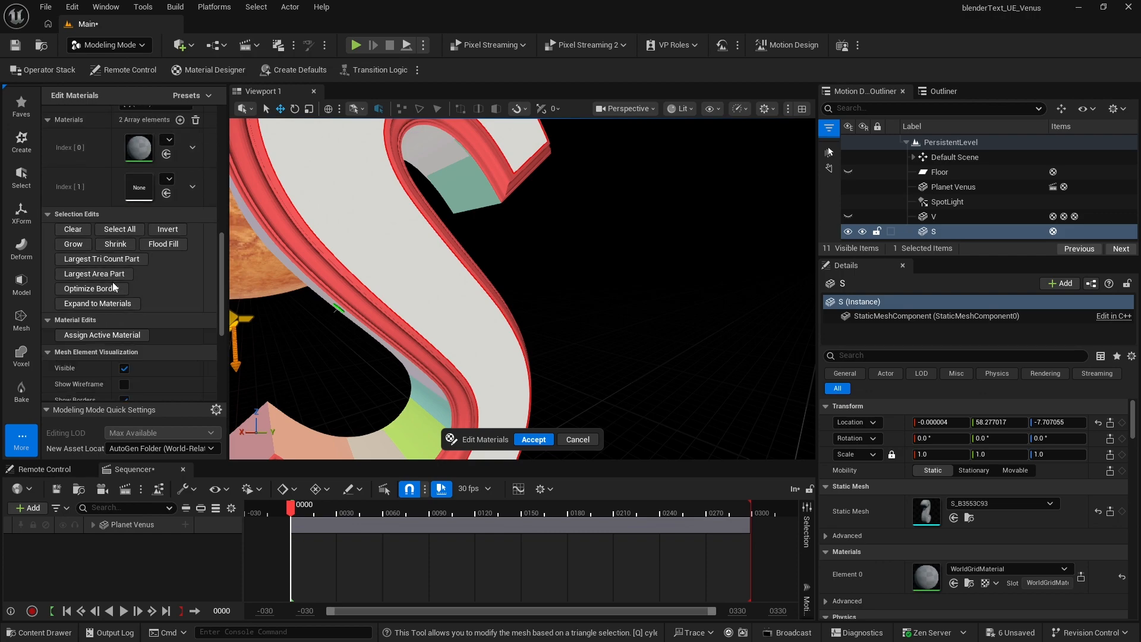
left_click(100, 278)
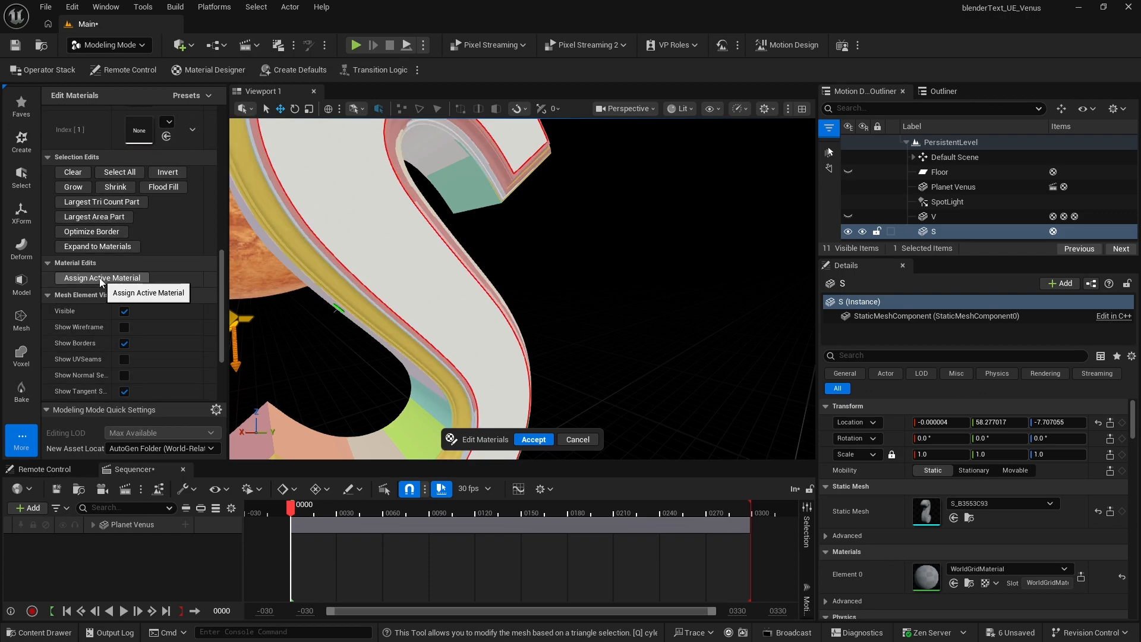
left_click(533, 439)
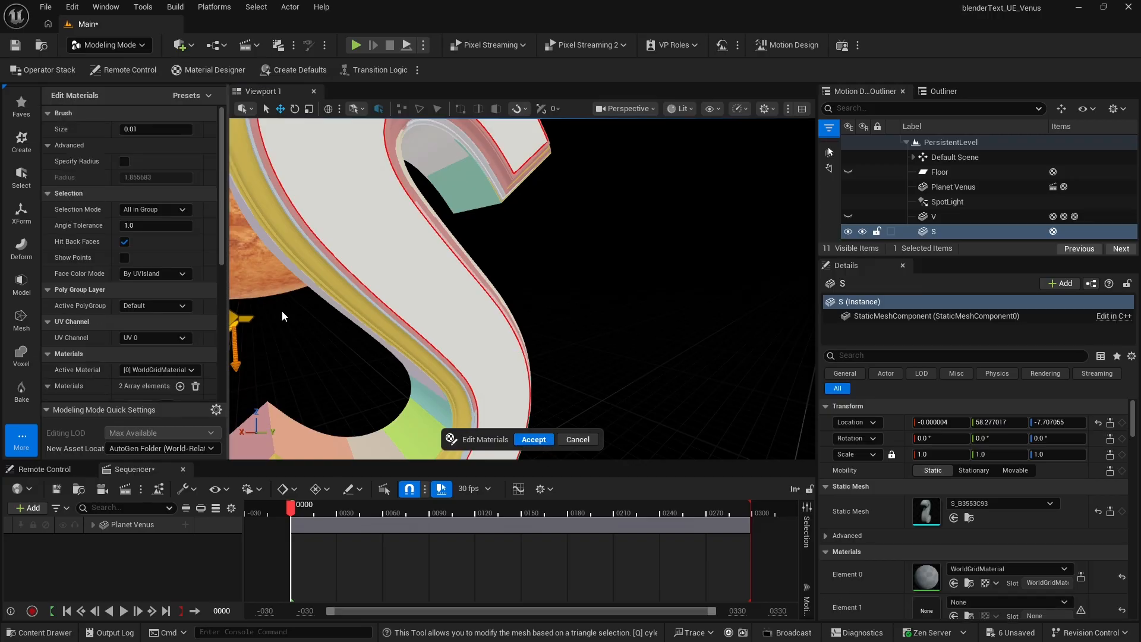
Step: Select the extruded side faces of the S in Edit Materials
right_click_drag(282, 312, 327, 312)
key("d")
key("a")
left_click(371, 258)
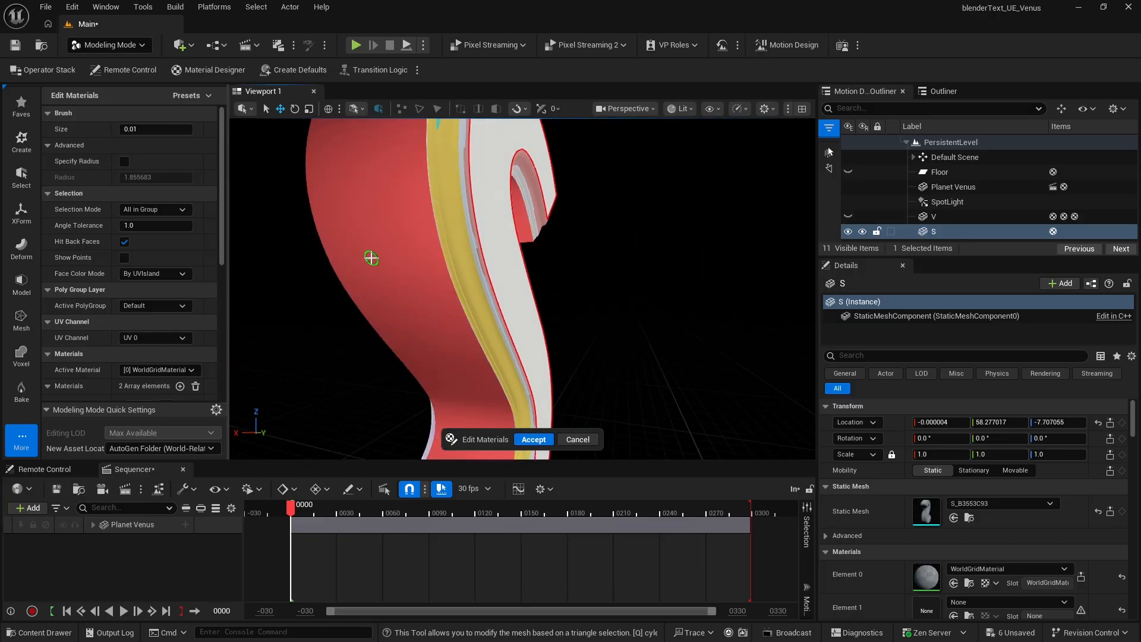
Step: Add a third material slot, assign slot [2] to the selected side faces as the active material and accept
scroll(151, 311, "down", 3)
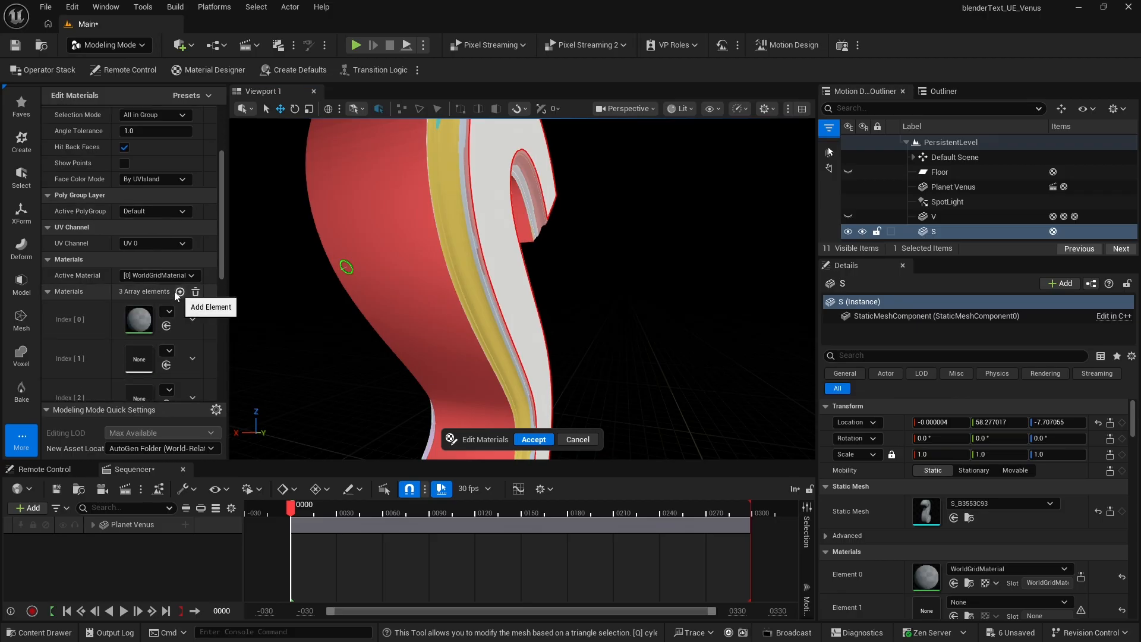
left_click(179, 292)
scroll(61, 271, "down", 1)
left_click(155, 240)
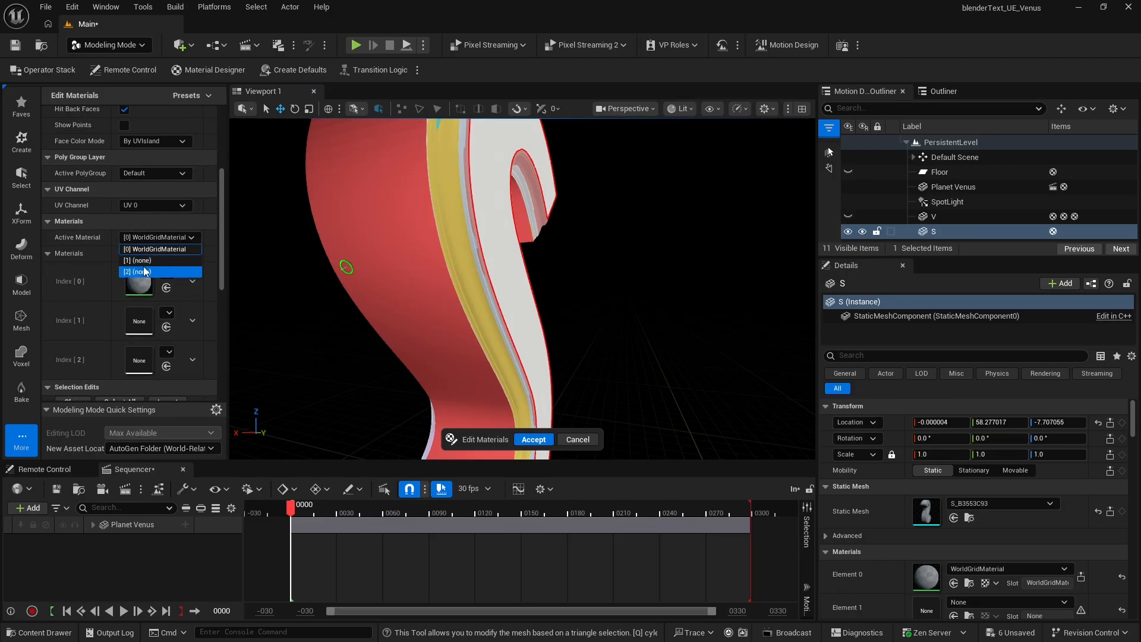
left_click(144, 268)
scroll(105, 273, "down", 2)
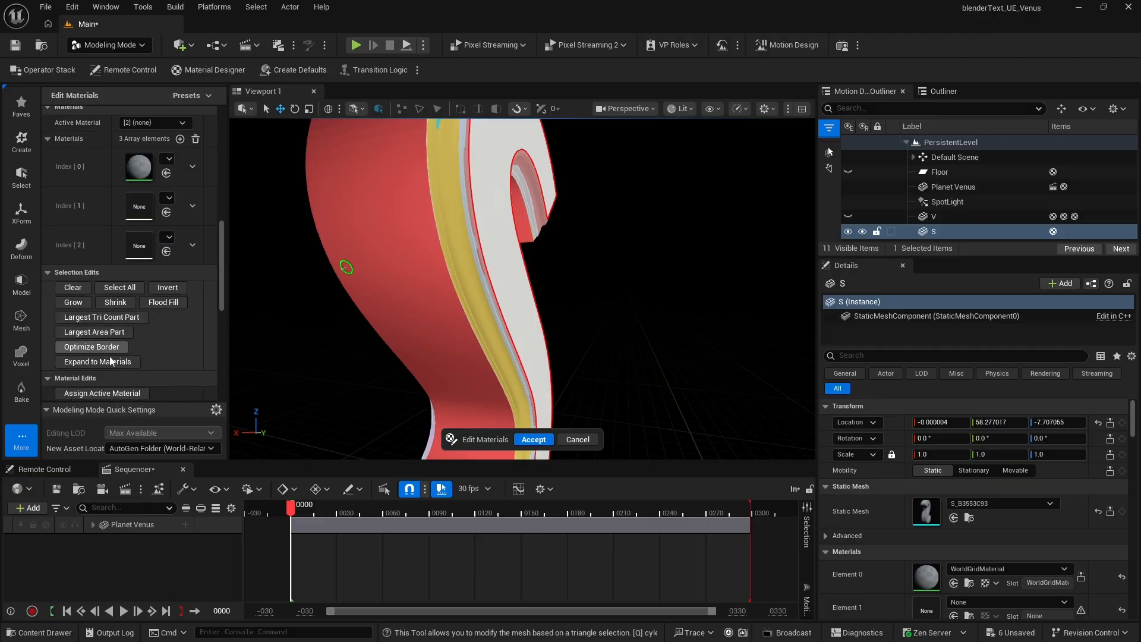
scroll(109, 369, "down", 1)
left_click(105, 337)
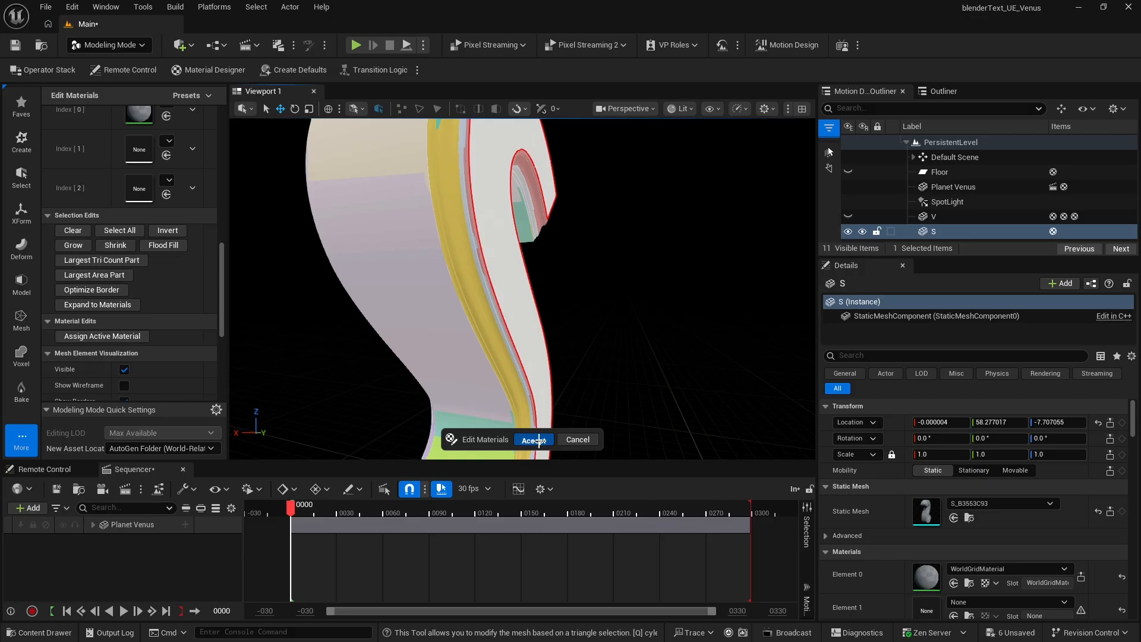
left_click(534, 440)
Step: Set the S's material Element 0 to MD_Front, Element 1 to MD_Bevel and Element 2 to MD_Extrude
scroll(940, 442, "down", 4)
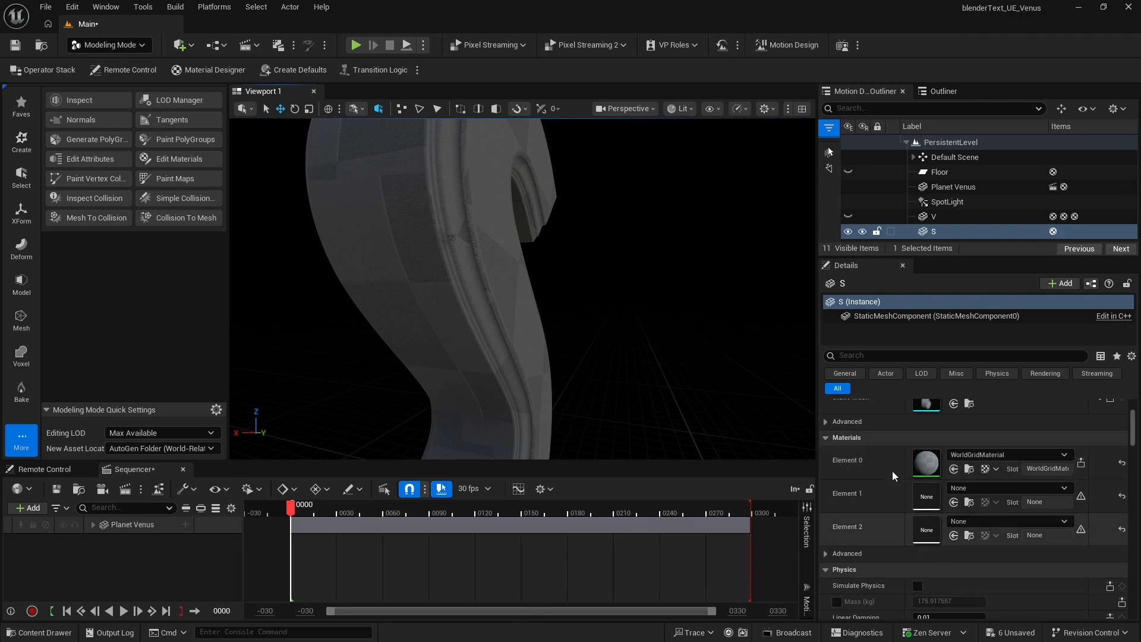
left_click(997, 455)
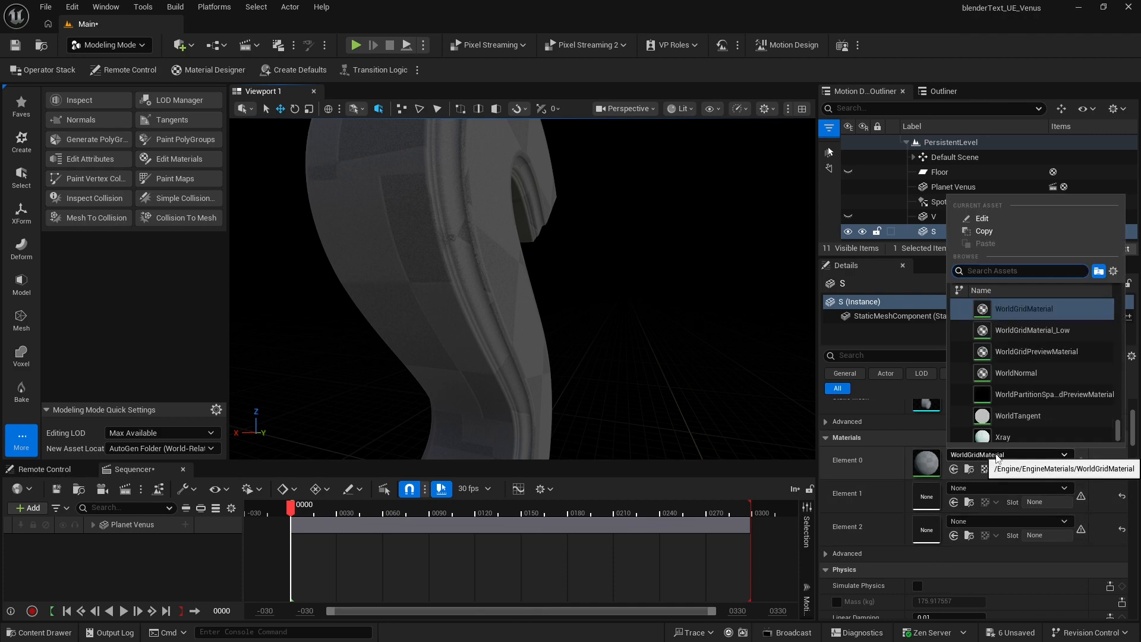
type("front")
left_click(1005, 310)
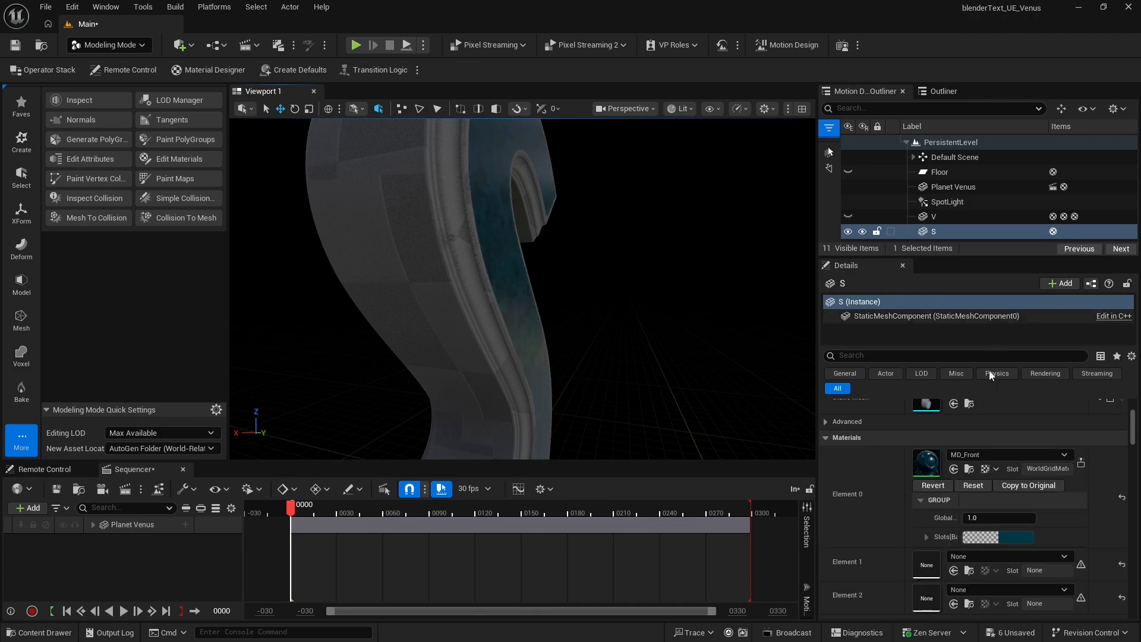
left_click(974, 559)
type("bevel")
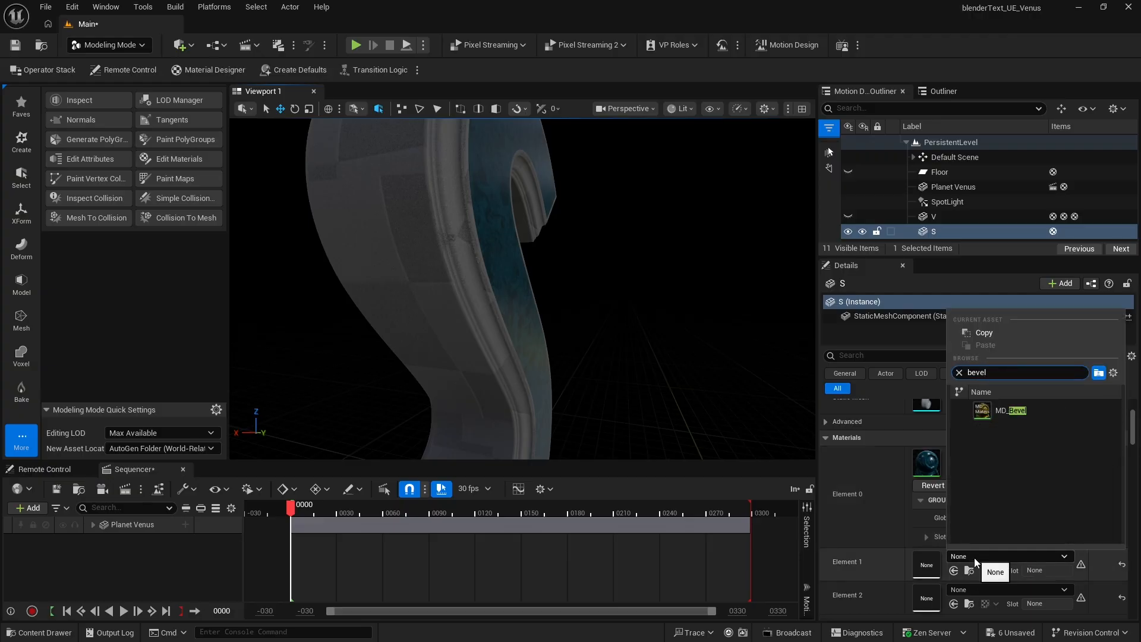
left_click(994, 411)
scroll(986, 490, "down", 3)
left_click(979, 528)
type("extrud")
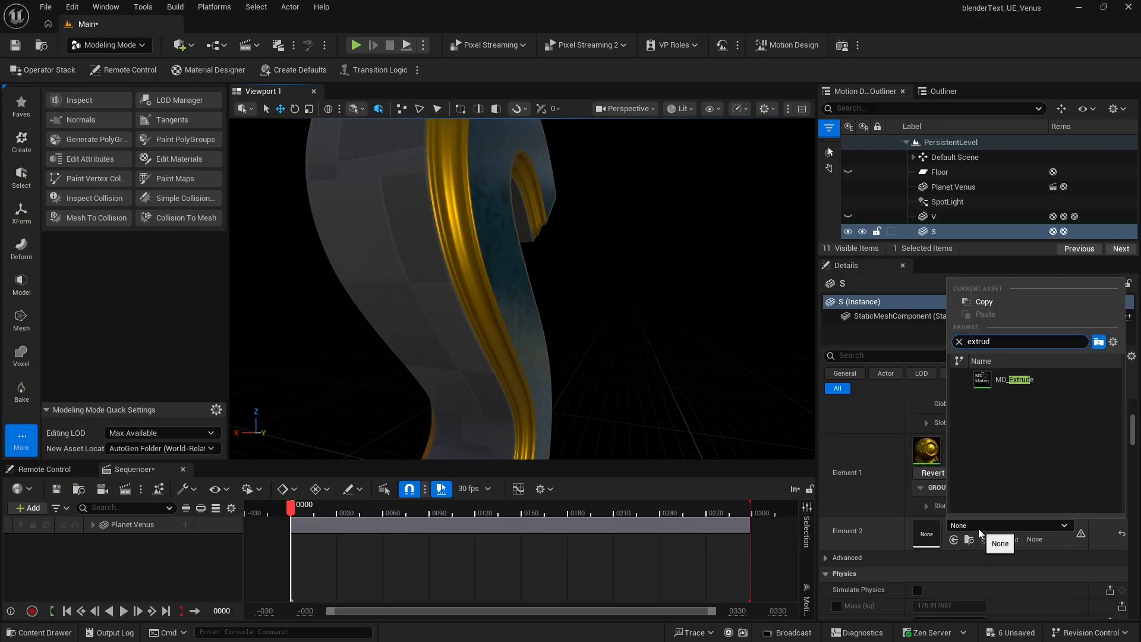
left_click(988, 381)
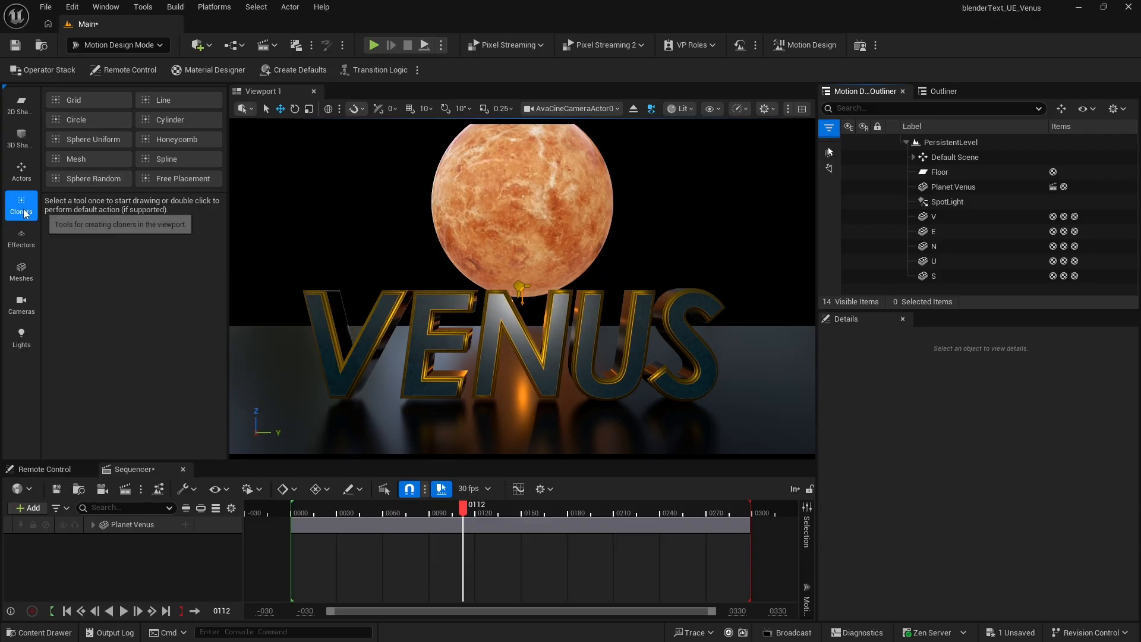
Step: Add a Free Placement cloner to the scene and delete its DefaultClone child
double_click(167, 180)
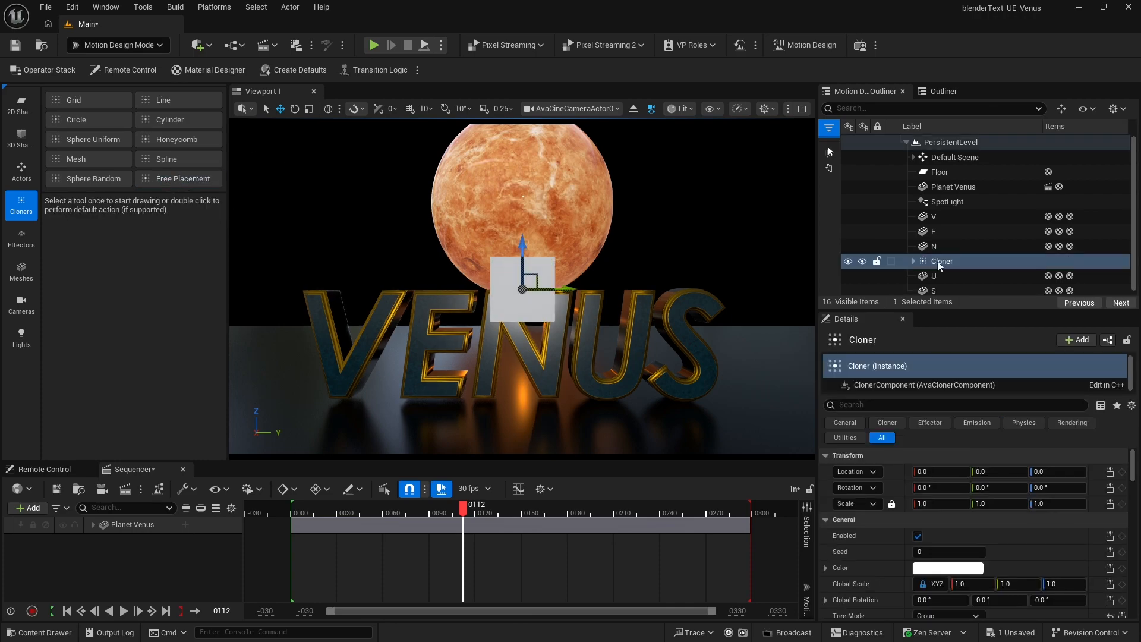
left_click(940, 262)
left_click(914, 262)
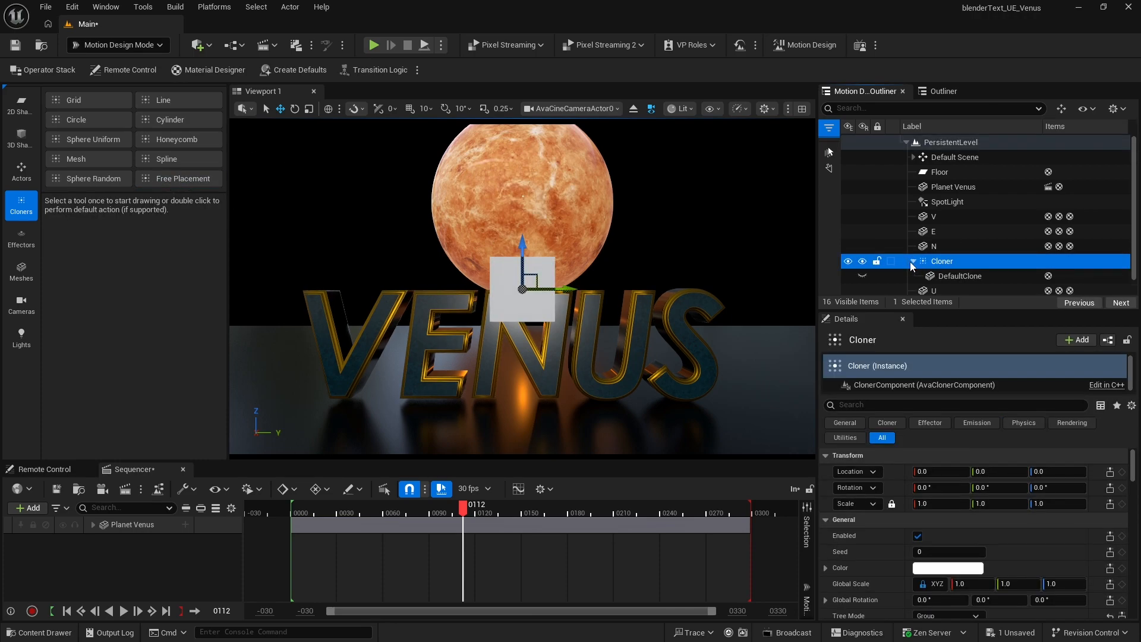
left_click(932, 278)
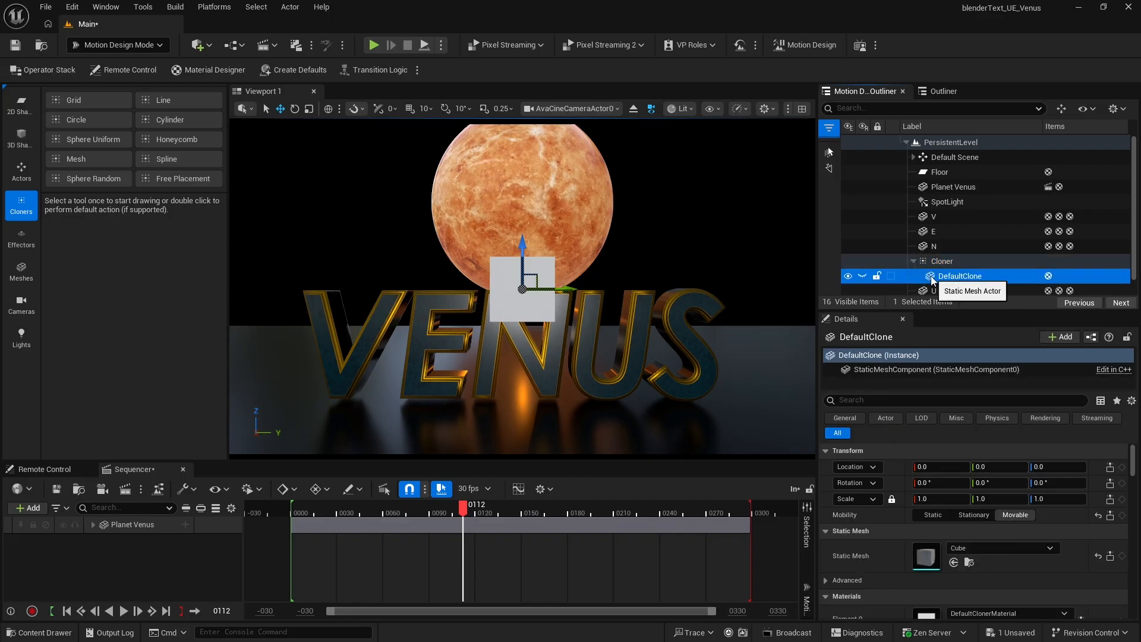
key("Delete")
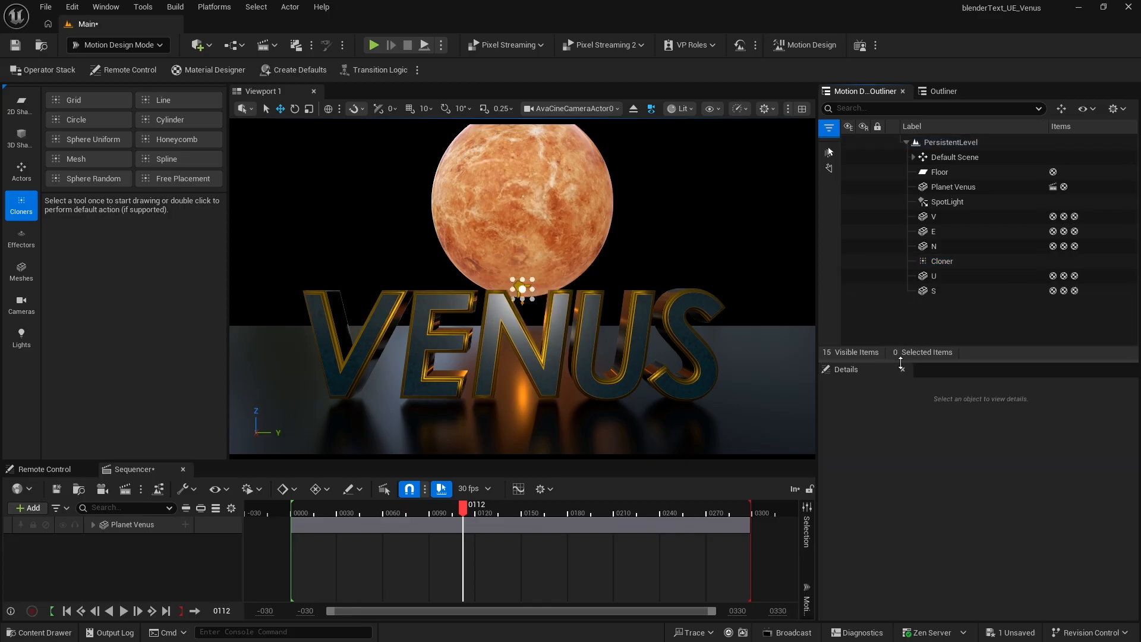
Step: Place the Cloner after the S in the outliner and parent the letters V, E, N, U and S to it
left_click_drag(932, 263, 931, 295)
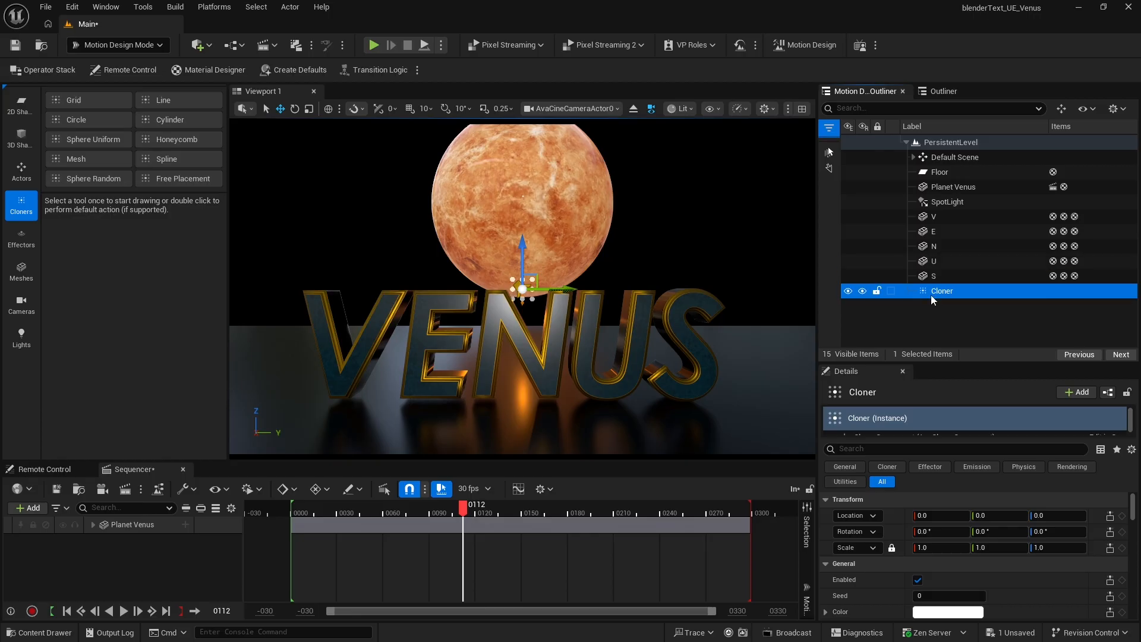
left_click(929, 220)
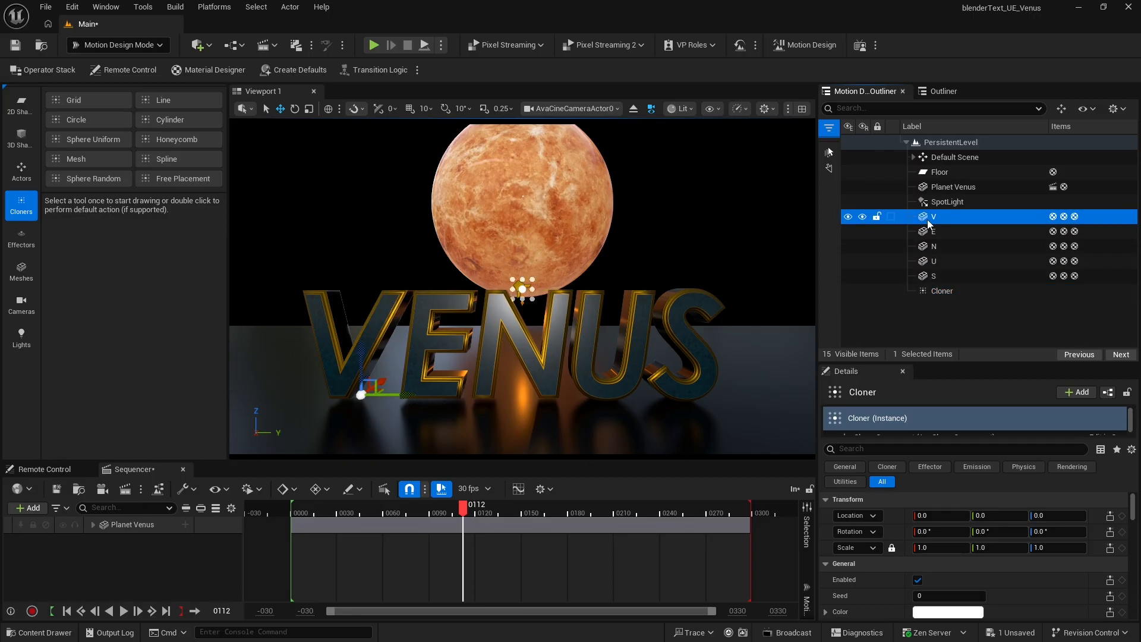
left_click(932, 277, "shift")
left_click_drag(932, 275, 938, 293)
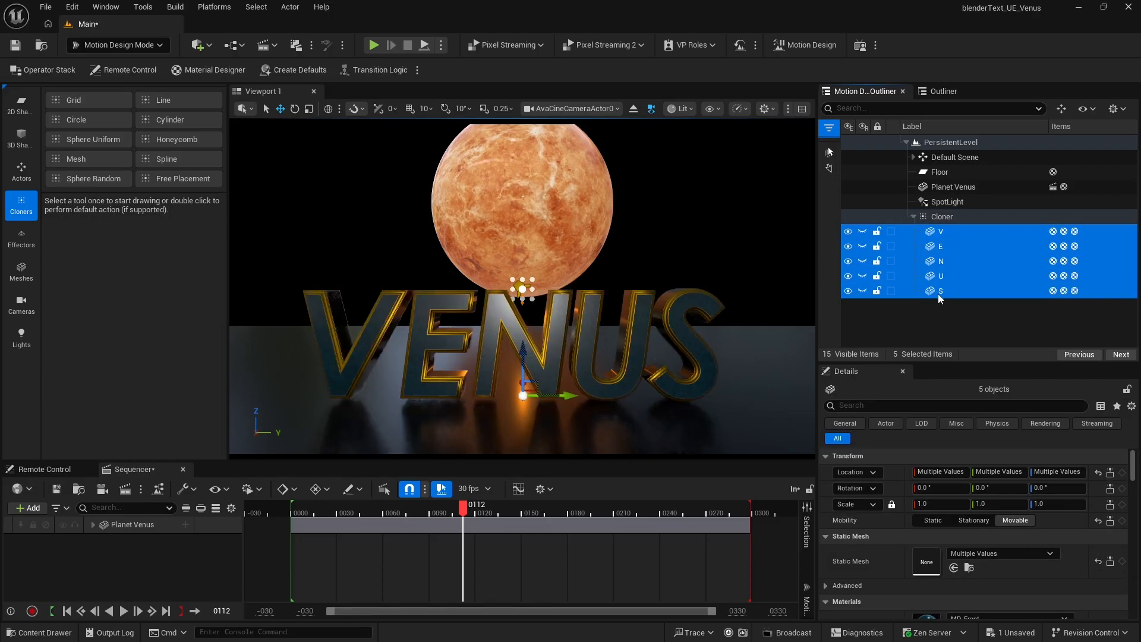
Step: Create a linked effector for the Cloner and set the effector's shape to Box
left_click(942, 217)
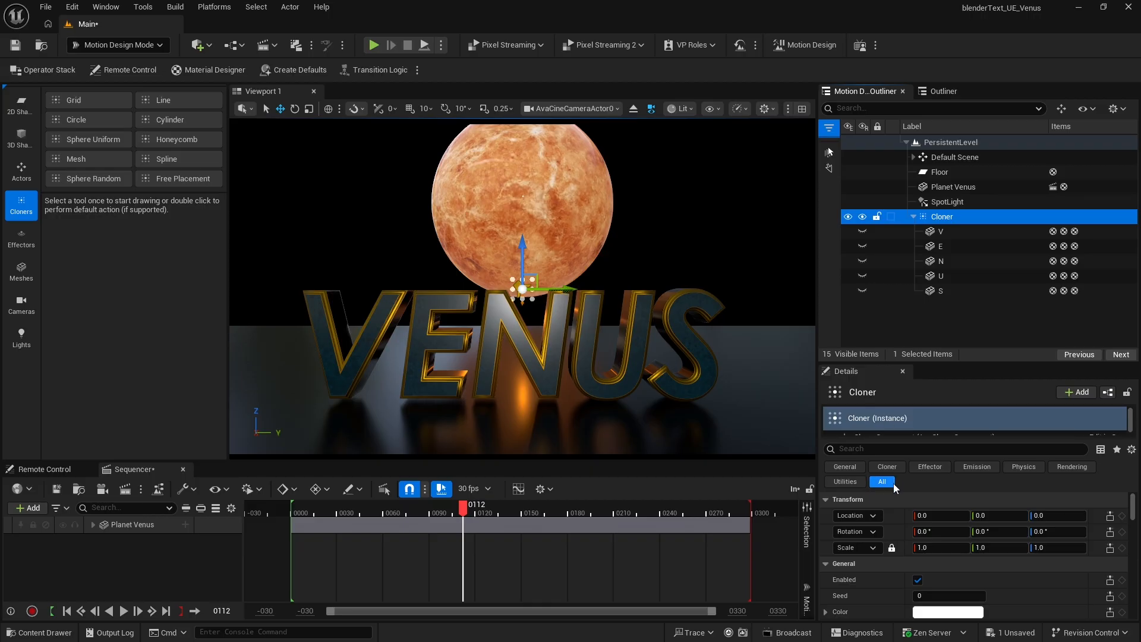
left_click_drag(886, 363, 886, 260)
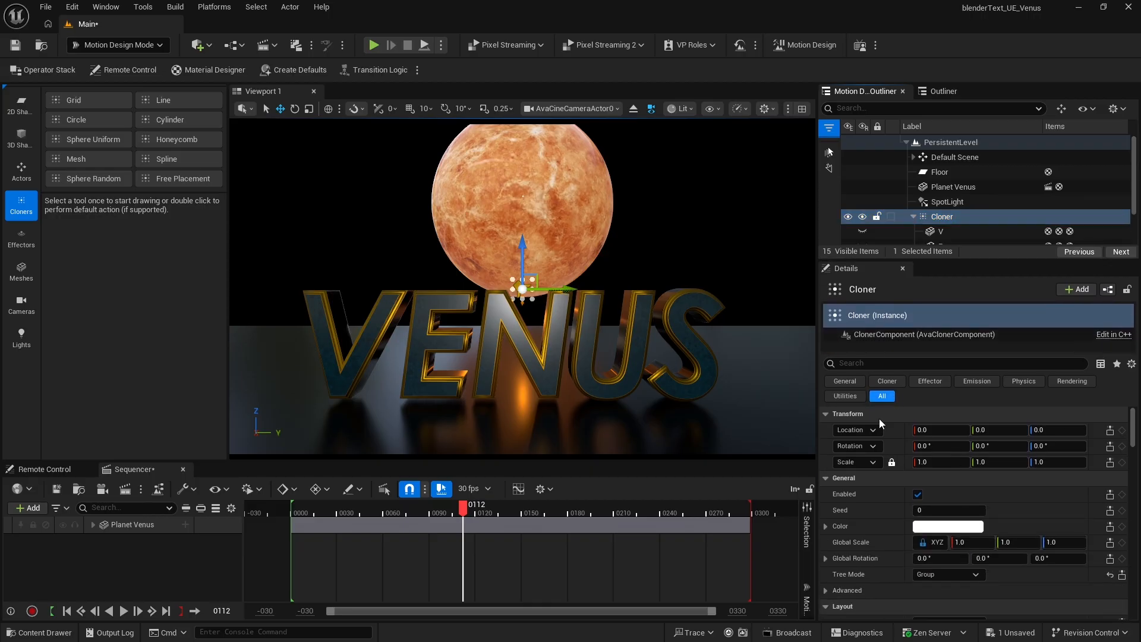
scroll(900, 419, "down", 4)
scroll(882, 484, "down", 3)
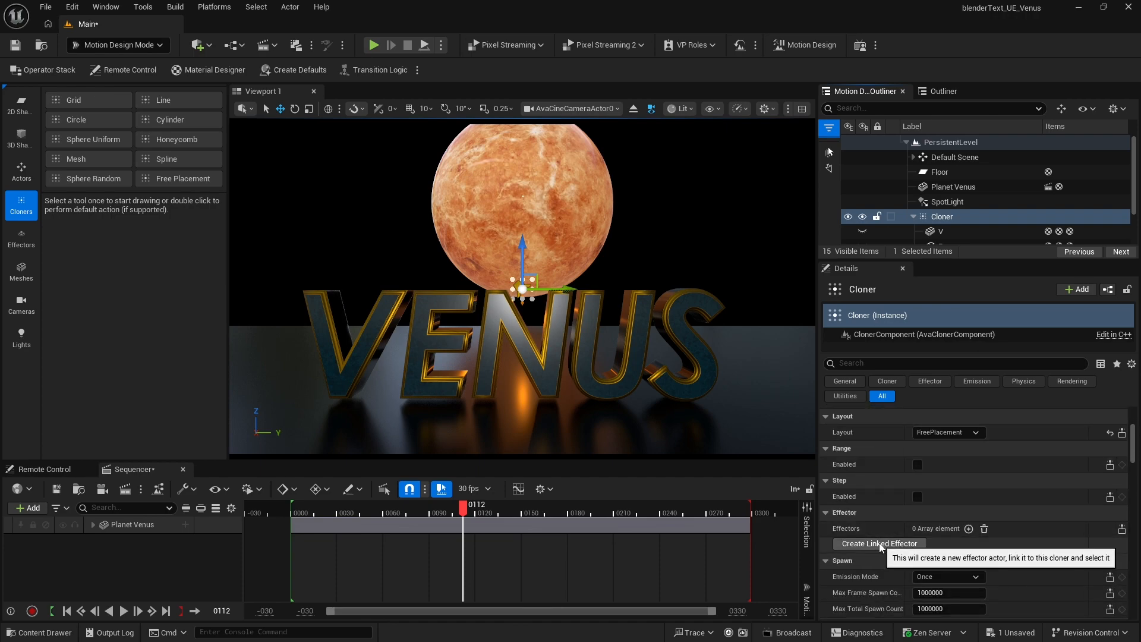
left_click(879, 543)
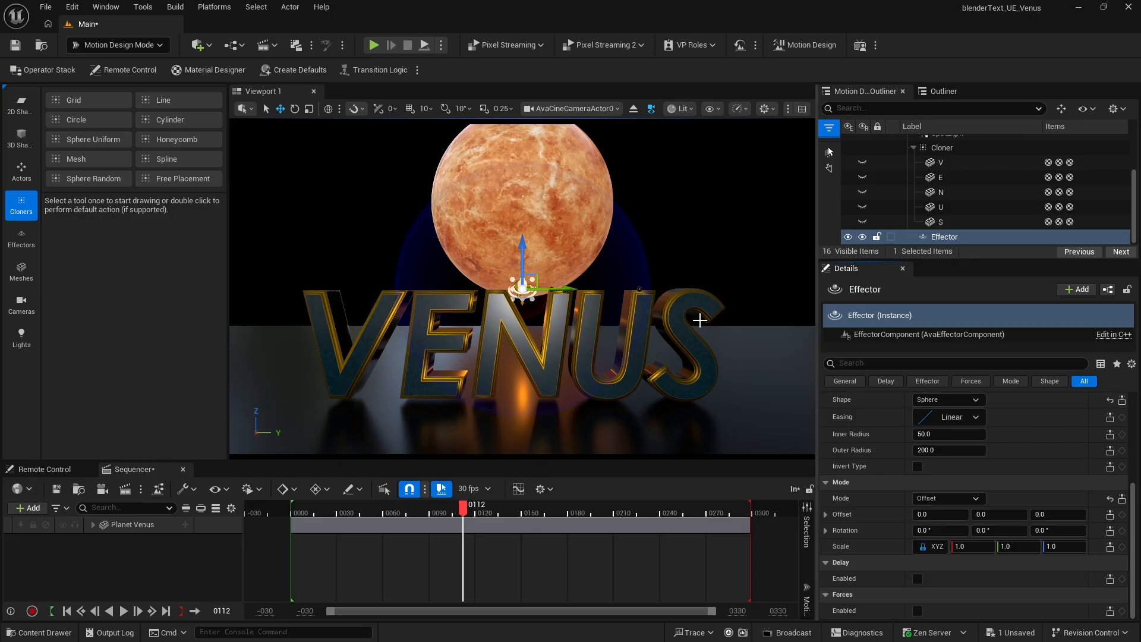
left_click(950, 400)
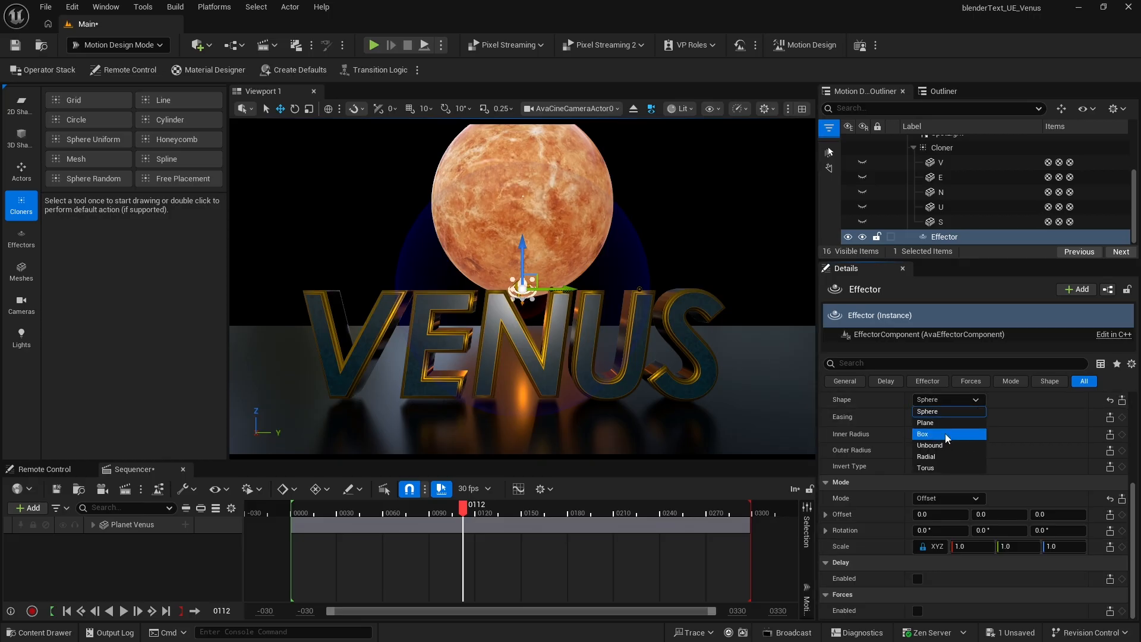
left_click(945, 433)
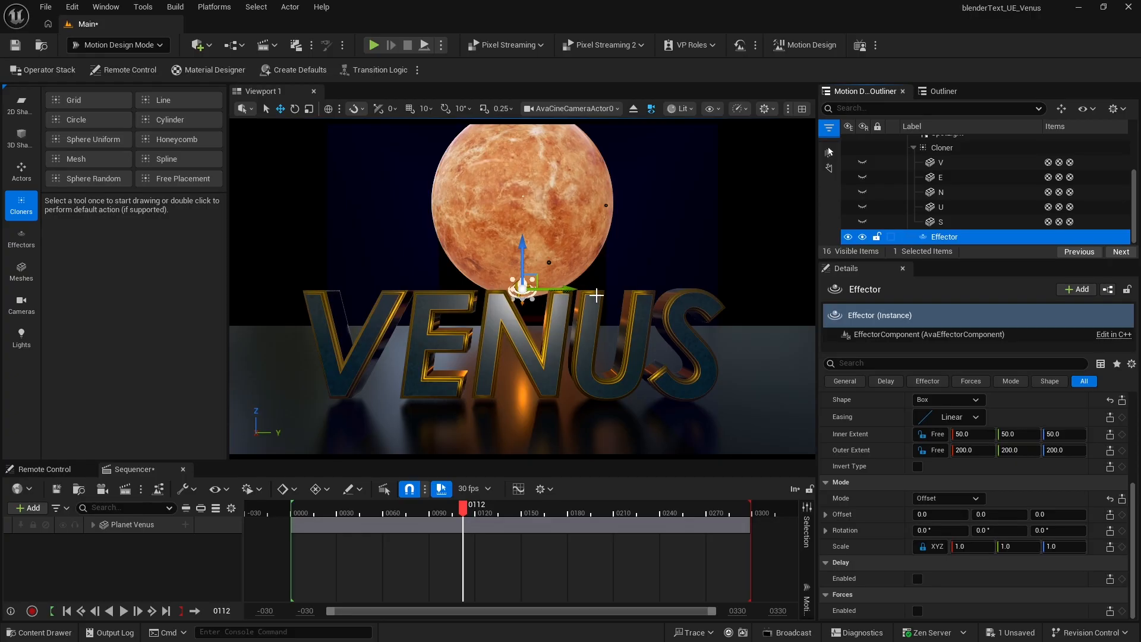
Step: Leave the camera view and move the effector straight down to the middle of the VENUS letters
left_click(743, 345)
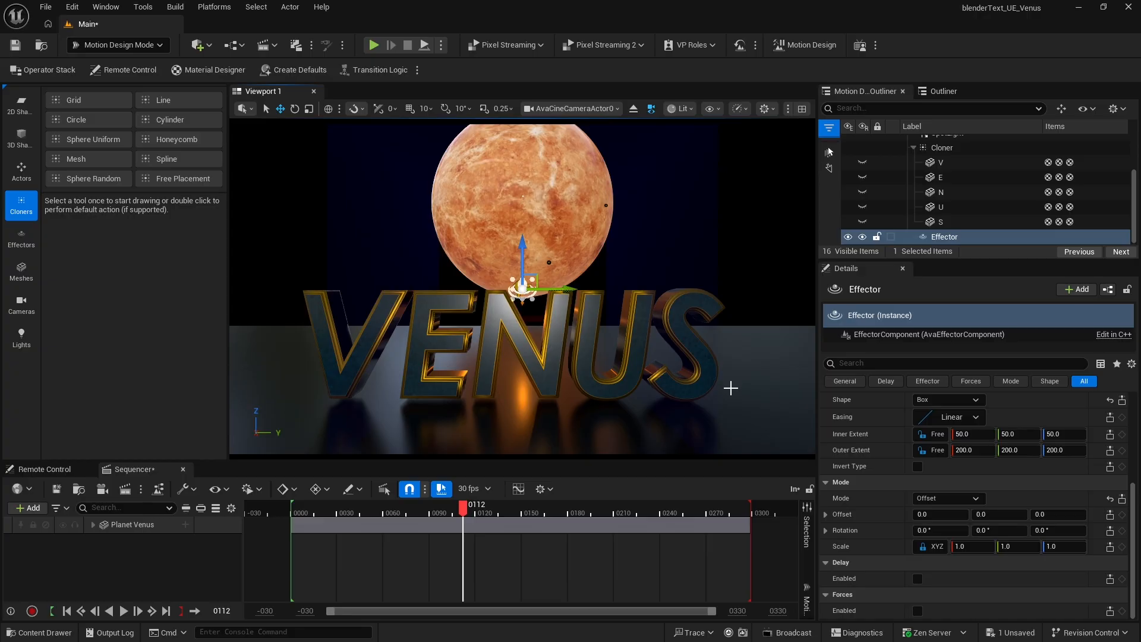
left_click(633, 108)
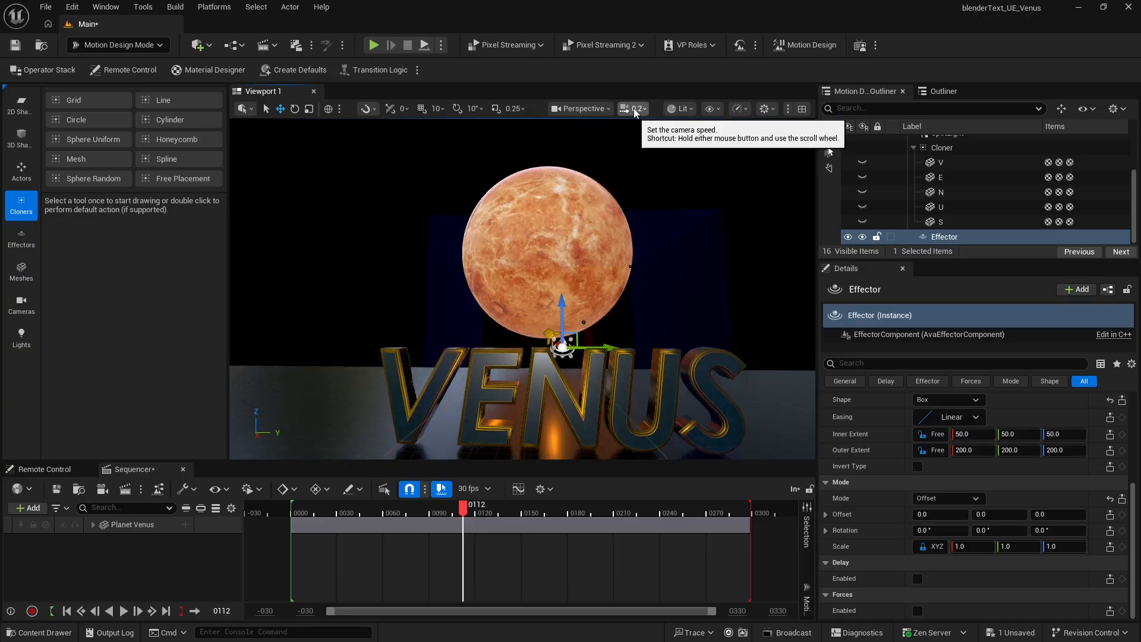
mouse_move(523, 289)
right_mouse_down()
mouse_move(642, 297)
mouse_move(523, 285)
mouse_move(525, 299)
right_mouse_up()
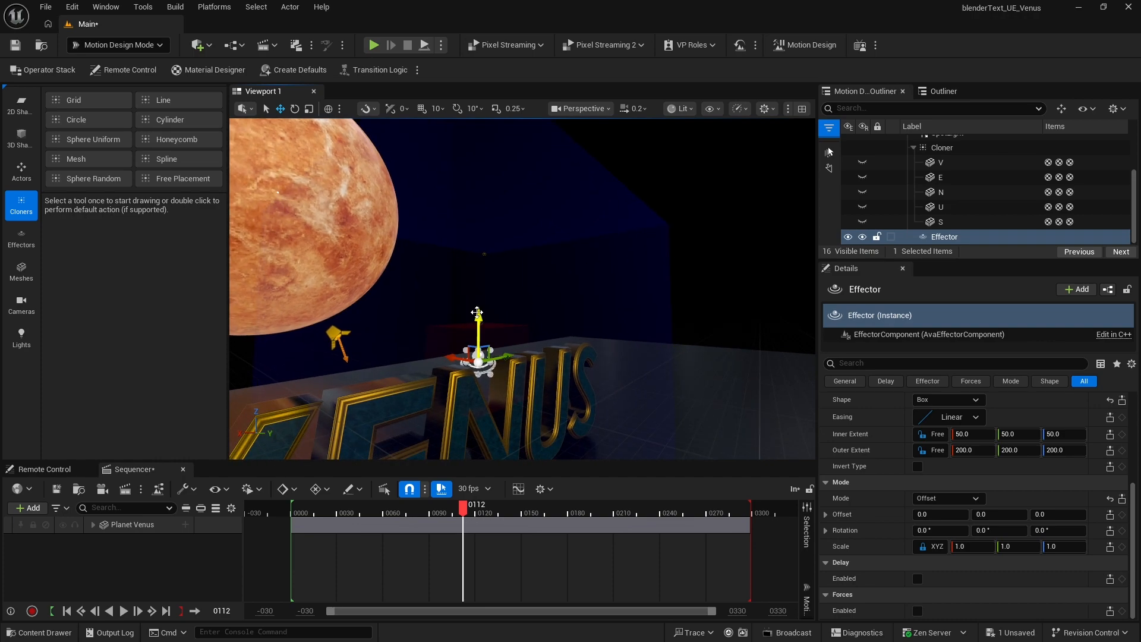
left_click_drag(476, 312, 478, 378)
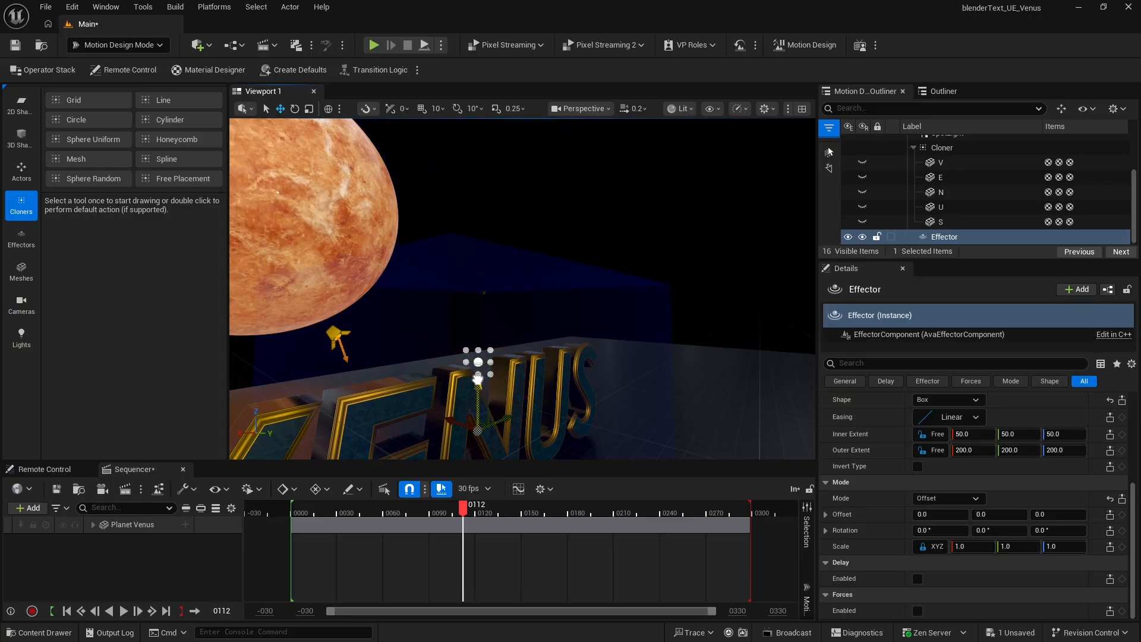
mouse_move(712, 362)
middle_mouse_down()
mouse_move(709, 443)
mouse_move(699, 357)
middle_mouse_up()
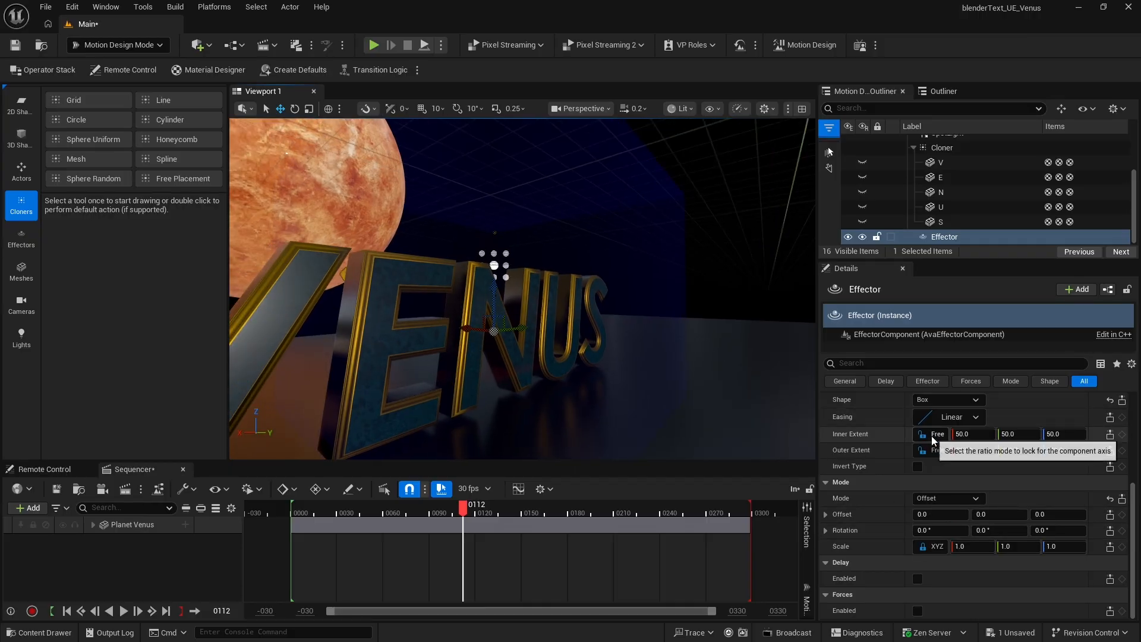
Step: Set the effector's Inner Extent to 75 in X, 370 in Y and 120 in Z
left_click(965, 434)
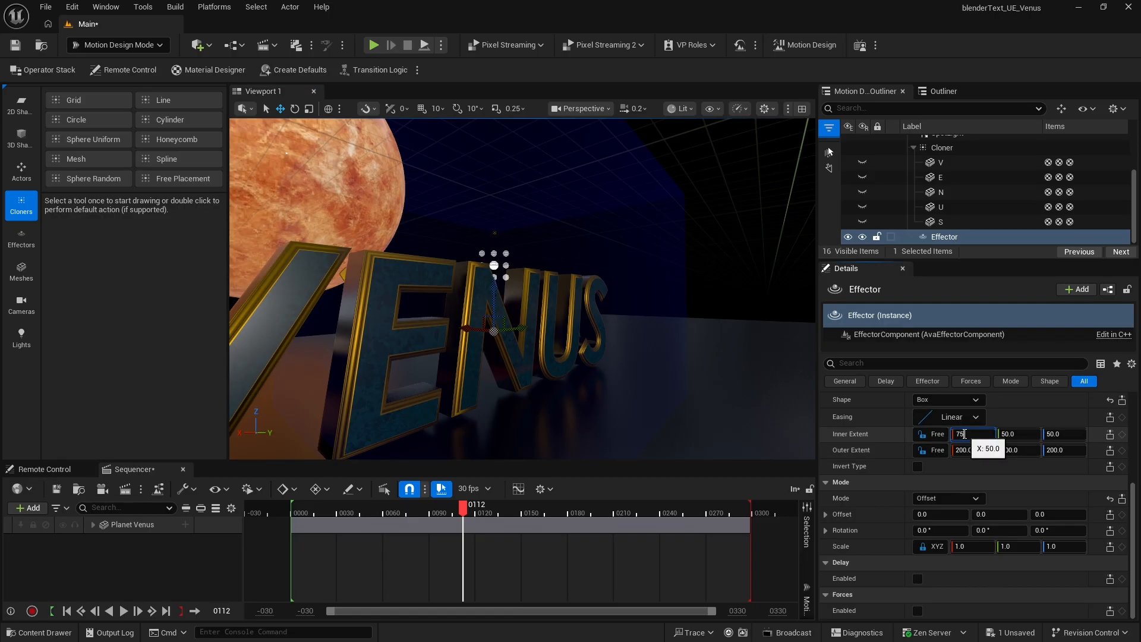
left_click(1009, 436)
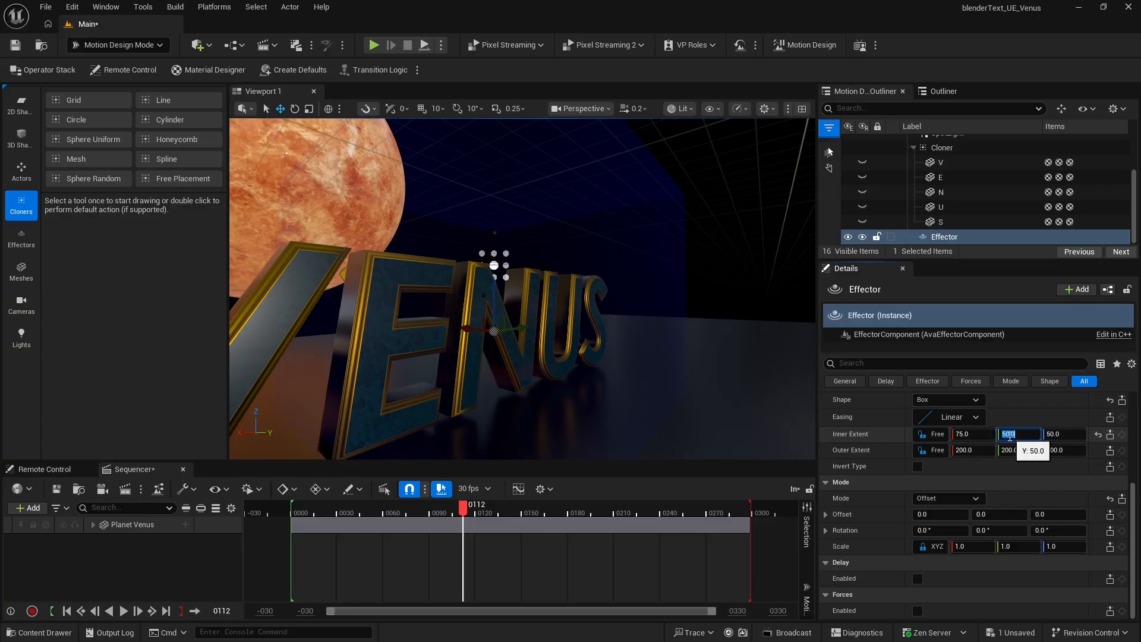
left_click(1058, 433)
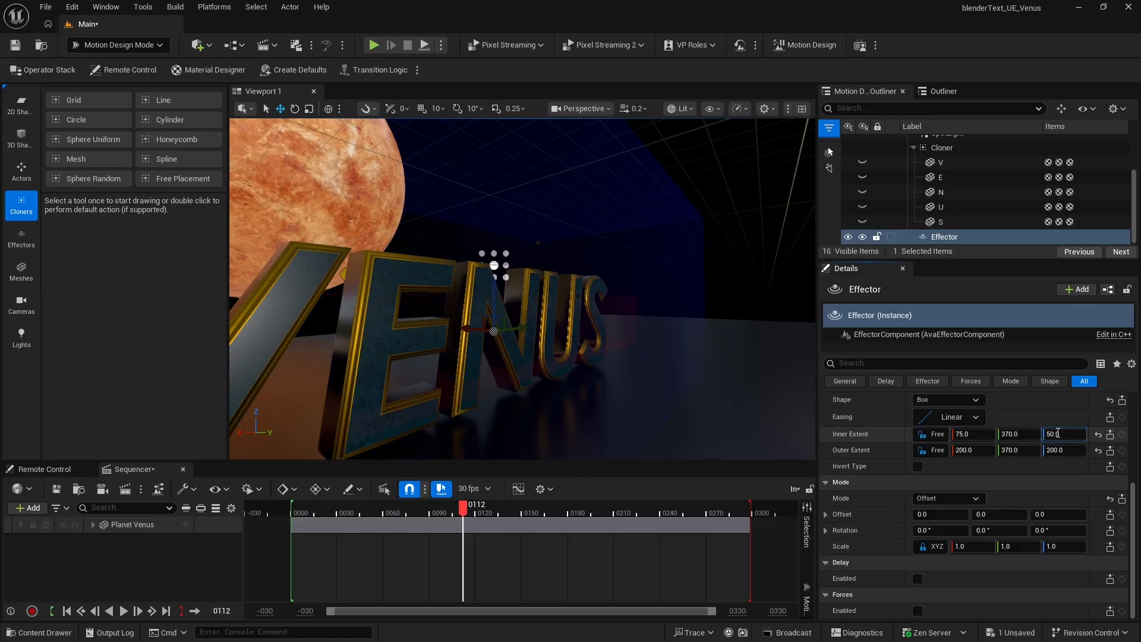
type("120")
key("Return")
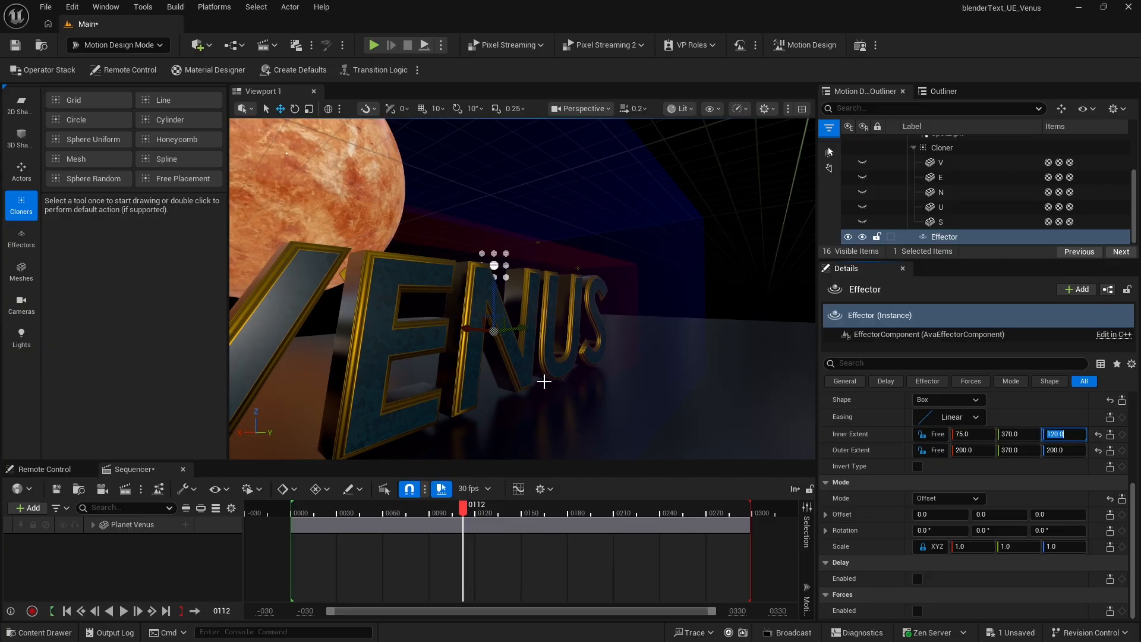
Step: Set the effector's Outer Extent to 80 in X, 700 in Y and 125 in Z
right_click_drag(556, 337, 440, 337)
key("a")
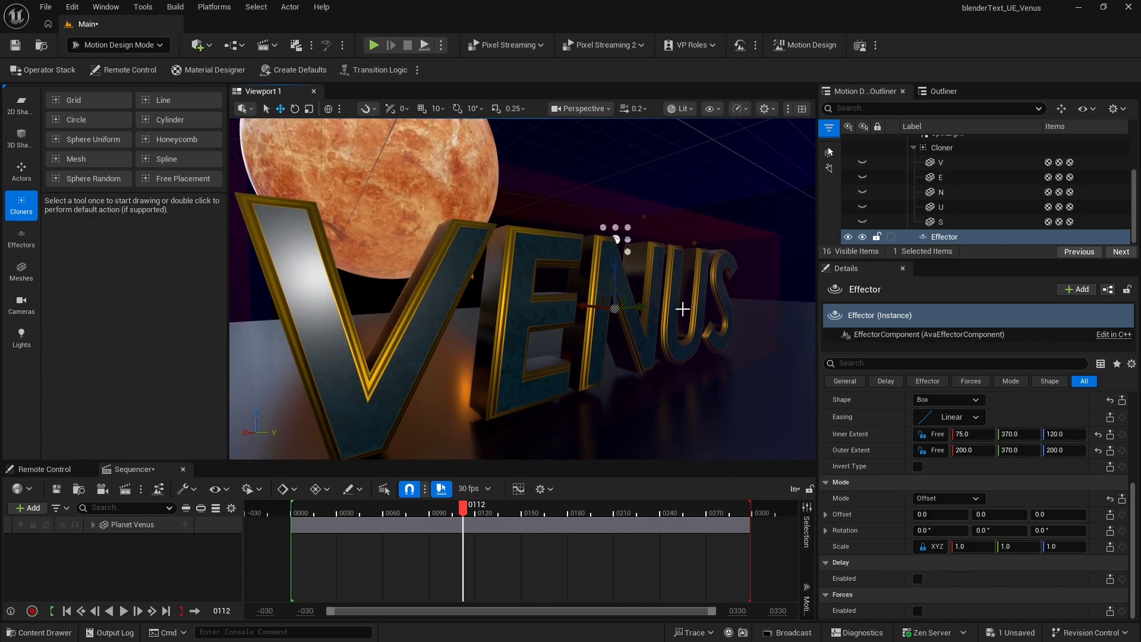
left_click(970, 452)
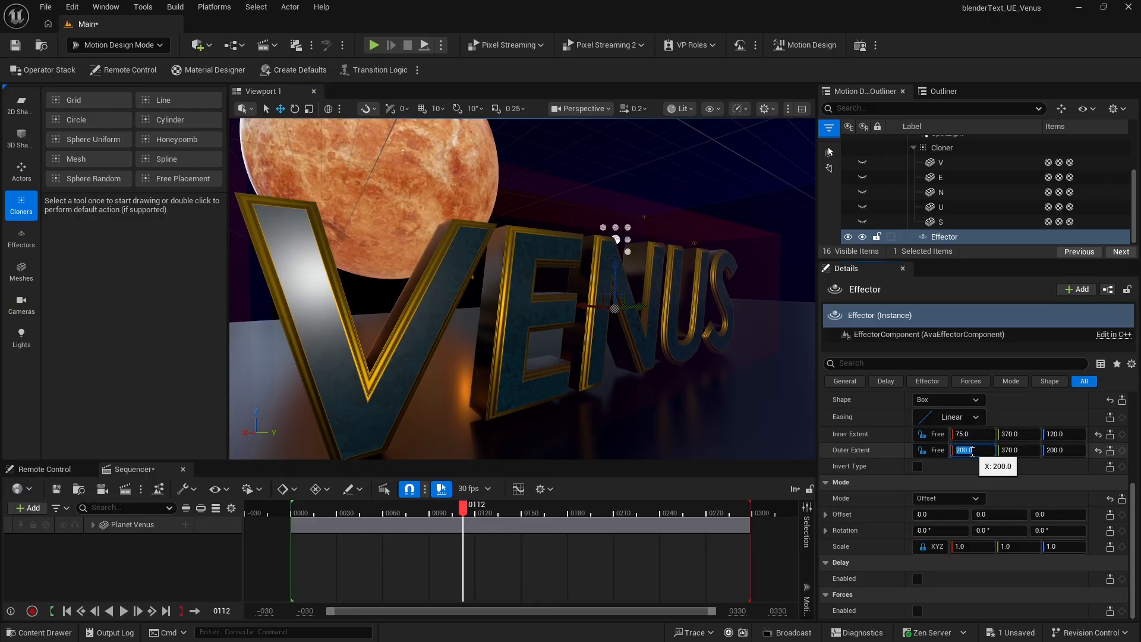
key("Tab")
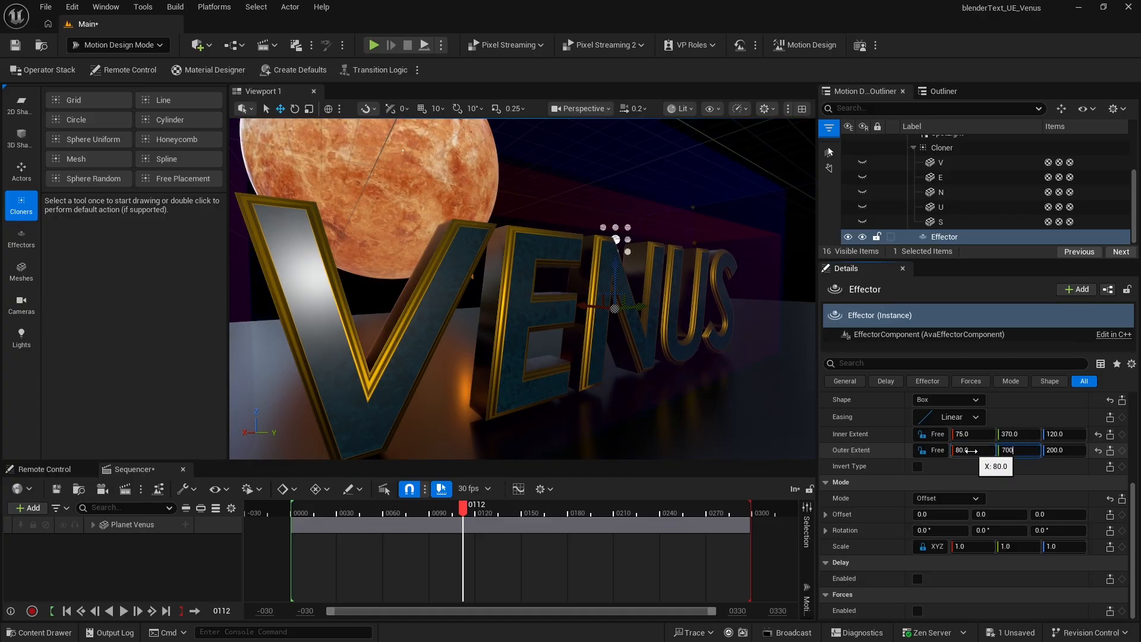
key("Tab")
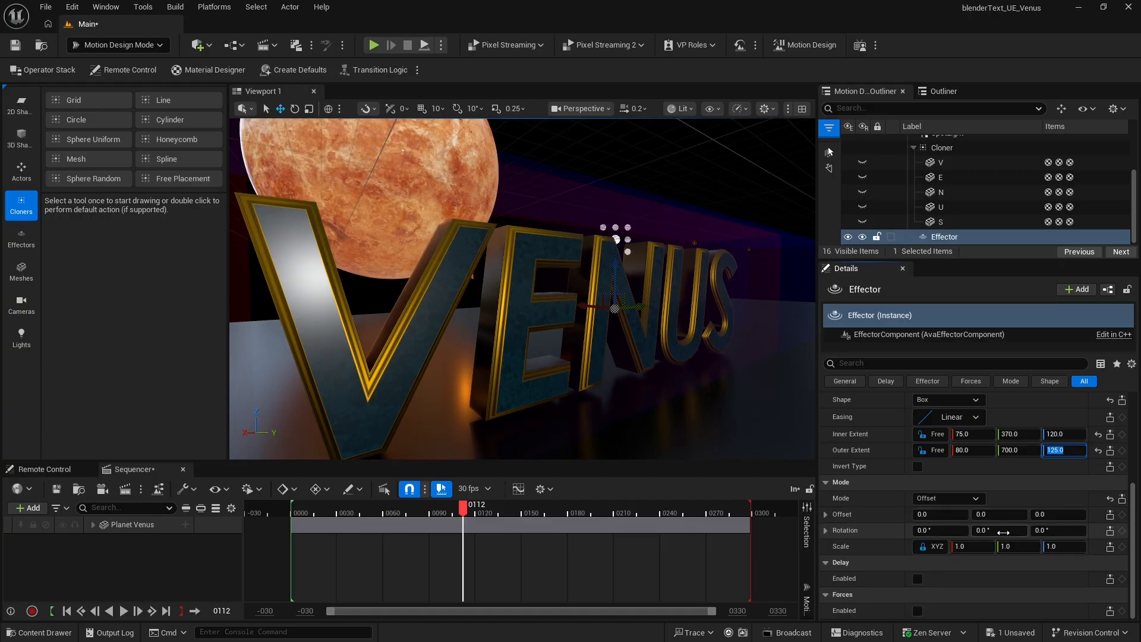
Step: Set the effector's offset rotation to -90° around Z and its offset scale to 0 on all axes
left_click(1044, 530)
mouse_move(1044, 530)
left_mouse_down()
mouse_move(1011, 530)
mouse_move(1059, 530)
mouse_move(1049, 530)
left_mouse_up()
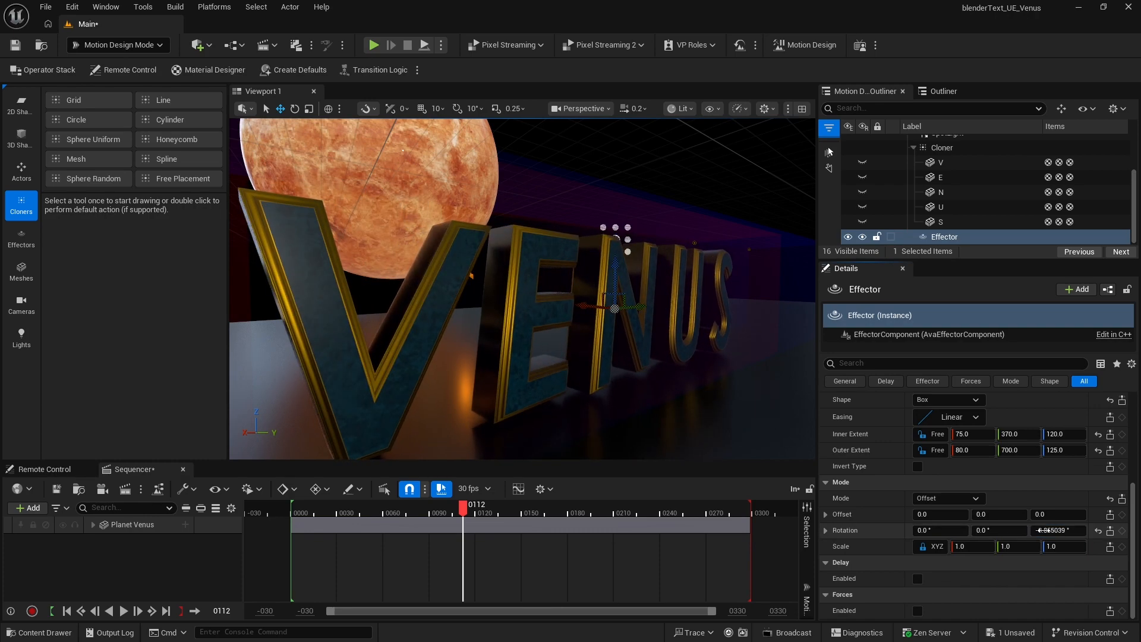
left_click(1046, 530)
type("-")
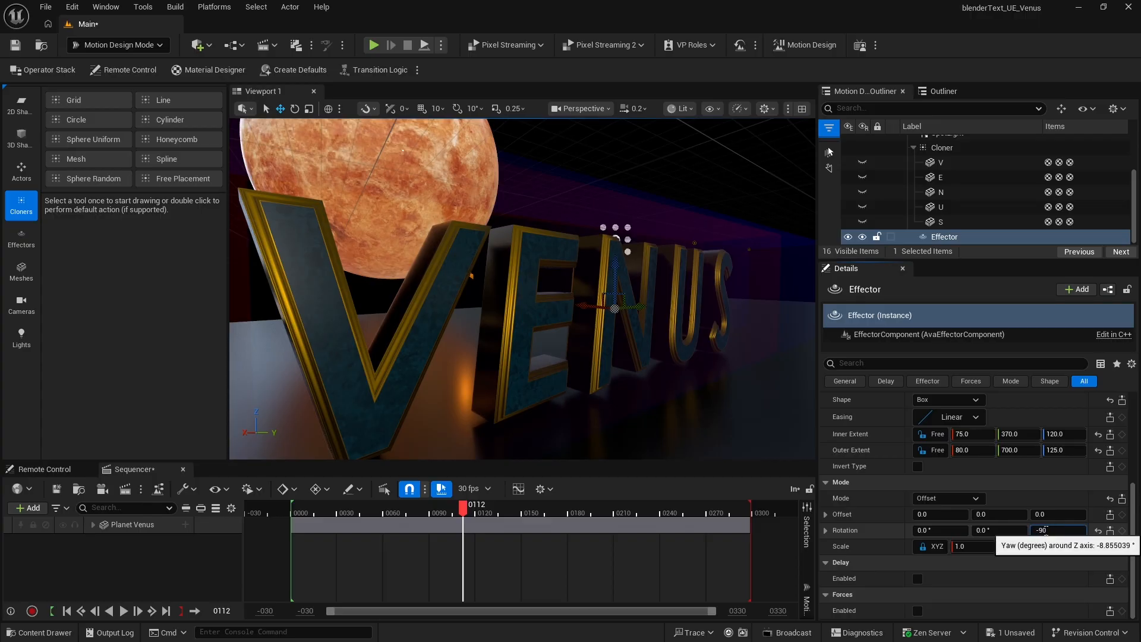
type("90")
key("Return")
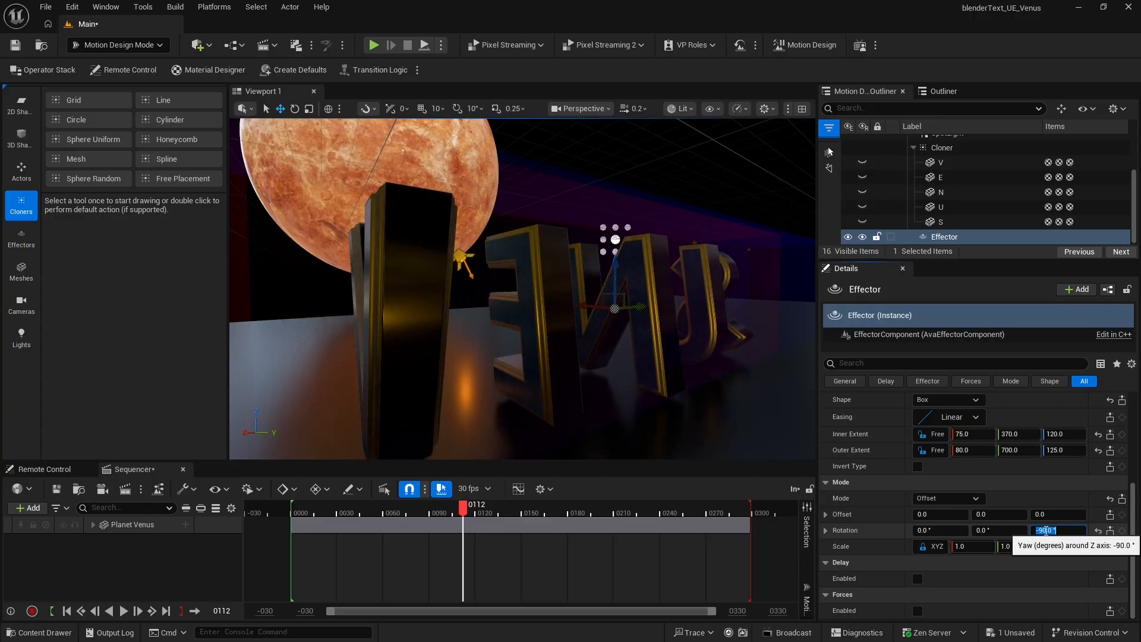
left_click(969, 546)
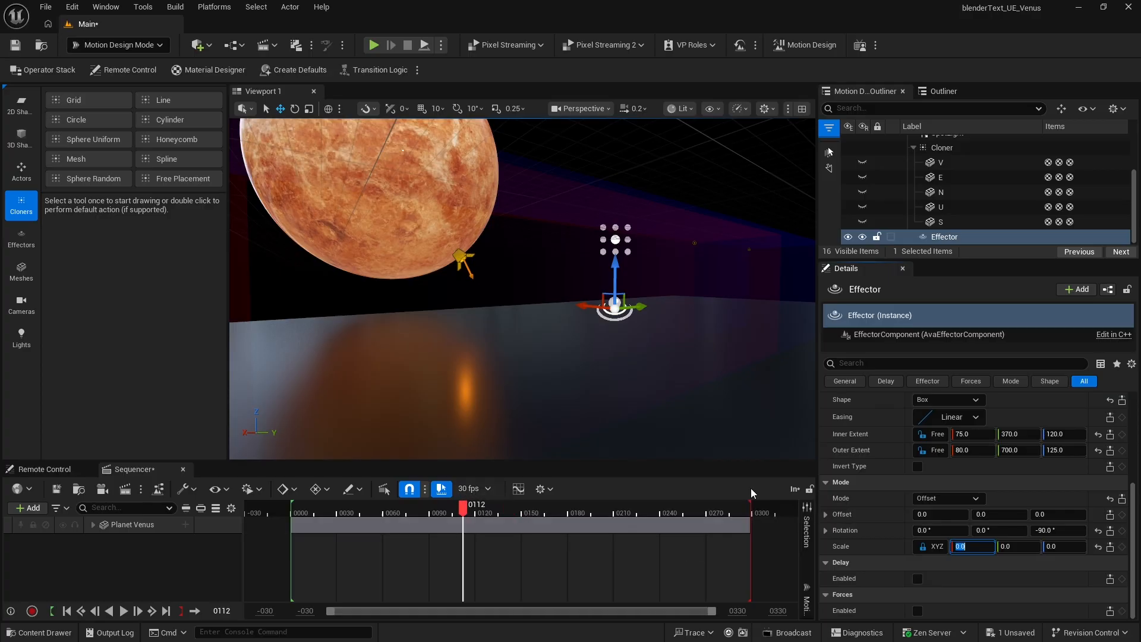
Step: At frame 30, look through AvaCineCameraActor0 and shift the effector's Y location to about -1007
left_click(292, 512)
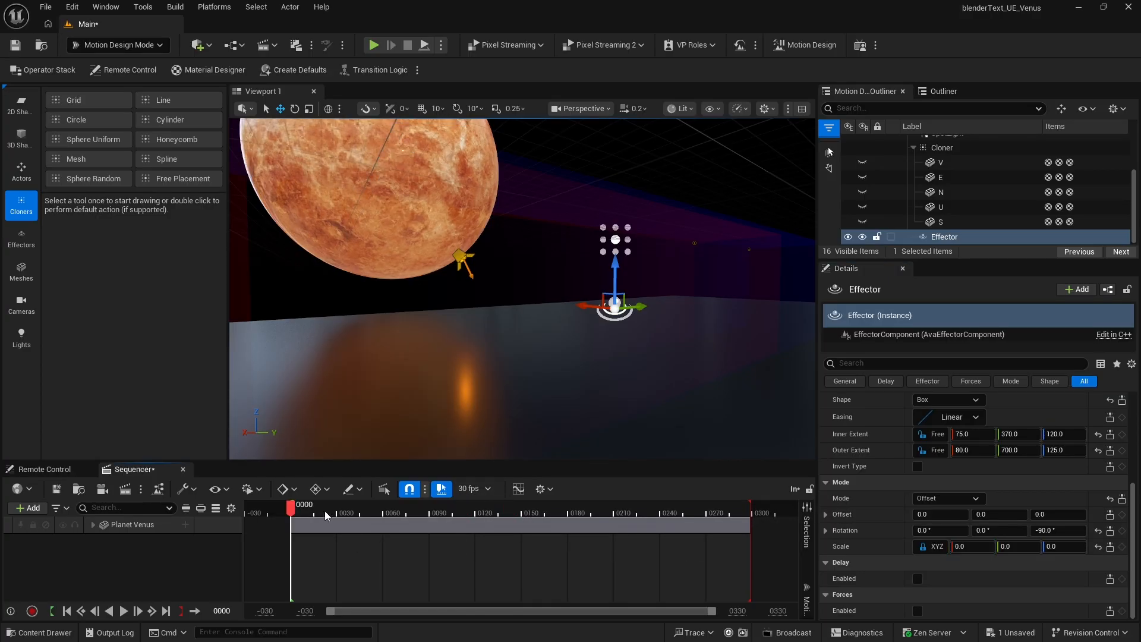
left_click(336, 509)
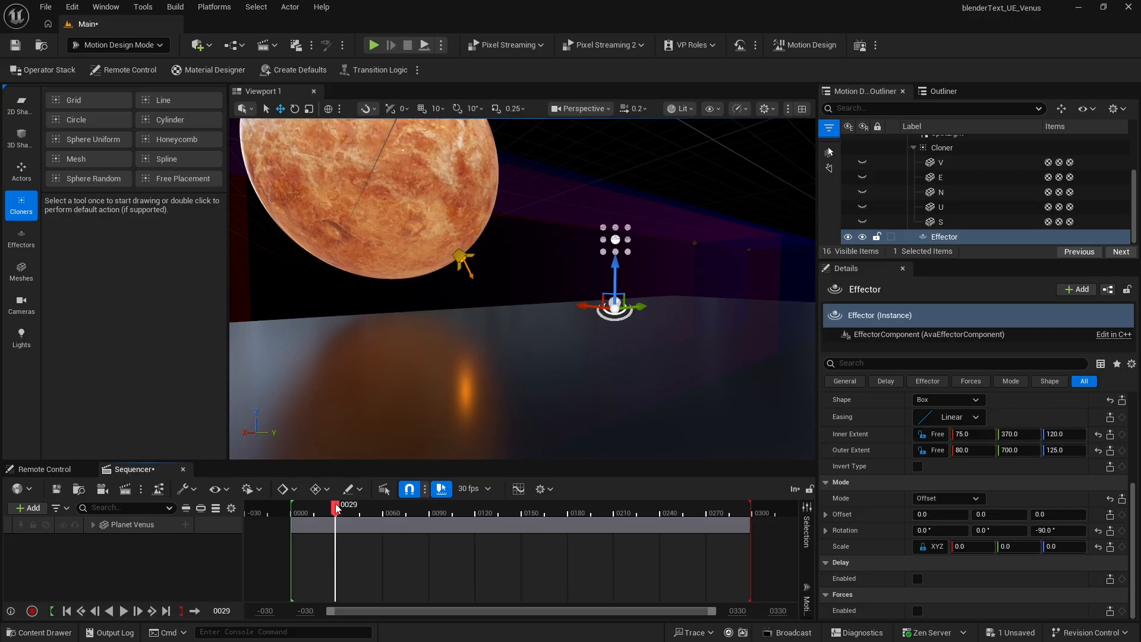
left_click_drag(336, 509, 338, 509)
scroll(983, 519, "up", 5)
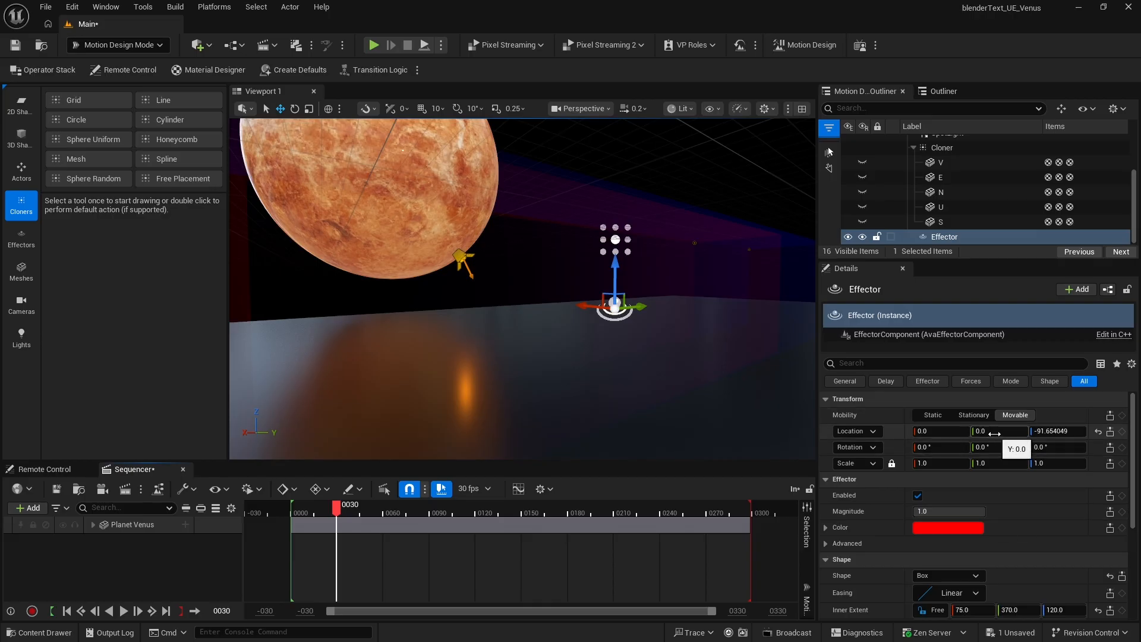
left_click_drag(995, 434, 963, 433)
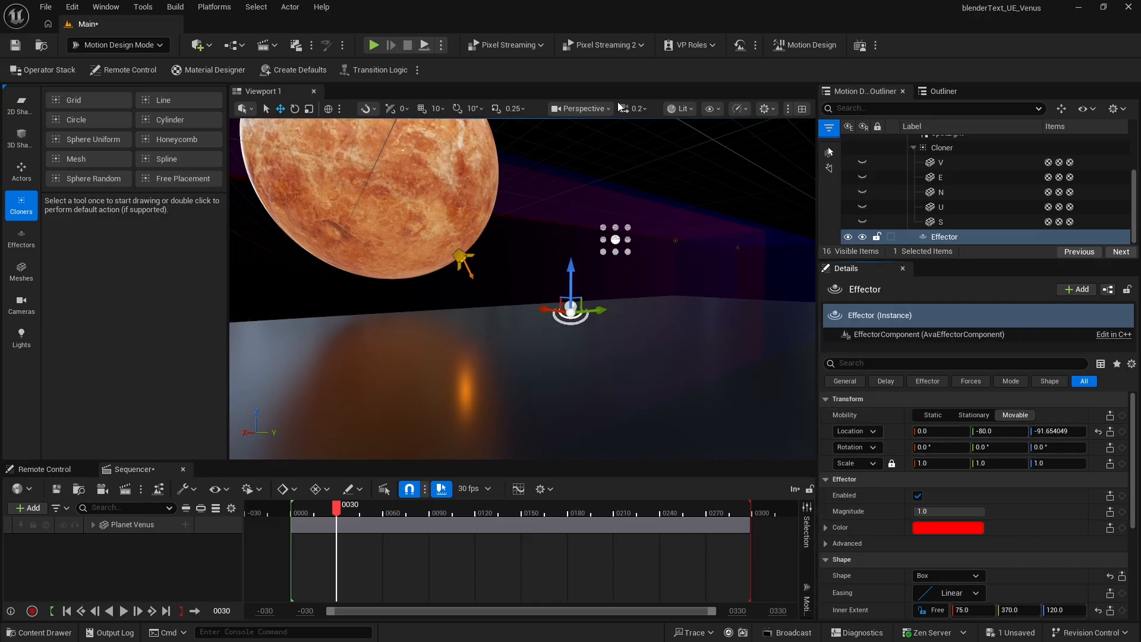
left_click(585, 109)
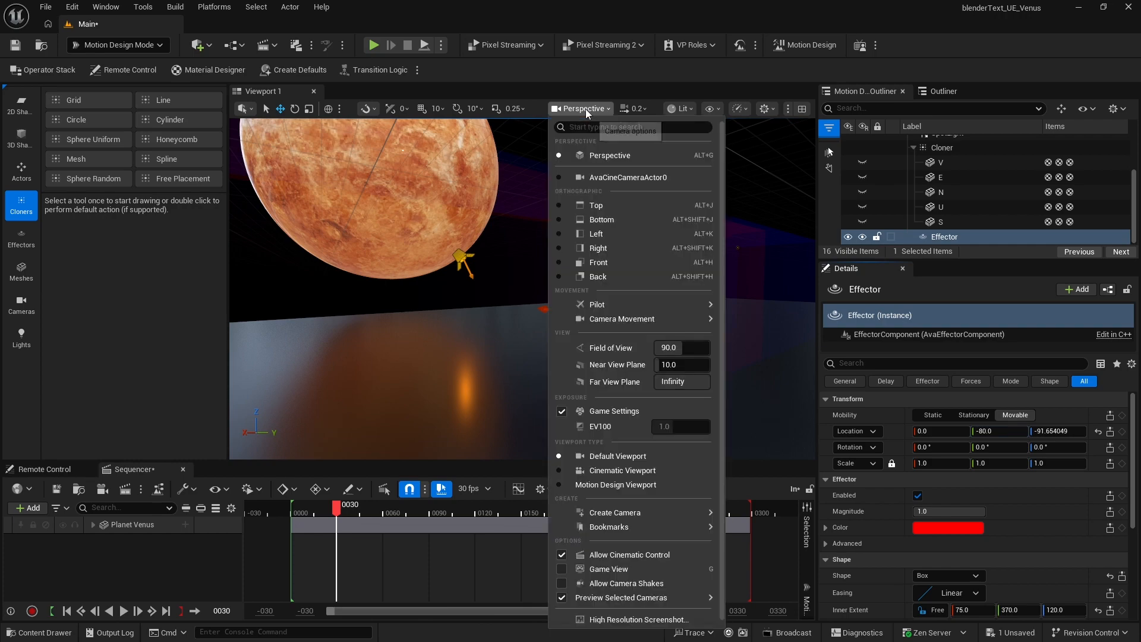
left_click(601, 177)
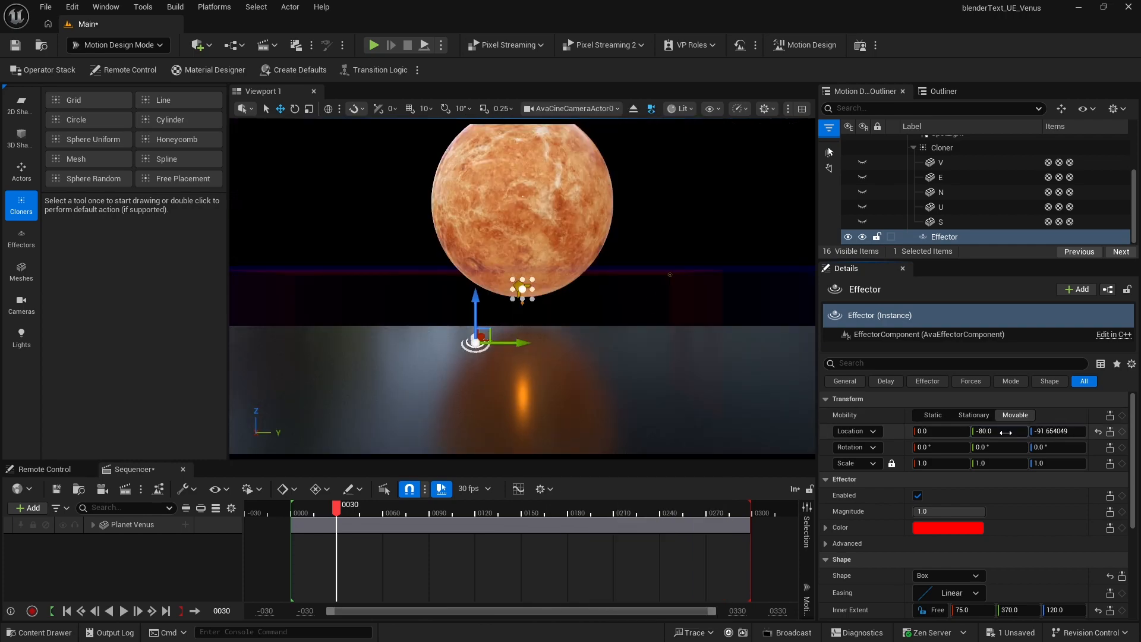
left_click_drag(1005, 432, 910, 433)
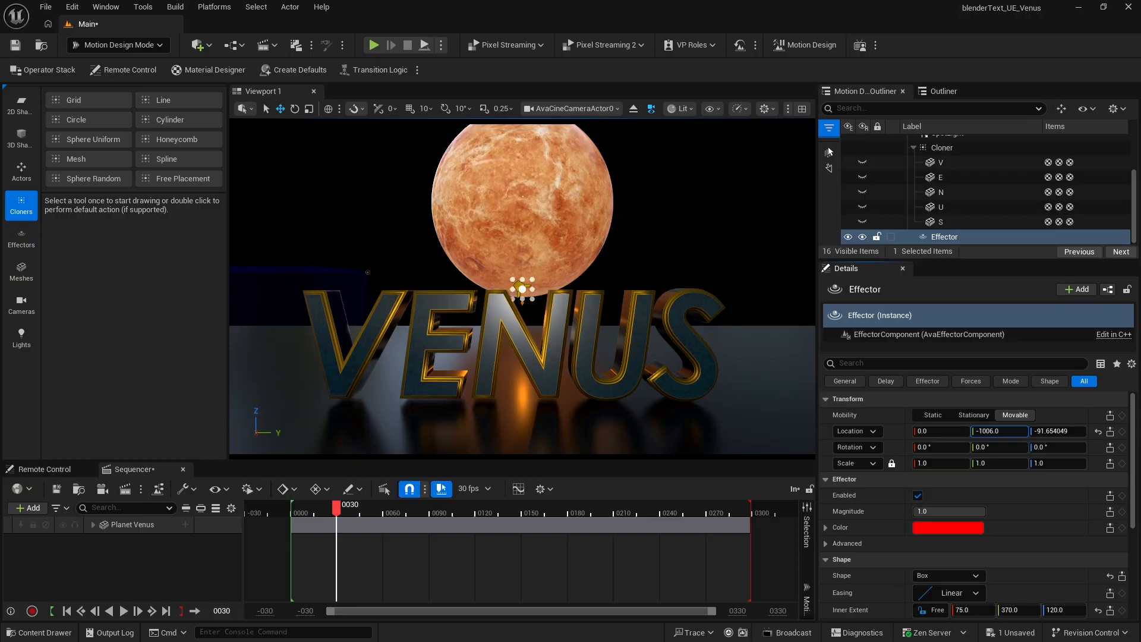
left_click_drag(996, 432, 996, 432)
Step: Enable Invert Type for the effector and keyframe its location at frame 30
scroll(1018, 524, "down", 3)
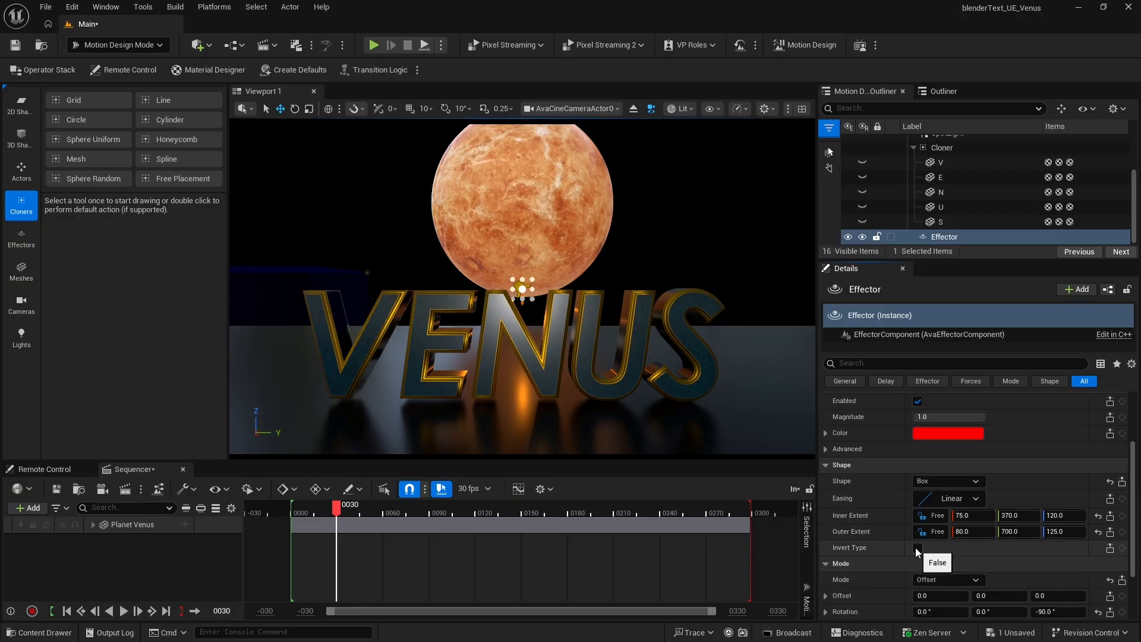
left_click(917, 547)
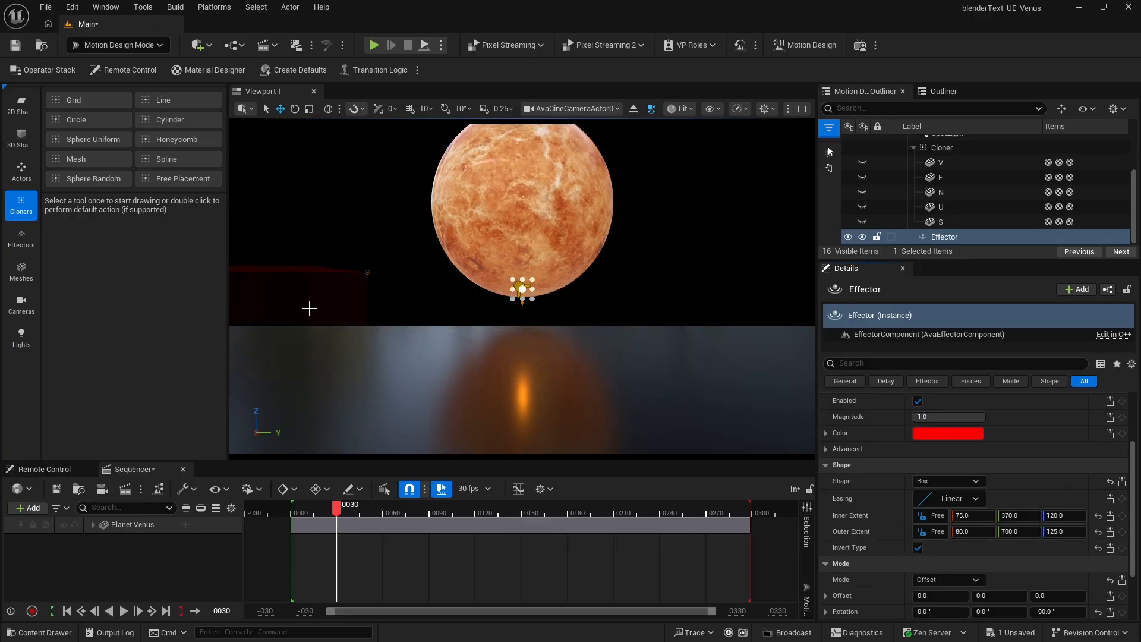
scroll(998, 416, "up", 3)
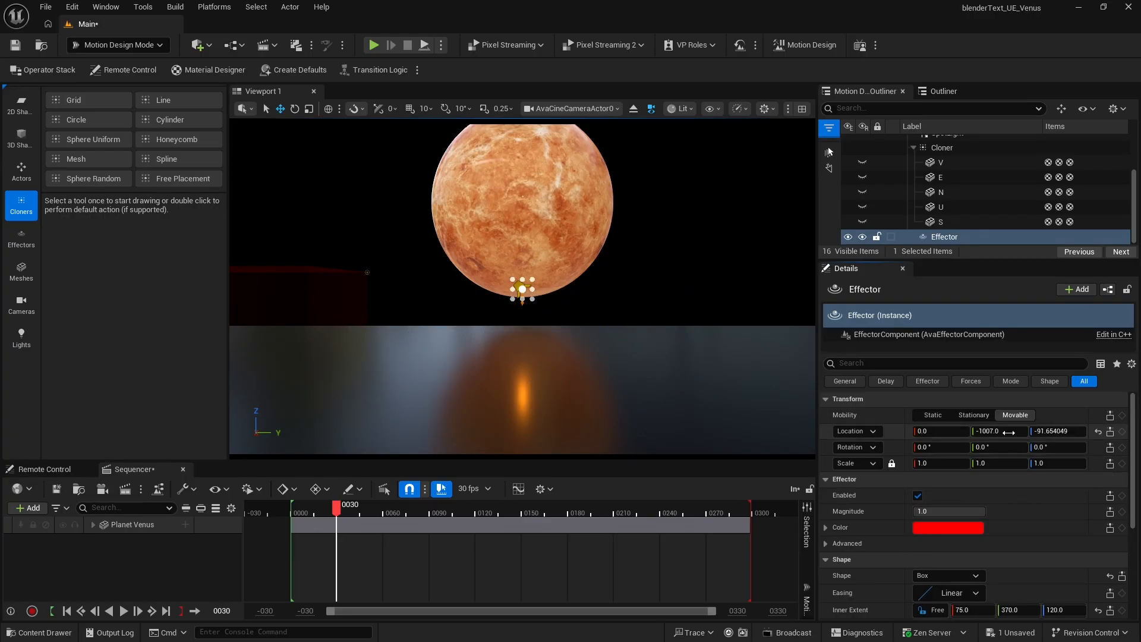
left_click(1122, 432)
Step: At frame 90, set the effector's Y location to 0 and keyframe it
left_click_drag(340, 507, 432, 506)
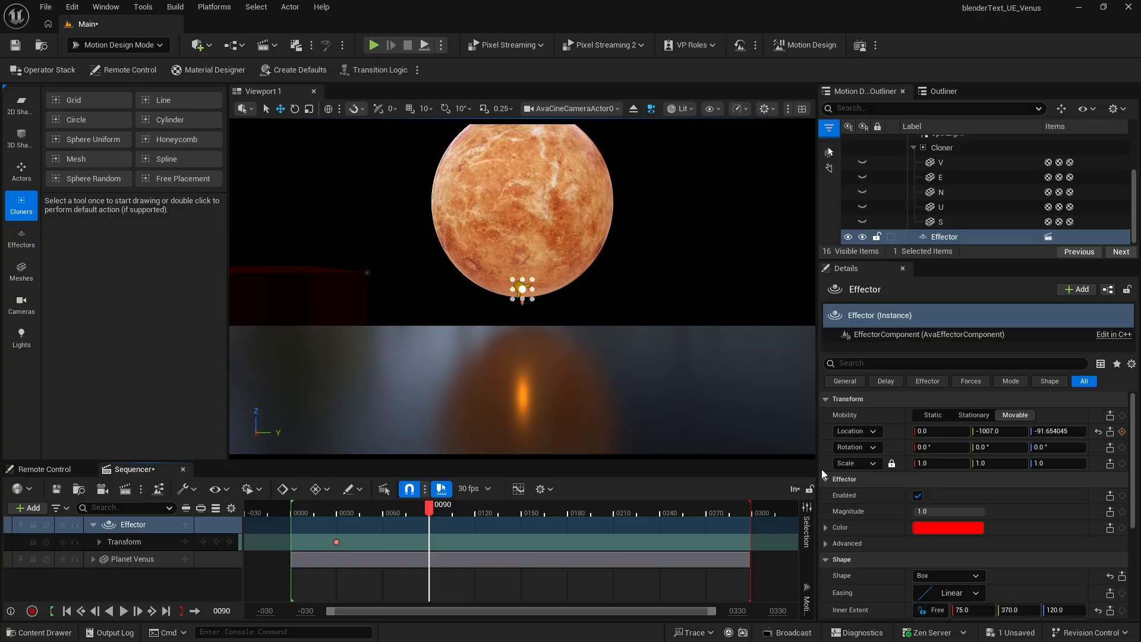
left_click(992, 432)
type("0")
key("Return")
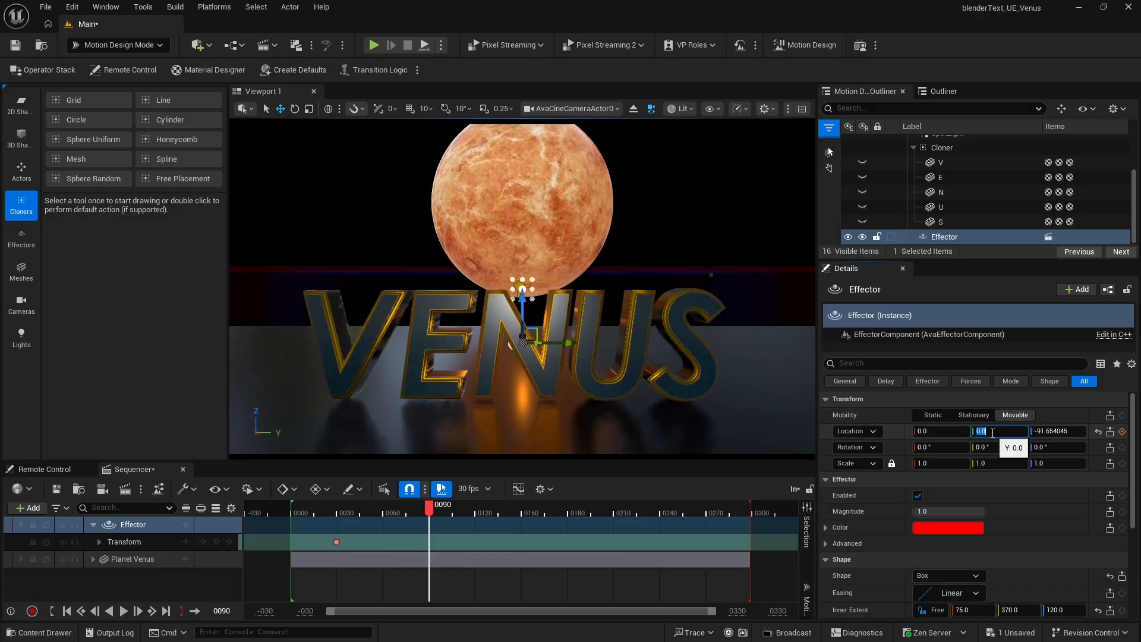
left_click(1121, 432)
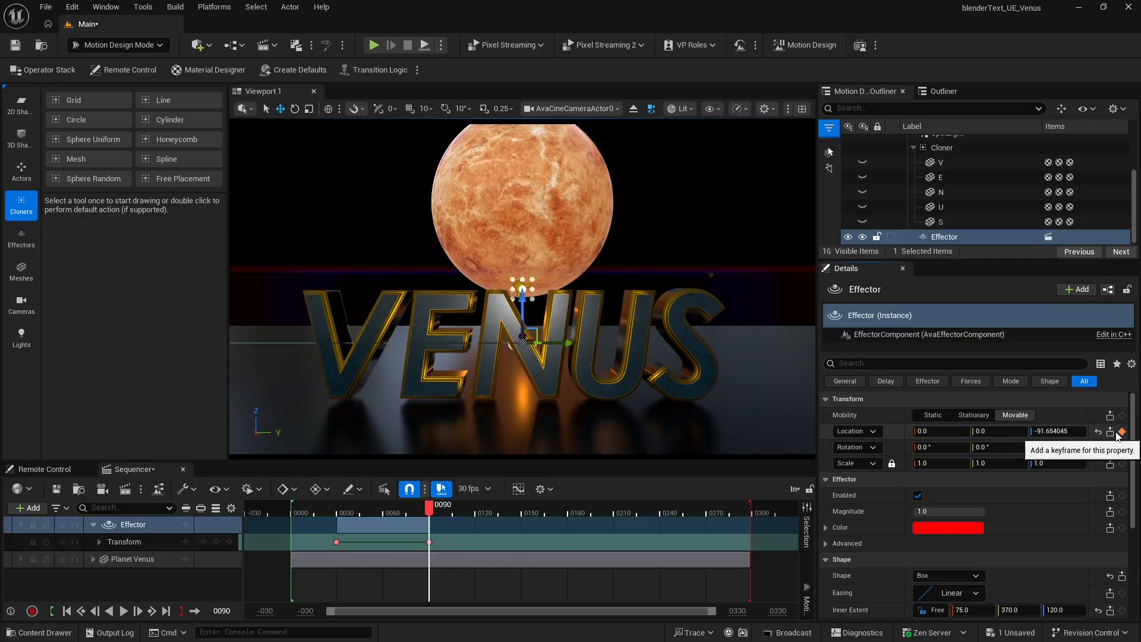
Step: Play the sequence from its start and scrub through the frames where the VENUS letters come in
left_click(294, 507)
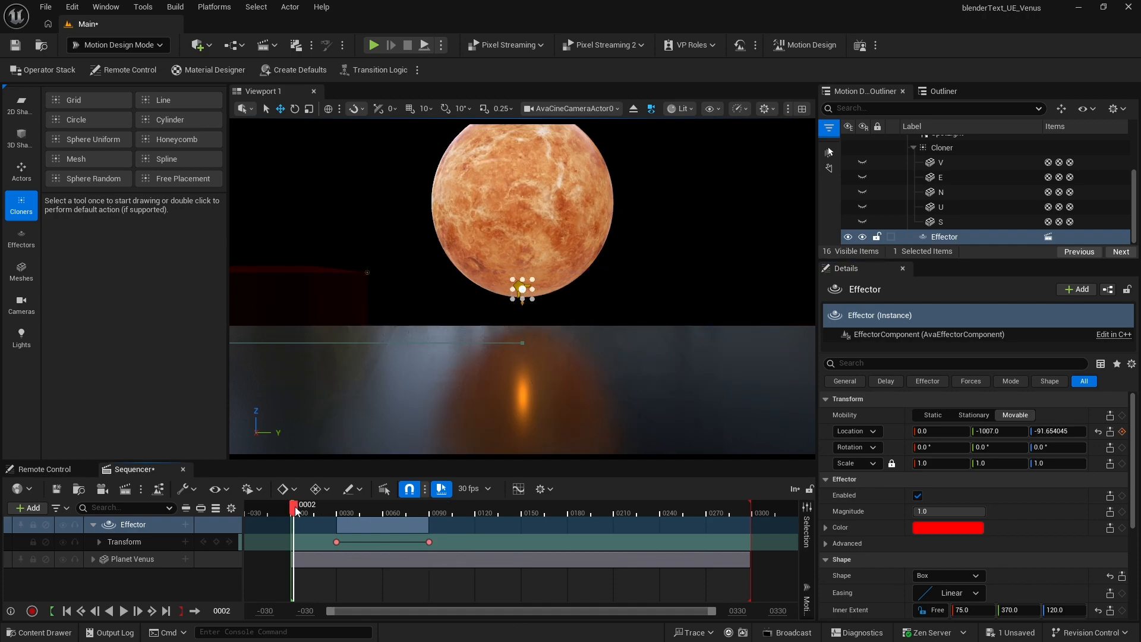
key("space")
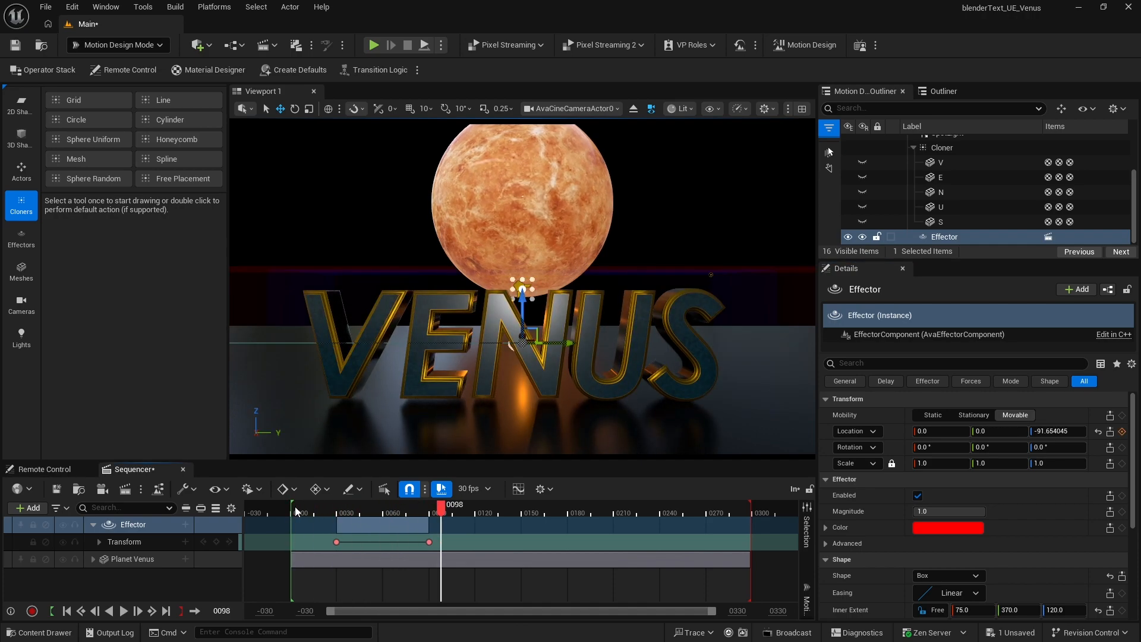
left_click(295, 507)
key("space")
left_click(419, 508)
mouse_move(408, 508)
left_mouse_down()
mouse_move(362, 507)
mouse_move(404, 509)
mouse_move(390, 512)
left_mouse_up()
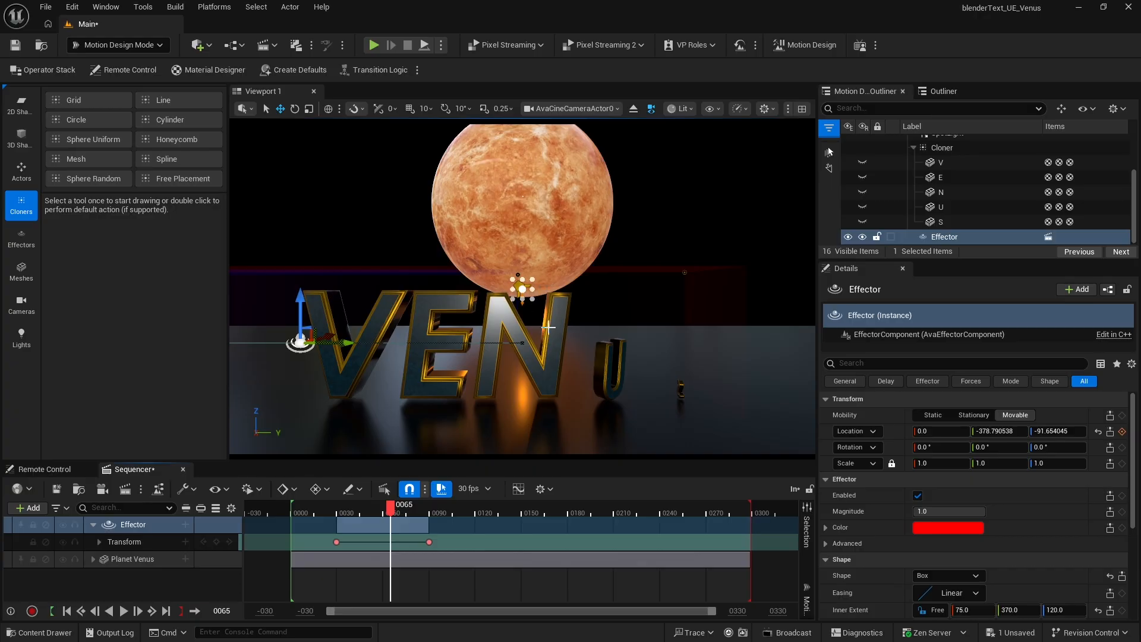
left_click(435, 511)
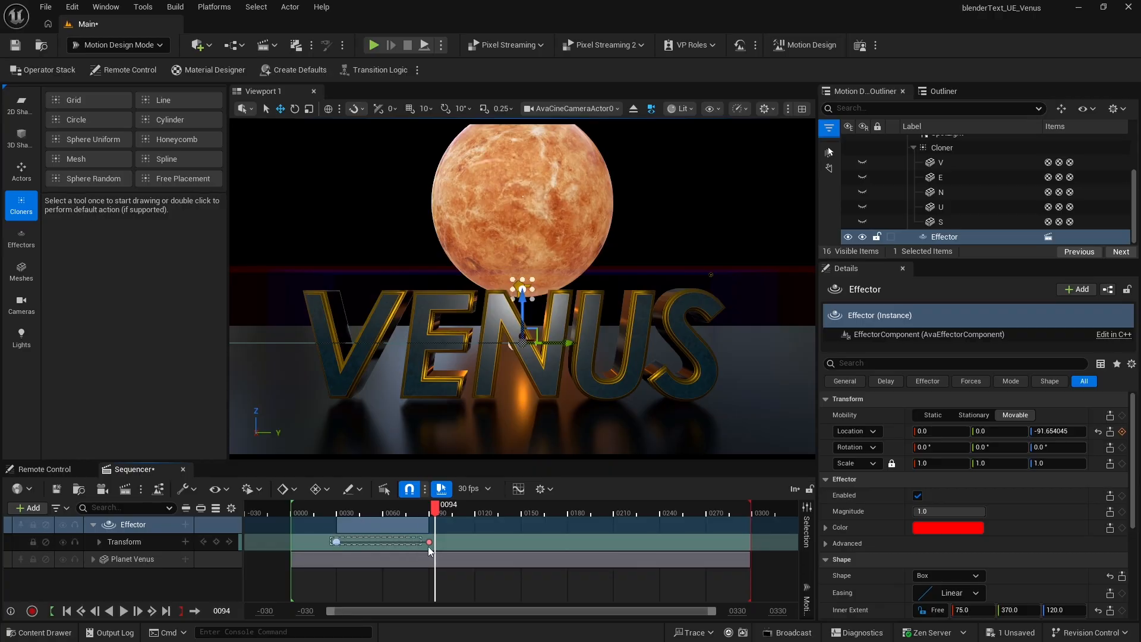
Step: Select both transform keyframes of the effector and change their interpolation to linear
left_click_drag(427, 547, 439, 548)
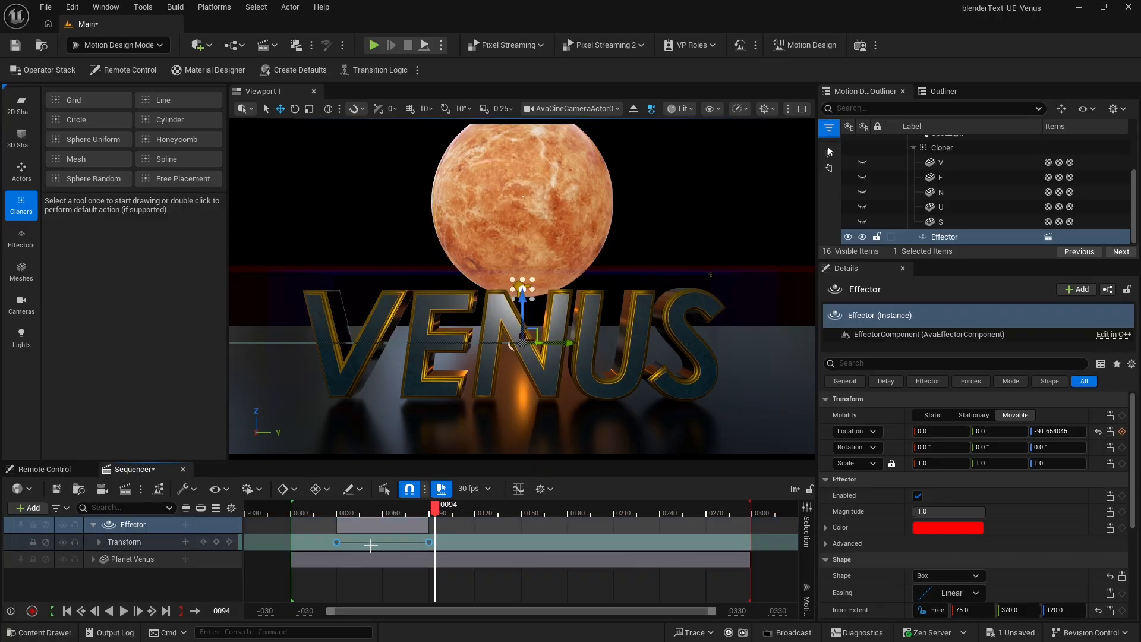
right_click(337, 542)
left_click(387, 429)
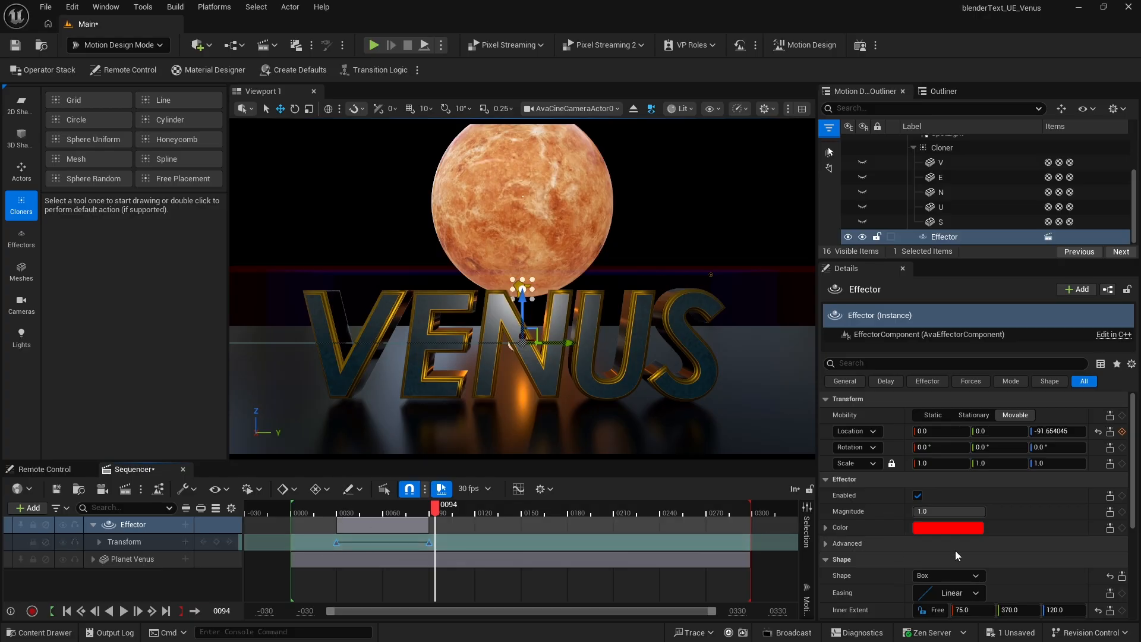
Step: Preview the effector's shape with Out Back easing, and set the easing to Out Quad
scroll(1021, 530, "down", 2)
scroll(1021, 529, "down", 3)
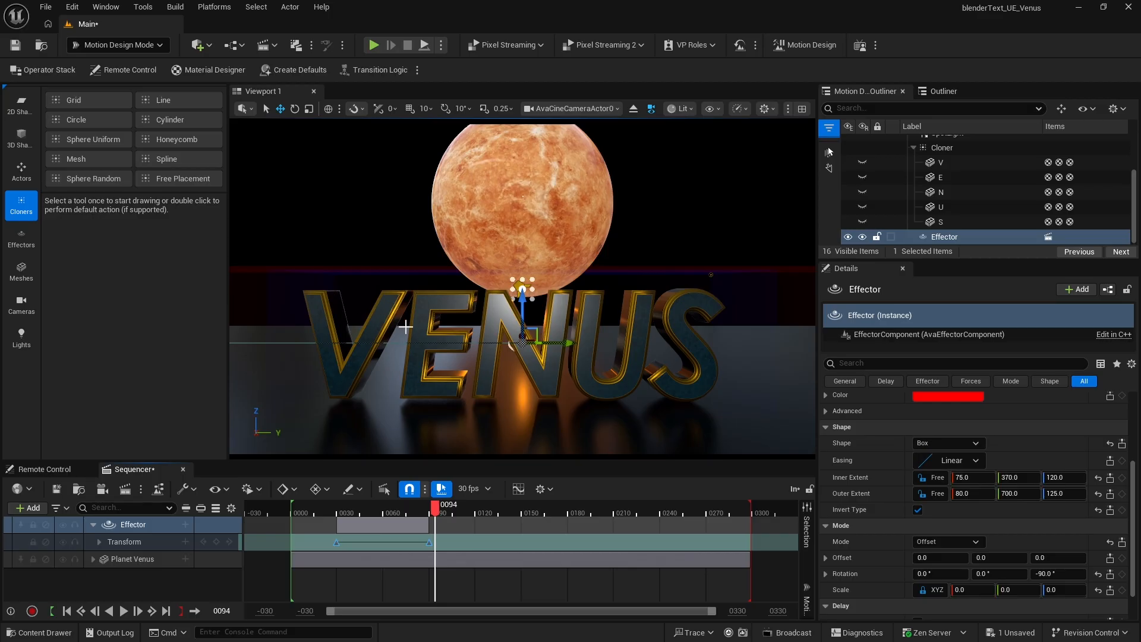
left_click(944, 461)
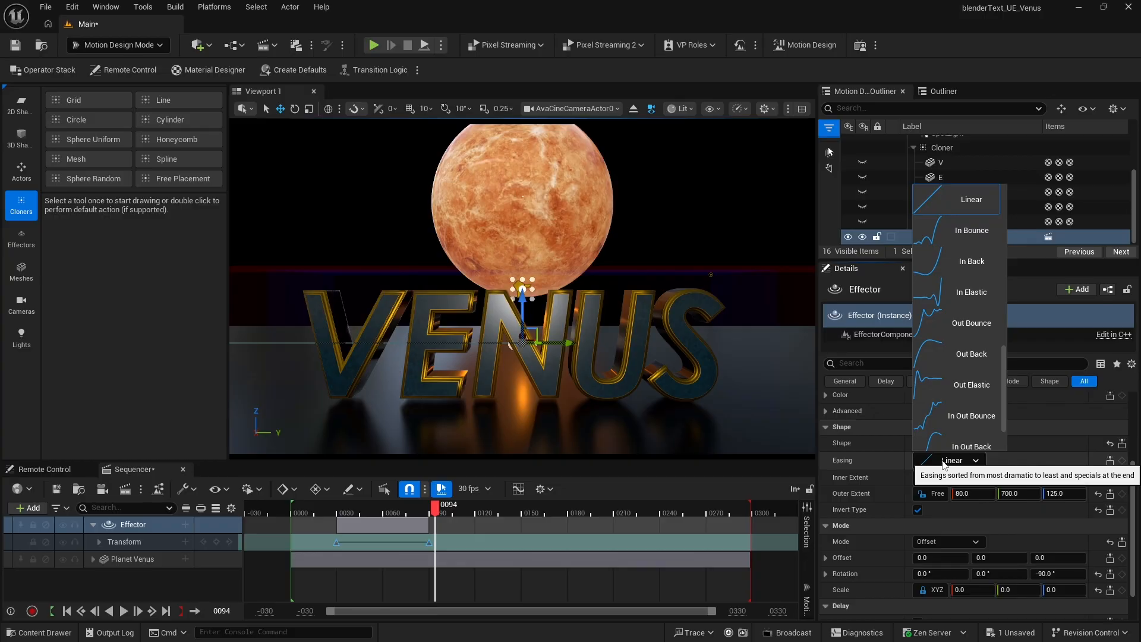
left_click(964, 354)
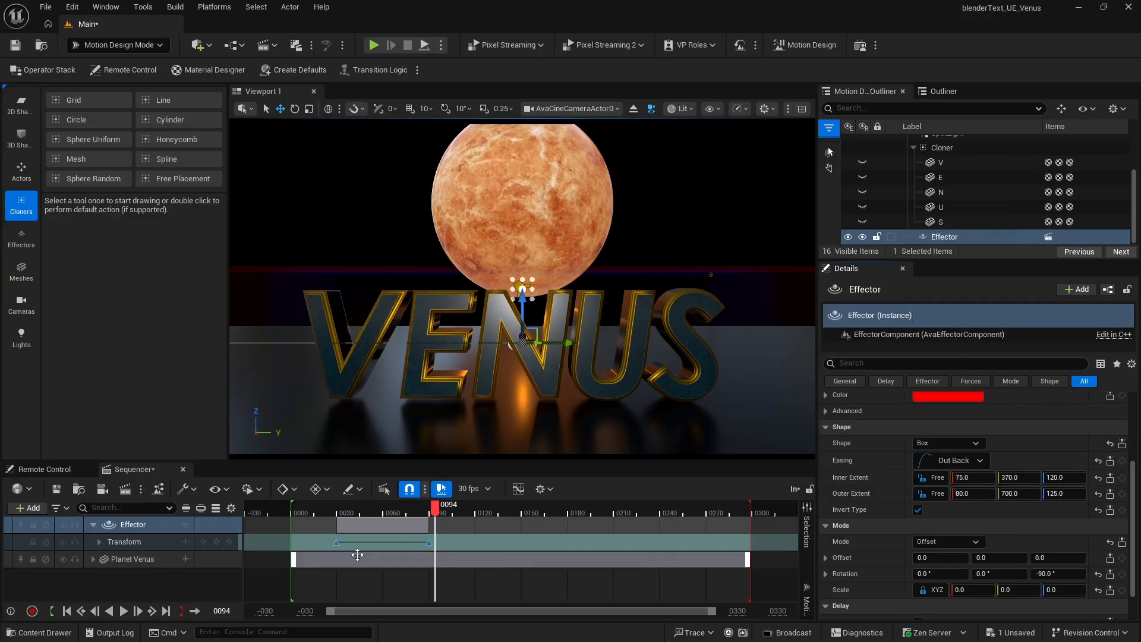
left_click(330, 504)
key("space")
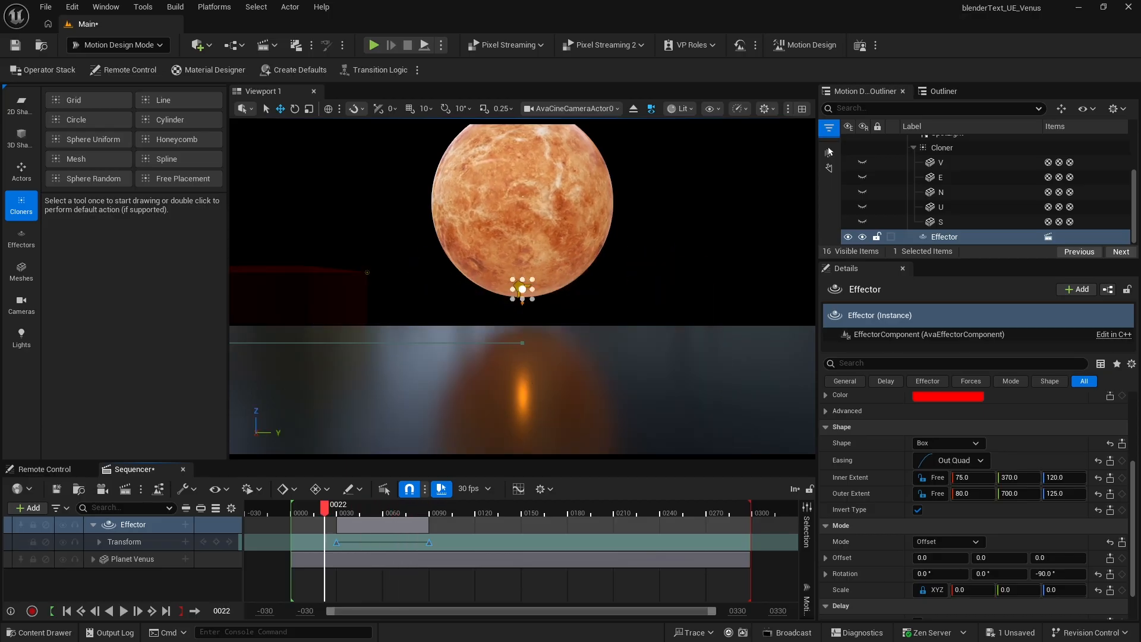
Step: Replay the letter animation from the start of the sequence and from frame 22 to review the easing
left_click_drag(326, 514, 291, 516)
key("space")
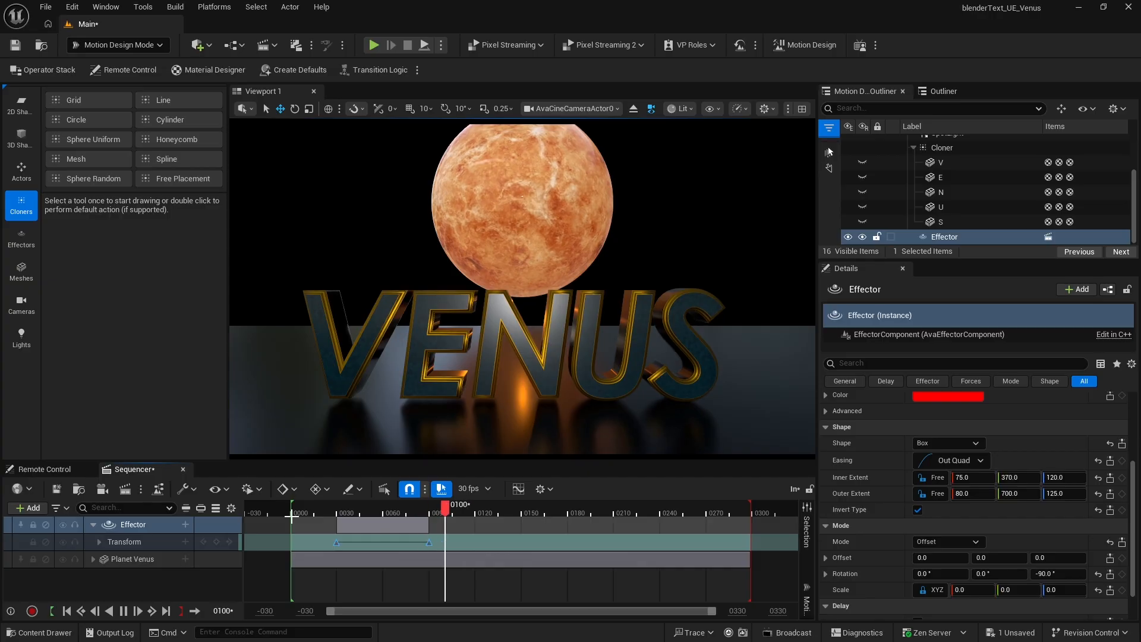
left_click(326, 512)
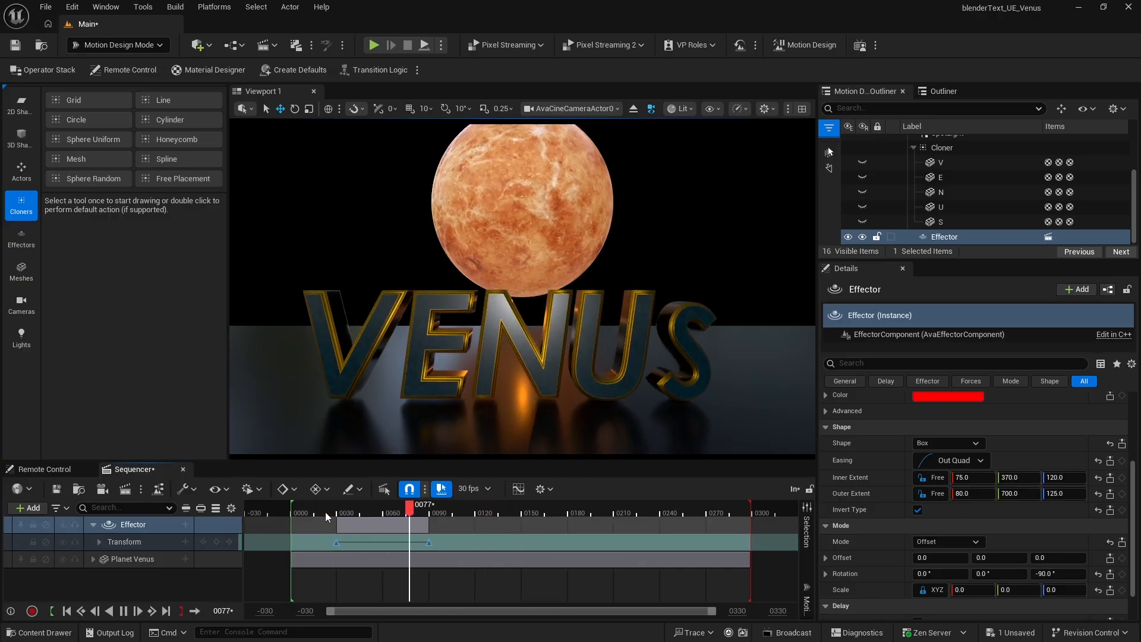
left_click(326, 511)
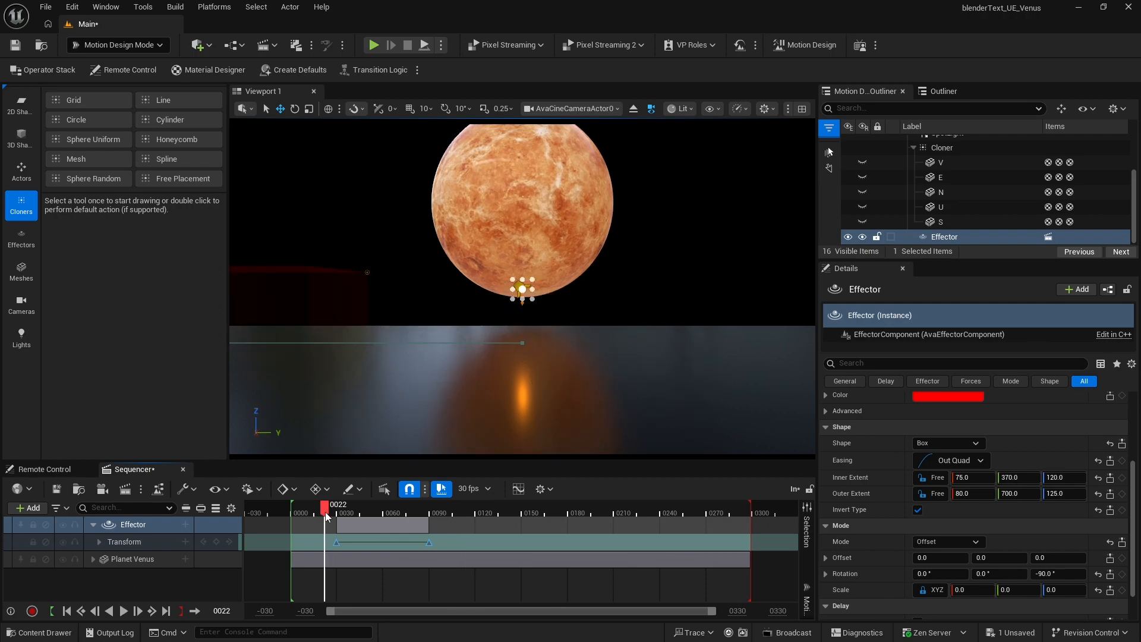
key("space")
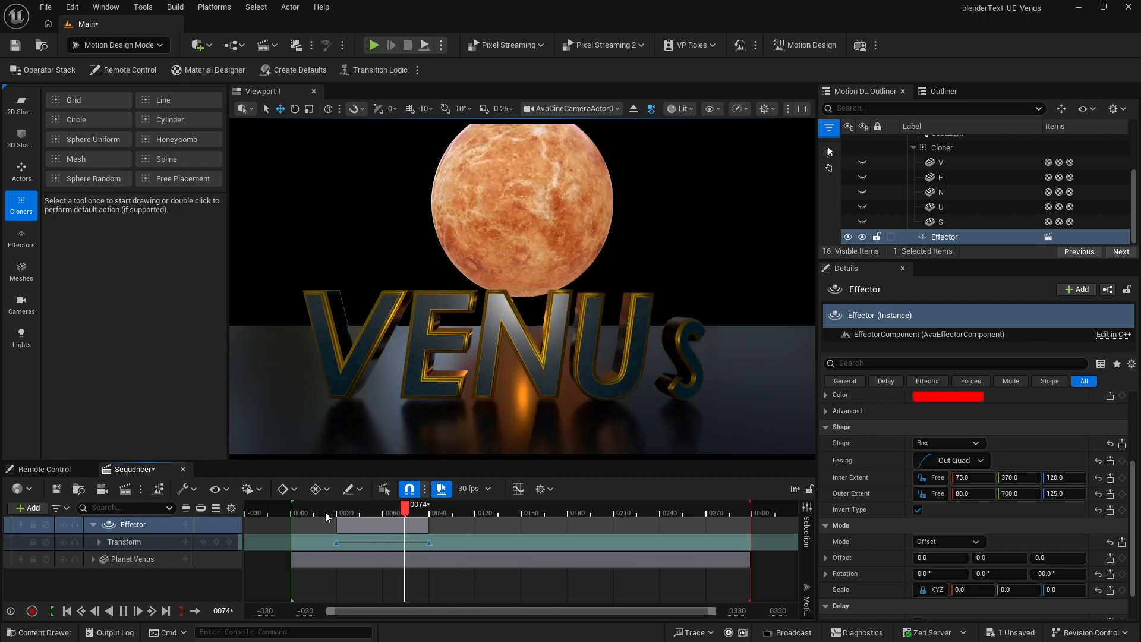